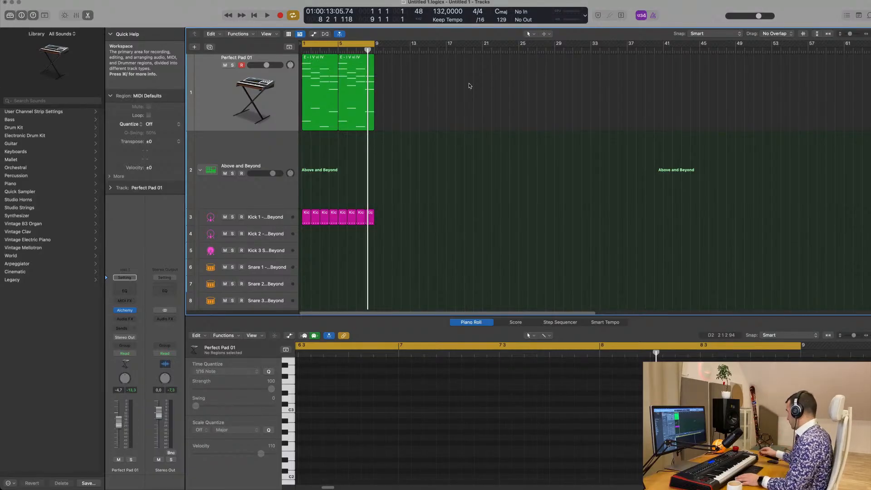
Play back the looped pad and Kick 1 parts to hear the current arrangement
key("space")
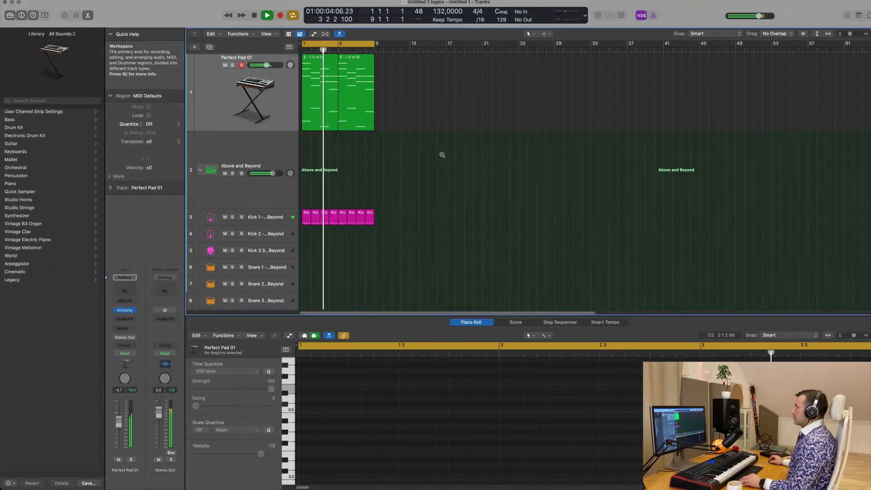
scroll(411, 169, "up", 3)
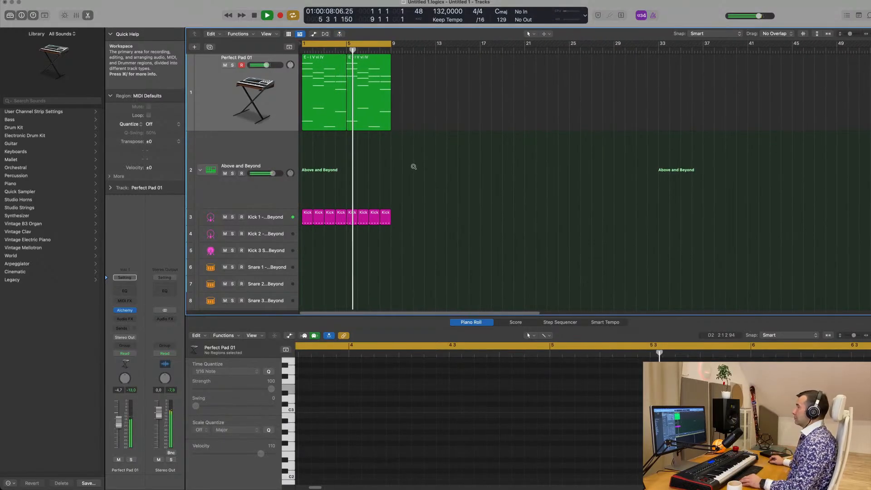
scroll(413, 166, "down", 2)
scroll(414, 167, "down", 1)
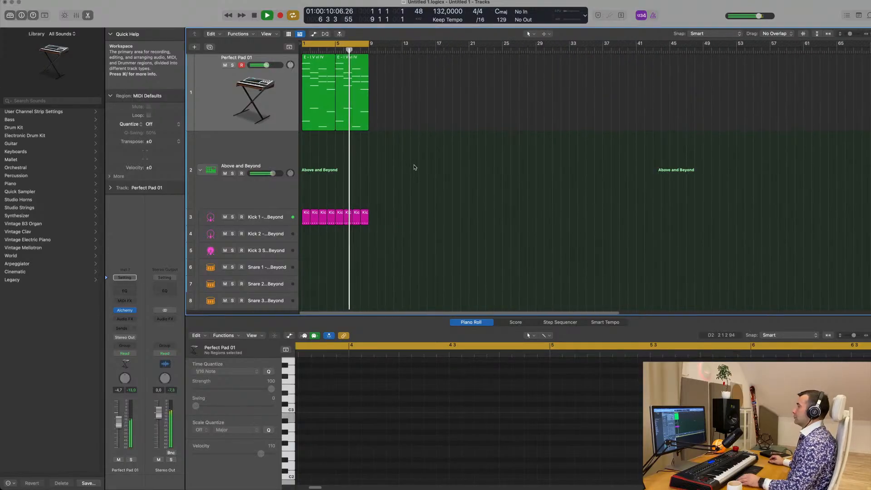
key("space")
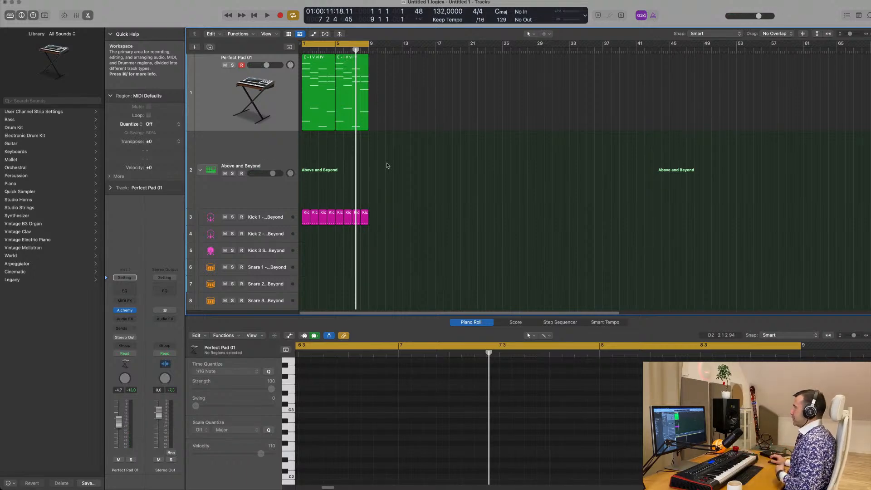
Copy the eight Kick 1 regions onto the Kick 2 track at bar 1
left_click(278, 125)
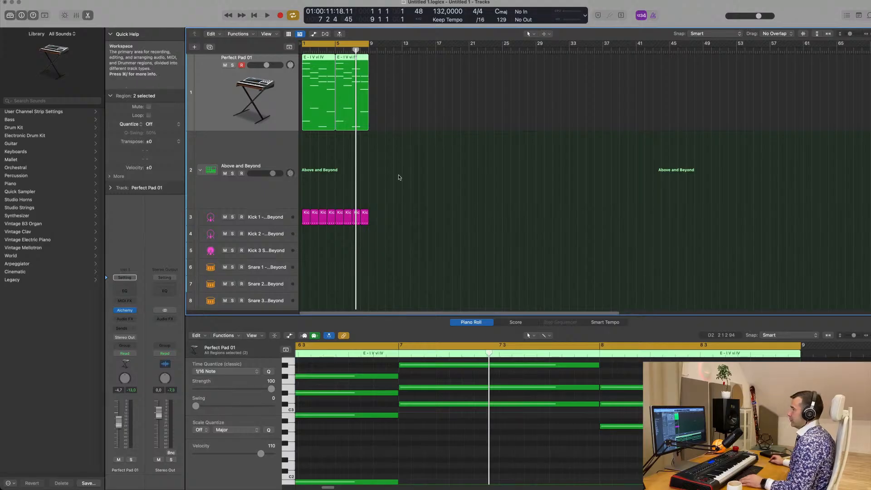
scroll(399, 178, "down", 5)
left_click(375, 184)
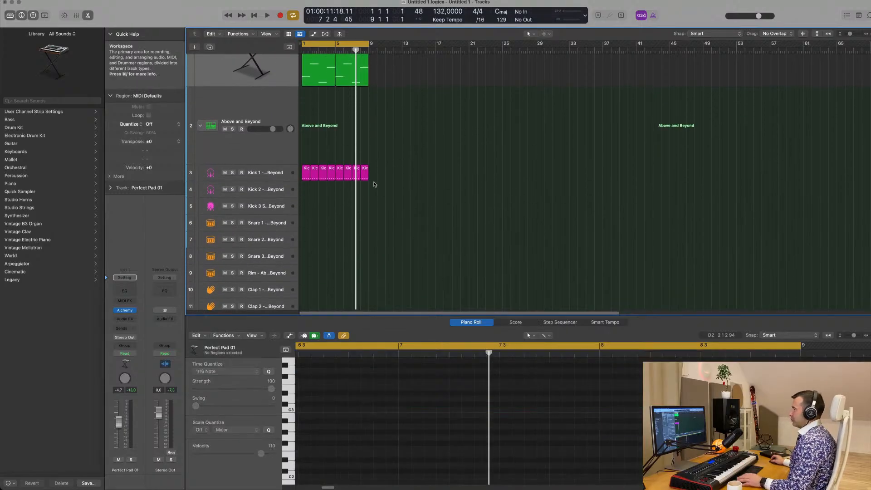
key("Return")
key("space")
left_click_drag(400, 177, 315, 197)
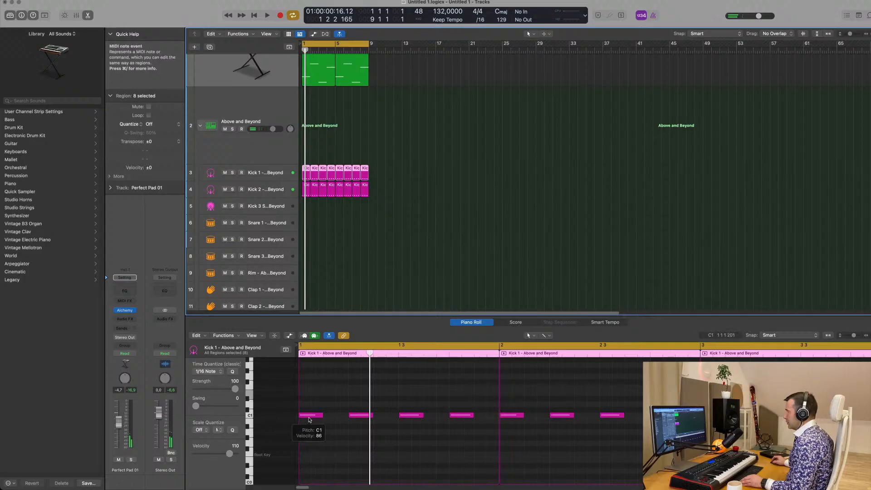
Select all notes in the Kick 1 regions and transpose them up to E1
left_click(327, 427)
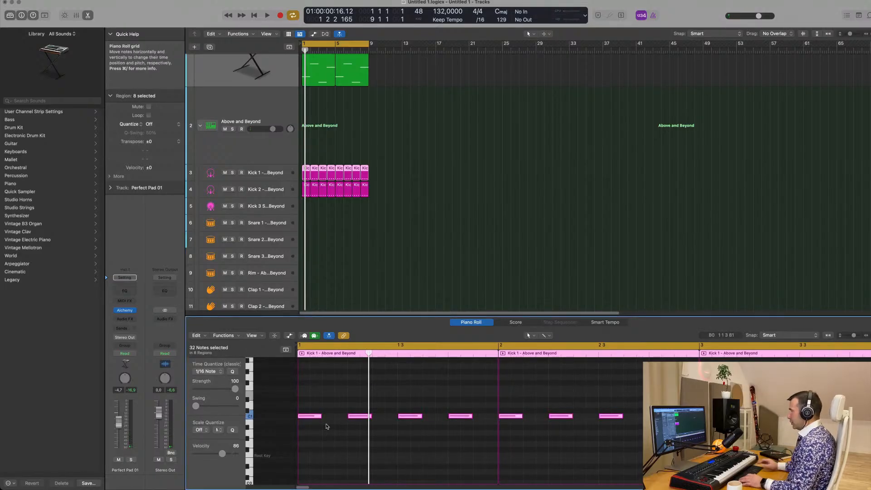
key("alt+Up")
key("alt+Up")
key("alt+Up")
key("alt+Up")
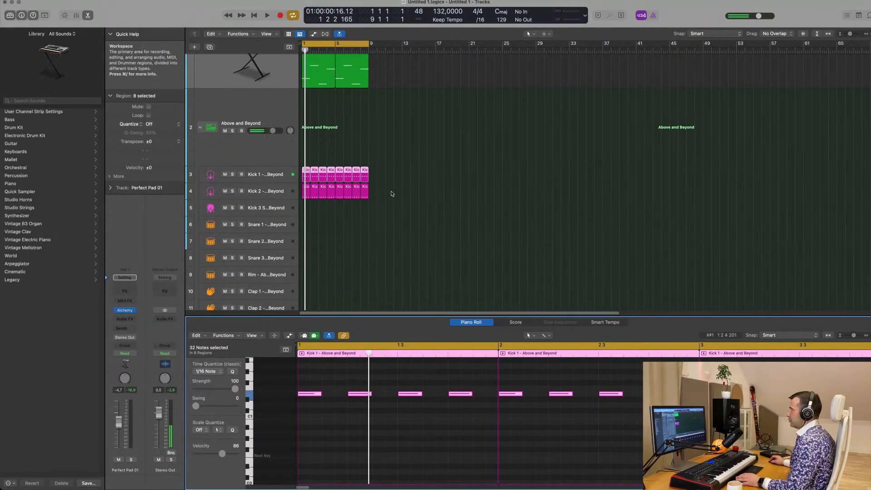
Transpose all notes in the Kick 2 regions up to E1
left_click_drag(391, 192, 307, 193)
left_click(336, 467)
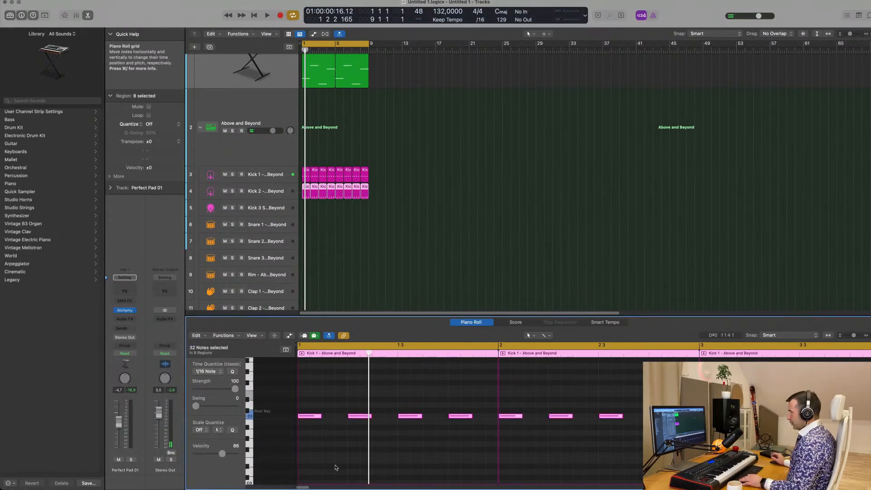
key("alt+Up")
key("alt+Up")
key("alt+Up")
key("alt+Up")
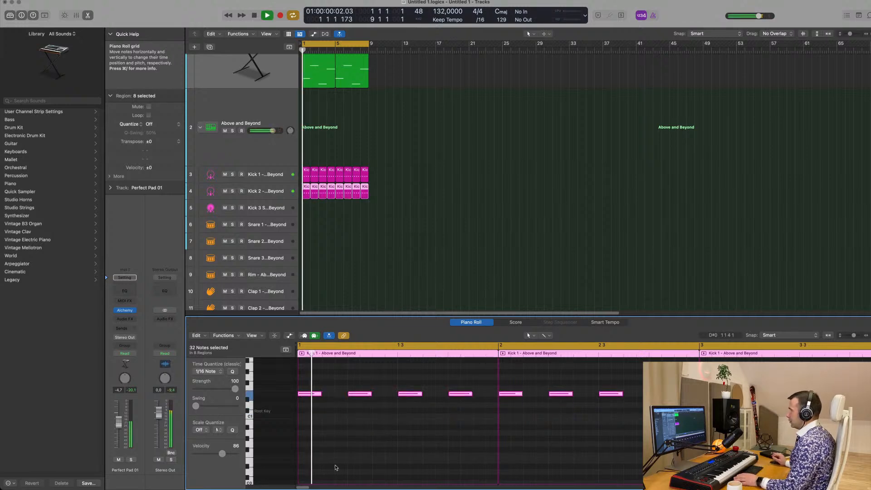
Set the project key signature to E minor and play back the loop
left_click(498, 12)
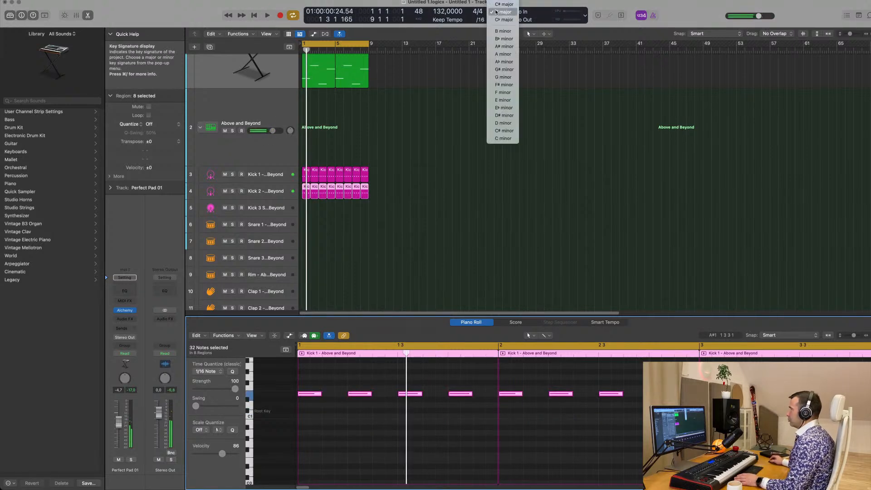
left_click(504, 100)
left_click(424, 125)
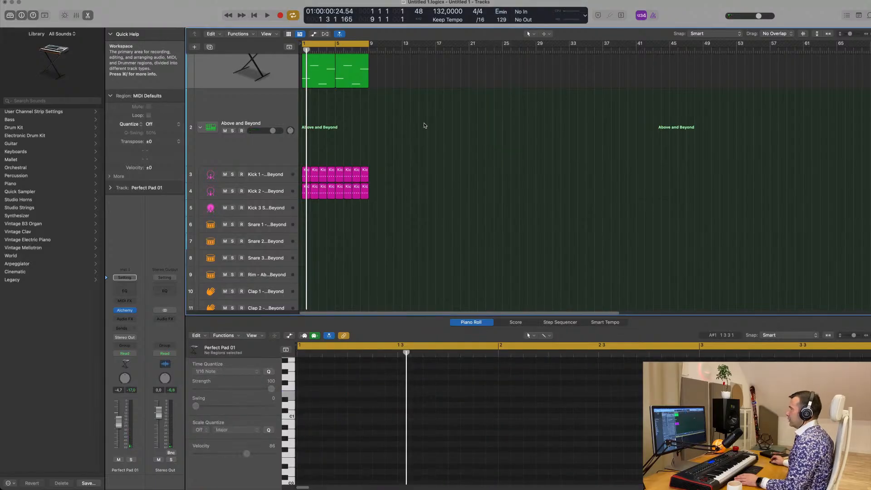
key("space")
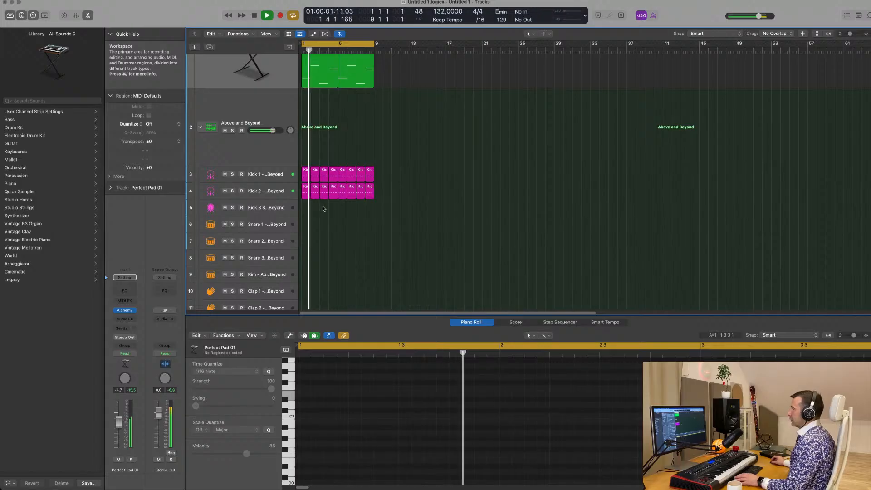
Transpose the Kick 2 notes down one octave to E0 and play back the layered kicks
left_click(322, 195)
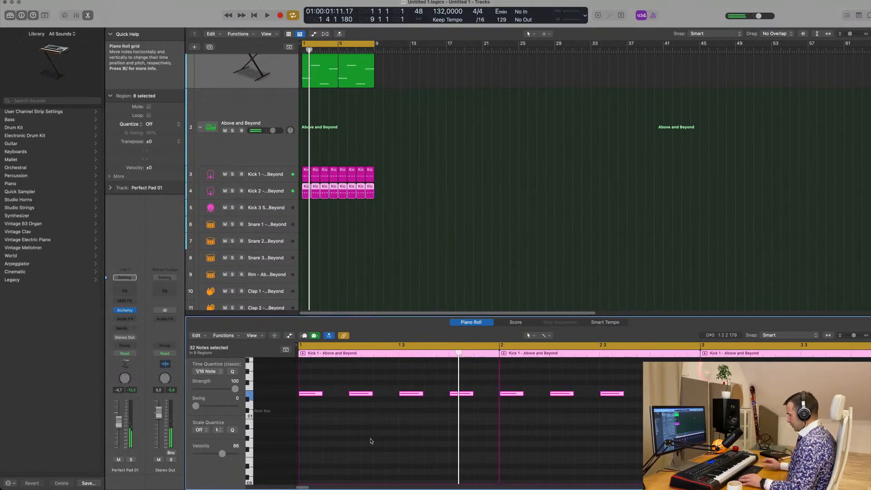
key("alt+shift+Down")
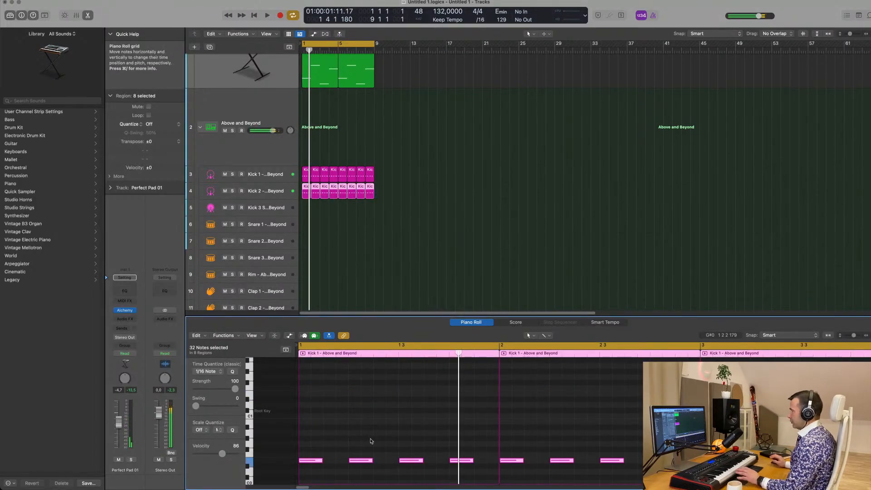
key("space")
scroll(370, 155, "down", 5)
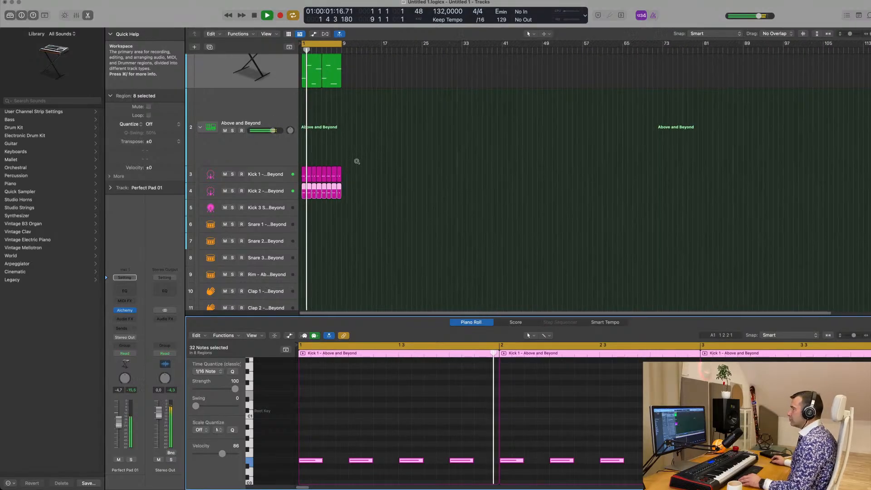
scroll(357, 162, "up", 3)
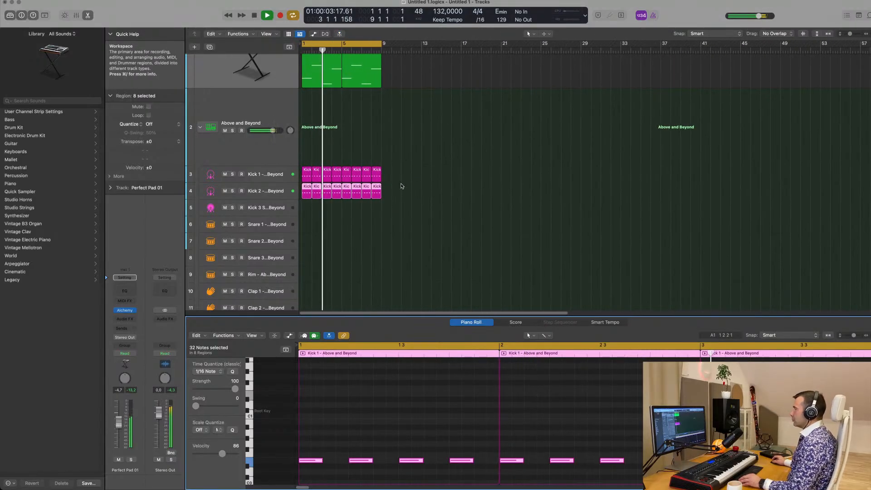
key("space")
key("space")
scroll(402, 185, "down", 1)
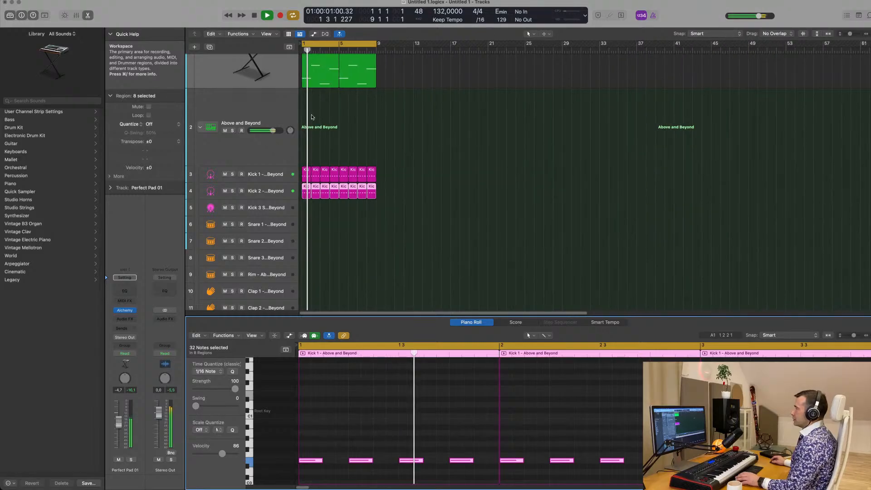
scroll(245, 110, "up", 3)
key("space")
Play the pad with the kicks while viewing the Perfect Pad 01 Alchemy window, and close the window
left_click(238, 109)
key("space")
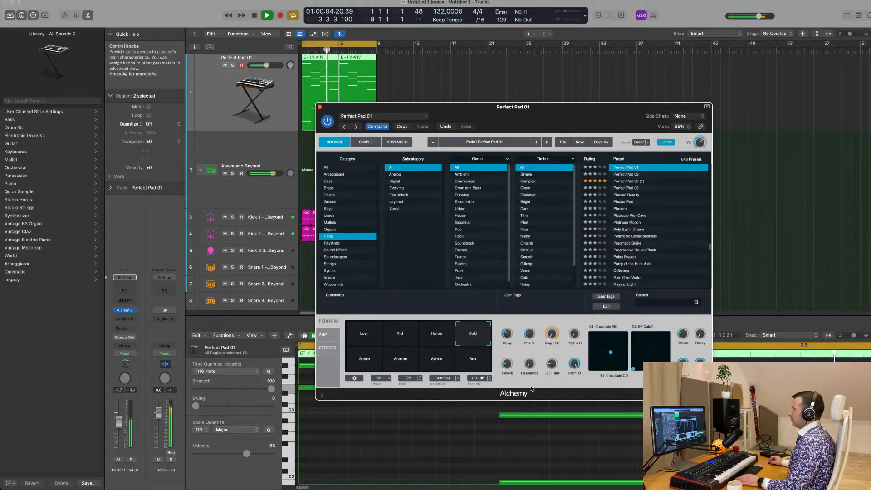
left_click_drag(532, 389, 531, 385)
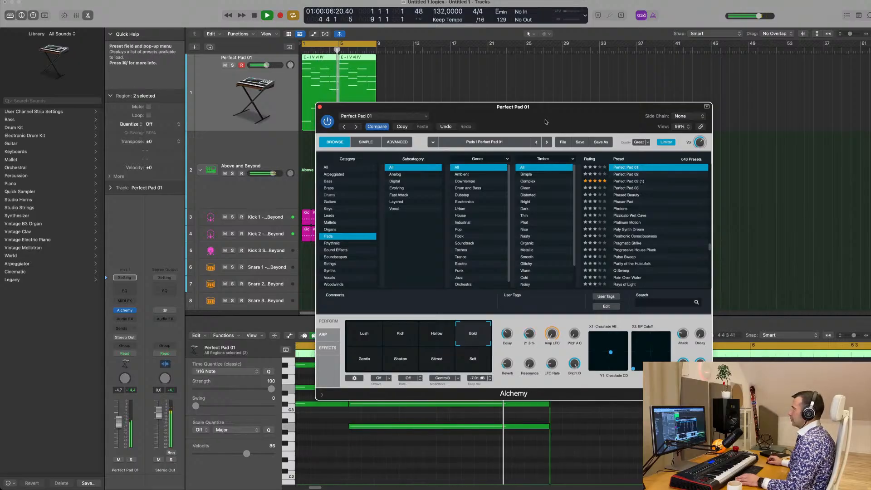
left_click_drag(556, 113, 457, 134)
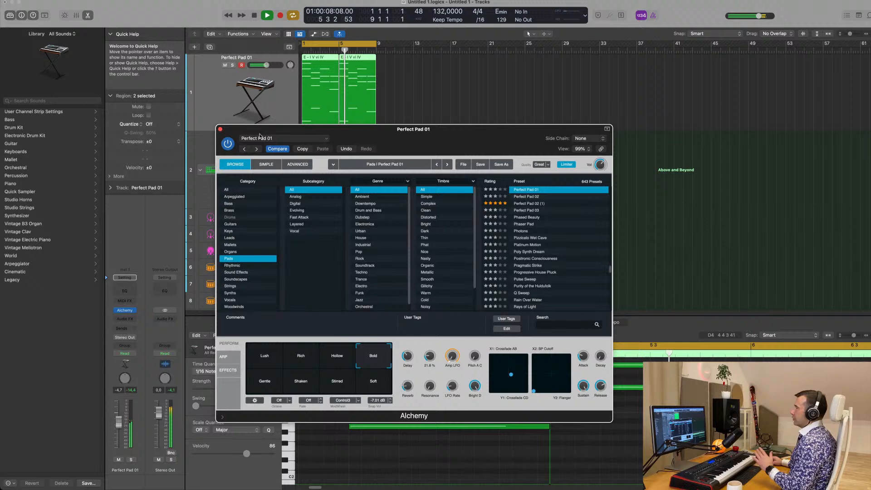
left_click(220, 129)
scroll(512, 180, "down", 2)
scroll(446, 181, "down", 6)
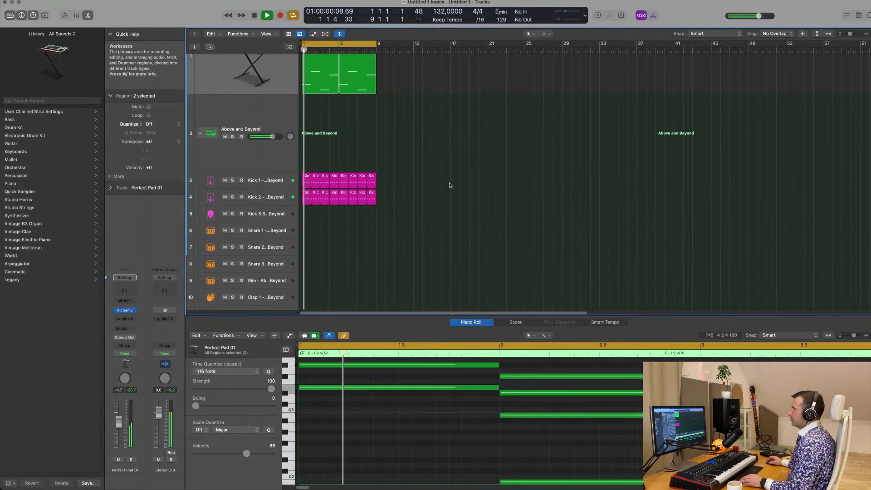
Stop playback and copy the first Kick 2 region onto the Snare 1 track at bar 1
left_click(318, 142)
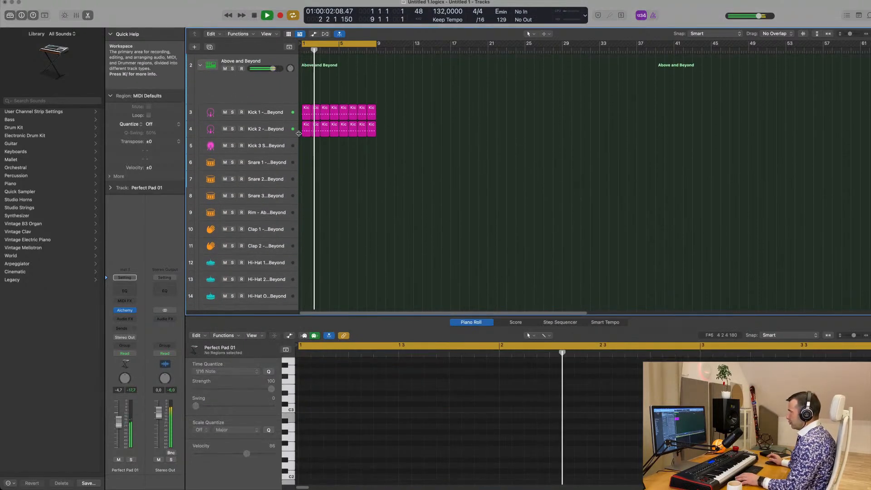
key("space")
left_click(304, 132)
left_click_drag(304, 131, 306, 166)
Delete the notes on beats 1 and 3 in the Snare 1 region, leaving hits on beats 2 and 4
left_click_drag(326, 392, 291, 434)
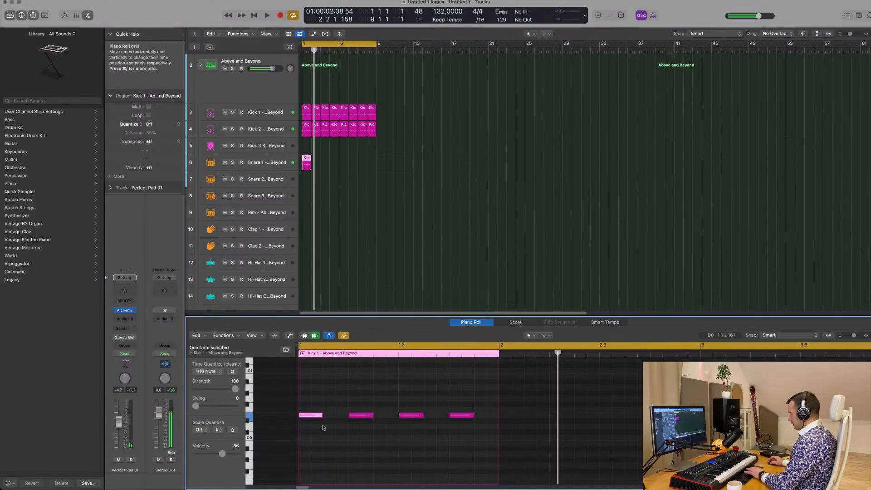
left_click(410, 415)
key("Delete")
Transpose the two remaining Snare 1 notes up to E2 while playing the loop
left_click_drag(330, 386, 477, 446)
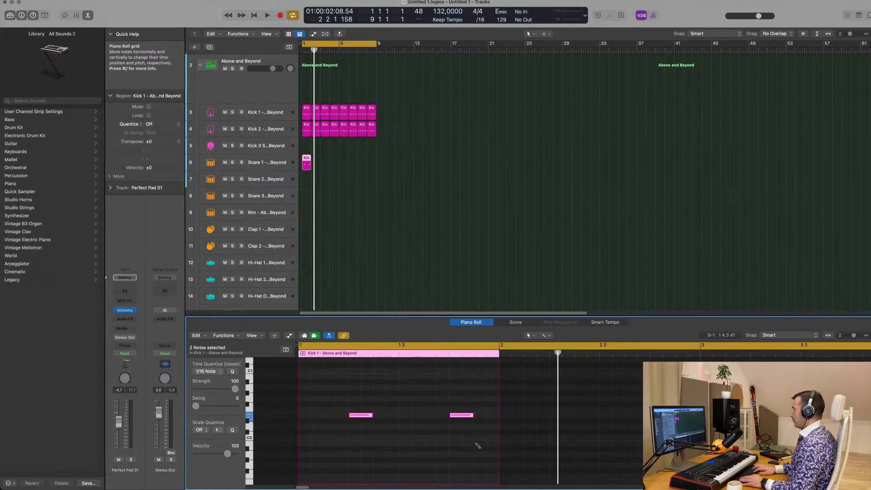
key("space")
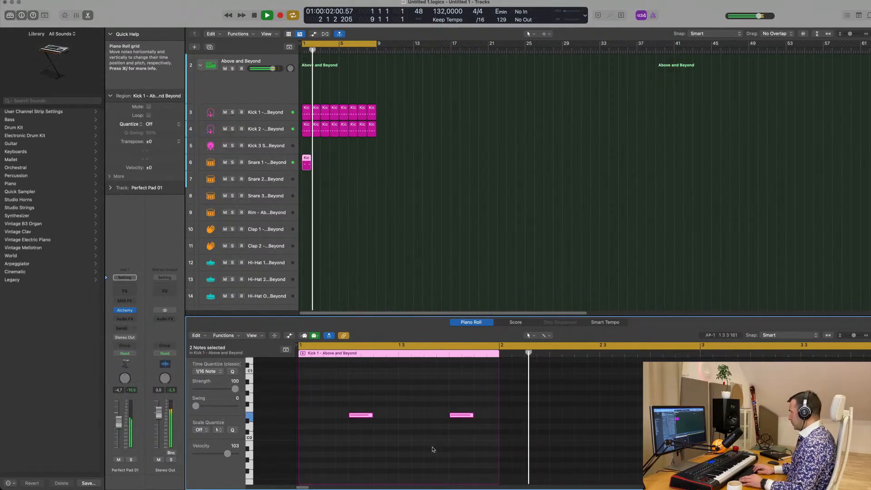
key("alt+shift+Up")
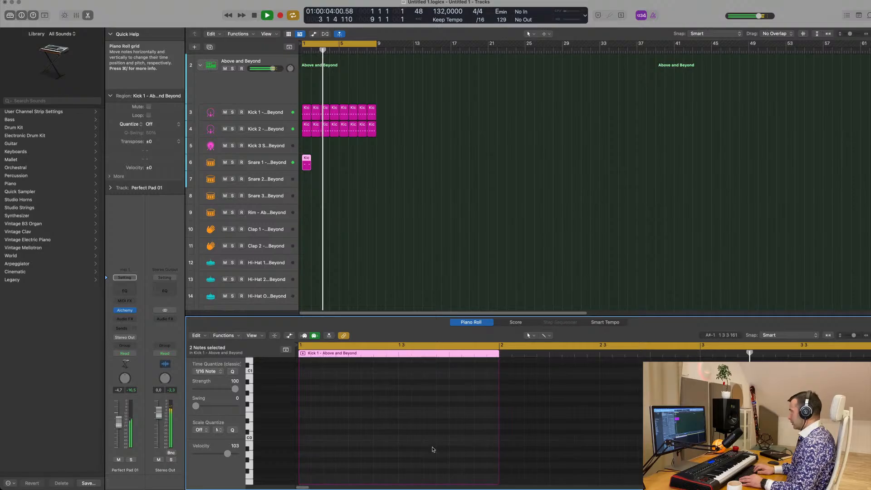
scroll(429, 450, "up", 5)
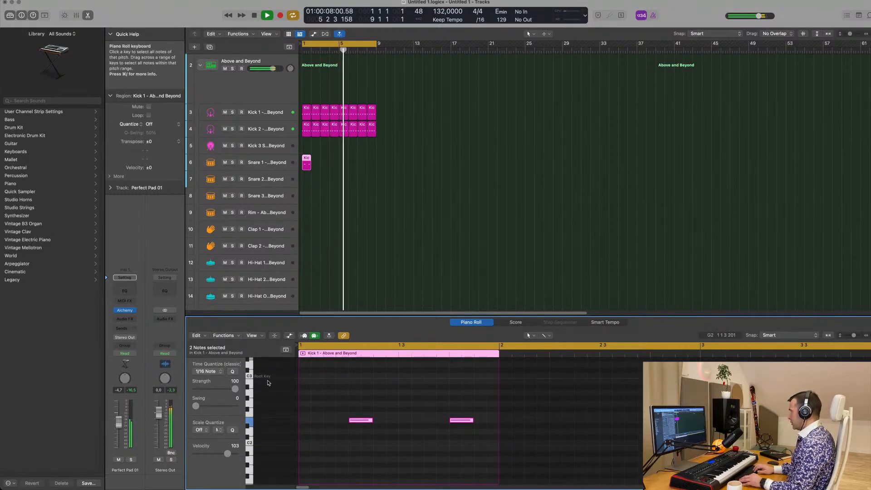
key("space")
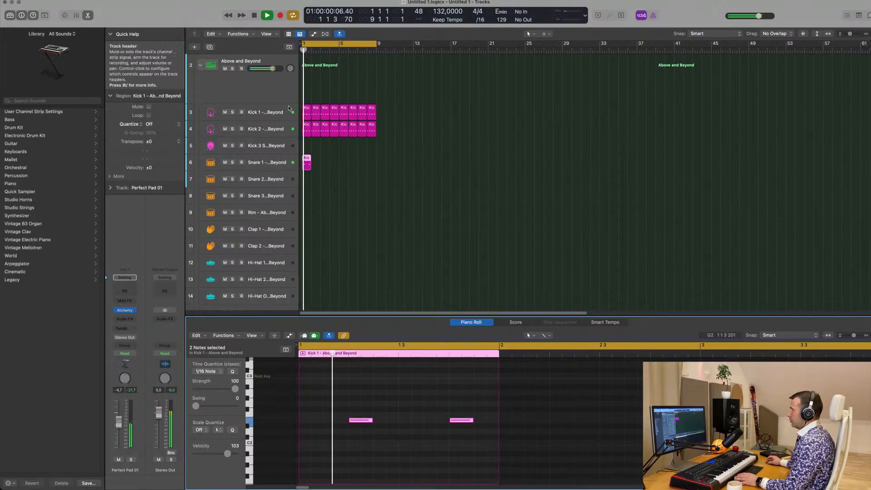
Repeat the one-bar Snare 1 region so it fills all eight bars of the loop
left_click(307, 165)
key("space")
key("space")
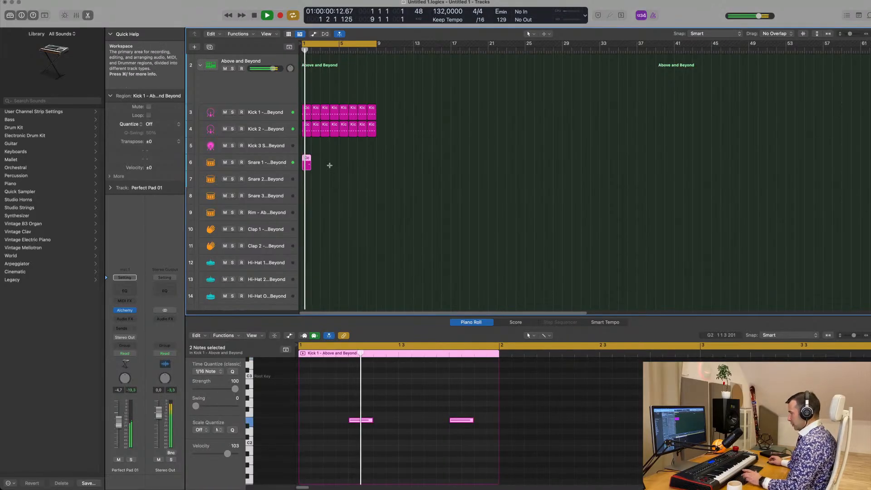
key("super+r")
key("super+r")
key("super+r")
key("super+r")
key("super+r")
key("super+r")
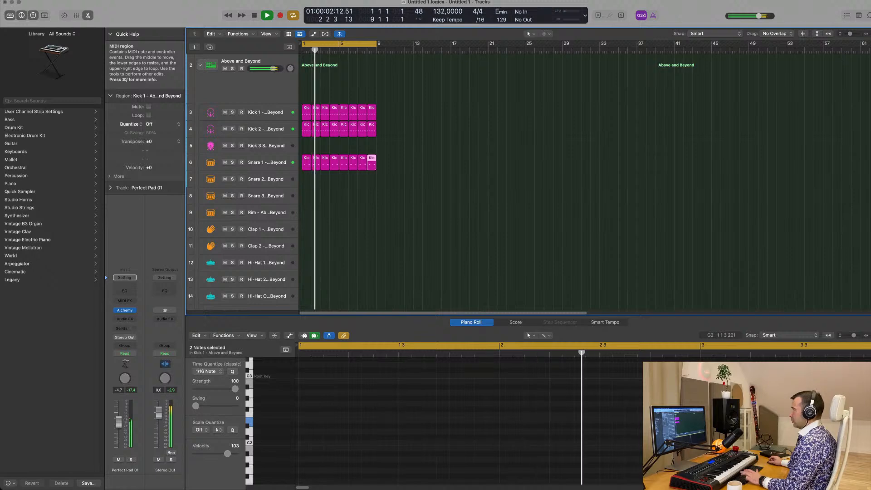
key("space")
key("space")
Lower the Snare 1 track's volume to -4.6 dB during playback
left_click(288, 165)
key("space")
key("space")
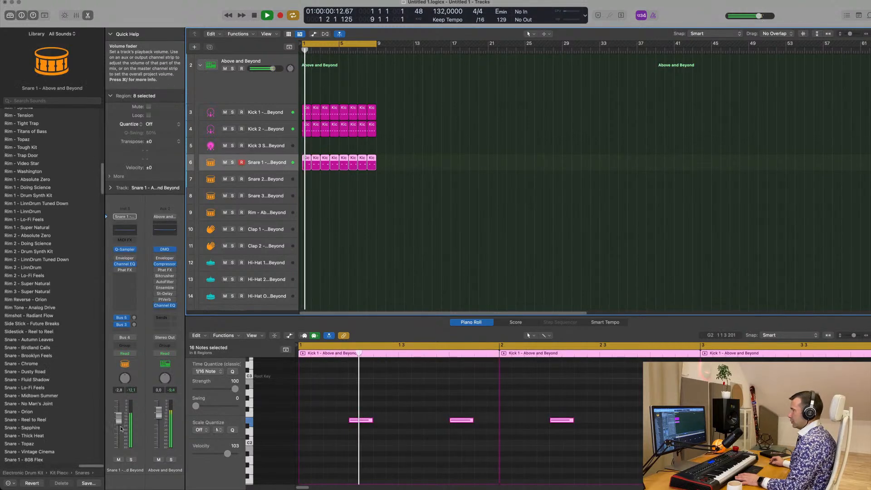
key("space")
Move the eight snare regions to the Snare 2 track and on to Snare 3, playing back the loop to compare sounds
left_click_drag(407, 162, 326, 180)
key("space")
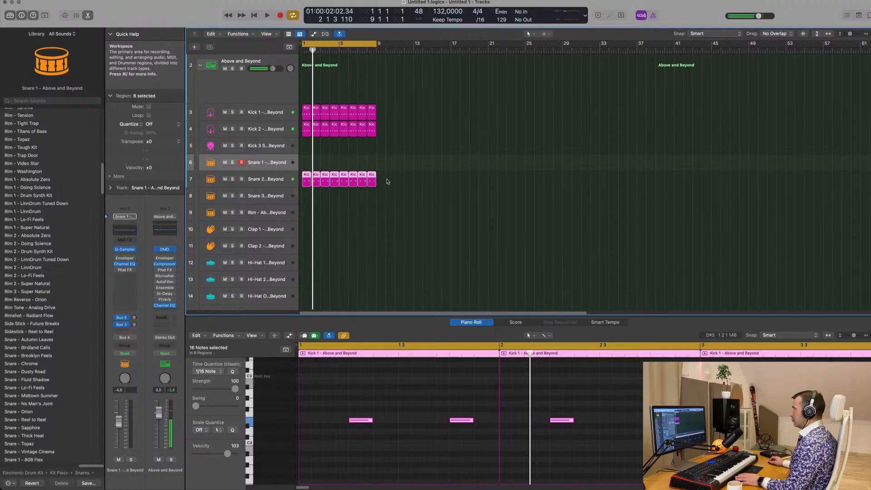
key("space")
left_click_drag(307, 180, 305, 194)
key("space")
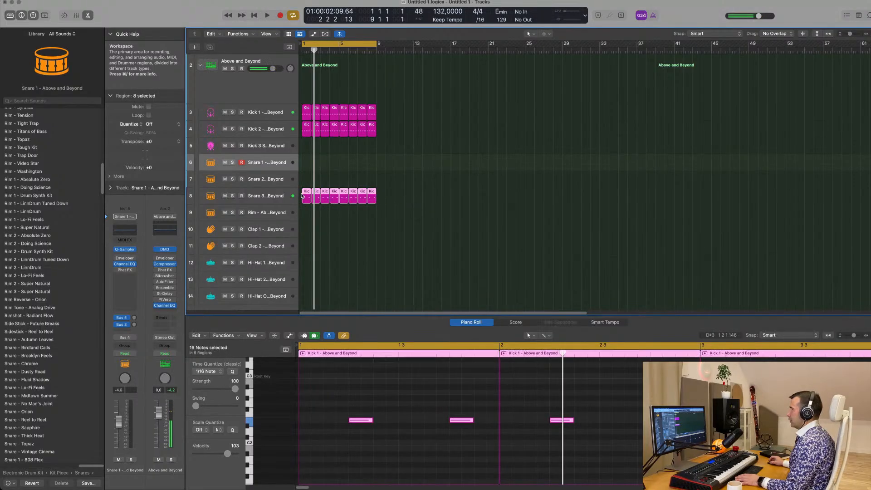
Move the eight snare regions back to the Snare 1 track and lower its volume to -7.6 dB during playback
left_click_drag(306, 189, 307, 155)
key("space")
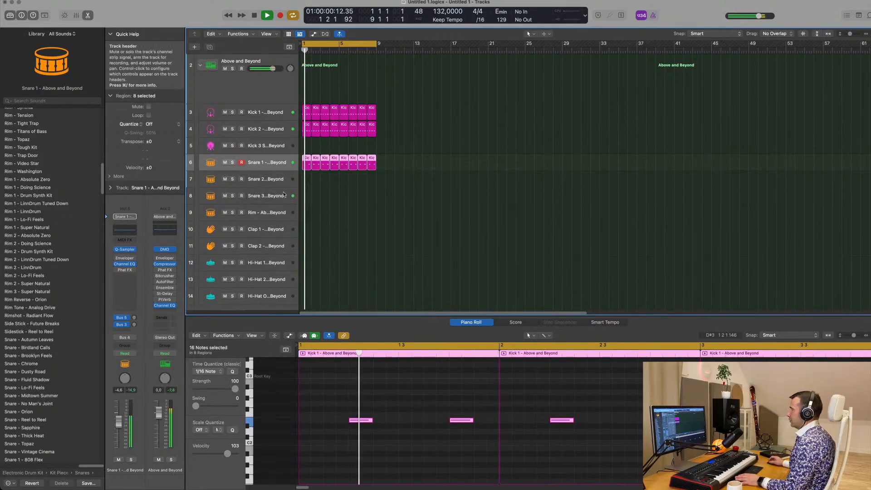
key("space")
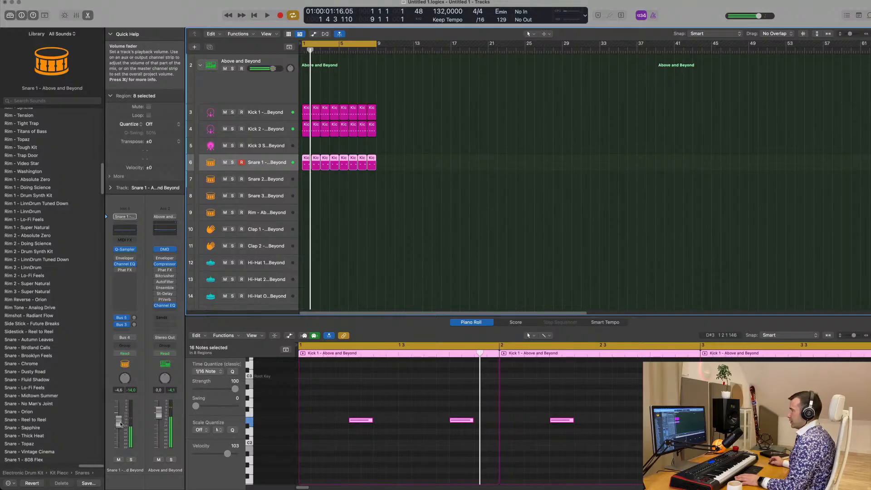
key("space")
left_click_drag(121, 429, 117, 432)
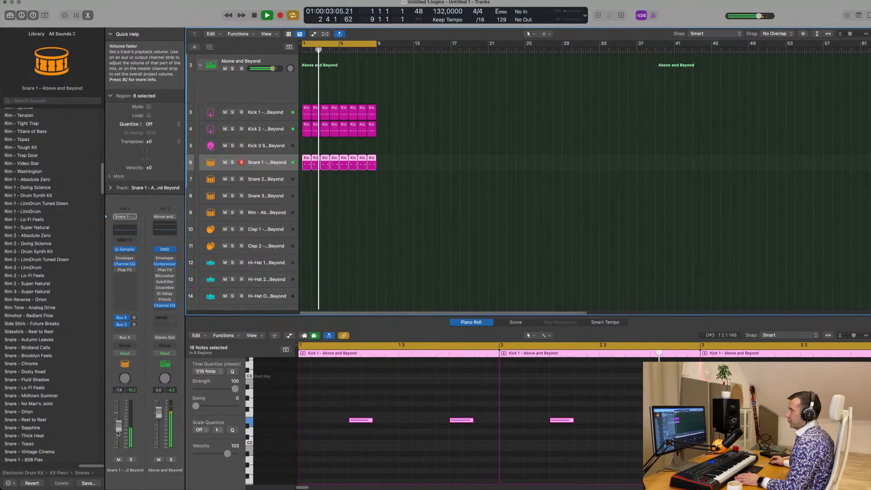
left_click(353, 264)
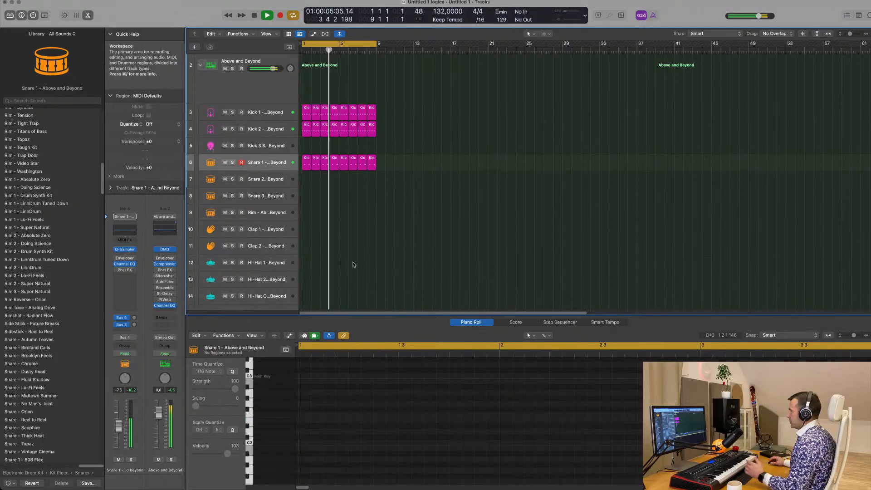
Stop playback and copy the first one-bar region of the Kick 2 track onto the Hi-Hat 1 track
scroll(367, 245, "down", 3)
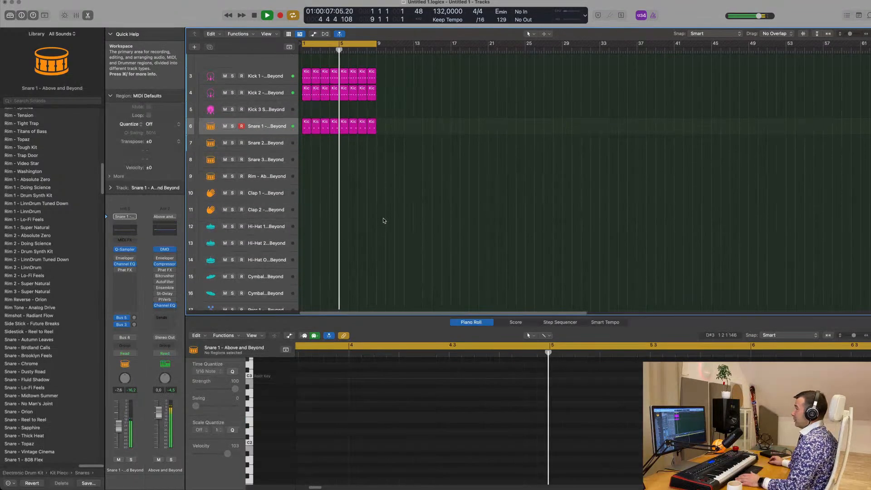
scroll(381, 204, "up", 1)
key("space")
left_click_drag(307, 100, 309, 233)
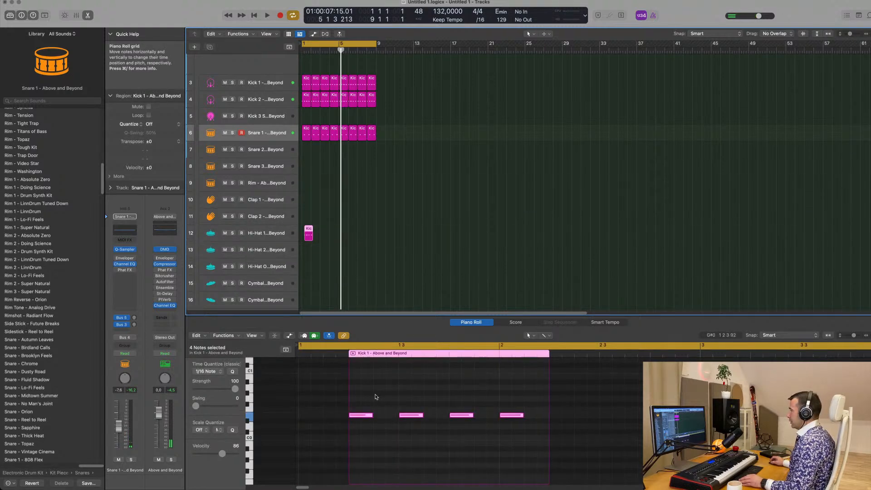
Transpose the four hi-hat notes up to E2, shift them an eighth note later onto the offbeats, and play them back
left_click_drag(359, 398, 539, 440)
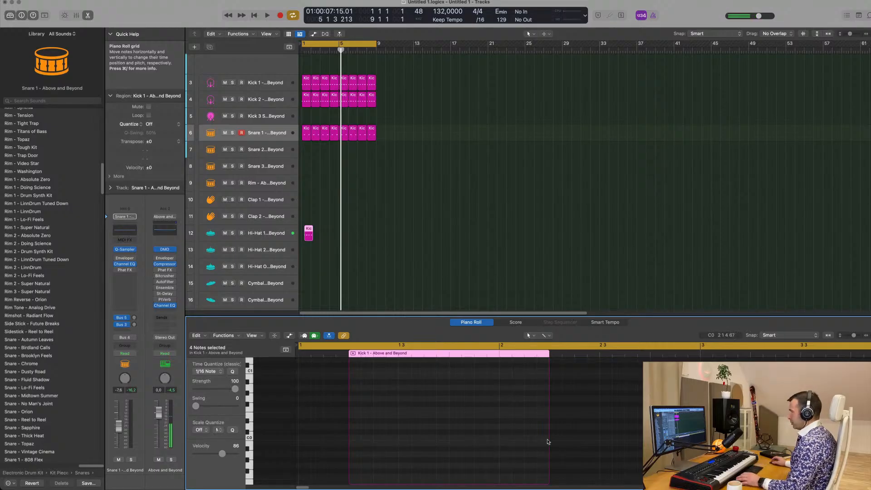
scroll(461, 451, "up", 5)
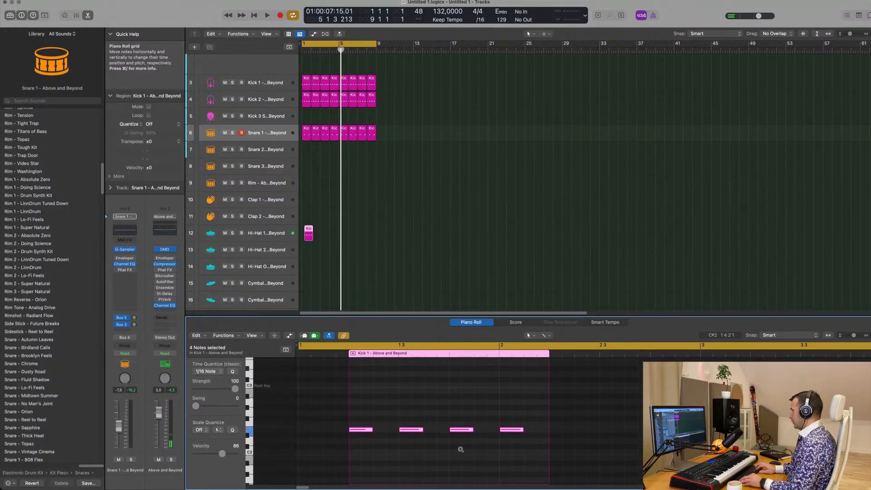
key("space")
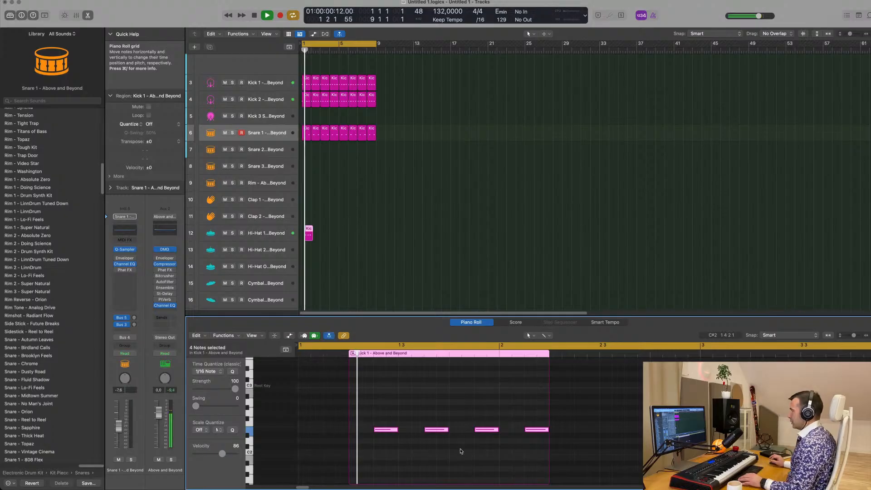
key("space")
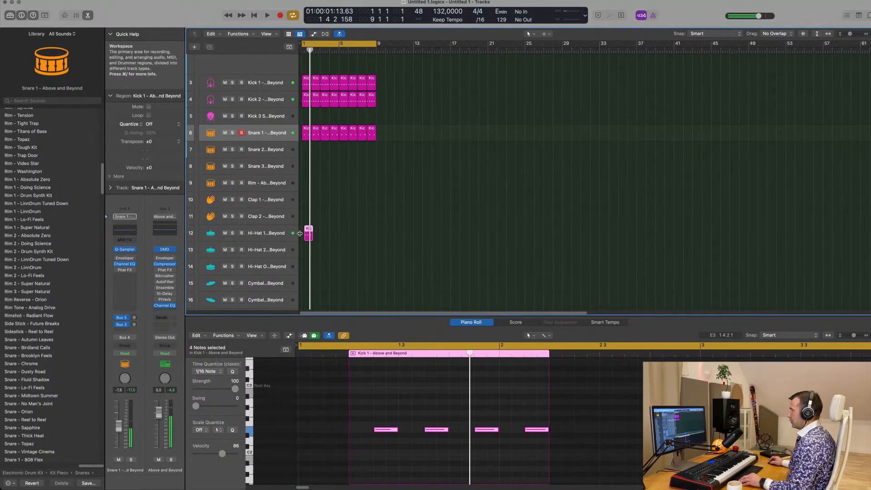
Align the Hi-Hat 1 region with the start of bar 1 and repeat it to fill all eight bars
scroll(300, 233, "up", 5)
scroll(304, 233, "left", 2)
left_click_drag(322, 232, 317, 233)
key("super+r")
key("super+r")
key("super+r")
key("super+r")
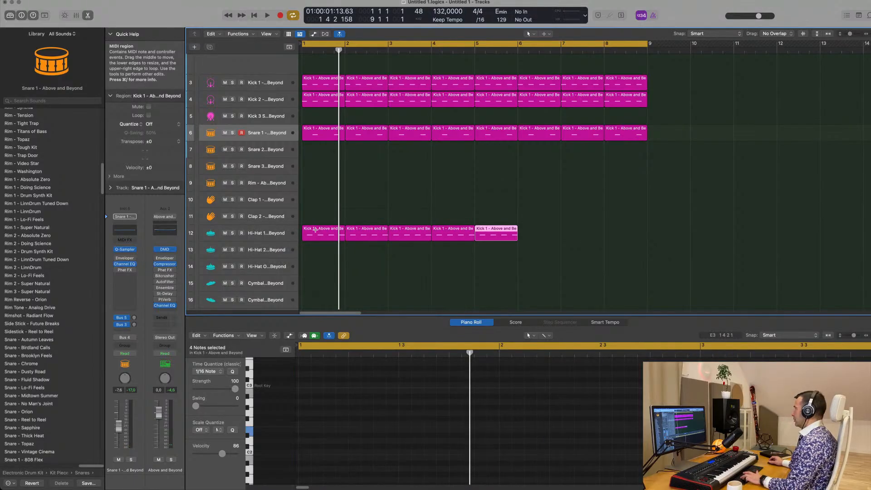
Play the eight-bar loop and review the full track list with the hi-hat pattern in place
key("space")
scroll(317, 240, "down", 5)
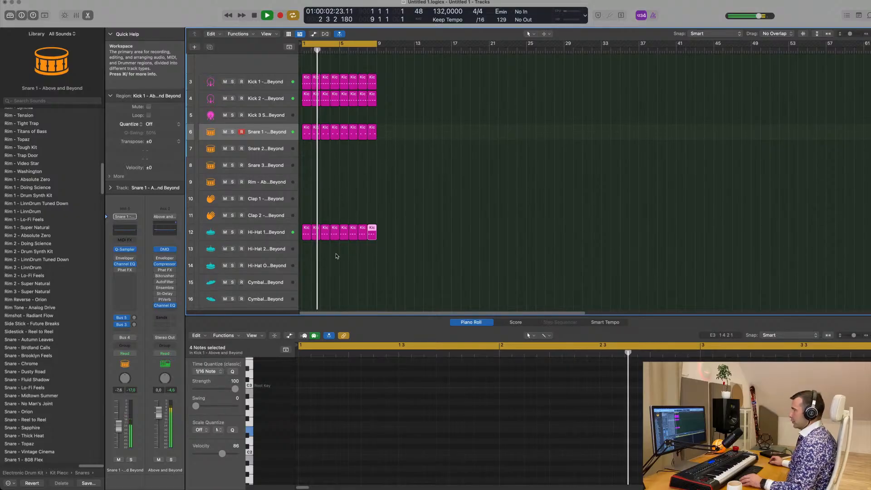
scroll(335, 243, "down", 2)
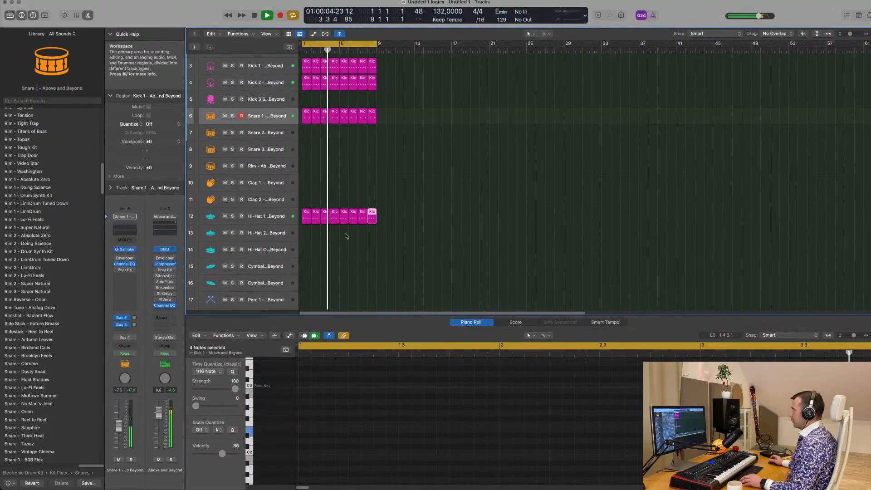
scroll(346, 237, "down", 3)
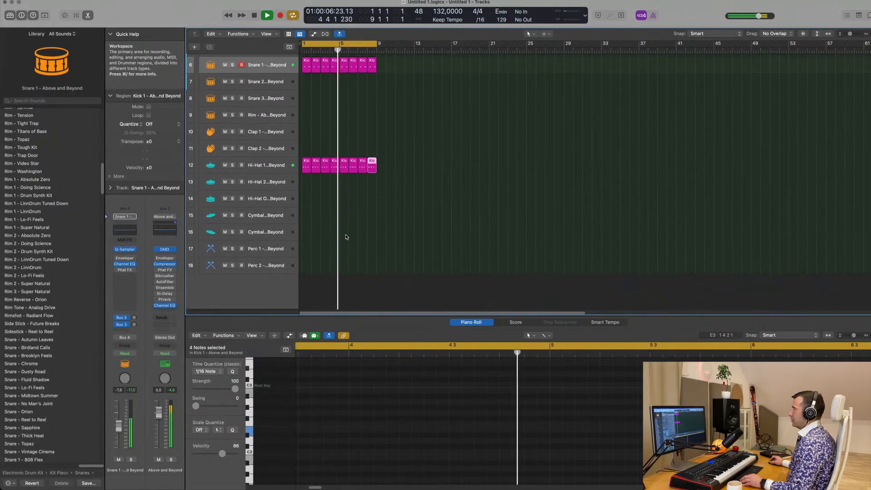
scroll(367, 240, "up", 2)
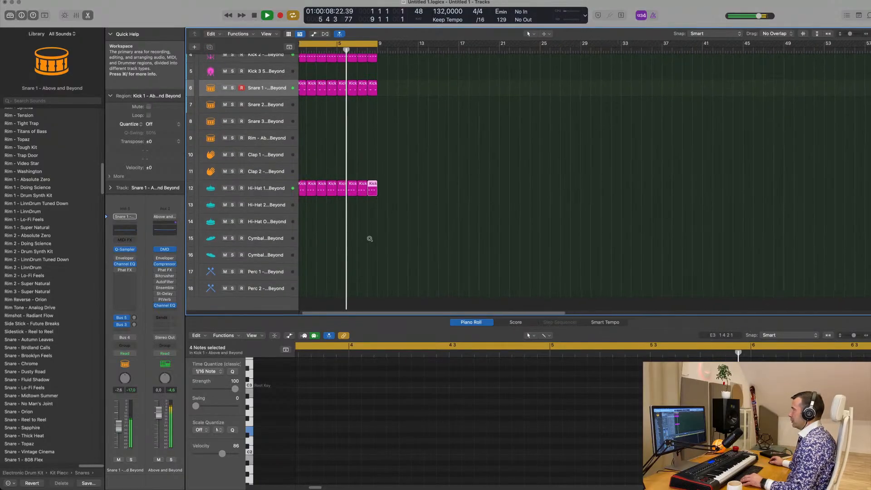
scroll(385, 239, "up", 5)
scroll(384, 239, "down", 5)
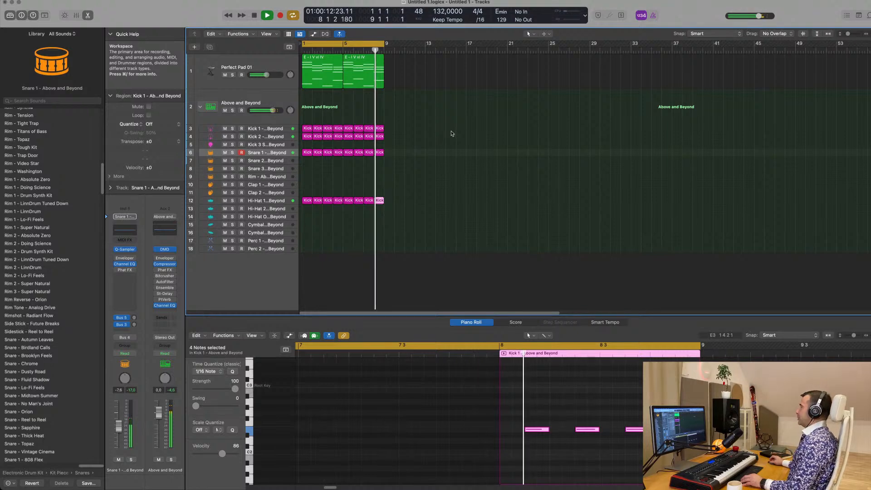
Lower the Snare 1 track's volume to -13.8 dB during playback
left_click(307, 199)
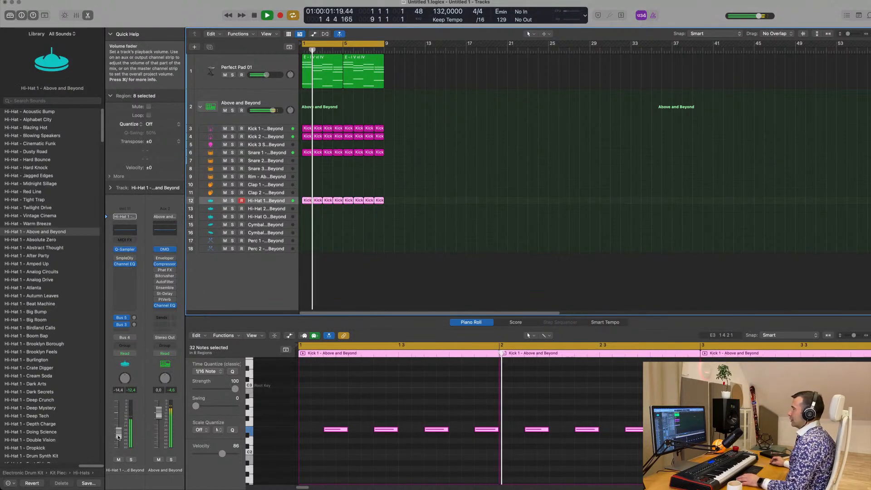
left_click(282, 154)
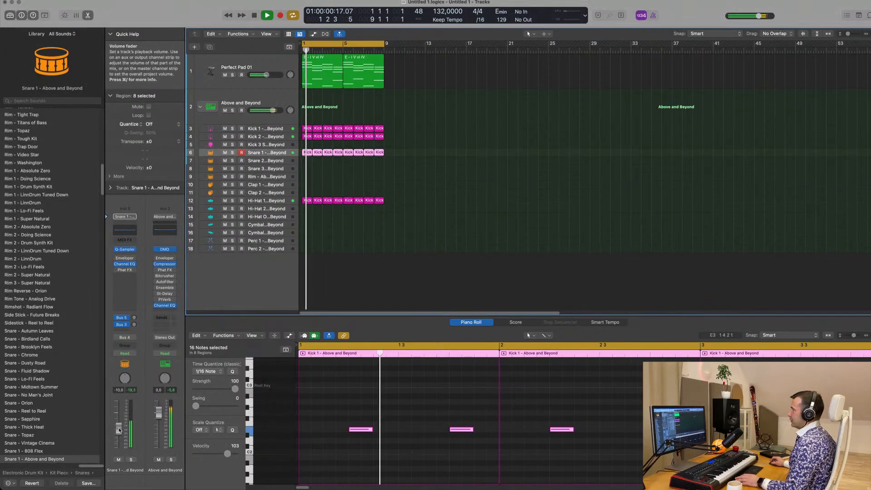
left_click_drag(120, 431, 119, 435)
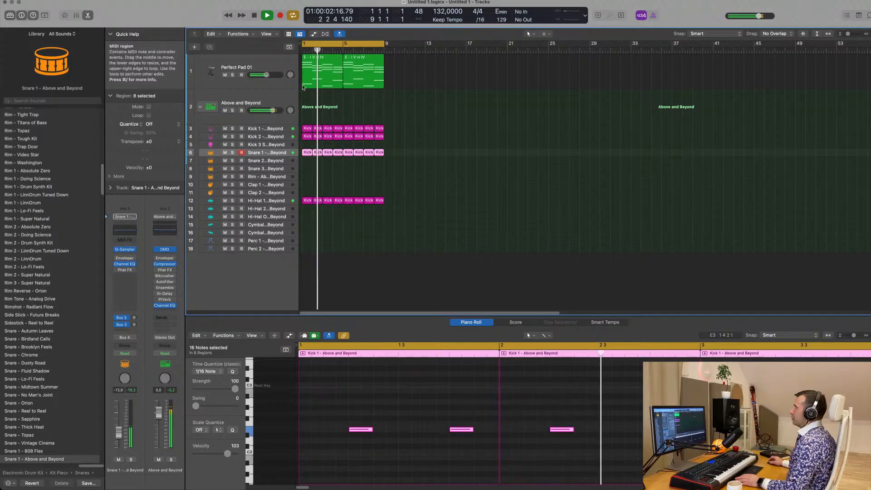
Duplicate the Perfect Pad 01 track and copy its first four-bar chord region onto the new track at bar 1
left_click(276, 68)
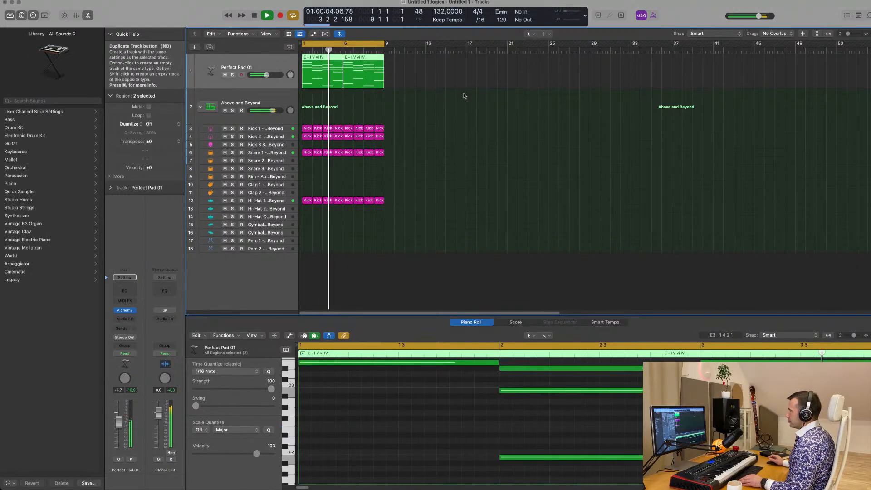
left_click(209, 47)
key("space")
left_click_drag(317, 66, 313, 105)
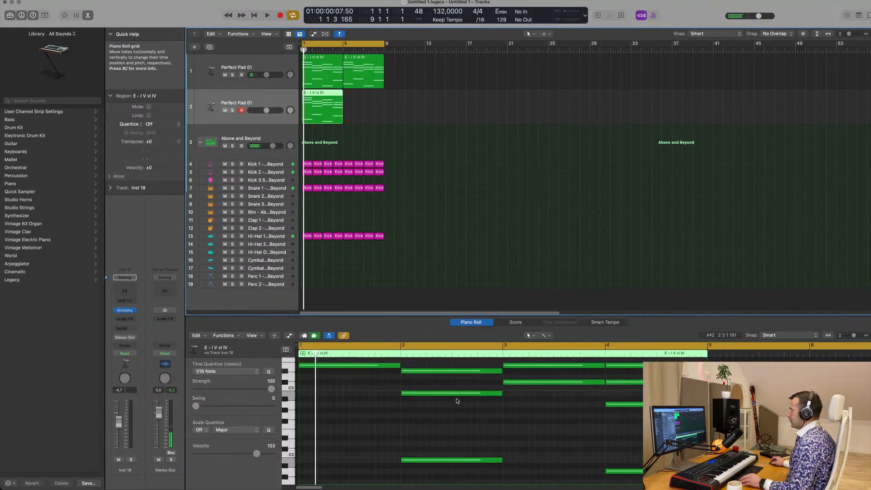
Delete the upper chord notes in the copied region, keeping only the lowest note of each bar
left_click(456, 402, "ctrl+alt")
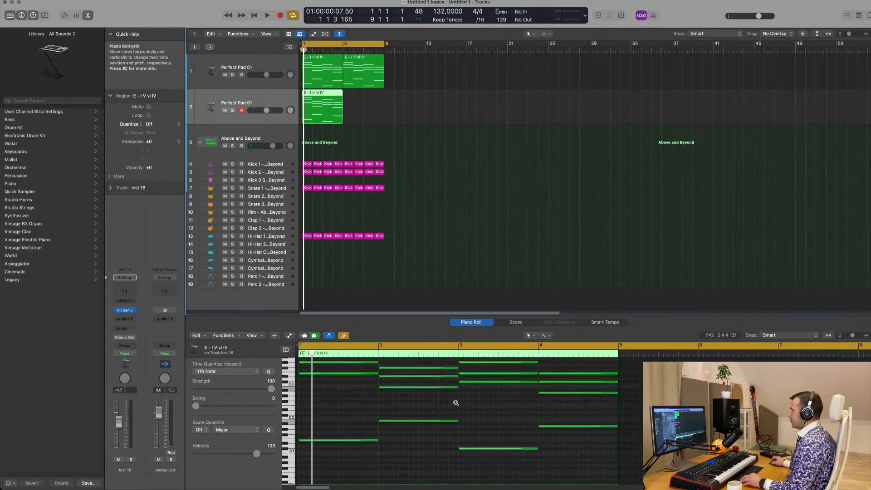
scroll(422, 439, "up", 3)
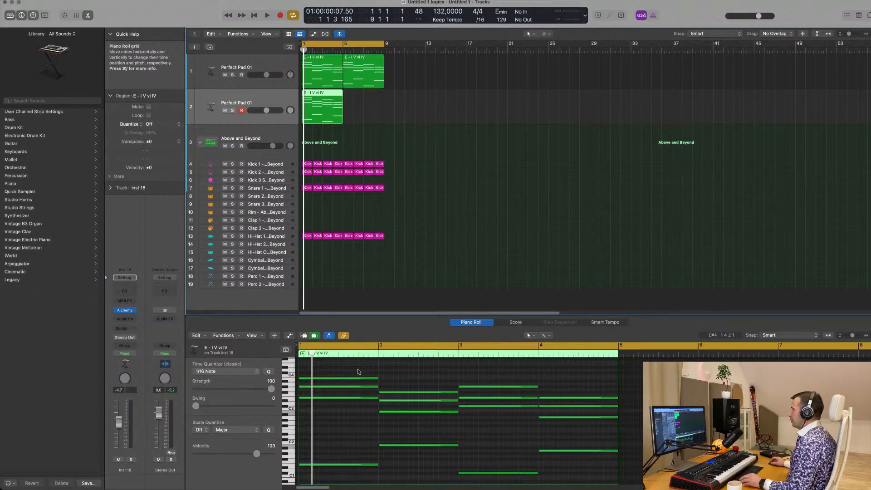
left_click_drag(358, 373, 595, 428)
key("Delete")
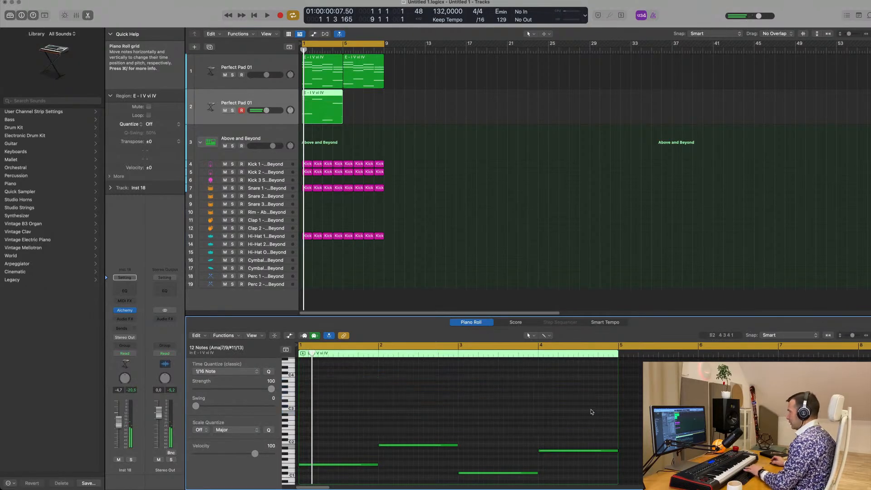
Shorten the four bass notes to brief hits at the start of each bar and audition them
left_click_drag(355, 414, 569, 467)
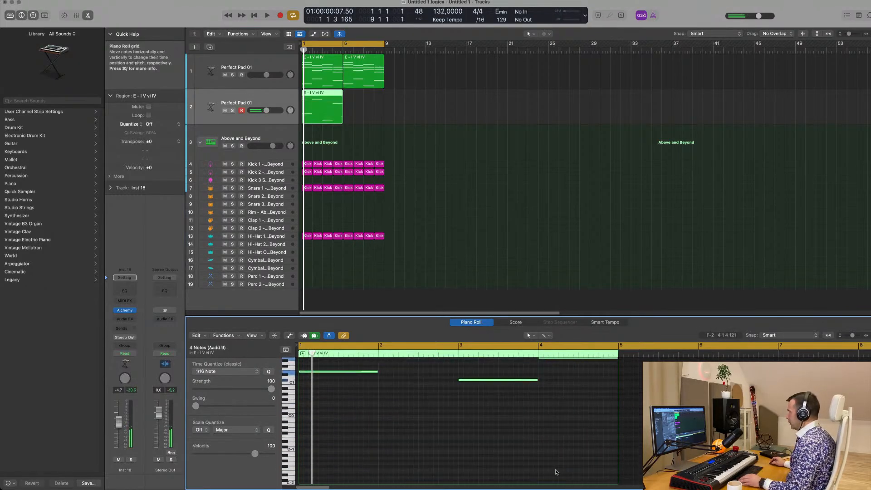
scroll(551, 402, "up", 2)
left_click_drag(538, 395, 470, 396)
key("space")
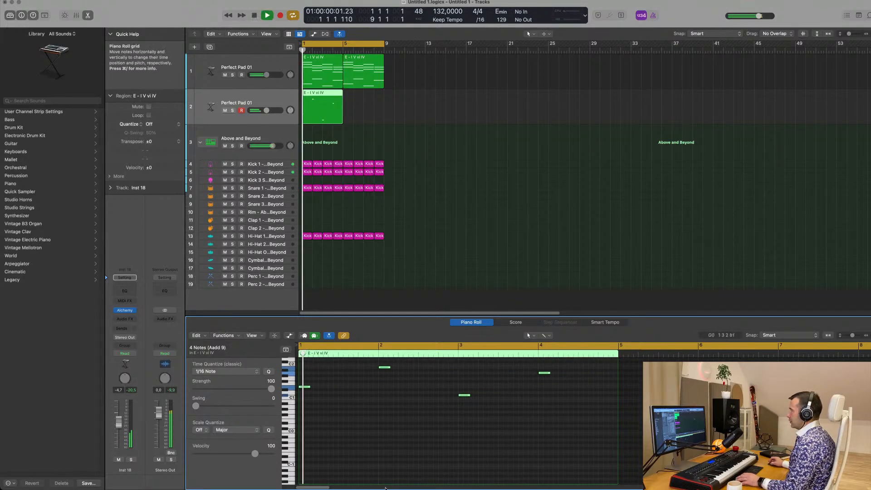
key("space")
key("space")
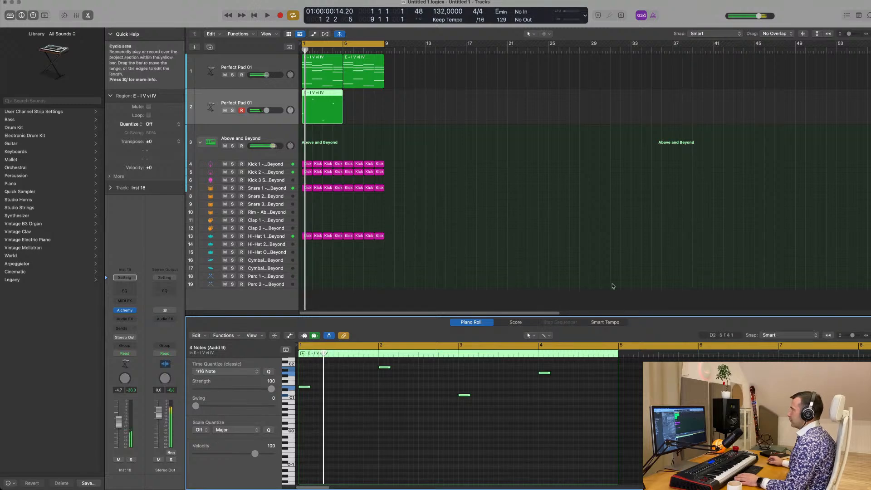
Trim the bass notes to sixteenths, copy them to fill every bar with repeated sixteenth notes, and audition the pattern
scroll(349, 410, "up", 3)
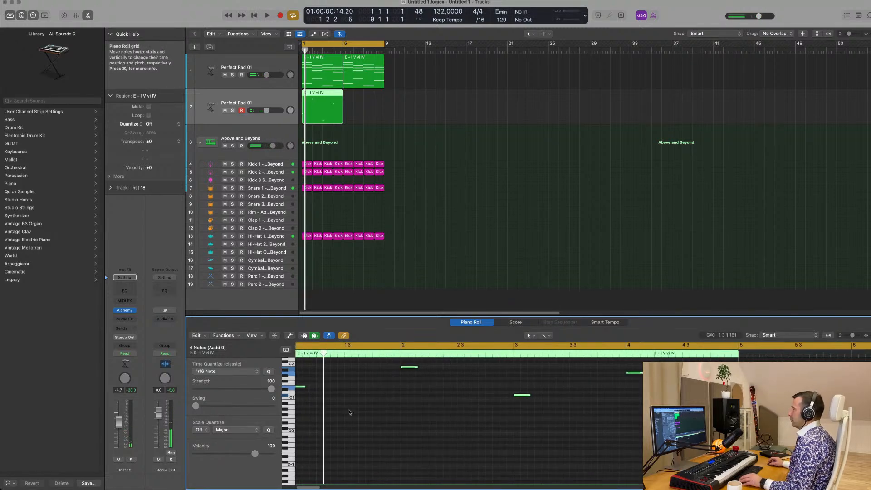
scroll(350, 411, "down", 2)
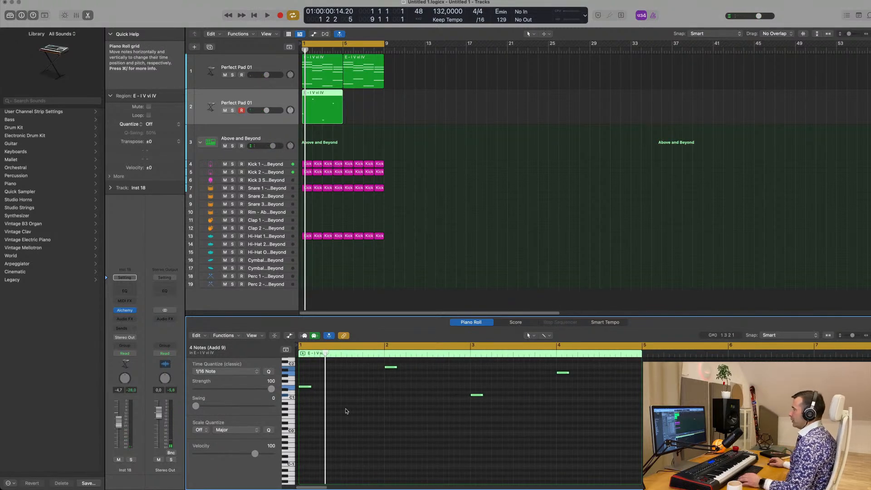
scroll(346, 411, "up", 4)
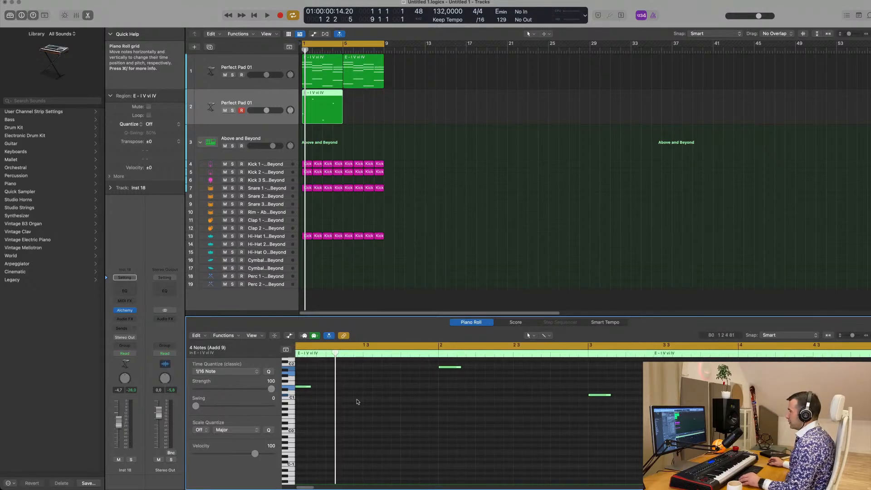
scroll(358, 402, "up", 3)
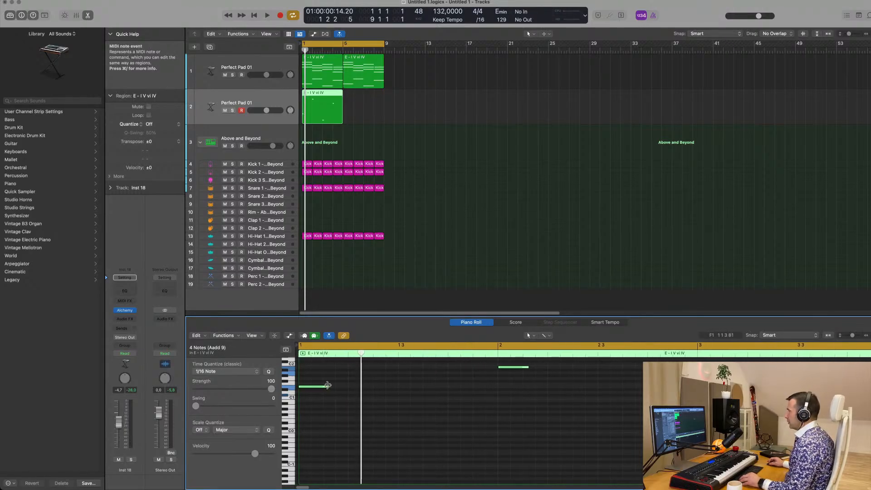
mouse_move(327, 386)
left_mouse_down()
mouse_move(309, 390)
mouse_move(330, 389)
left_mouse_up()
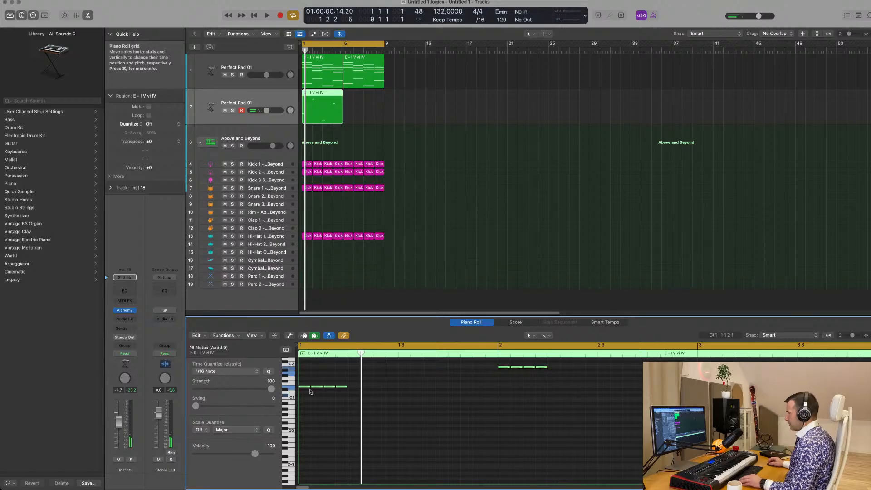
left_click_drag(330, 390, 416, 389)
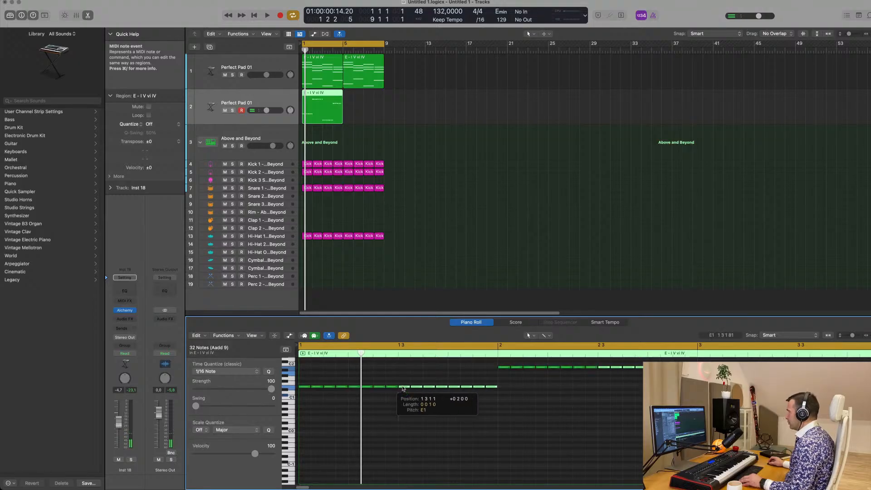
scroll(504, 213, "down", 3)
key("space")
key("space")
Open Alchemy on the duplicated pad track, filter presets to the Bass category and Trance genre, and load Bouncing Echoes
left_click(247, 105)
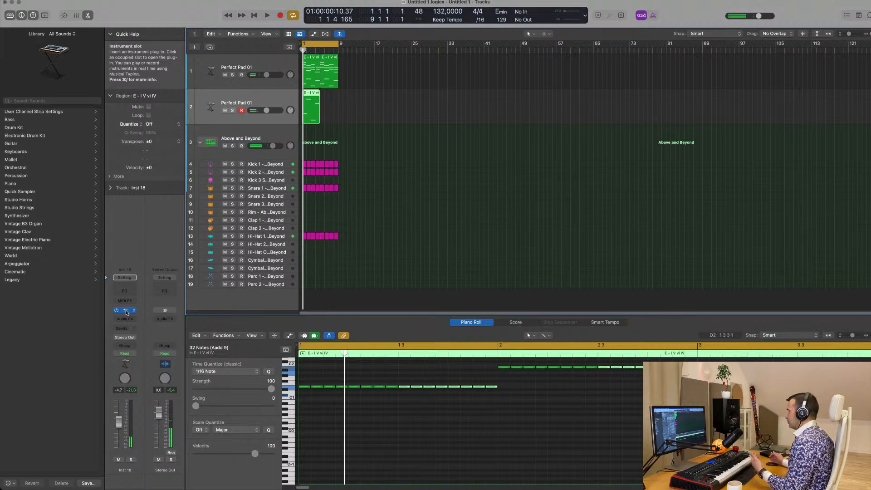
left_click(126, 311)
left_click_drag(489, 92, 434, 92)
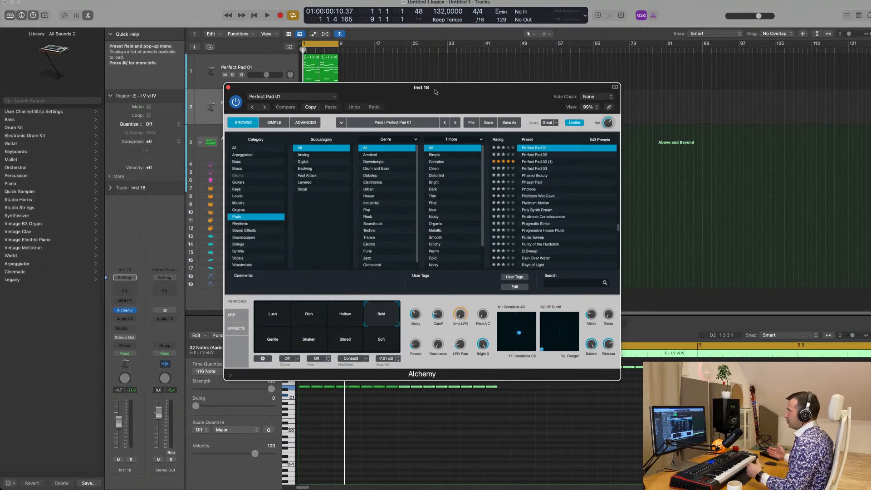
left_click_drag(435, 92, 418, 78)
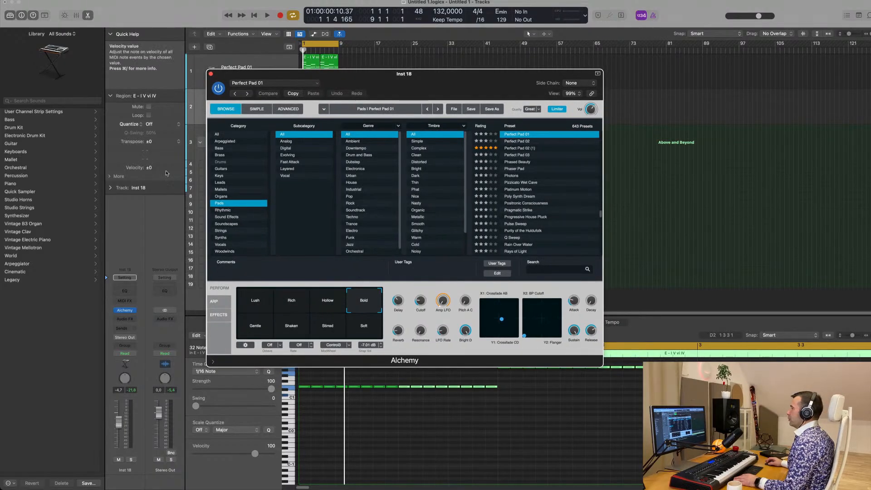
left_click(219, 148)
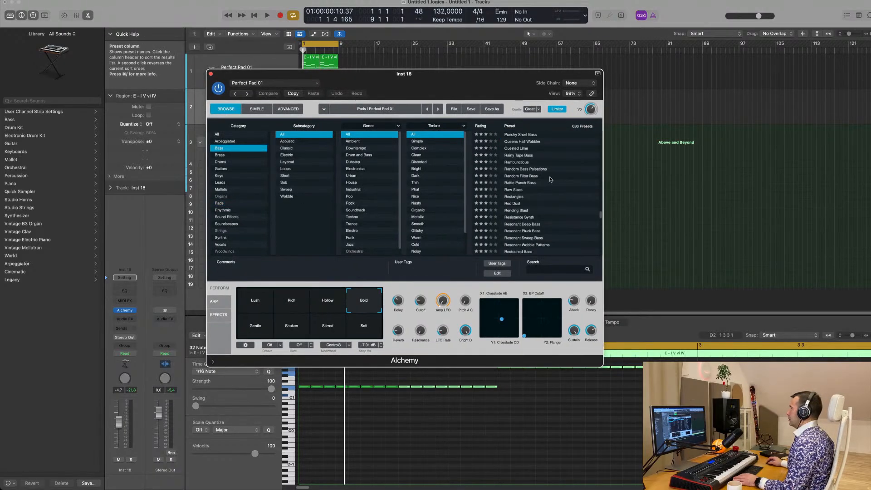
scroll(548, 175, "down", 15)
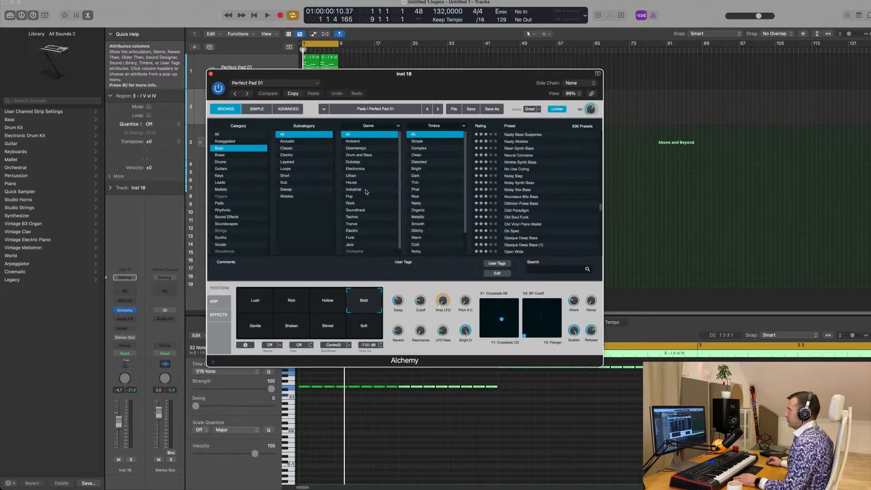
scroll(367, 192, "down", 1)
left_click(352, 223)
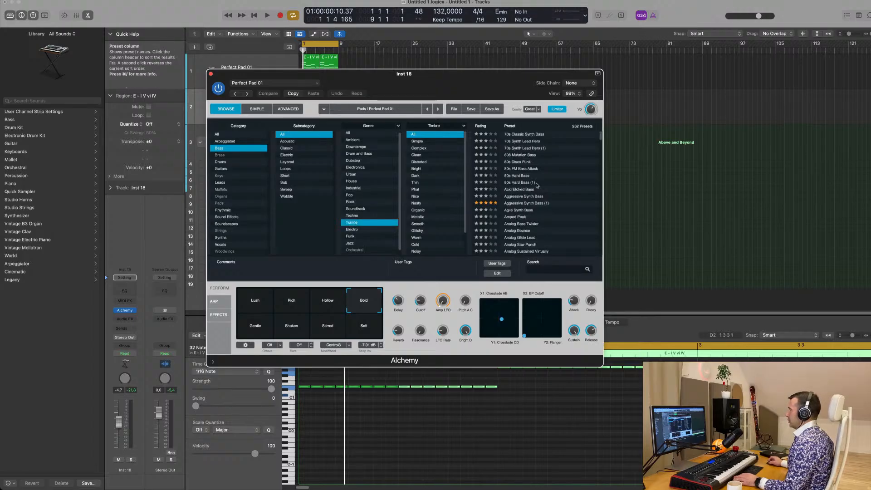
scroll(537, 186, "up", 5)
left_click(516, 221)
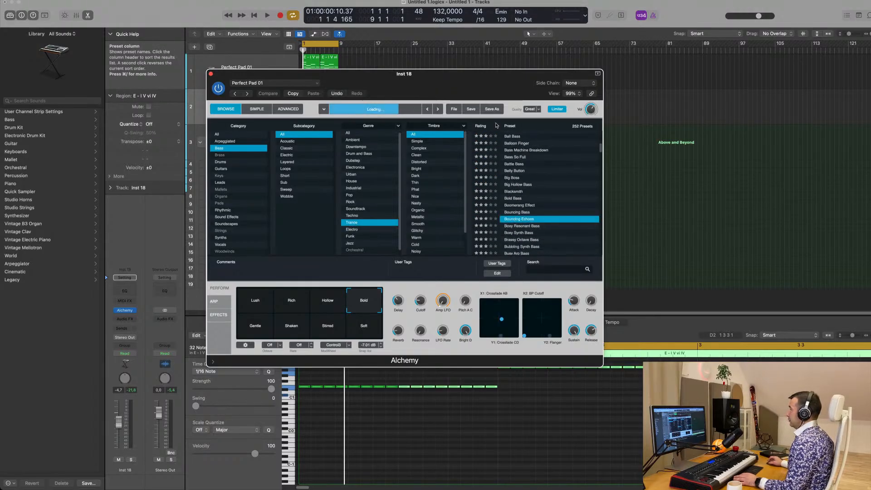
Repeat the four-bar bass region on the Bouncing Echoes track so the bassline also fills bars 5 to 8
left_click_drag(315, 89, 575, 117)
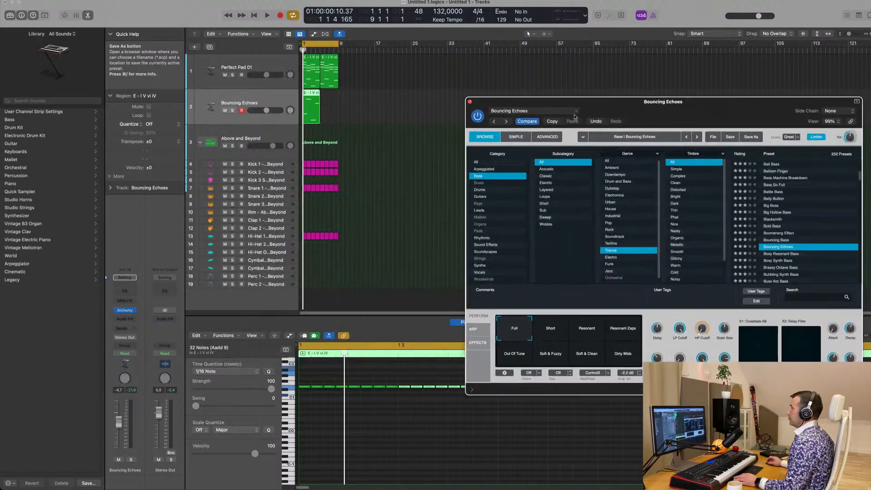
left_click(312, 108)
key("super+r")
left_click_drag(637, 113, 547, 91)
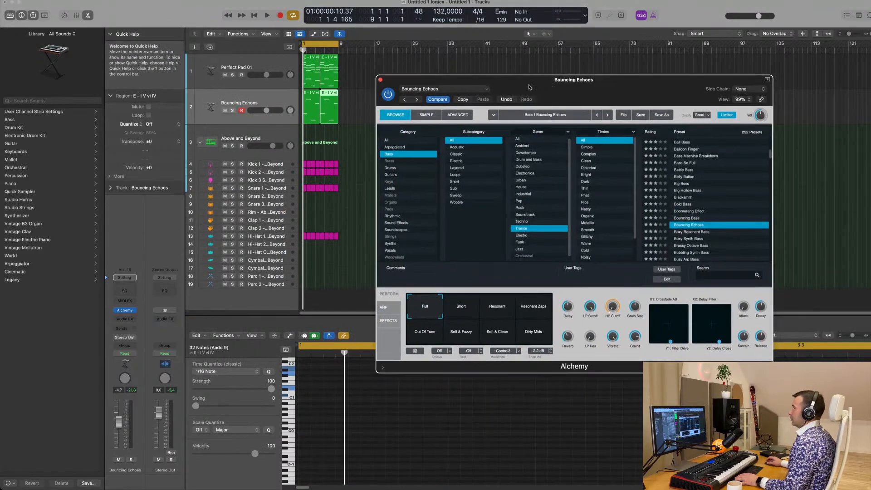
Audition the loop with the Bouncing Echoes bass and select both bass regions
key("space")
left_click_drag(122, 426, 121, 426)
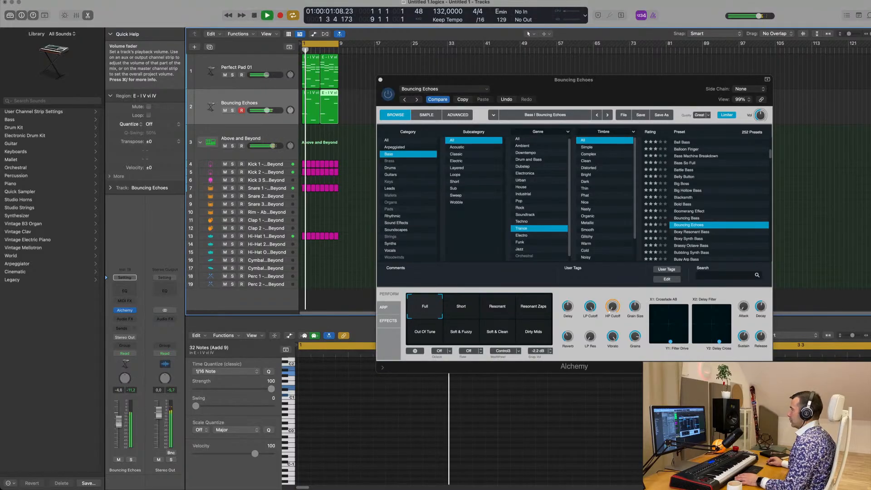
key("space")
left_click_drag(356, 105, 314, 111)
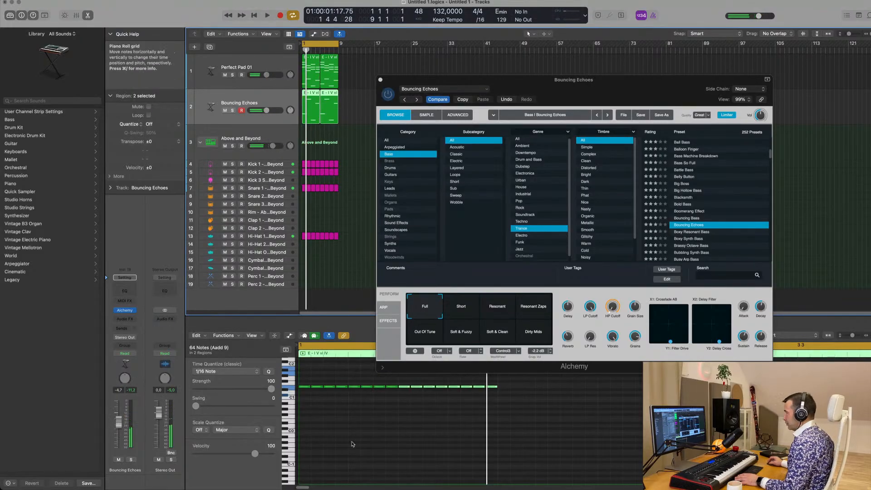
Try the Boxy Resonant Bass, Bubbling Synth Bass and Busy Arp Bass presets on the bass track while the loop plays
key("space")
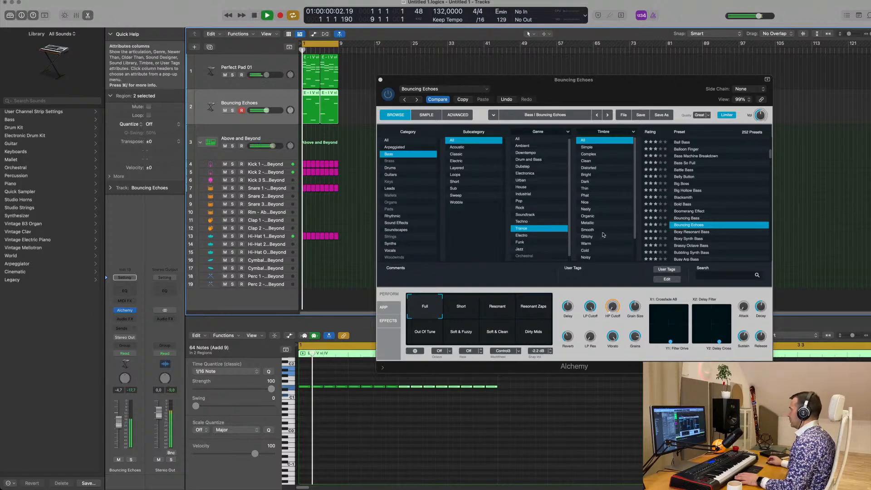
left_click(699, 232)
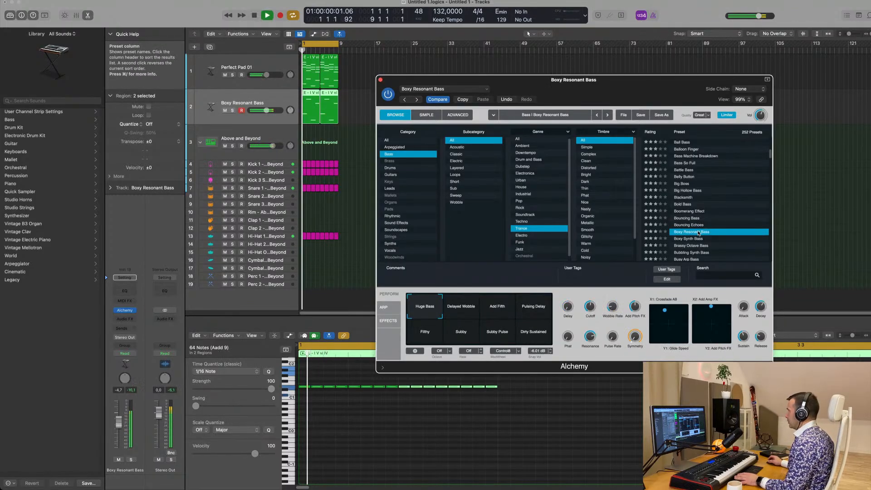
left_click_drag(641, 90, 634, 59)
left_click(676, 222)
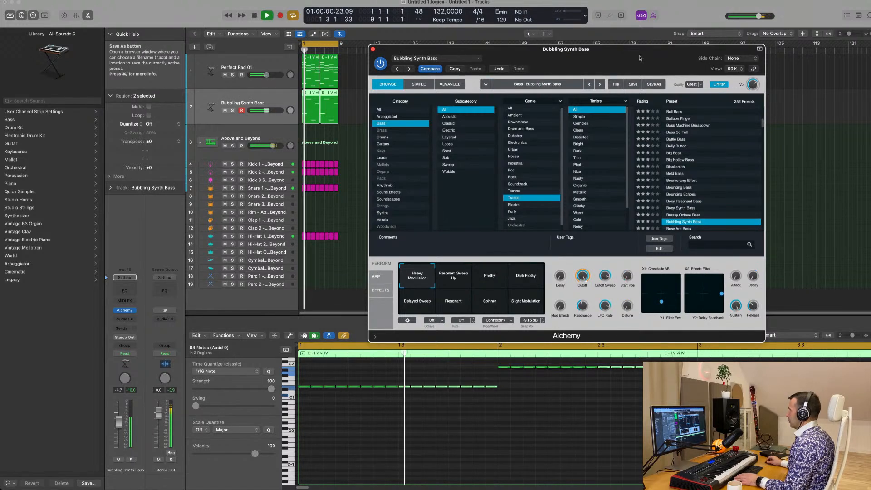
scroll(686, 182, "down", 3)
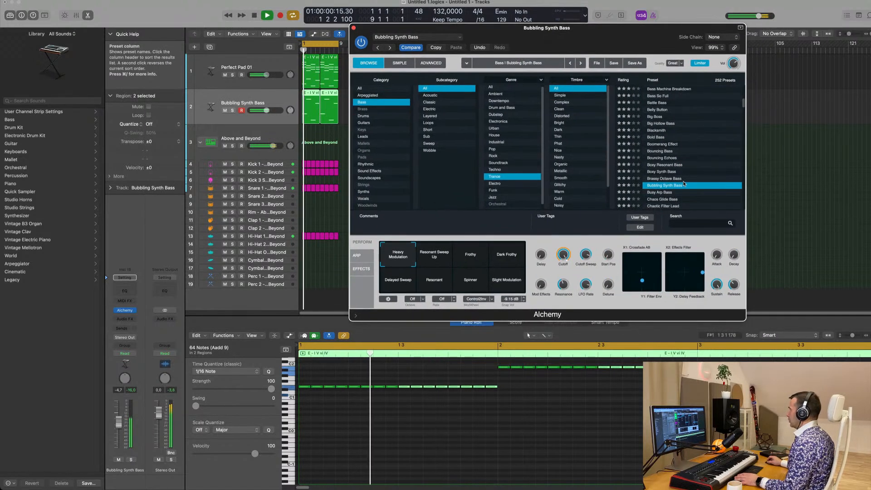
left_click(669, 191)
scroll(682, 185, "down", 1)
scroll(682, 185, "down", 1)
Select all the bass notes in both regions and transpose them up one octave
key("space")
left_click(573, 415)
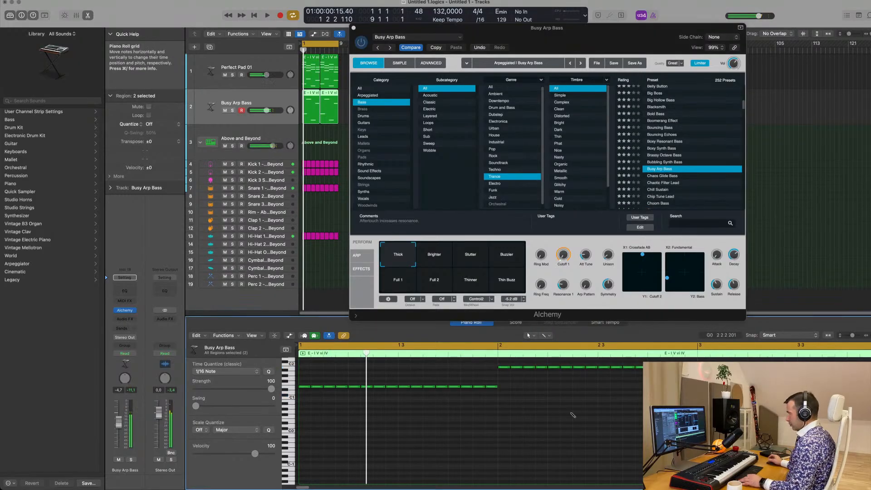
key("super+a")
key("Delete")
Audition the transposed bassline with Busy Arp Bass and lower the bass track's volume to about -12.6 dB
key("space")
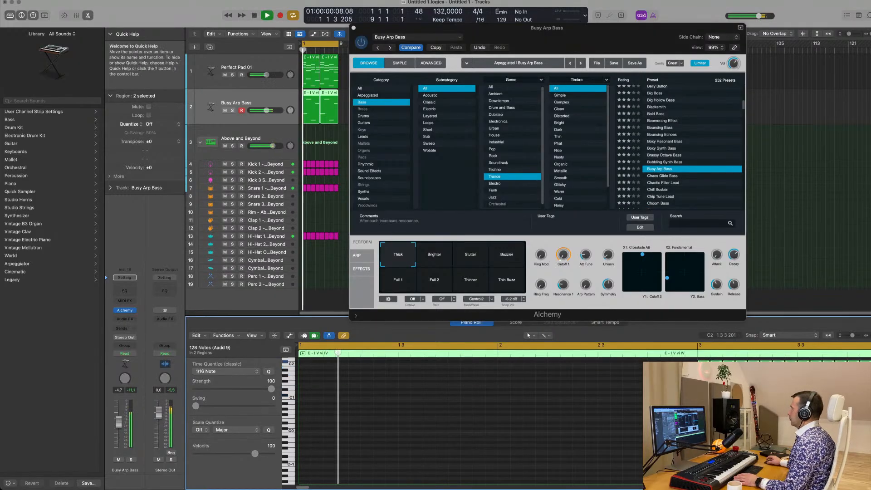
key("space")
key("space")
key("space")
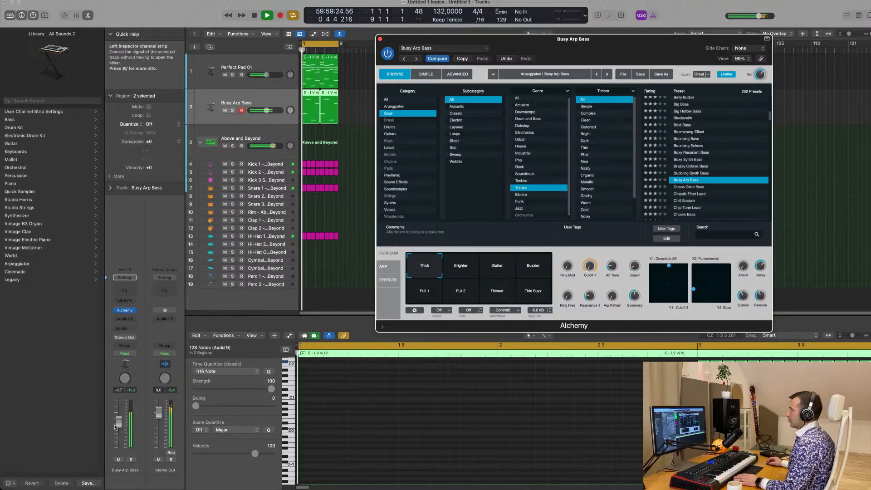
left_click_drag(116, 444, 116, 452)
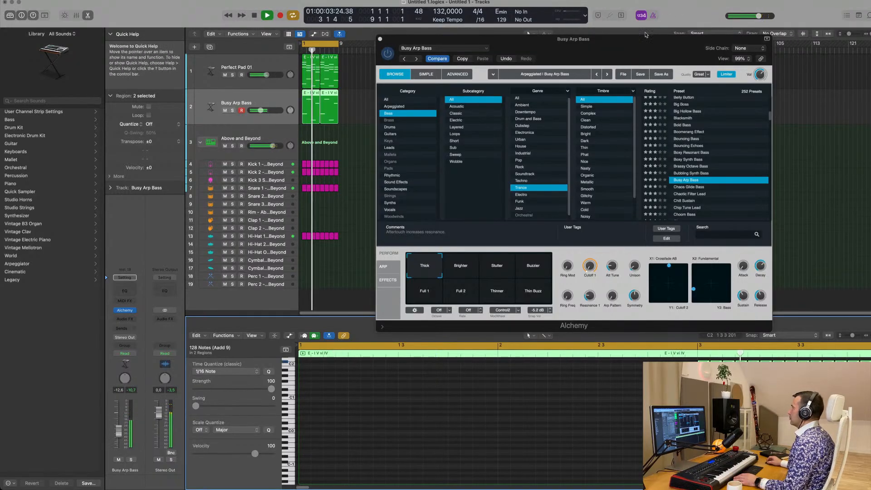
left_click_drag(622, 50, 665, 52)
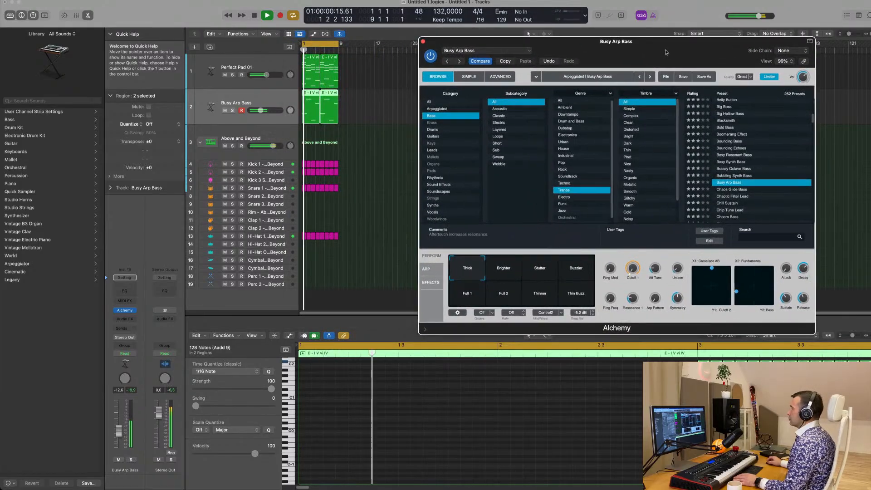
Load the Ball Bass preset and set the bass track's volume to -9.0 dB, checking it soloed and in the mix
scroll(757, 158, "up", 3)
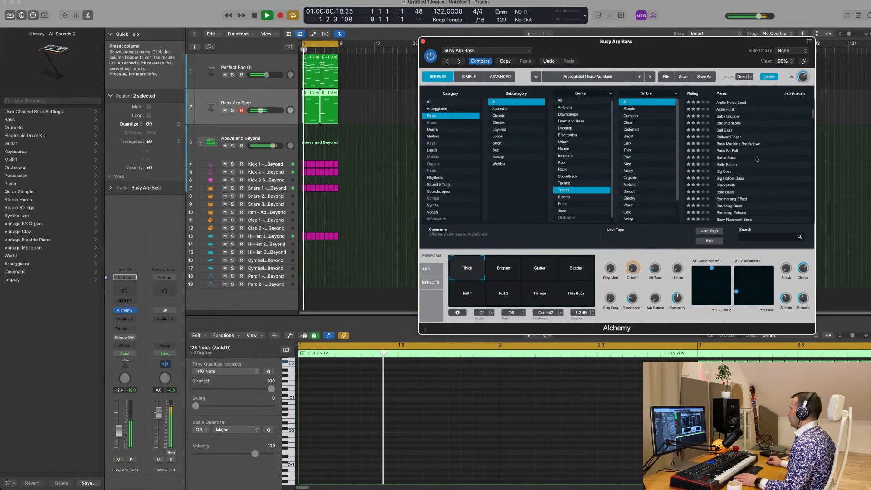
left_click(722, 130)
key("space")
left_click_drag(678, 52, 648, 53)
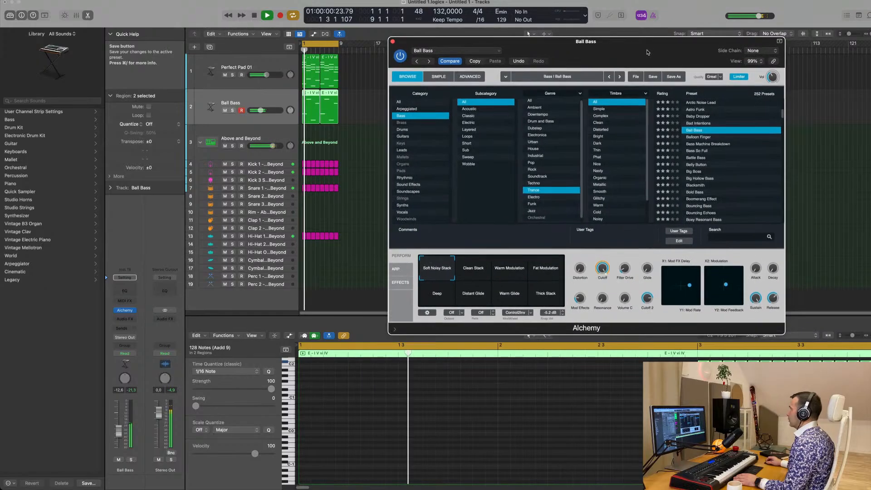
left_click_drag(118, 431, 119, 429)
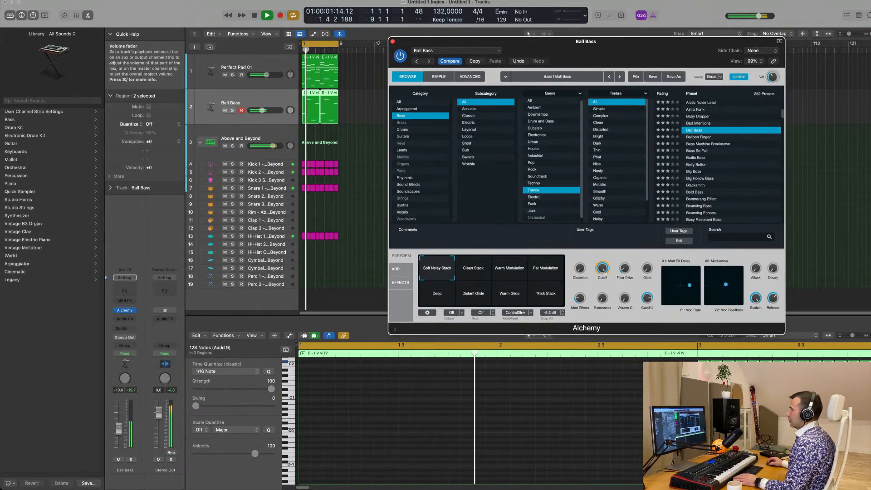
left_click(131, 460)
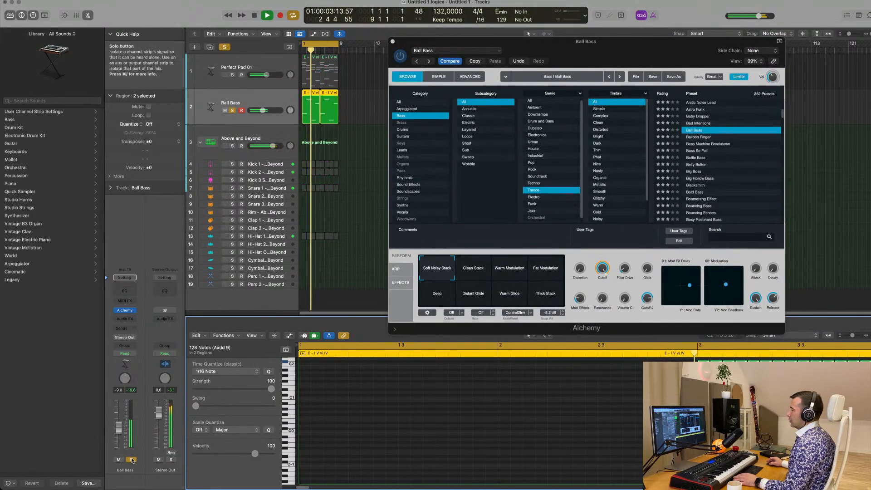
left_click(131, 460)
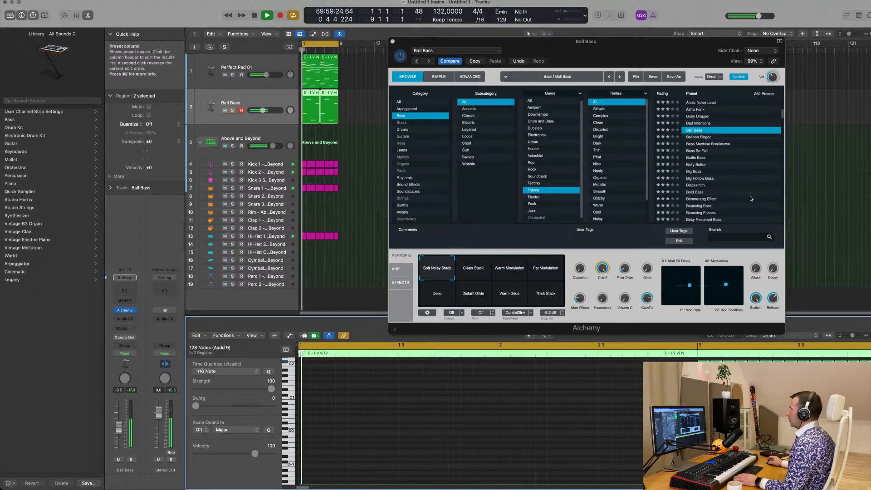
Try the Bass Machine Breakdown, Acid Etched Bass and 70s Synth Lead Hero presets against the loop
left_click(708, 144)
scroll(715, 139, "up", 5)
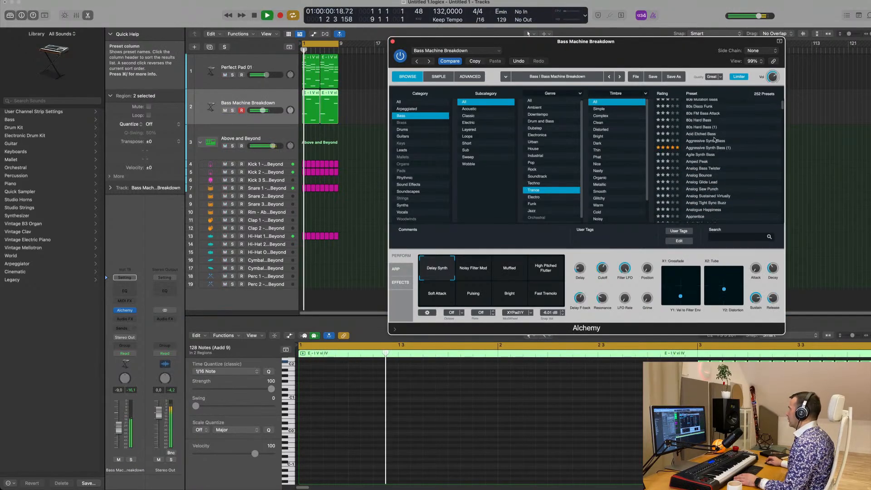
left_click(702, 134)
scroll(706, 128, "up", 2)
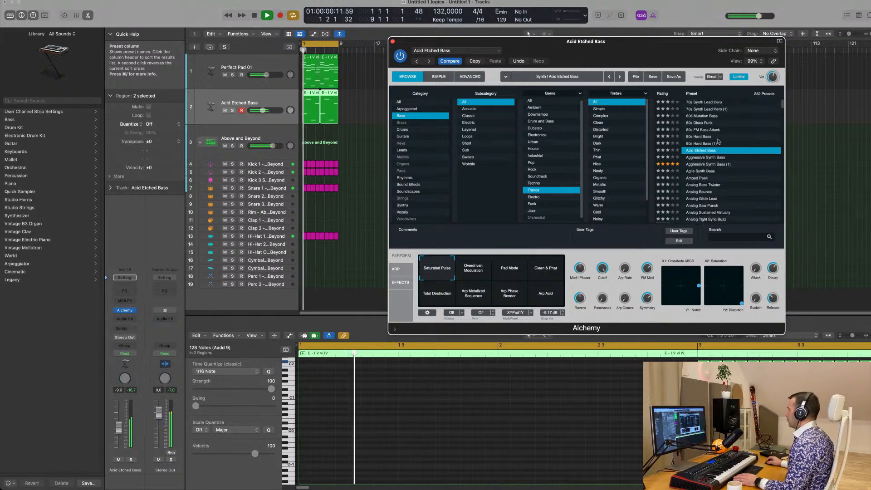
left_click(703, 116)
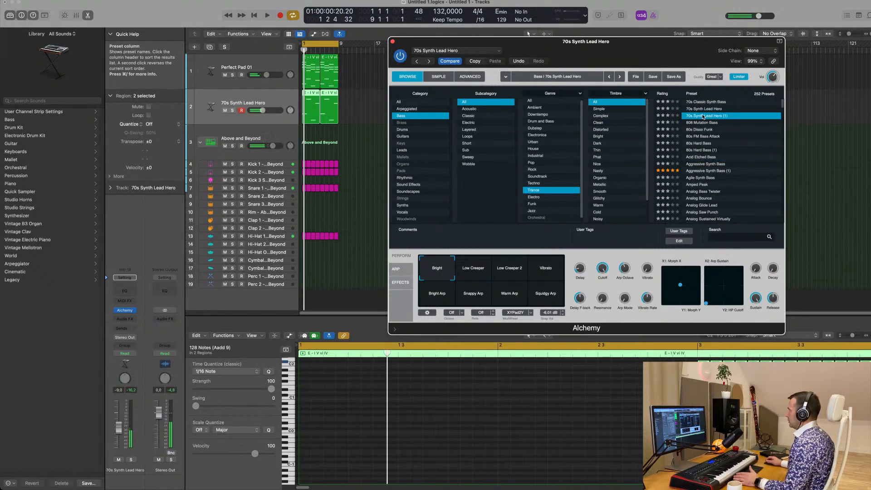
key("space")
Try the 808 Mutation Bass, 80s FM Bass Attack and Analog Glide Lead presets on the bass track
left_click(703, 122)
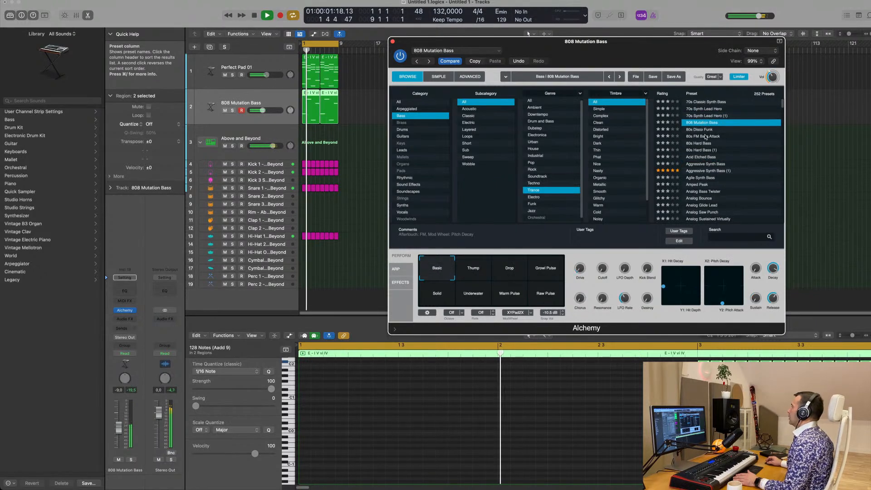
left_click(703, 136)
scroll(725, 159, "down", 3)
key("space")
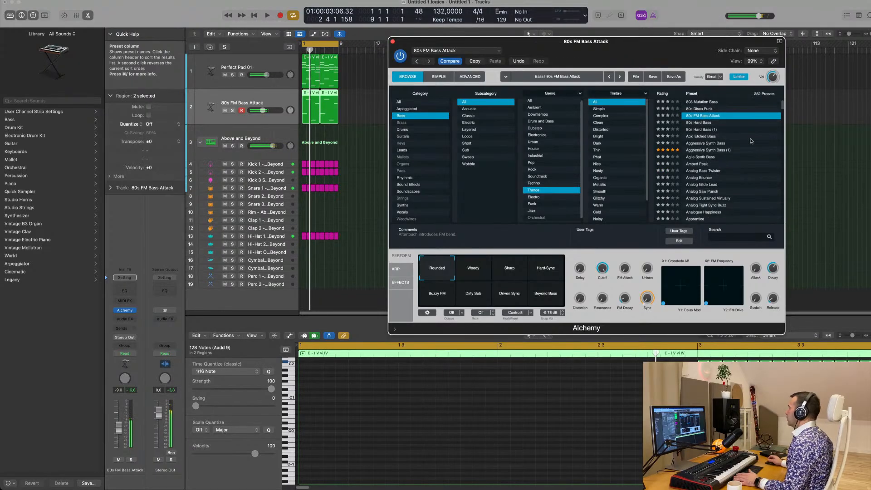
left_click(692, 185)
key("space")
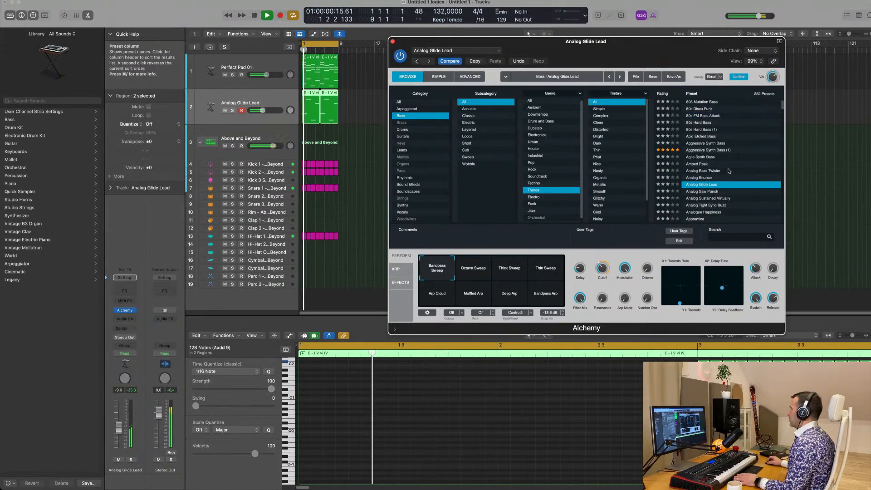
Load the Apprentice bass preset and set the bass track's volume to -11.0 dB during playback
scroll(729, 171, "down", 4)
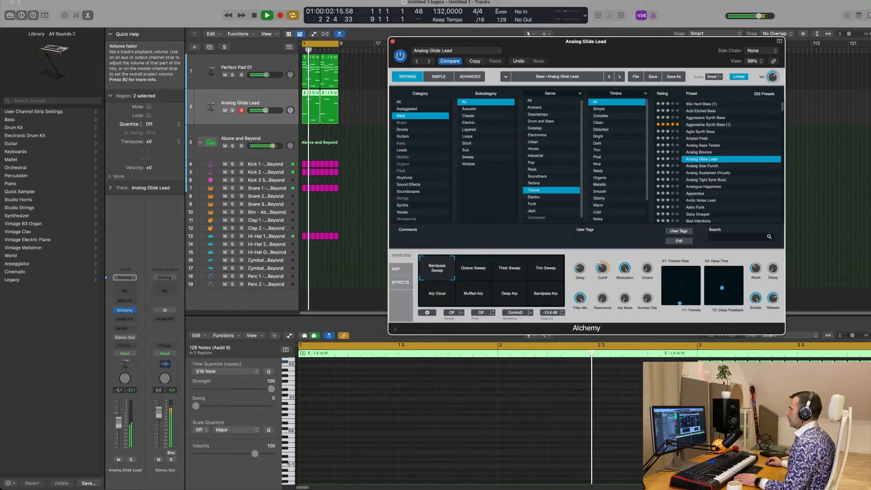
left_click(702, 194)
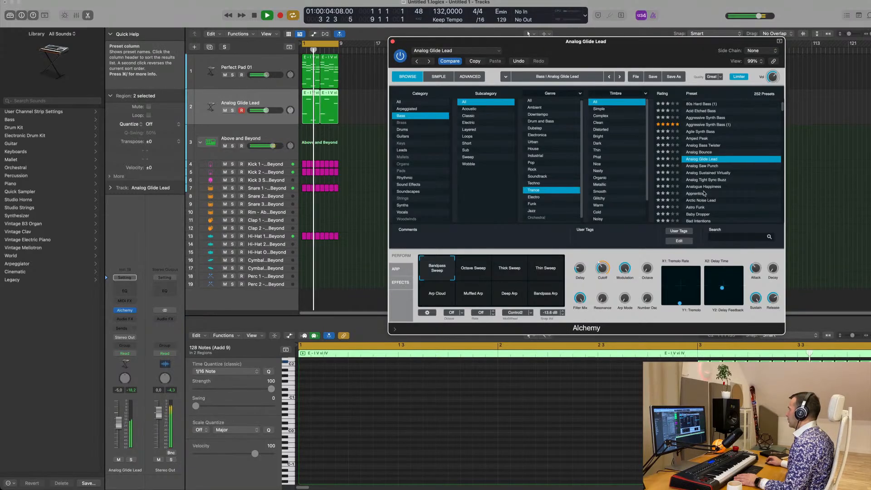
left_click(701, 194)
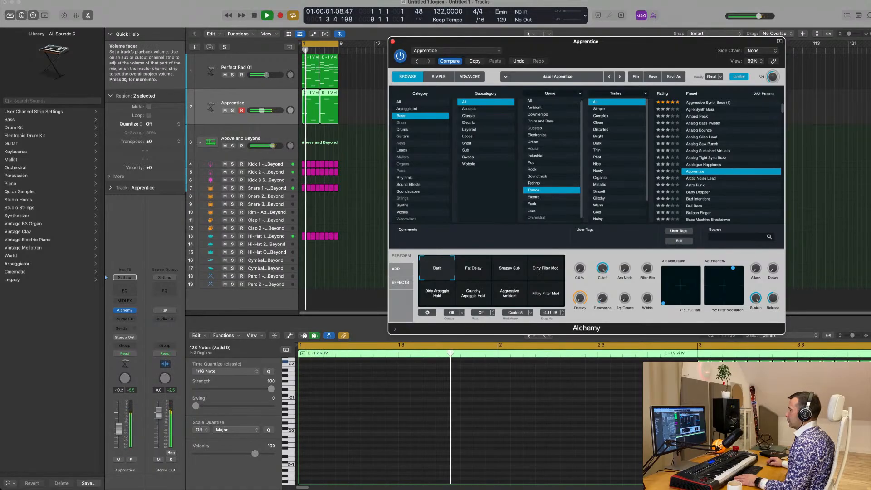
left_click_drag(117, 430, 118, 436)
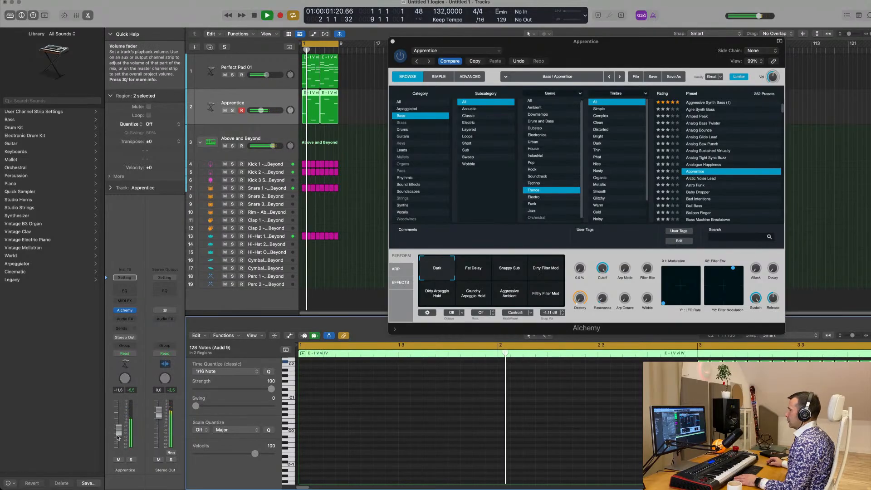
Try the Bad Intentions, Battle Bass and Blacksmith presets on the bass track during playback
left_click(702, 200)
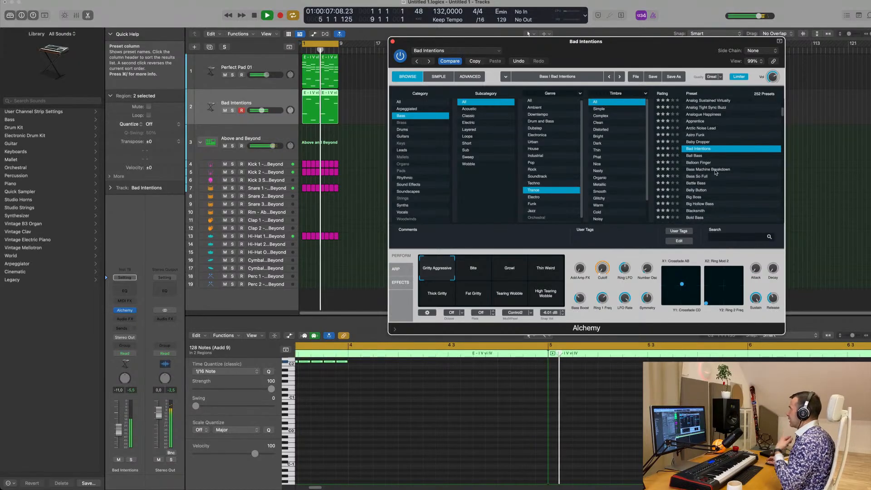
left_click(710, 183)
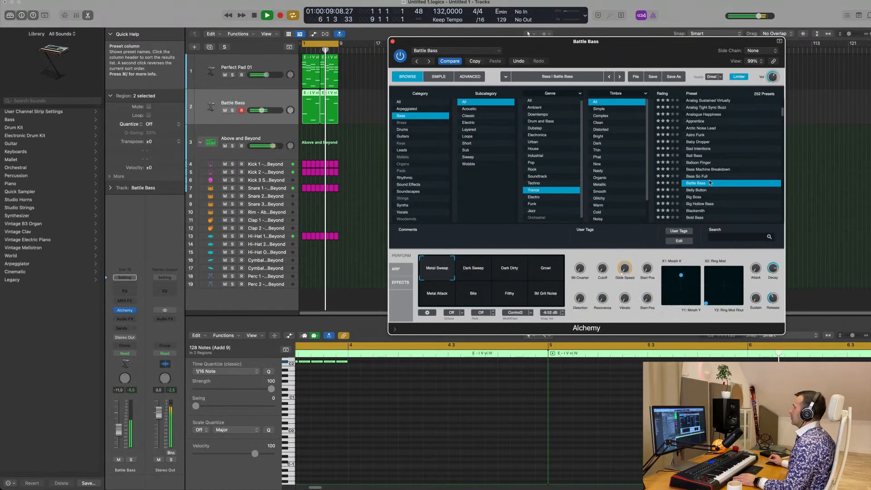
left_click(698, 178)
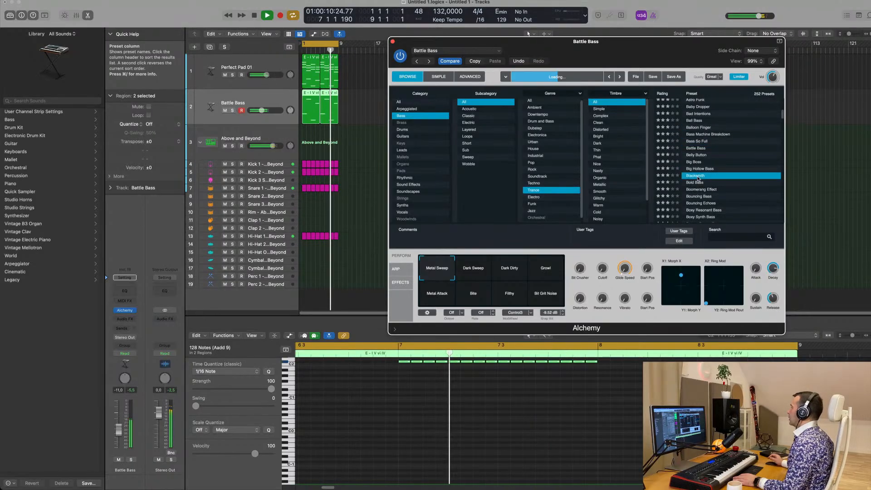
Load the Bold Bass preset and set the bass track's volume to -11.6 dB
left_click(697, 153)
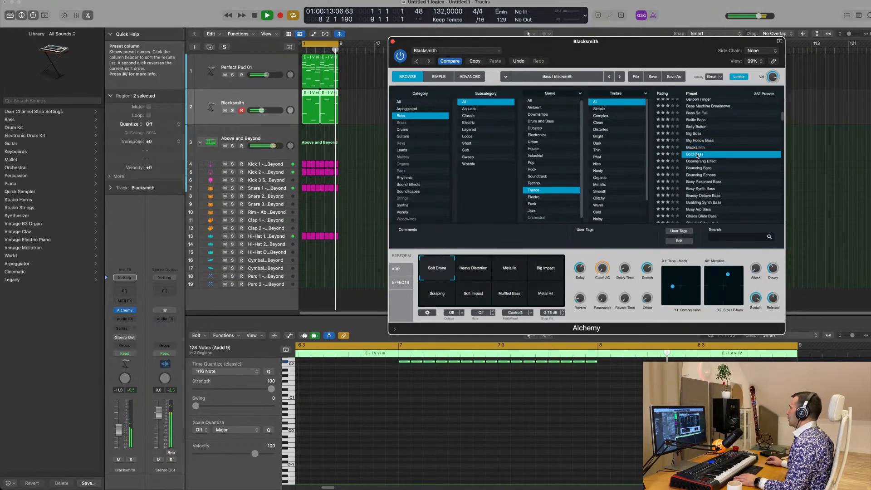
left_click_drag(617, 60, 582, 89)
mouse_move(118, 430)
left_mouse_down()
mouse_move(119, 436)
mouse_move(119, 429)
left_mouse_up()
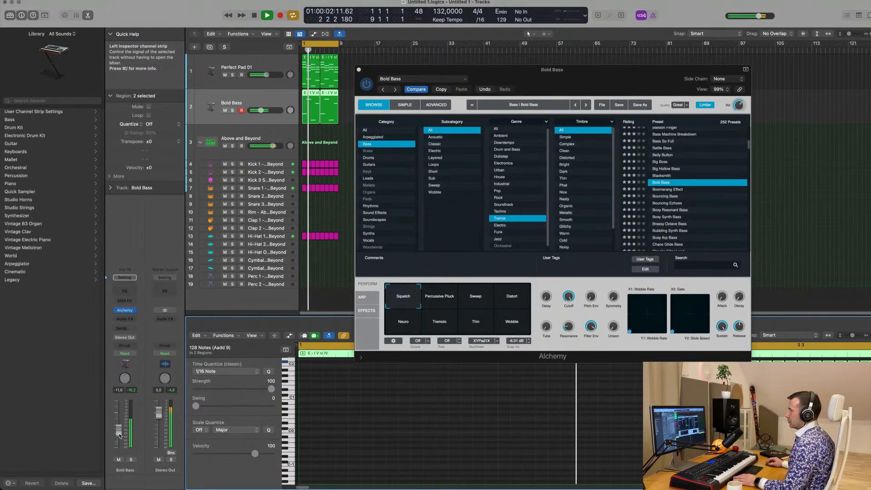
Insert a stereo Compressor on the bass track with Kick 1 - Above and Beyond as its side-chain source
left_click(126, 318)
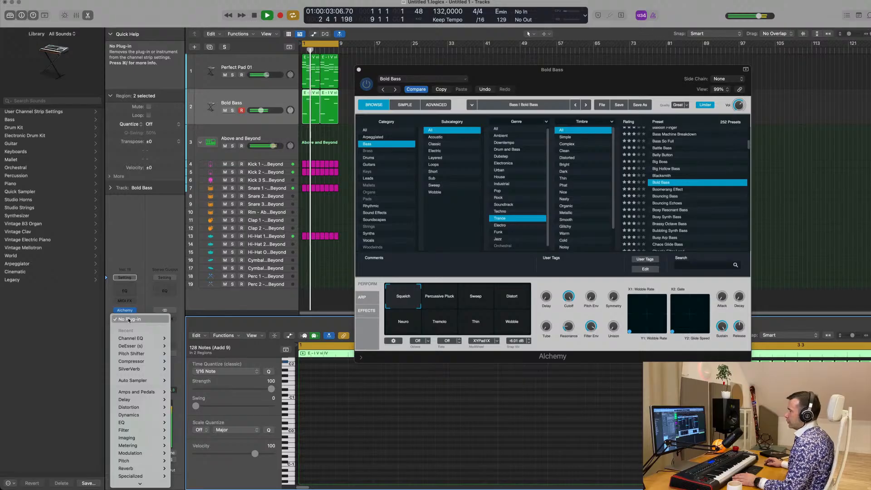
mouse_move(144, 361)
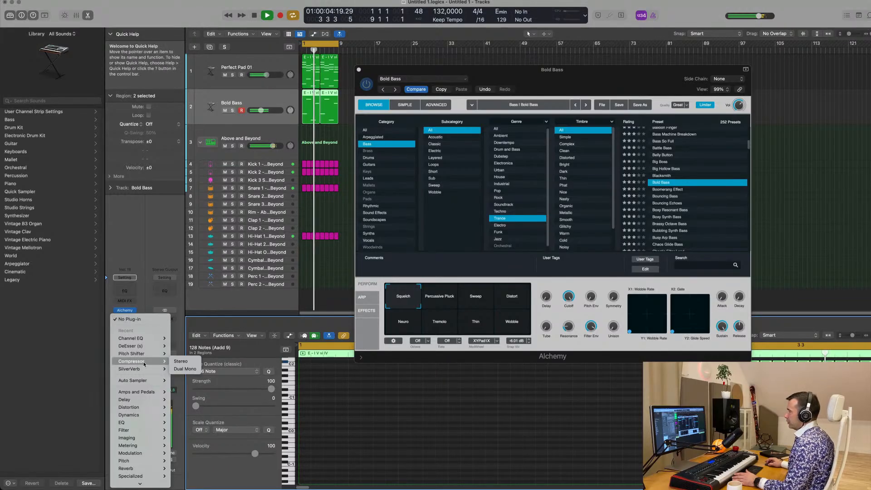
left_click(182, 361)
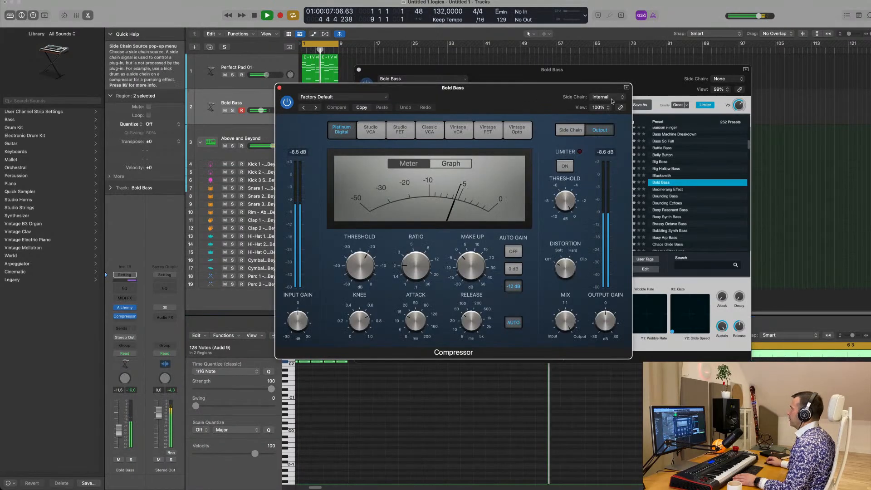
left_click(610, 98)
mouse_move(609, 112)
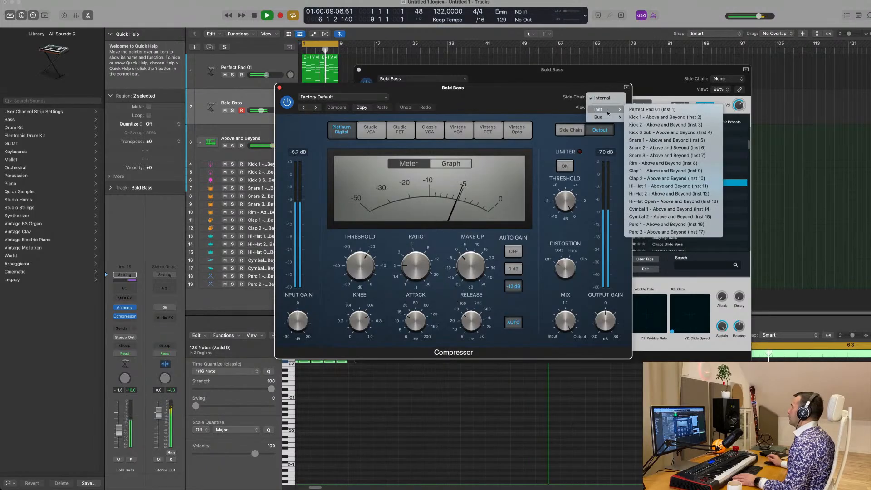
left_click(665, 117)
Turn off the compressor's automatic release and adjust its release, attack, ratio and threshold during playback, closing the plug-in when finished
left_click_drag(532, 100, 623, 125)
left_click_drag(564, 347, 569, 379)
left_click_drag(509, 346, 509, 379)
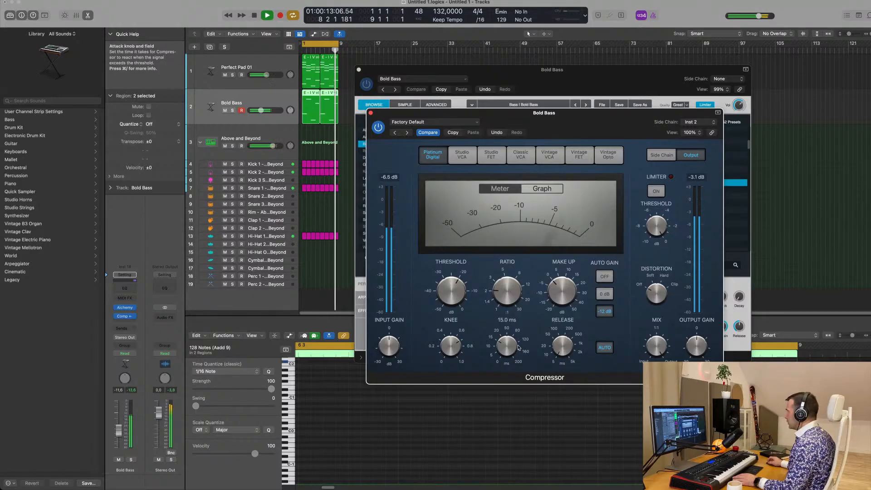
left_click(604, 348)
left_click_drag(452, 289, 453, 298)
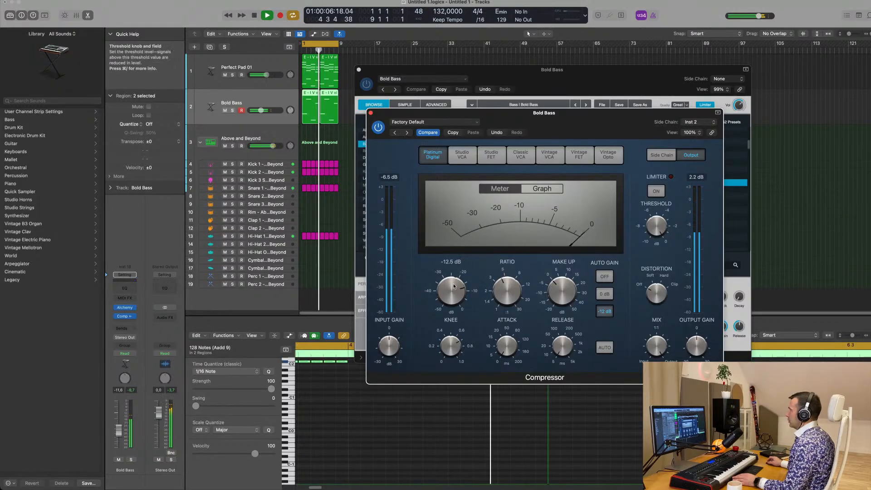
left_click_drag(453, 303, 452, 294)
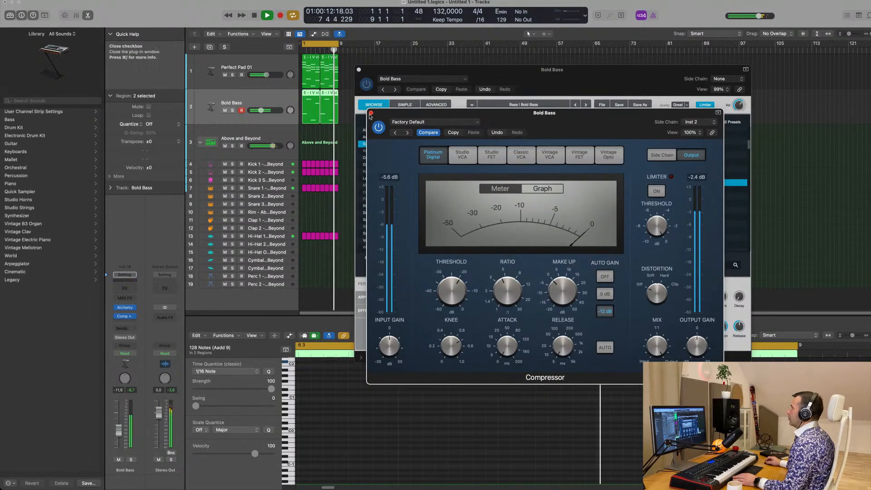
left_click(370, 113)
Audition Bold Bass's Percussive Pluck, Sweep, Distort, Neuro, Tremolo, Thin and Wobble variations against the loop
left_click_drag(433, 85, 476, 88)
left_click(488, 296)
left_click(525, 304)
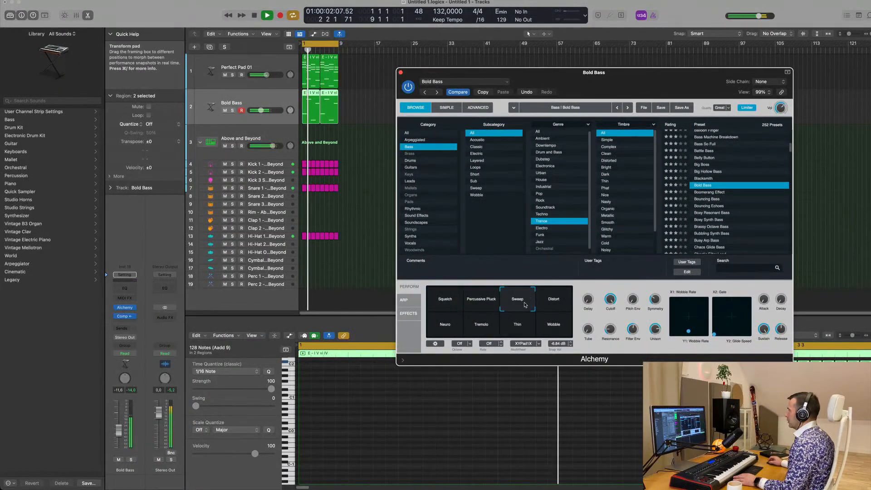
left_click(552, 302)
left_click(442, 336)
left_click(482, 327)
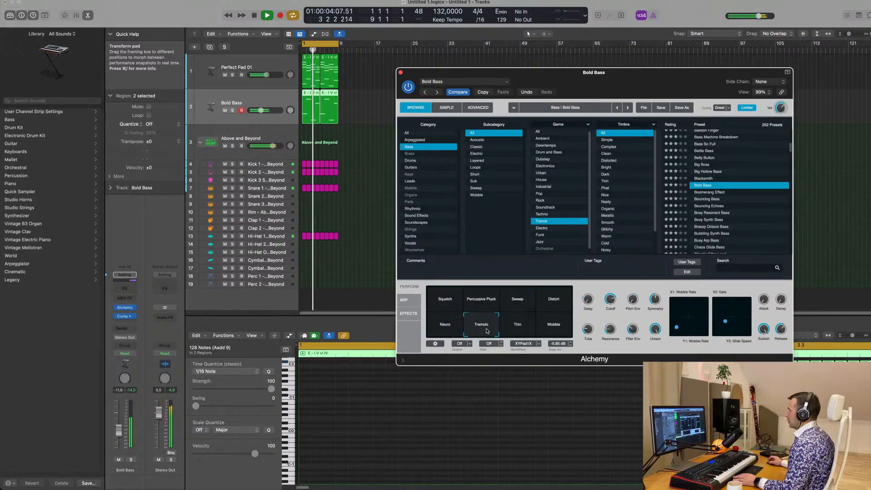
left_click(520, 328)
left_click(552, 326)
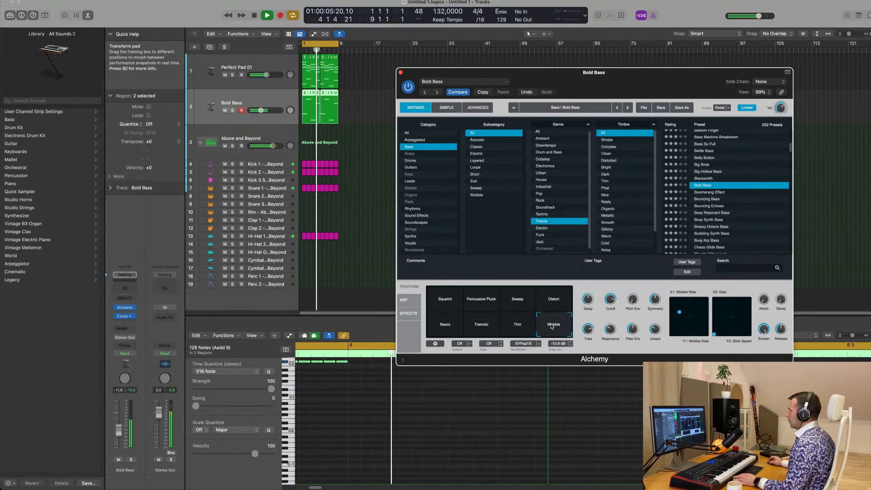
left_click(558, 302)
Select Bold Bass's Squelch variation and adjust its Filter Env and Unison amounts
left_click(445, 301)
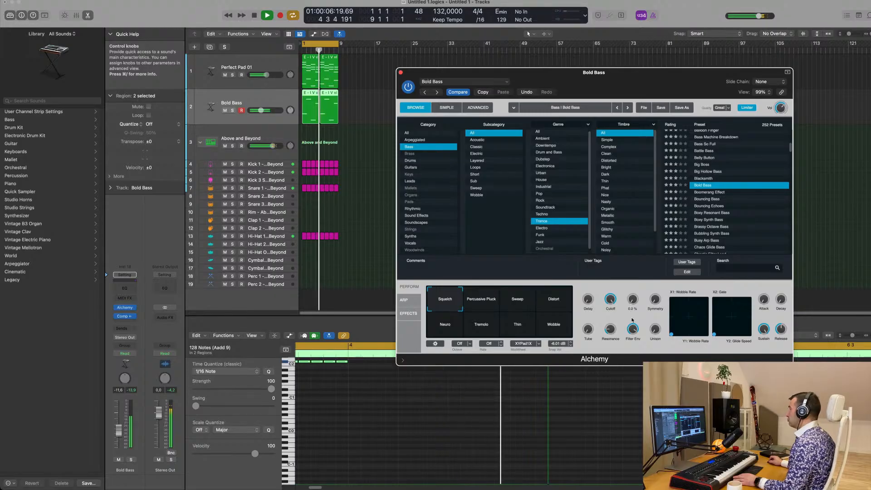
left_click_drag(634, 332, 588, 346)
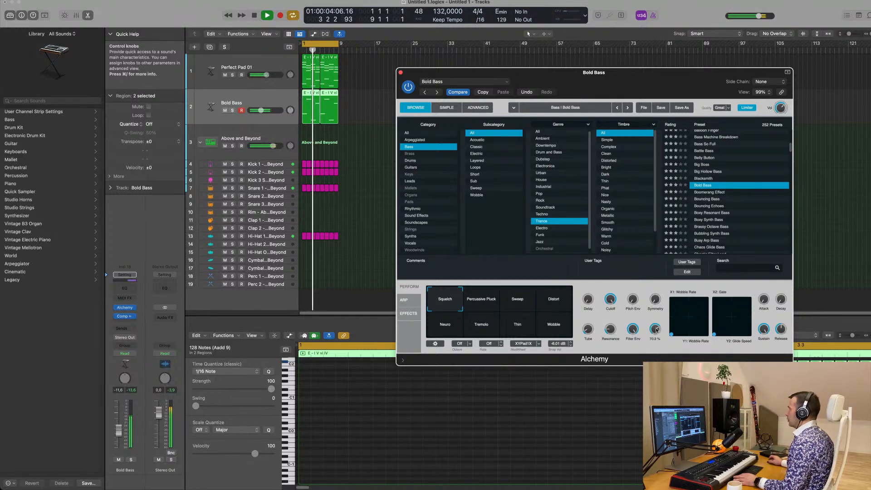
left_click_drag(655, 336, 657, 331)
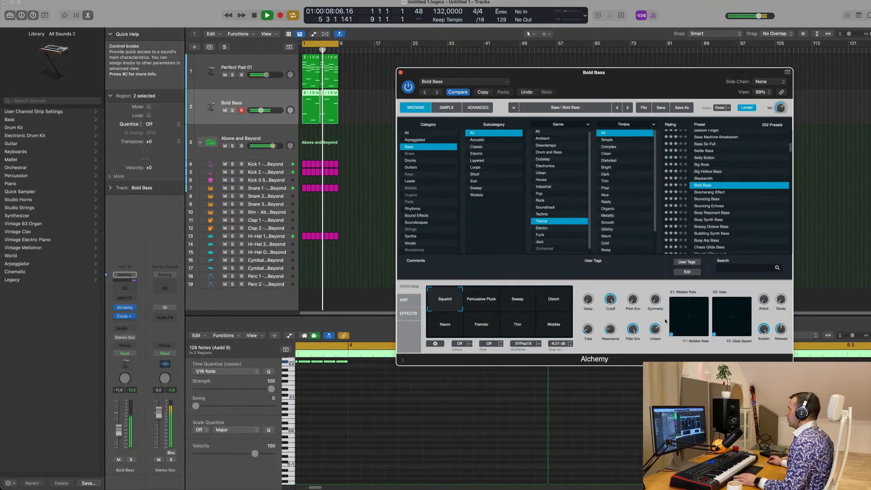
Restart the loop, mute the Perfect Pad 01 track and raise the bass track's volume to -9.2 dB
left_click_drag(512, 73, 467, 103)
key("Return")
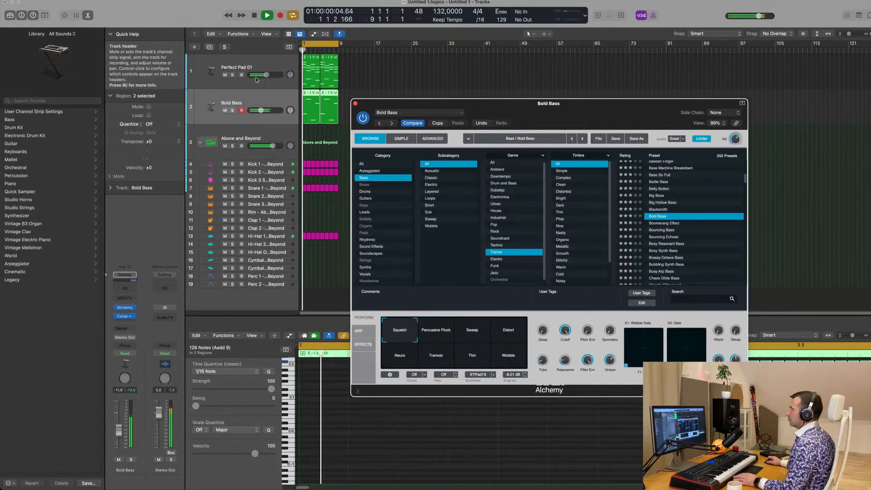
left_click(224, 74)
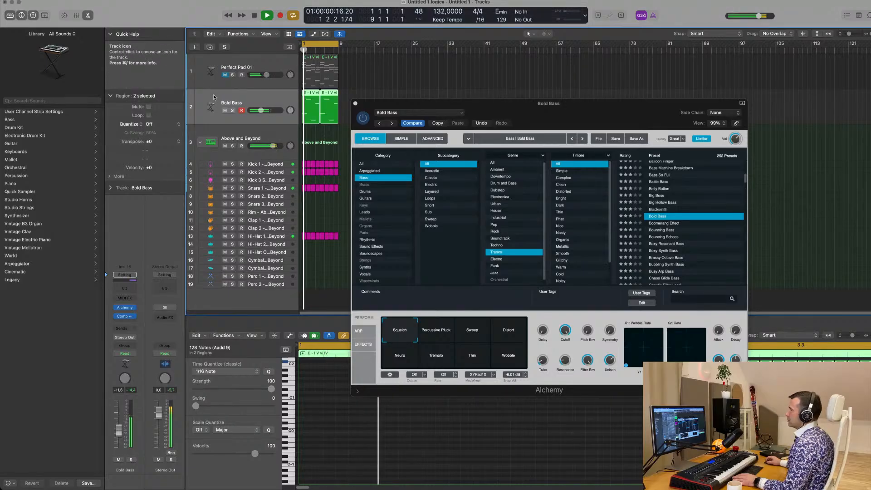
left_click_drag(119, 431, 119, 428)
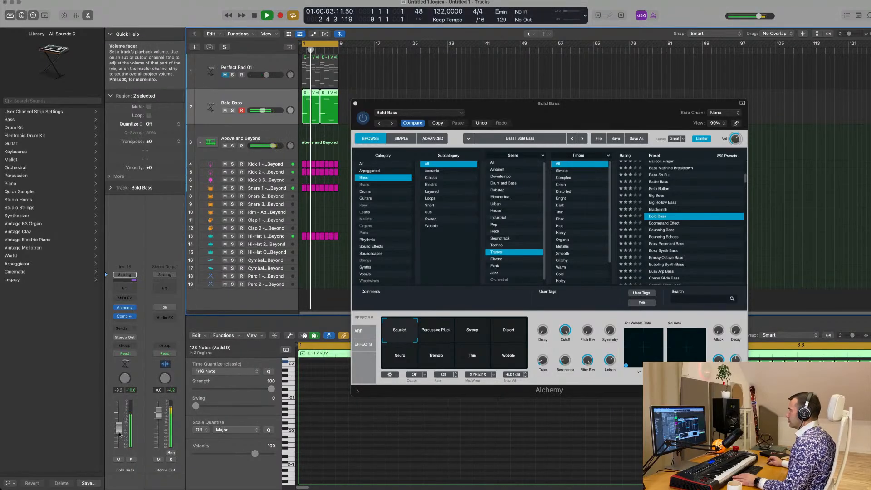
Load the Brassy Octave Bass preset on the bass track and hear it with the drums
left_click_drag(583, 111, 621, 60)
key("space")
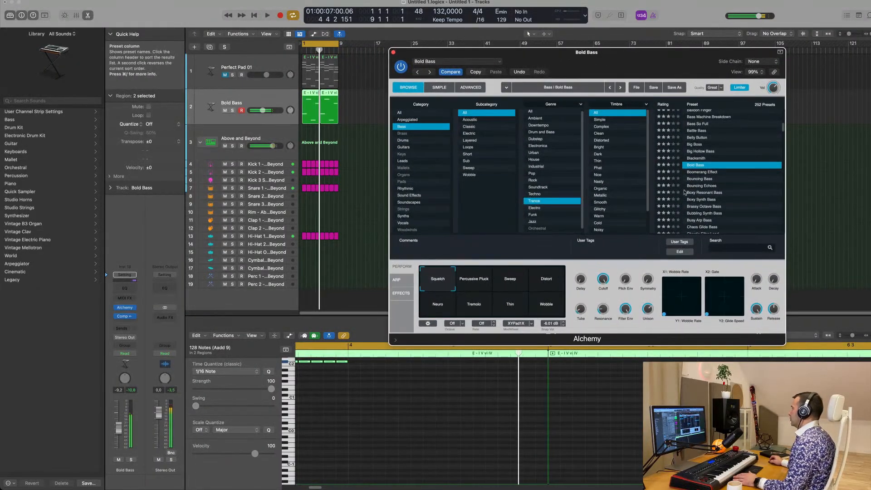
key("space")
scroll(729, 190, "down", 2)
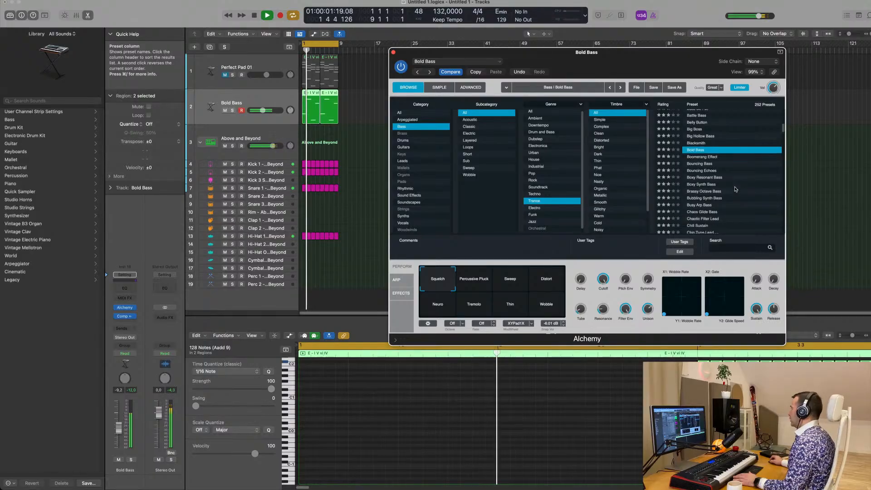
key("space")
left_click(705, 185)
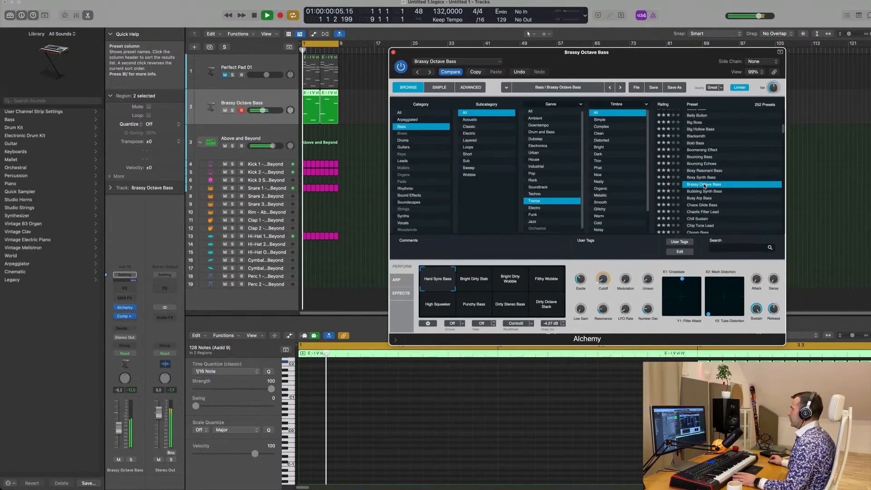
Audition Brassy Octave Bass's Bright Dirty Stab, Bright Dirty Wobble, Dirty Octave Stack, Dirty Stereo Bass, Punchy Bass and High Squeaker variations
left_click(472, 281)
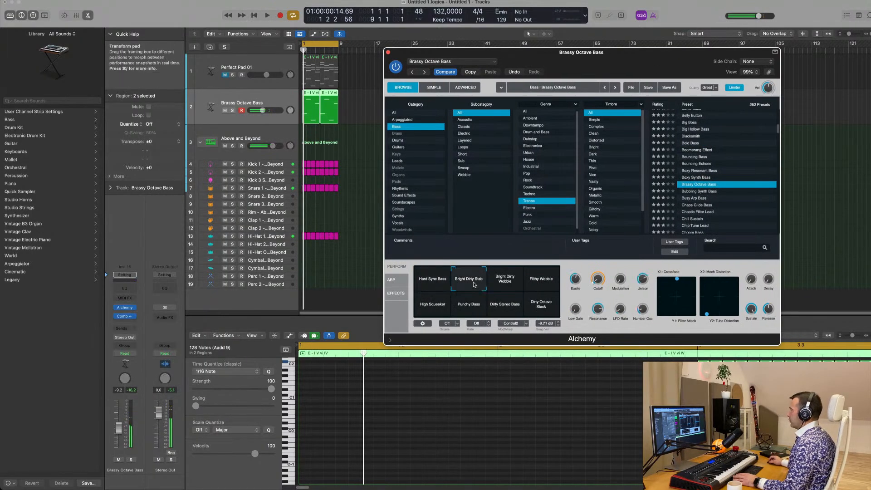
left_click(516, 281)
left_click(548, 309)
left_click(508, 305)
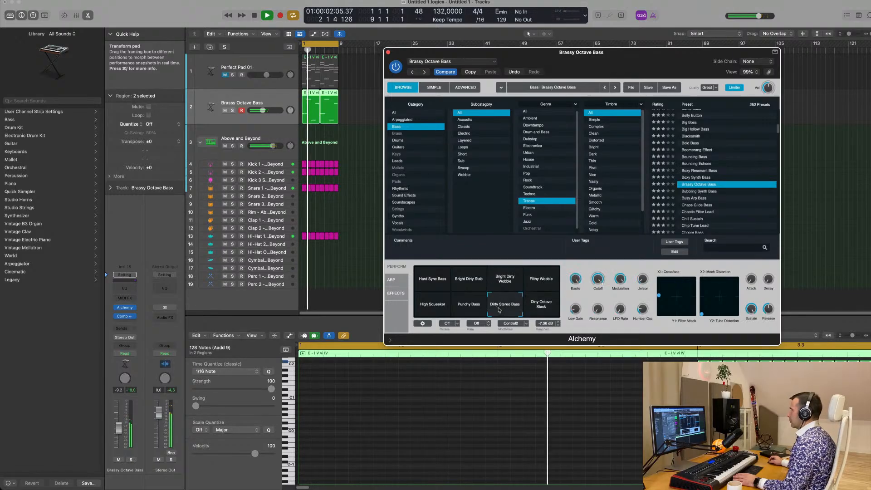
left_click(469, 305)
left_click(432, 305)
Load the Busy Arp Bass preset and set the bass track's volume to -12.4 dB during playback
key("space")
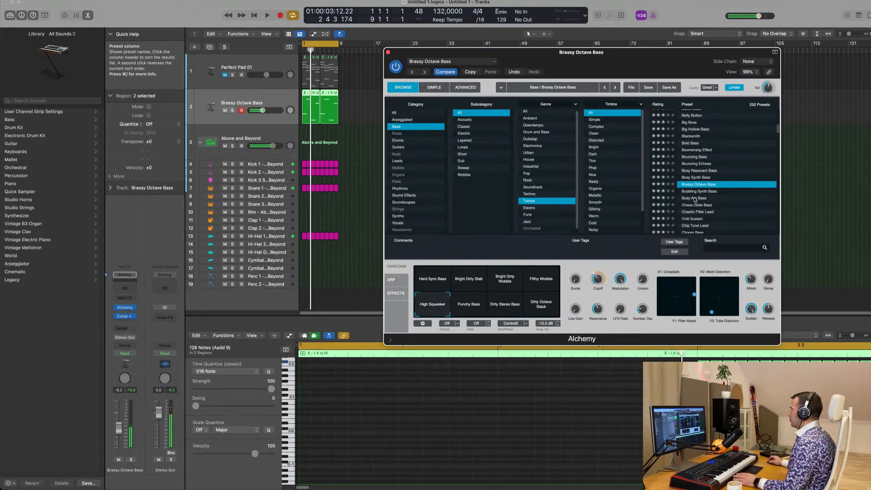
left_click(694, 198)
key("space")
scroll(724, 194, "down", 2)
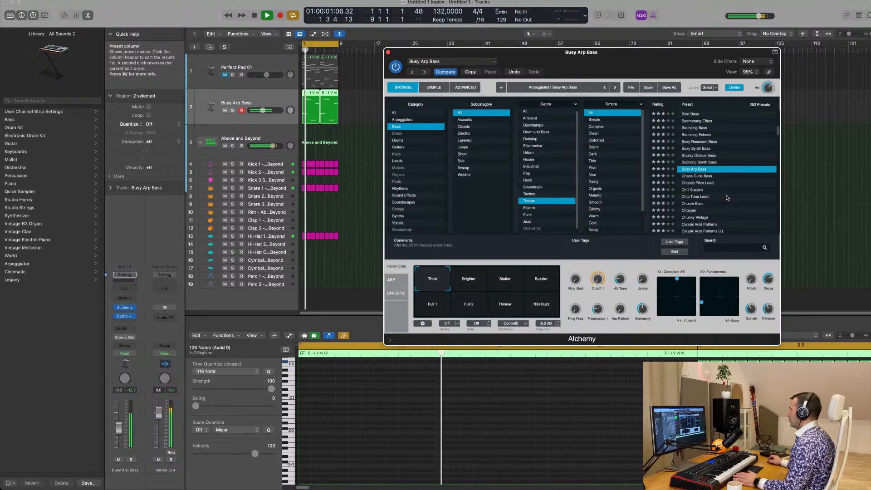
key("space")
key("space")
left_click_drag(704, 60, 693, 61)
key("space")
key("space")
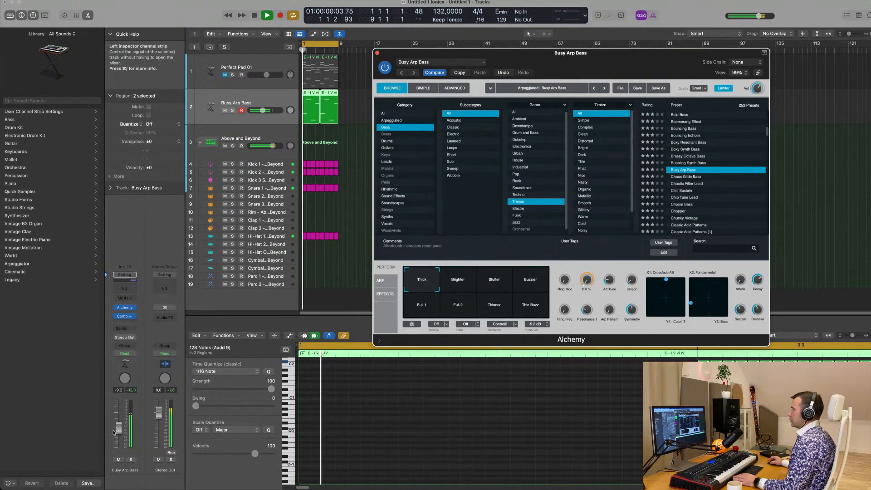
left_click_drag(118, 428, 118, 431)
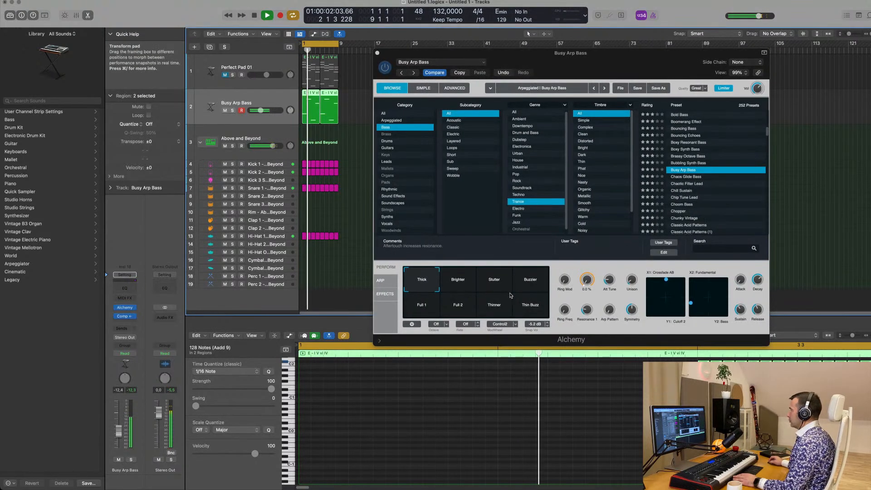
Adjust Busy Arp Bass's Cutoff 1 and audition its Brighter, Stutter, Buzzier, Thin Buzz, Full 1 and Full 2 variations
left_click_drag(587, 280, 590, 259)
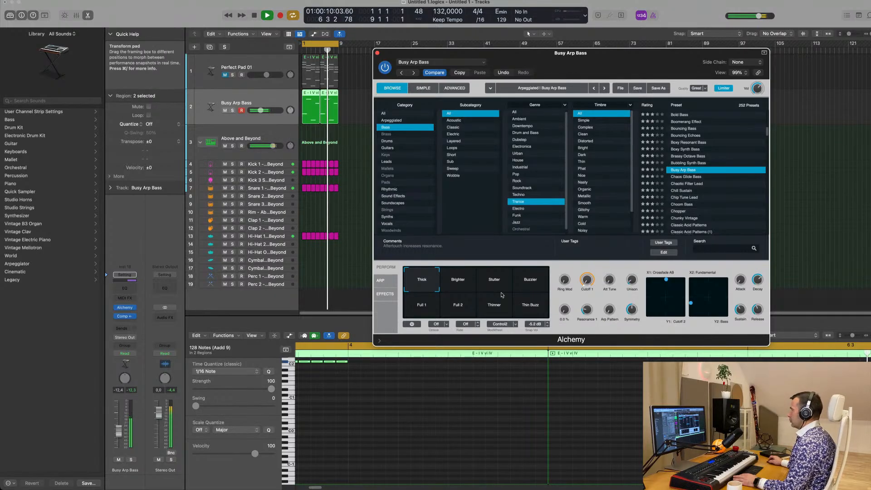
left_click(470, 286)
left_click(498, 285)
left_click(521, 284)
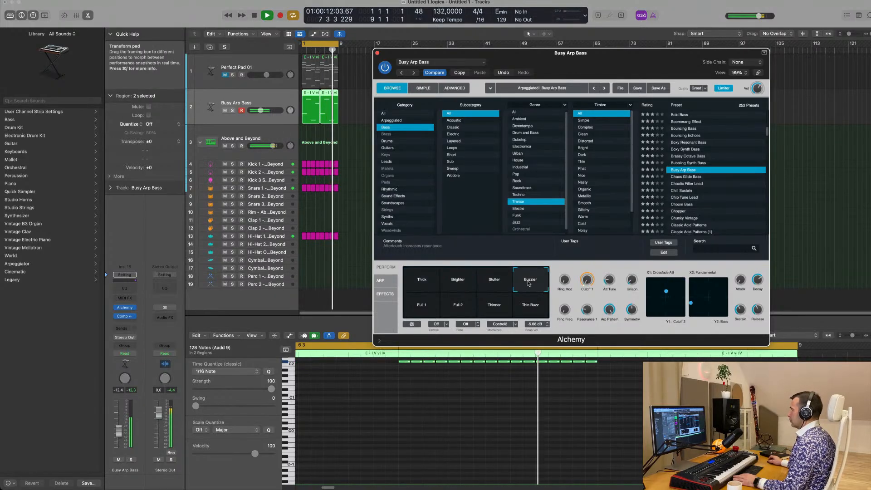
left_click(531, 305)
left_click(415, 314)
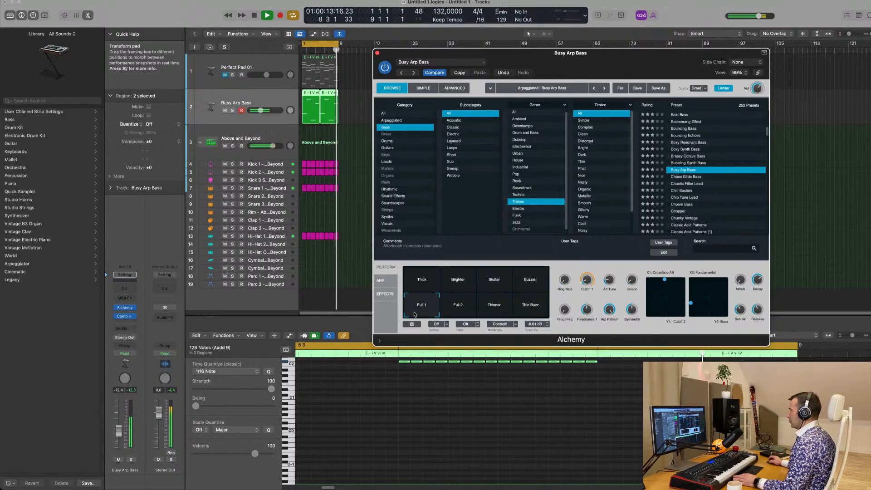
left_click(455, 312)
left_click(426, 313)
Select Busy Arp Bass's Thick variation and move its Crossfade AB / Cutoff 2 point to the XY pad's lower-left corner
left_click(422, 286)
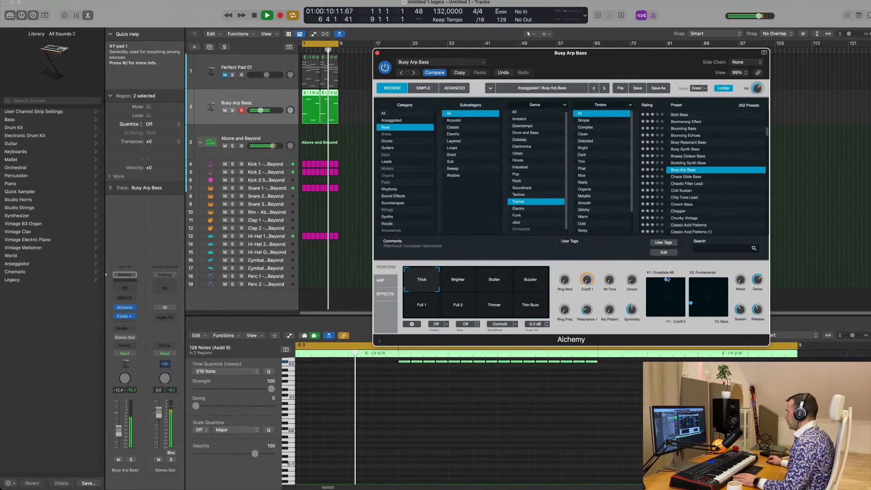
left_click_drag(666, 280, 647, 283)
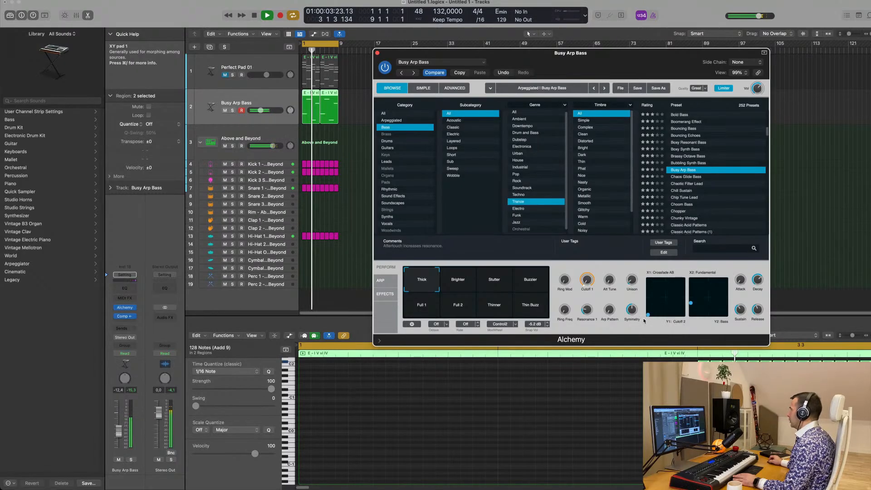
Move Busy Arp Bass's Crossfade AB / Cutoff 2 point to bottom centre, reposition the Fundamental / Bass point, and try the Unison and Ring Mod amounts
left_click_drag(659, 322, 662, 321)
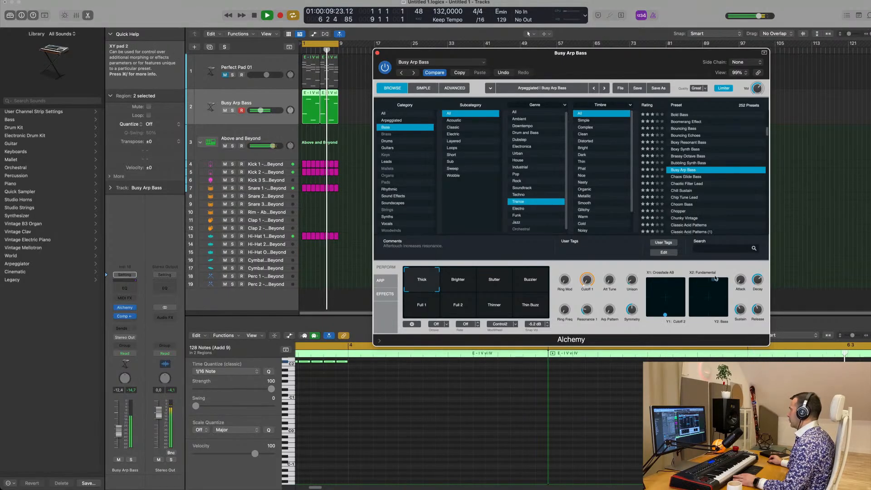
left_click_drag(714, 279, 725, 315)
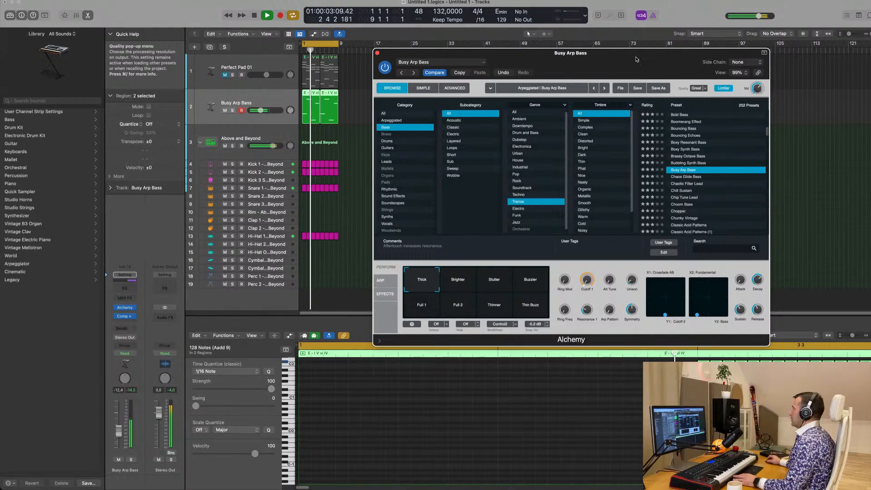
left_click_drag(637, 54, 642, 13)
left_click_drag(704, 273, 706, 265)
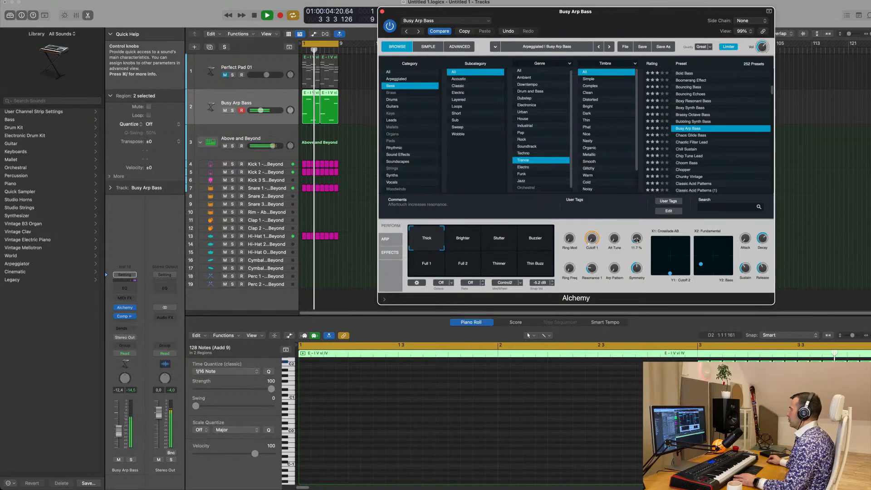
mouse_move(572, 245)
left_mouse_down()
mouse_move(571, 223)
mouse_move(570, 232)
left_mouse_up()
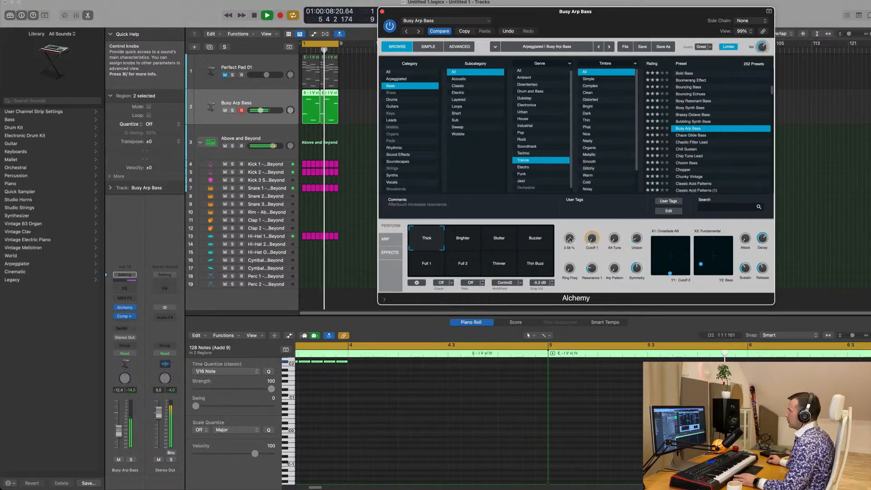
Close the bass instrument's window and set the Busy Arp Bass track's volume to -13.2 dB
left_click_drag(377, 9, 357, 96)
left_click(361, 98)
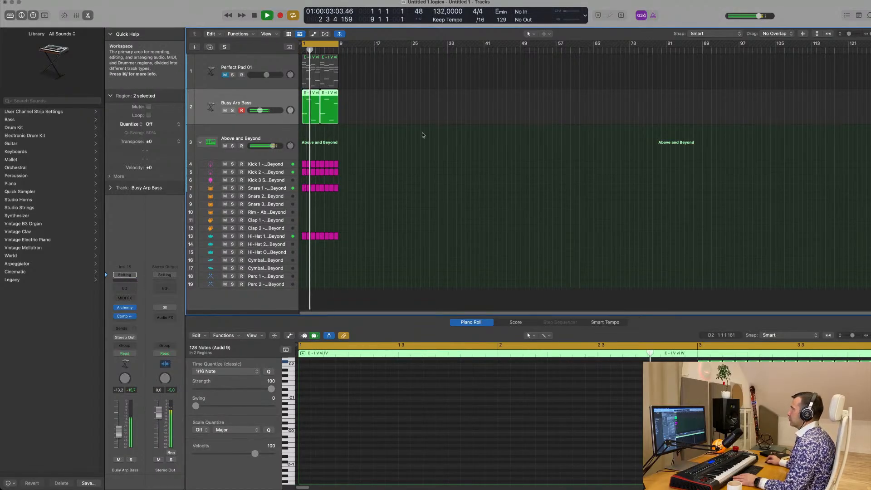
left_click(415, 180)
left_click(267, 101)
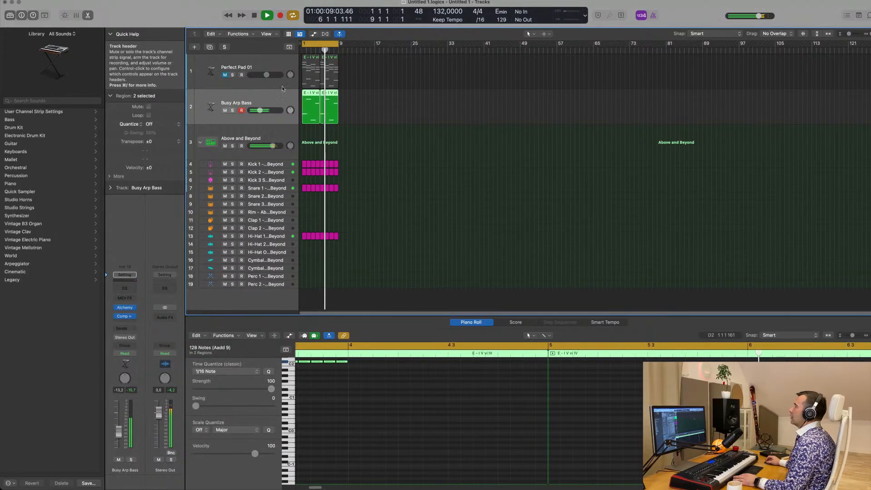
Duplicate the Perfect Pad 01 track and copy its first E - I V vi IV region onto the new track
left_click(275, 82)
key("Return")
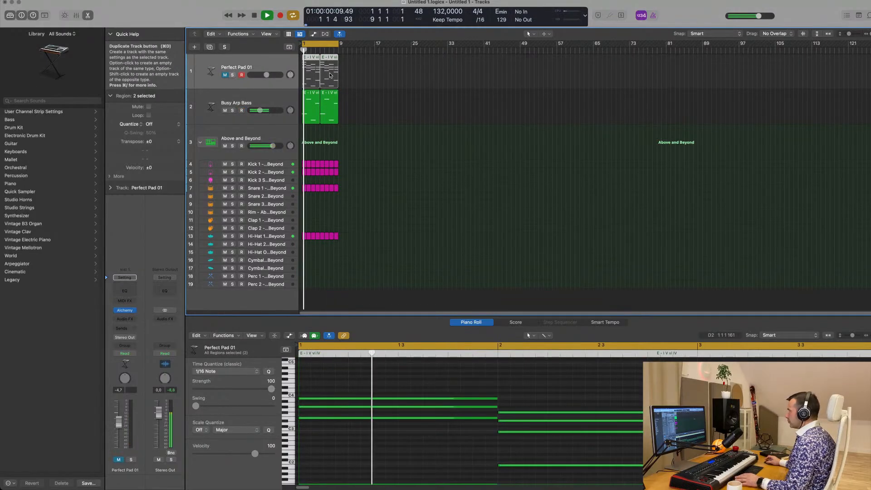
left_click(209, 48)
left_click_drag(306, 71, 308, 110)
Delete the four low bass notes from the copied region, keeping only the upper chord notes
scroll(406, 449, "down", 5)
scroll(405, 448, "down", 3)
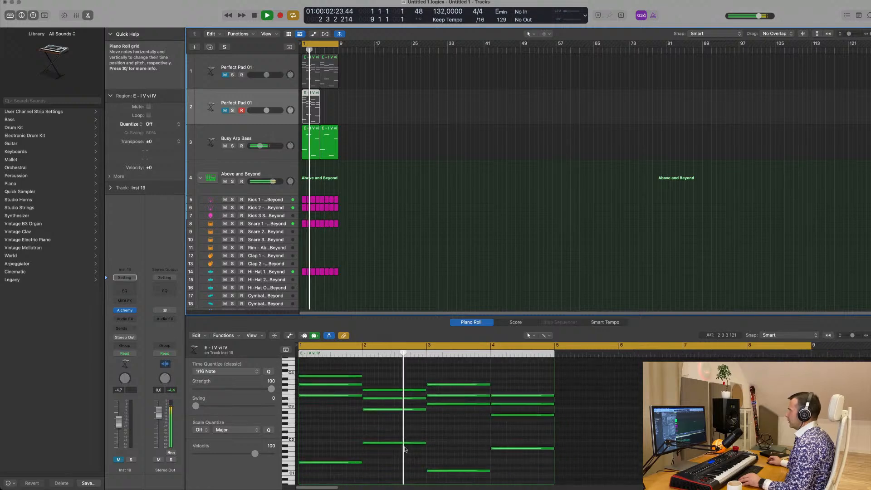
left_click_drag(321, 399, 535, 459)
key("Delete")
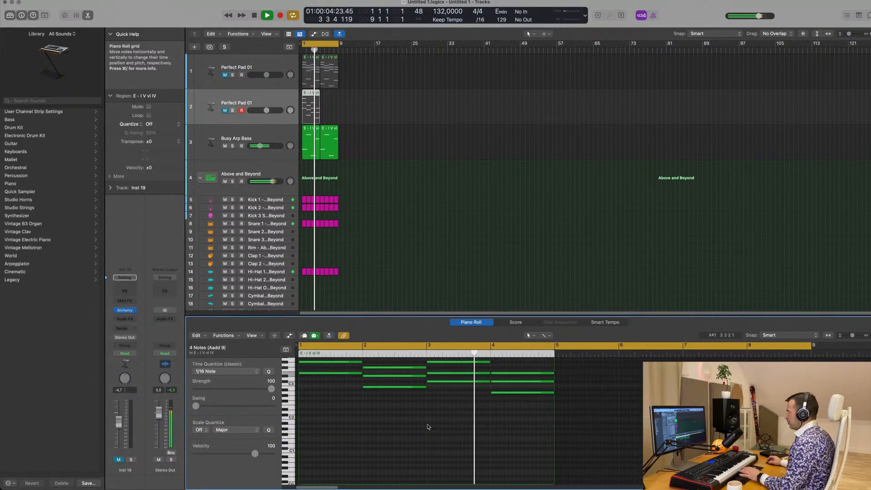
scroll(403, 432, "up", 4)
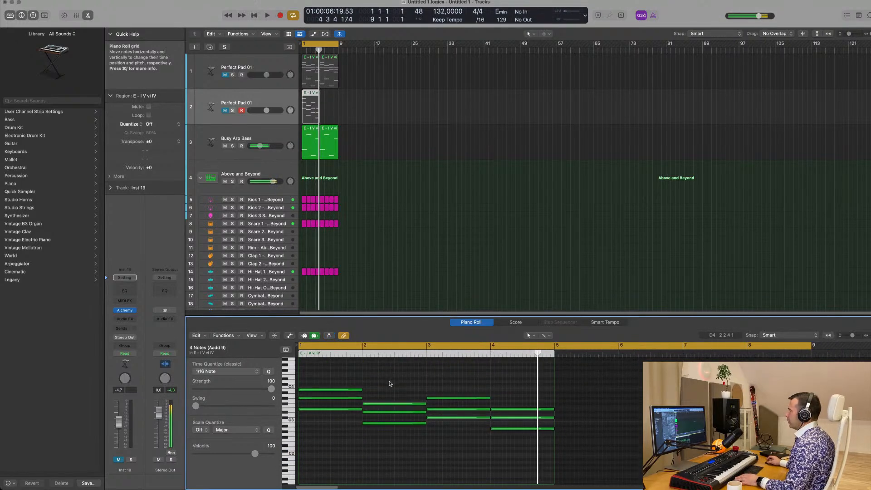
scroll(422, 415, "down", 3)
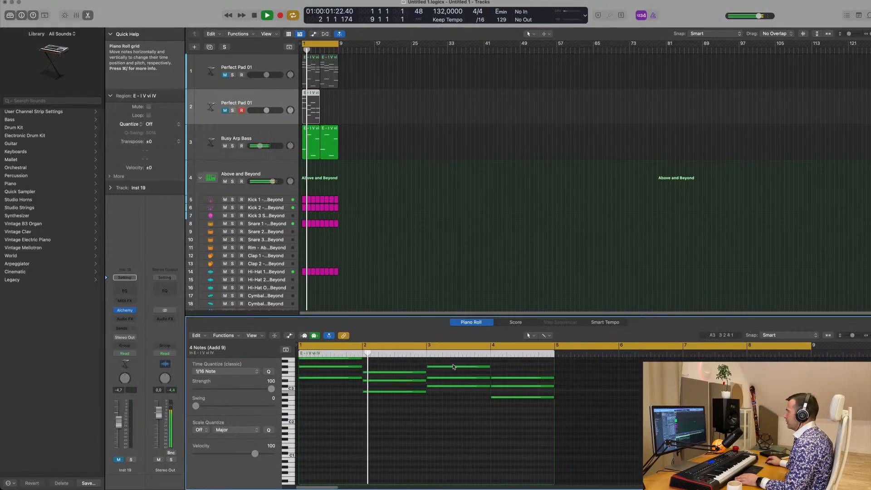
scroll(415, 435, "up", 4)
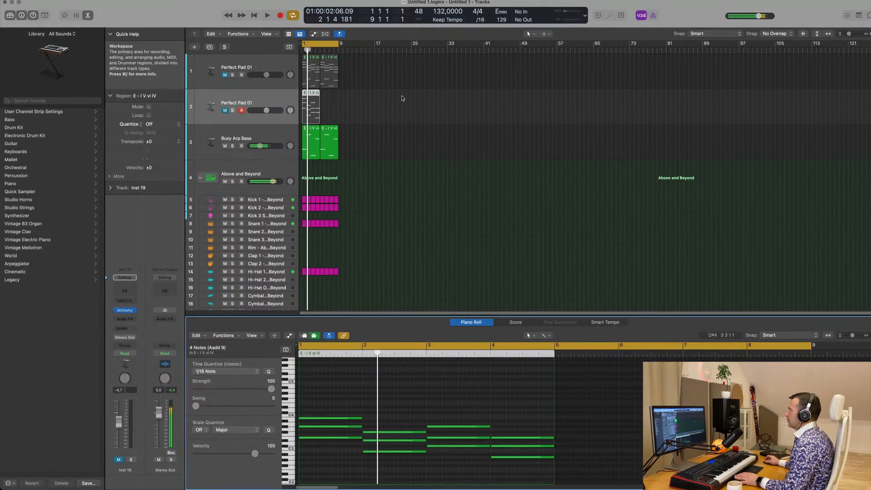
Unmute the duplicated pad track and open its Alchemy instrument during playback
left_click(225, 110)
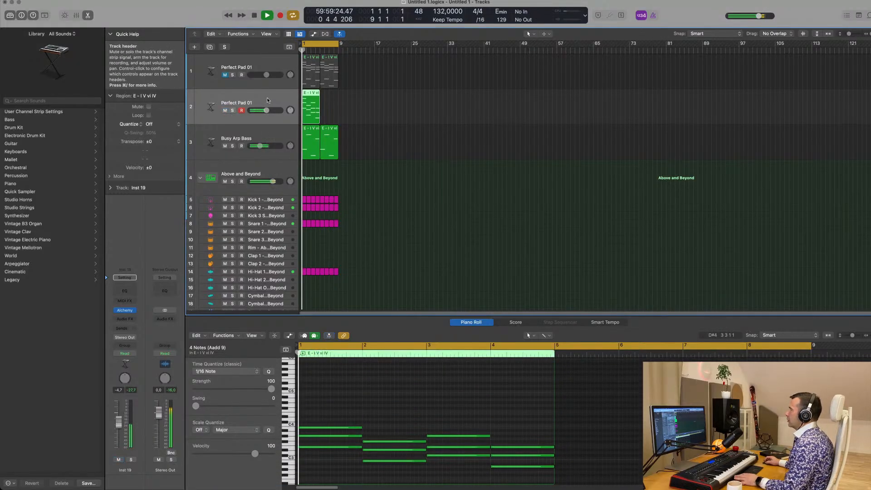
left_click(124, 310)
key("space")
key("space")
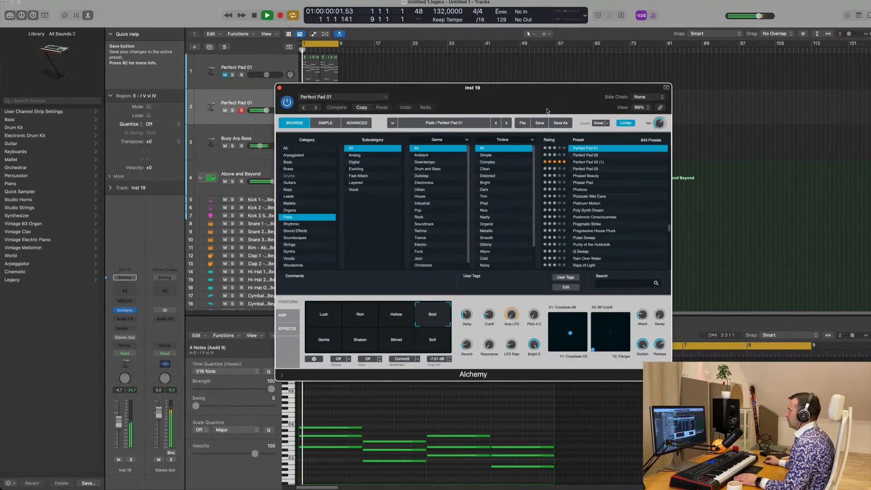
left_click_drag(554, 94, 533, 81)
key("space")
Search the duplicated track's Alchemy pad presets for "19" and load Sunrise 1984
scroll(594, 203, "down", 5)
scroll(594, 204, "down", 5)
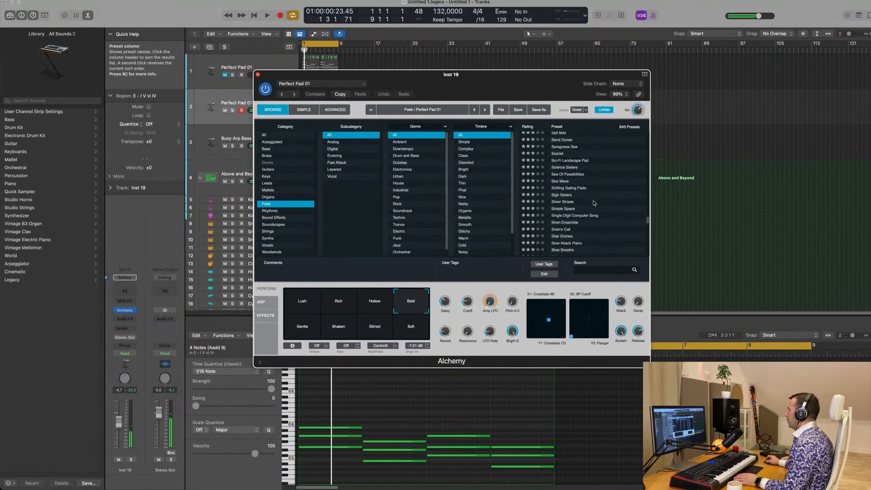
type("9")
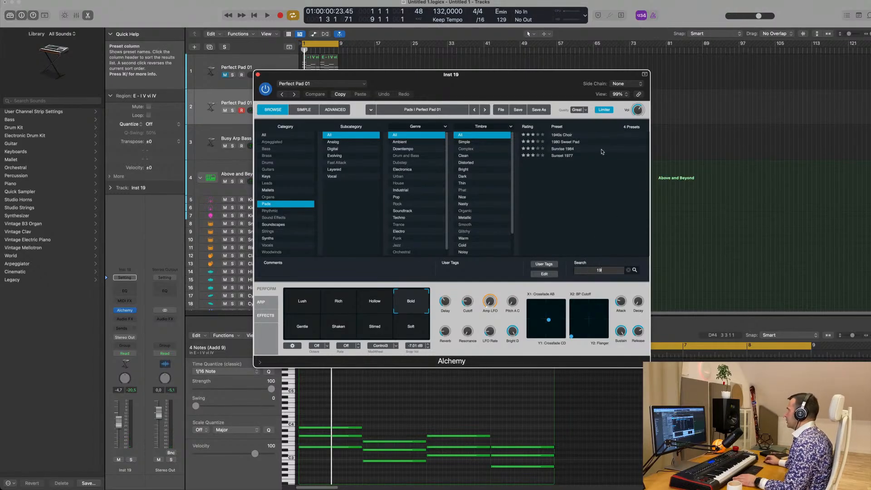
left_click(555, 151)
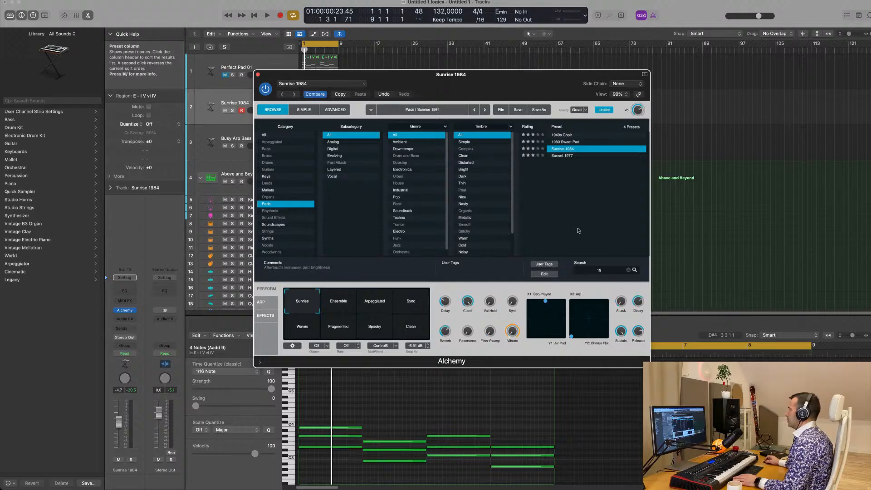
Audition Sunrise 1984 with the loop and select its Arpeggiated variation
key("space")
left_click_drag(488, 83, 632, 68)
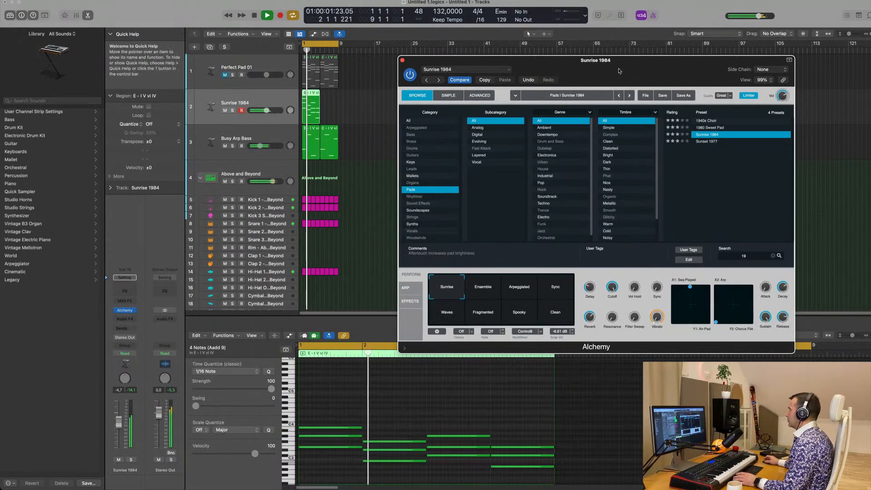
key("space")
key("space")
left_click(521, 293)
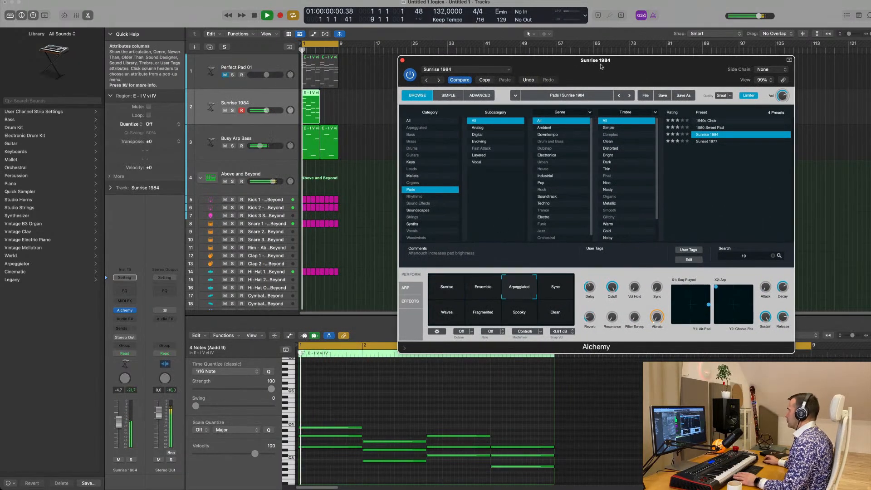
left_click_drag(623, 69, 598, 69)
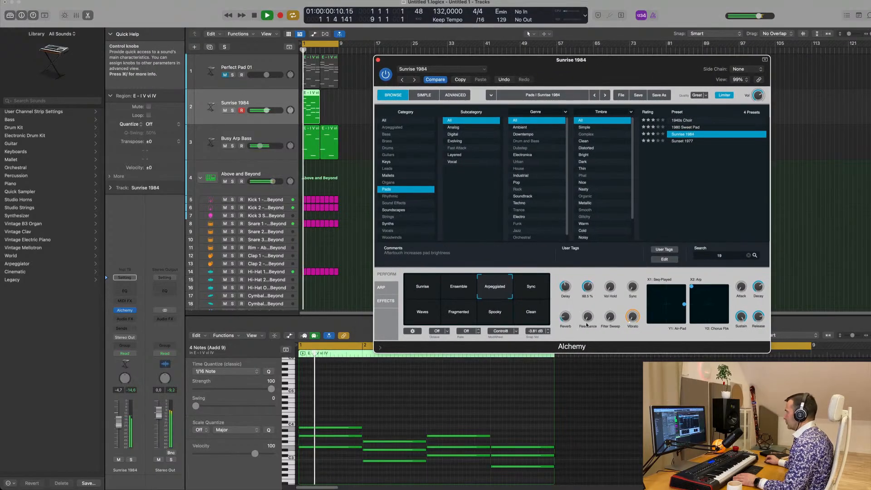
Adjust Sunrise 1984's Cutoff and move its Arp / Chorus point to the upper middle of the XY pad
left_click_drag(589, 285, 592, 277)
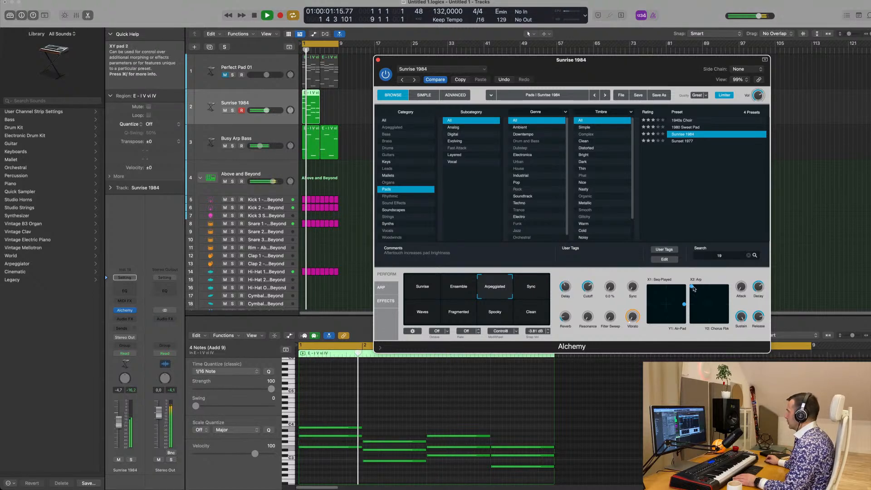
left_click_drag(693, 289, 726, 327)
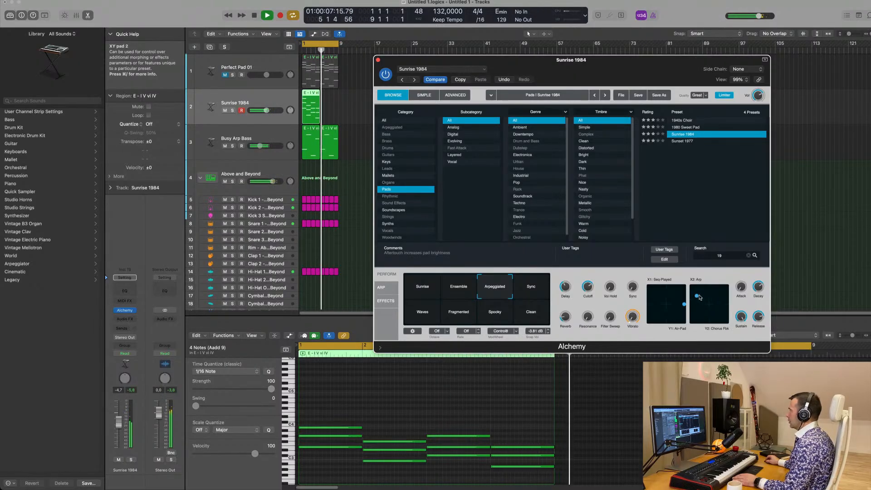
left_click_drag(707, 296, 713, 295)
key("space")
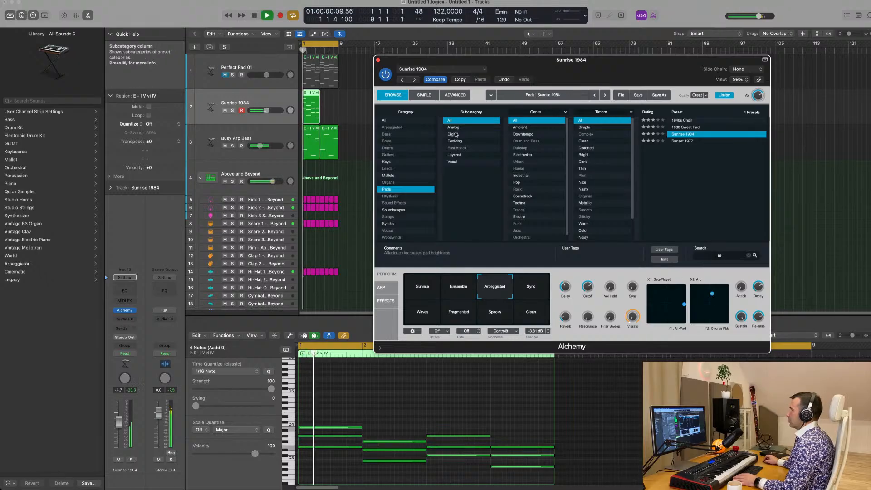
Repeat the Sunrise 1984 region at bar 5 and delete the repeat
left_click(304, 107)
key("super+r")
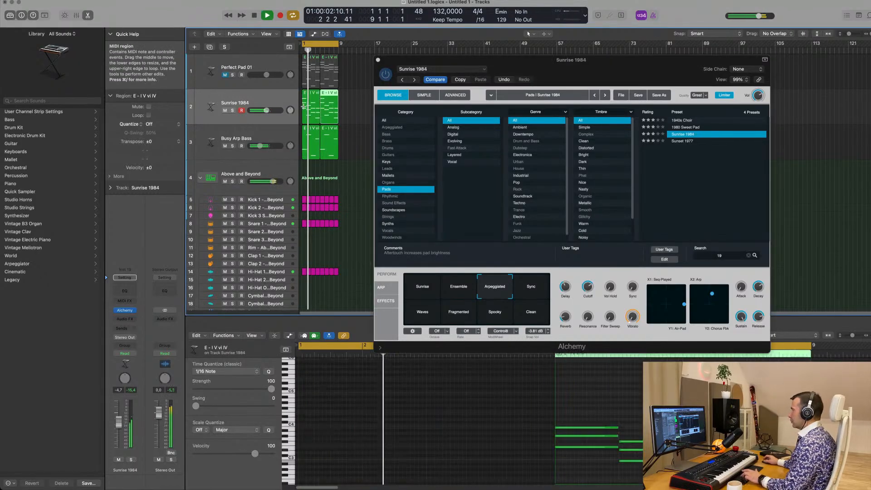
left_click_drag(594, 59, 564, 1)
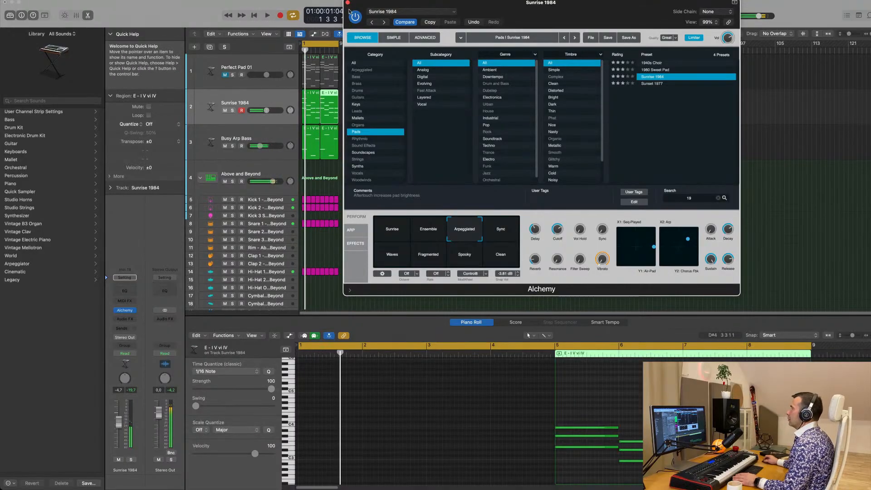
left_click_drag(546, 3, 846, 32)
key("space")
key("Delete")
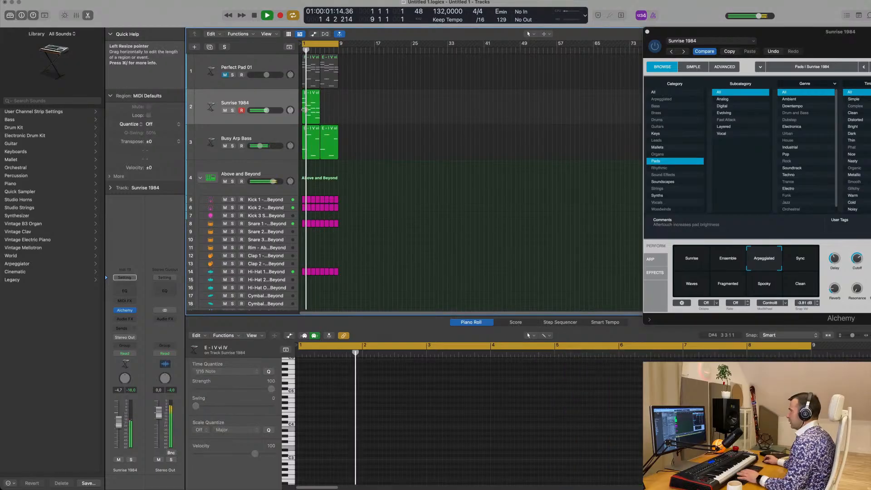
Shorten the three notes of the Sunrise 1984 region's first chord to eighth notes
key("space")
scroll(331, 428, "down", 5)
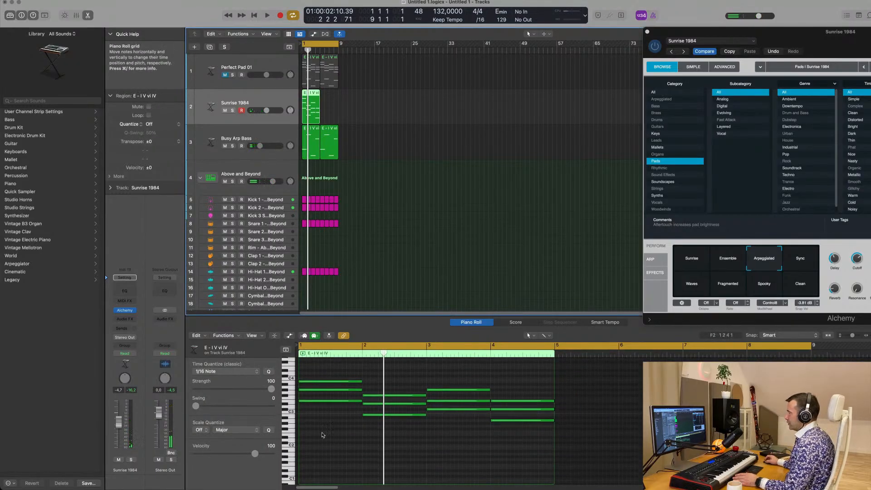
left_click(328, 382)
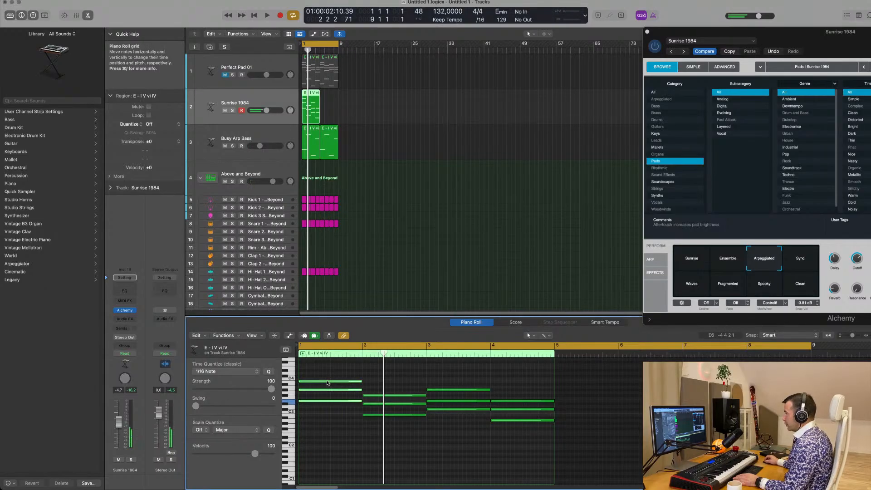
left_click_drag(360, 382, 306, 391)
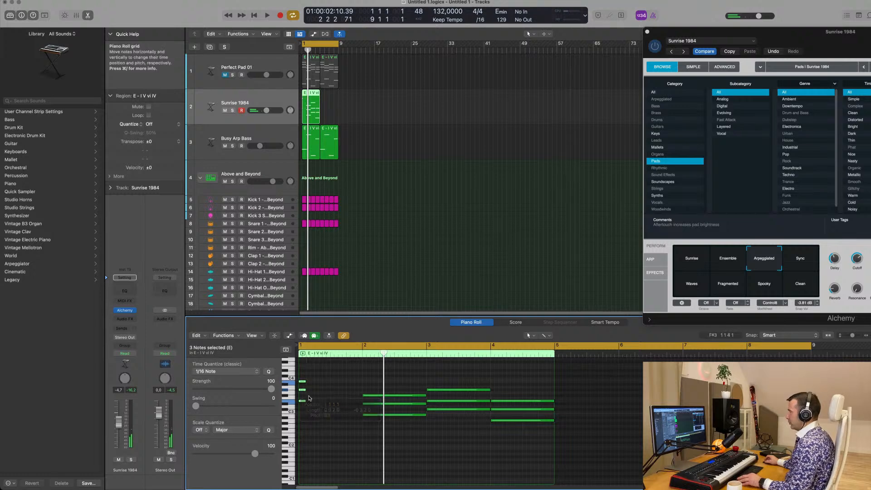
scroll(316, 398, "up", 3)
scroll(313, 393, "right", 1)
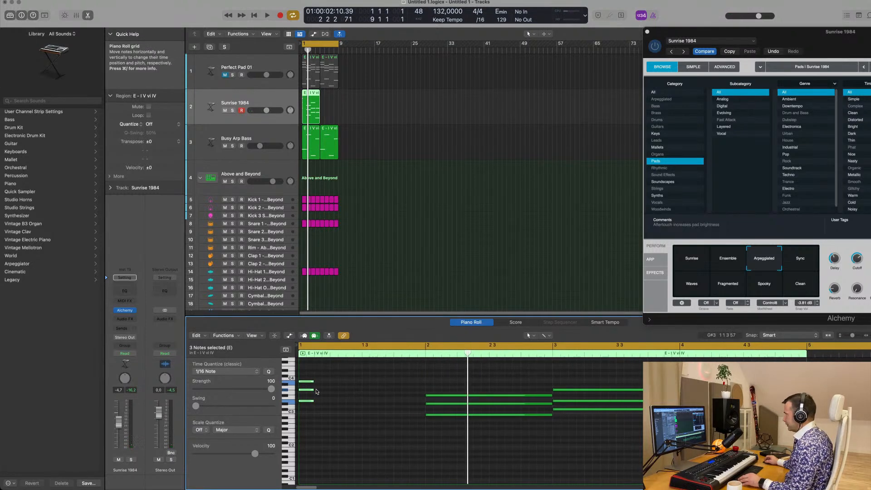
Stagger the first chord's notes into a descending eighth-note pattern, removing the surplus copies, and play it back
mouse_move(319, 389)
left_mouse_down()
mouse_move(307, 408)
mouse_move(321, 396)
left_mouse_up()
left_click(304, 410)
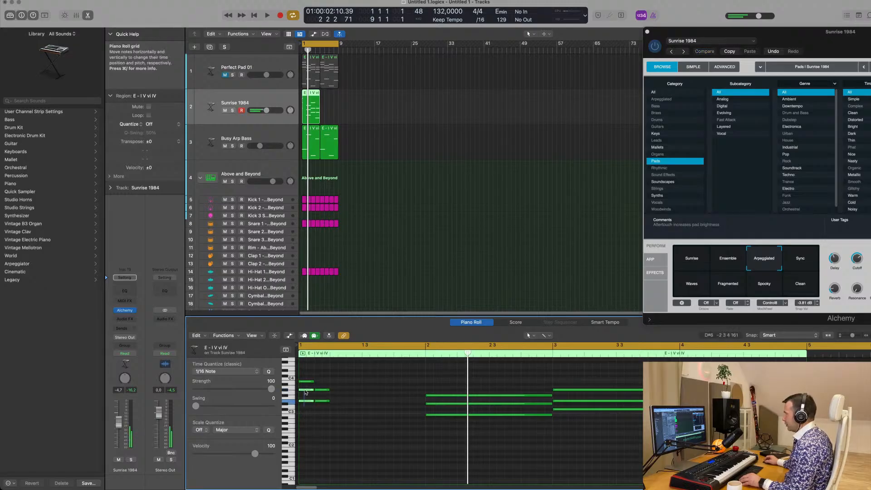
left_click(319, 402)
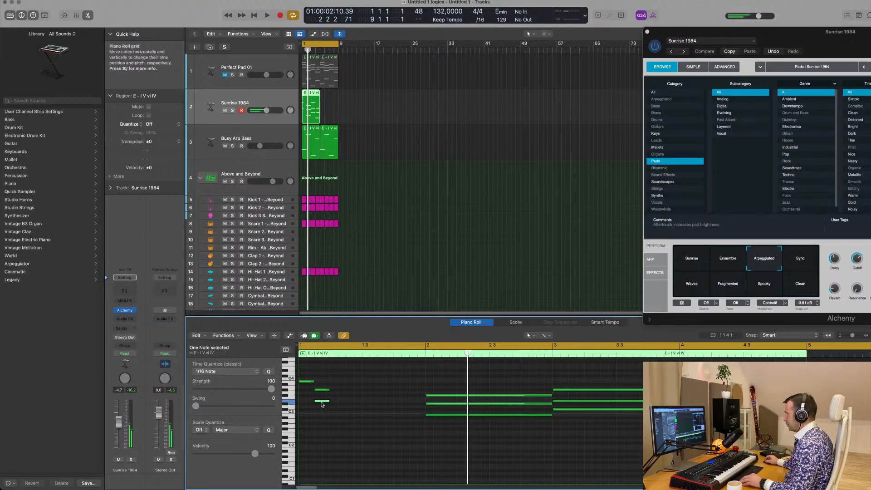
left_click_drag(321, 404, 338, 403)
key("space")
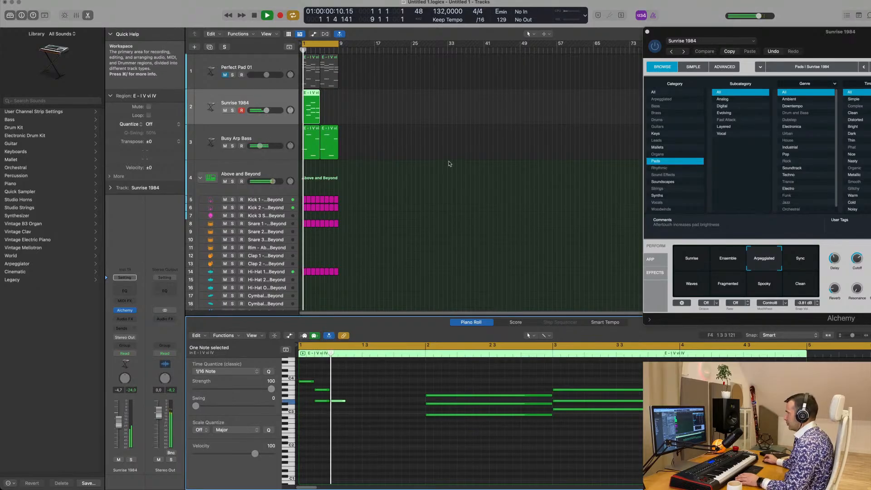
key("space")
Copy the top note to the fourth eighth, duplicate the four-note pattern to fill bar 1, and play it back
left_click(321, 408)
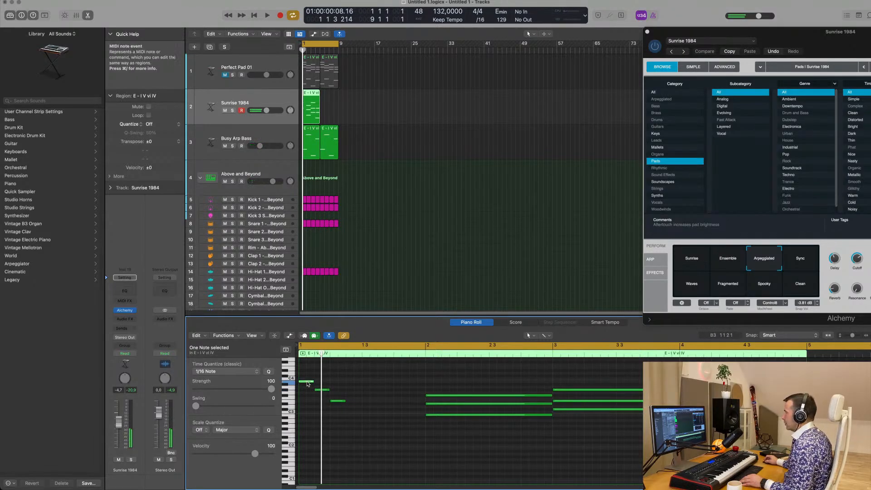
left_click_drag(308, 382, 364, 389)
key("super+Left")
key("super+Left")
key("super+Left")
key("super+Left")
key("space")
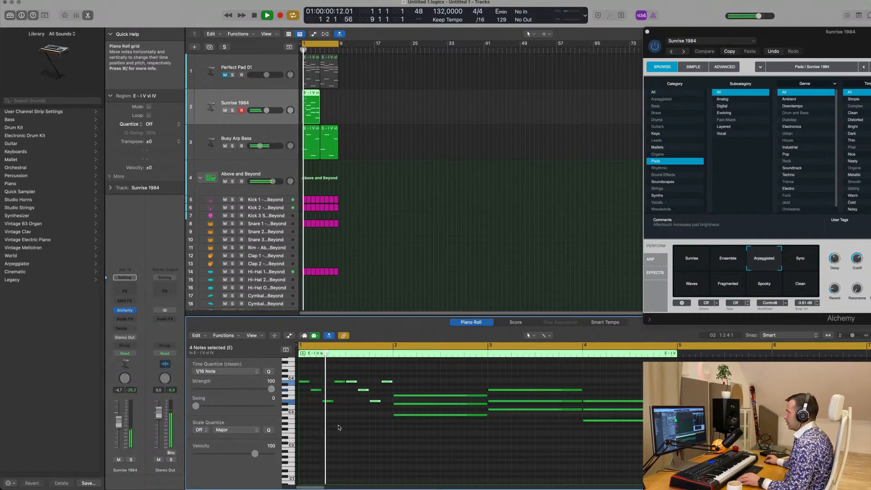
Shorten the bar 2 chord's notes, stagger them into a descending line, and copy the middle note to the end as a fourth note
key("super+Left")
key("space")
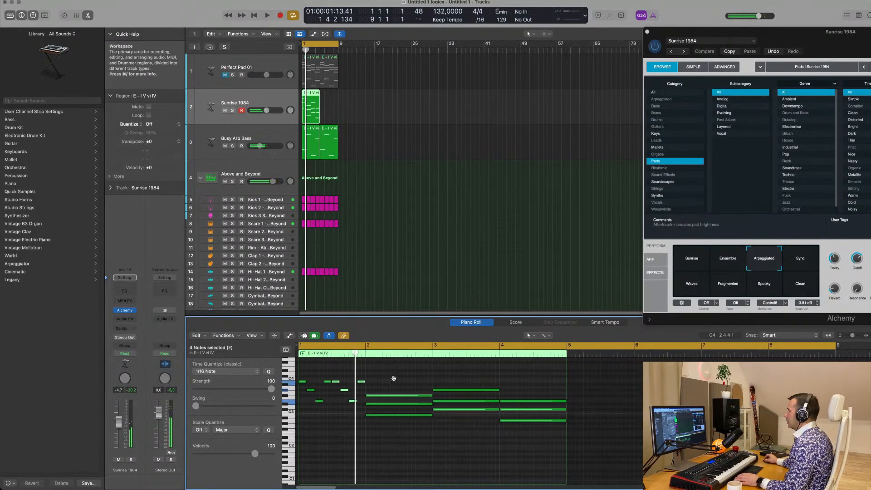
left_click_drag(394, 385, 406, 415)
left_click(390, 423)
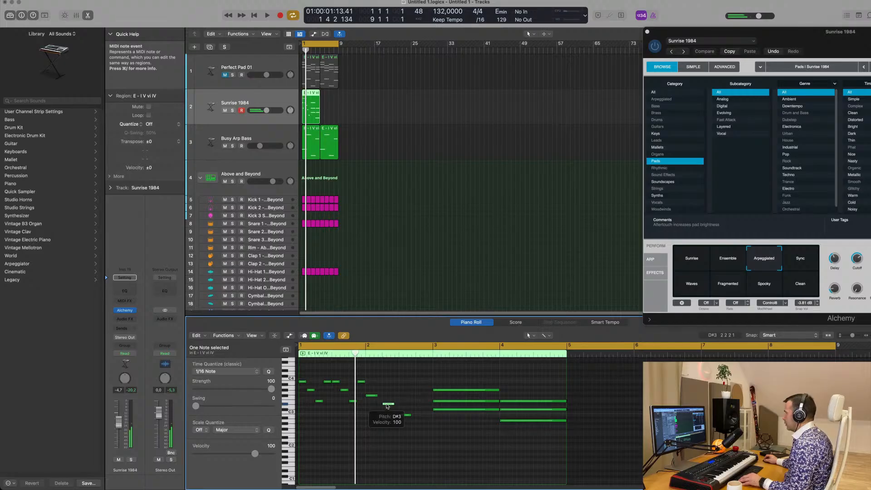
left_click_drag(387, 406, 420, 405)
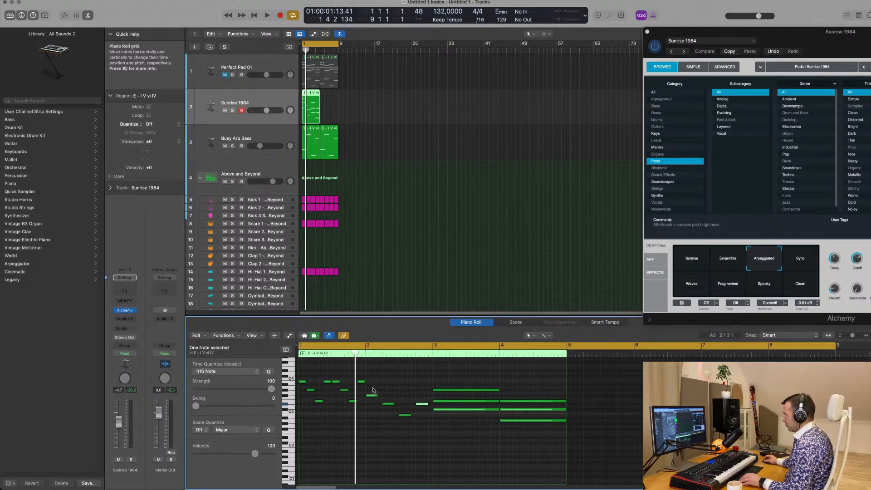
Tighten the four bar 2 notes to consecutive eighth notes and duplicate the pattern to fill the bar
left_click_drag(374, 389, 420, 428)
left_click_drag(385, 404, 398, 429)
left_click(392, 407)
left_click_drag(370, 398, 405, 400)
Turn the bar 3 chord into a descending eighth-note pattern, copy its top note to the fourth eighth, and duplicate the pattern to fill the bar
left_click_drag(460, 378, 438, 394)
left_click(438, 402, "shift")
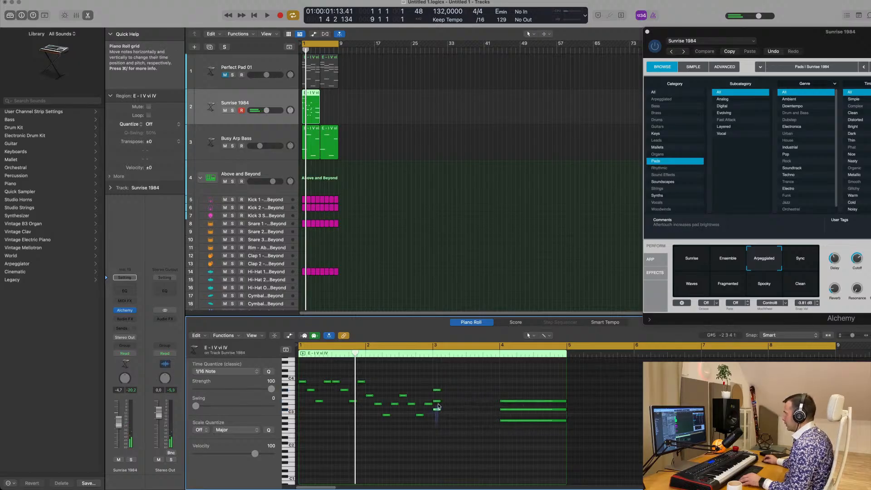
left_click_drag(438, 403, 455, 413)
key("Delete")
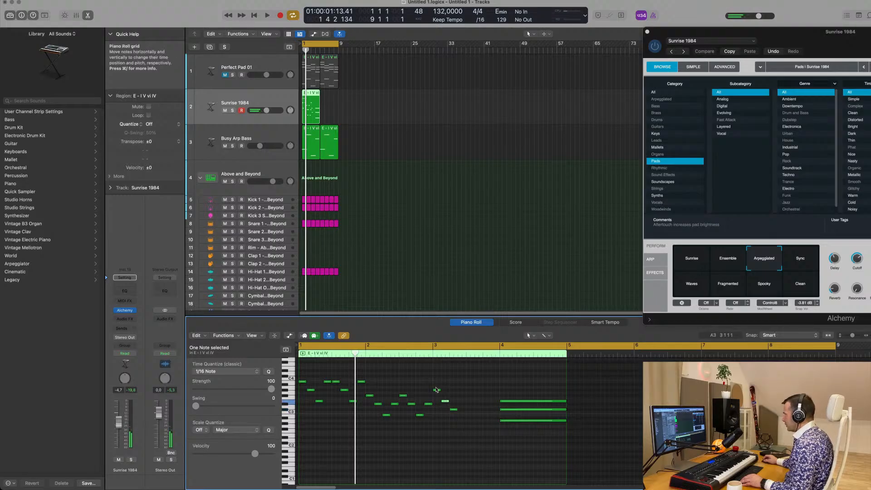
left_click_drag(437, 392, 463, 391)
Turn the bar 4 chord into the same four-note eighth pattern ending on a copied top note, and duplicate it to fill the bar
left_click_drag(468, 434, 530, 435)
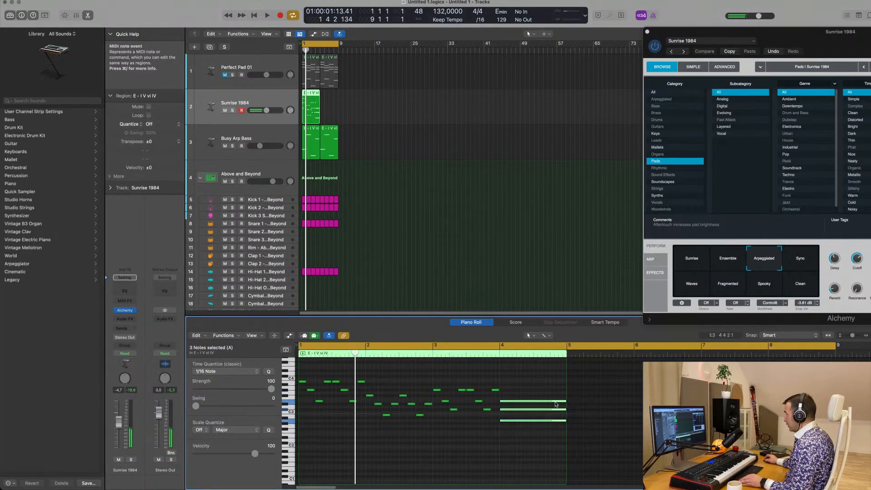
left_click_drag(564, 400, 512, 412)
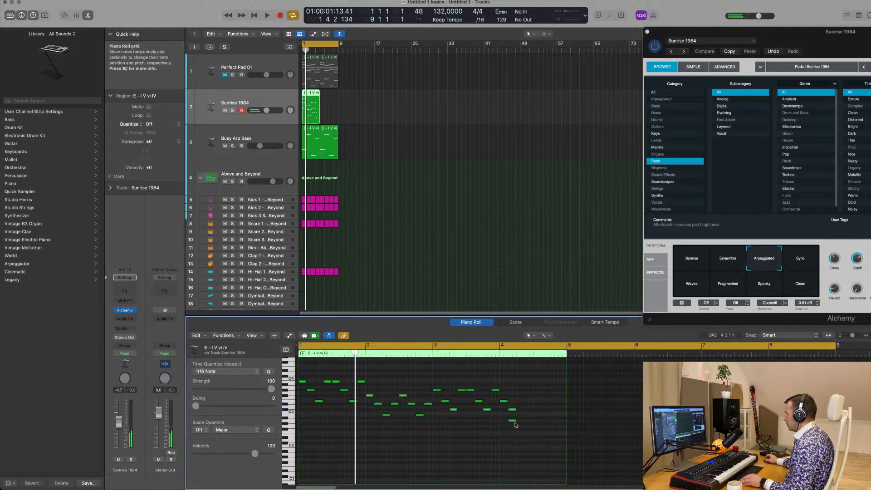
left_click_drag(514, 423, 531, 431)
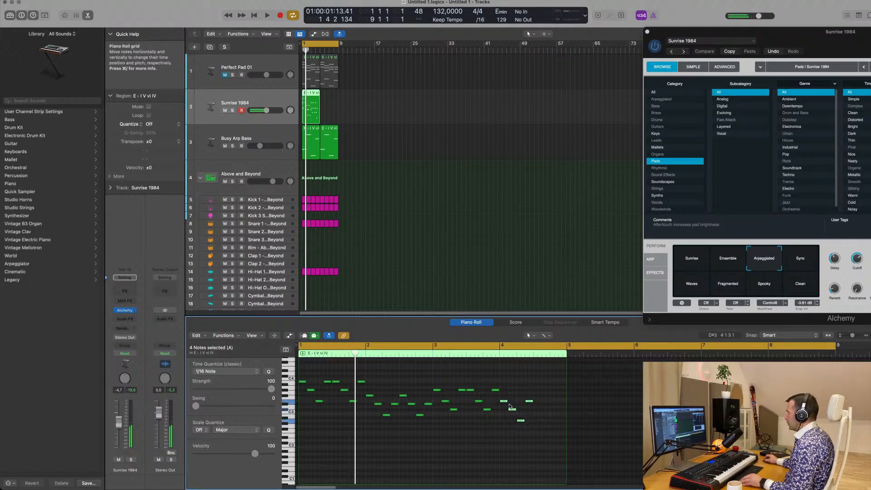
left_click_drag(506, 402, 539, 404)
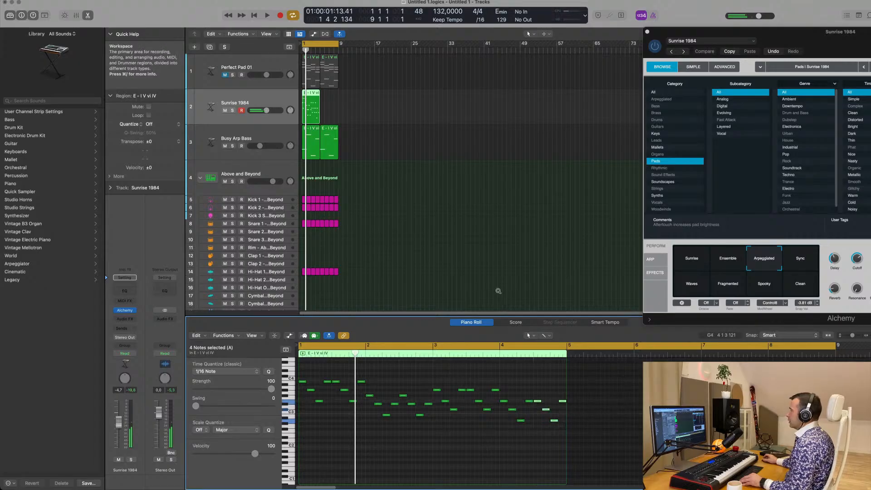
Repeat the finished Sunrise 1984 arpeggio region at bar 5 and play back the loop
left_click(362, 107)
left_click(309, 110)
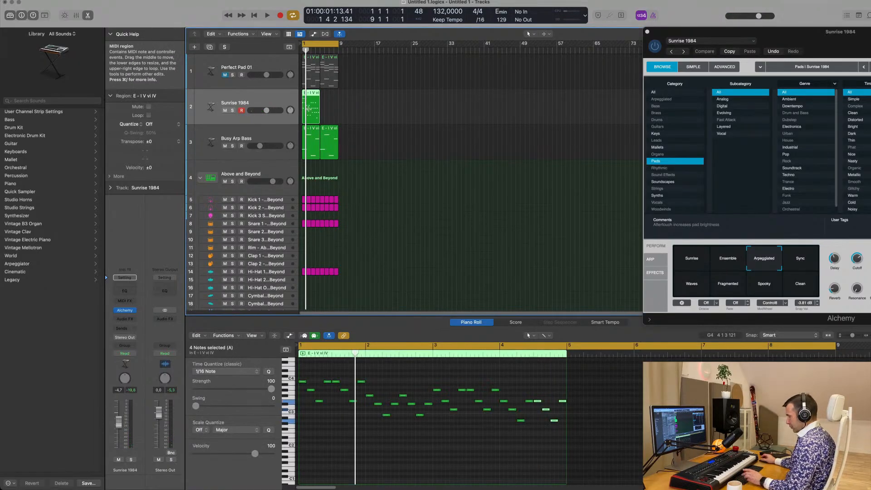
left_click_drag(797, 42, 530, 147)
key("space")
Audition the 1980 Sweet Pad and Sunset 1977 presets on the arpeggio track in Alchemy
key("space")
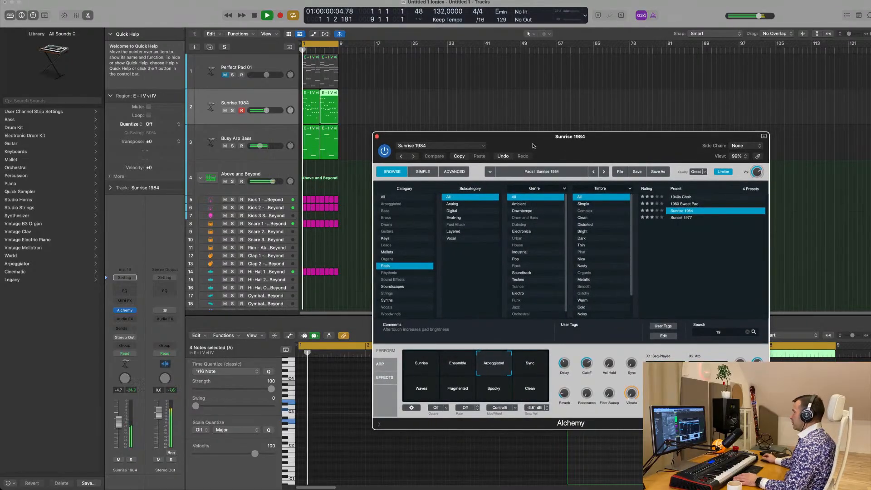
key("space")
left_click(708, 204)
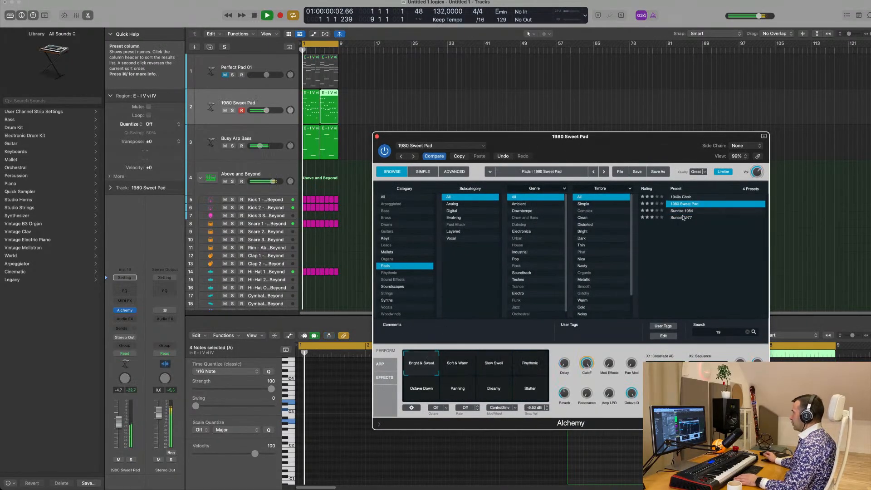
left_click(681, 218)
mouse_move(619, 142)
left_mouse_down()
mouse_move(654, 142)
mouse_move(590, 139)
mouse_move(617, 135)
left_mouse_up()
key("space")
key("space")
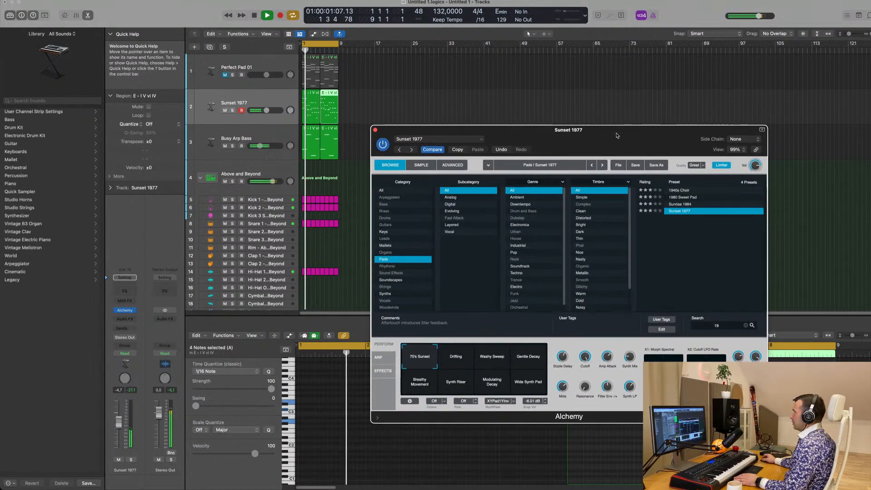
key("space")
Filter Alchemy's presets to Keys, clear the search text, and load 80s Glassy Electric Piano to hear it in the loop
left_click(386, 232)
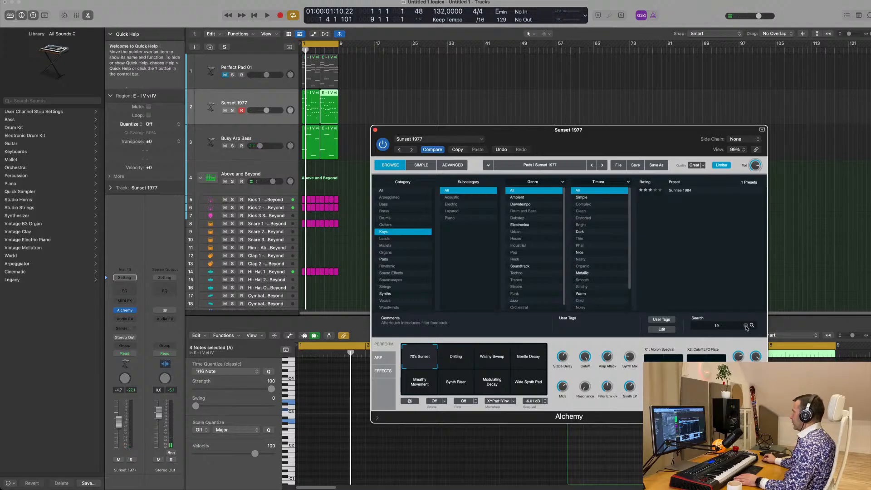
left_click(746, 326)
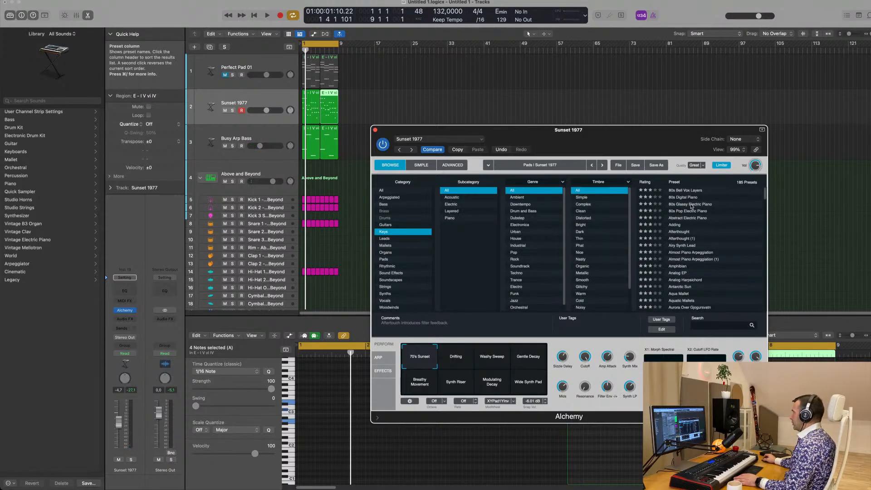
left_click(692, 205)
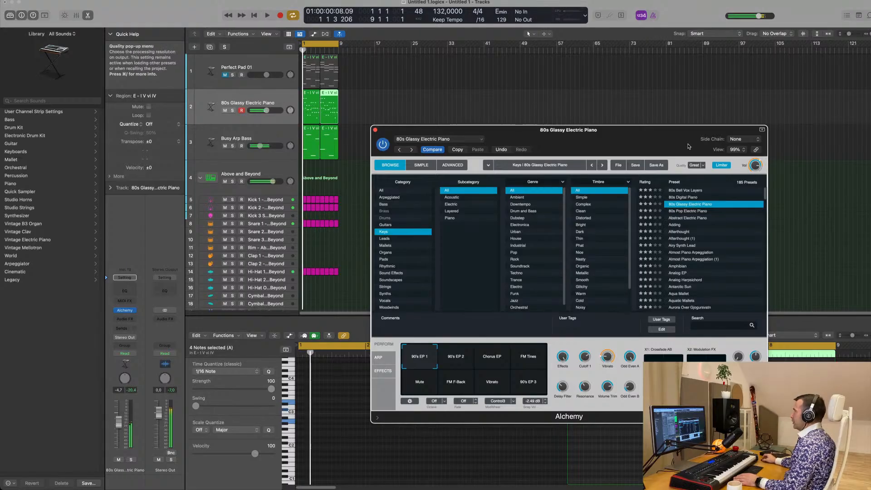
left_click_drag(651, 135, 642, 127)
key("space")
key("space")
key("space")
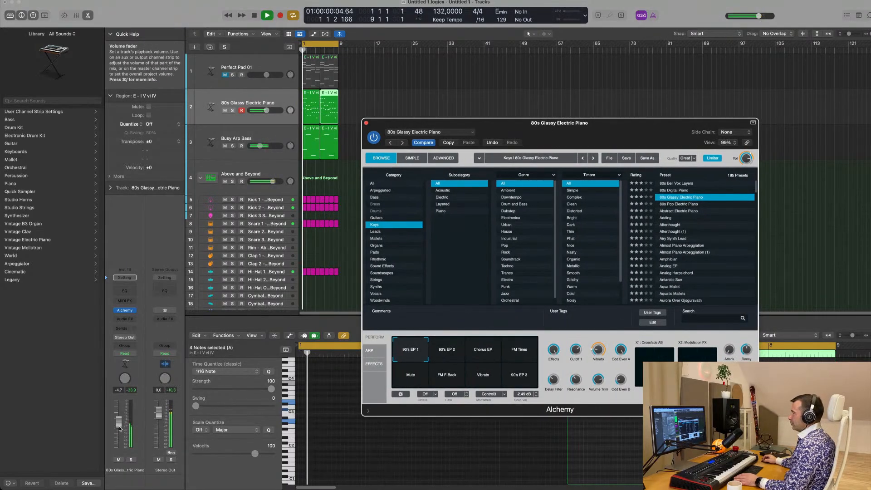
Lower the arpeggio track's volume to -10.8 dB and audition the Abstract Electric Piano preset
left_click_drag(118, 426, 119, 434)
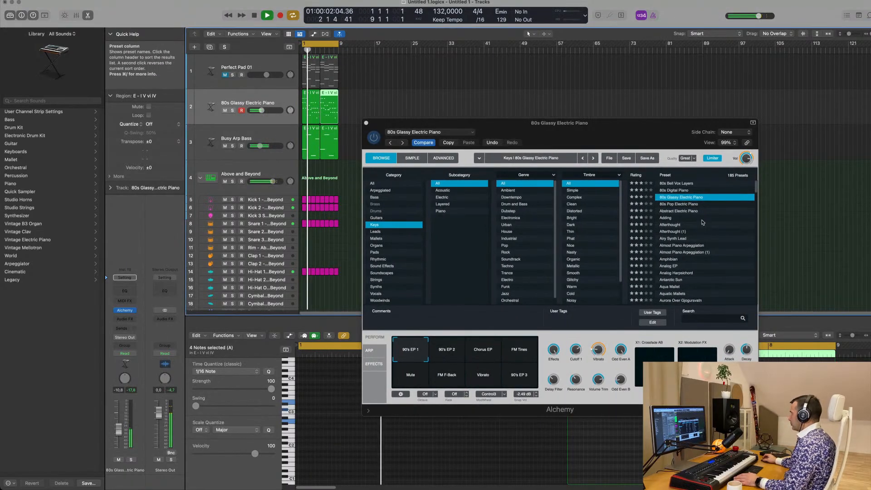
left_click(689, 211)
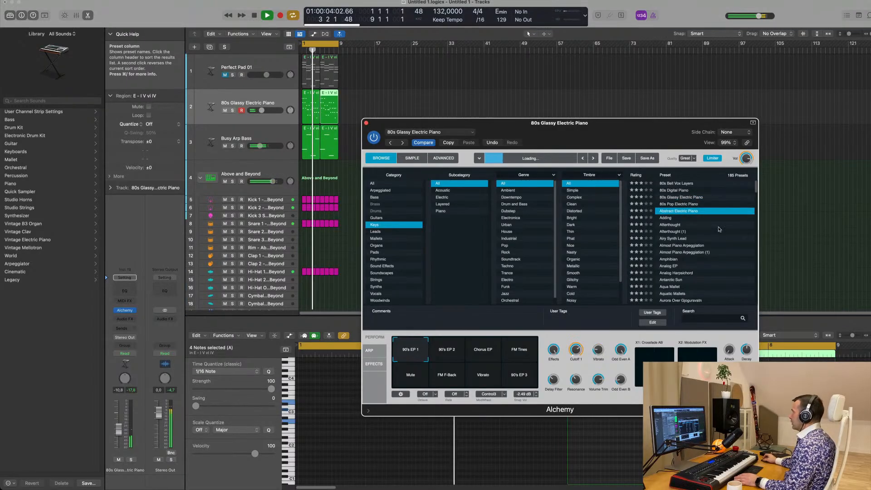
left_click_drag(630, 125, 646, 105)
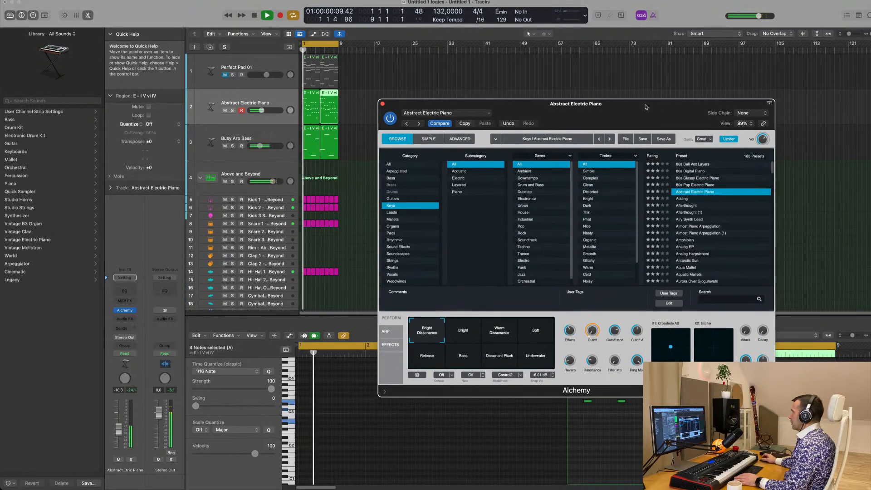
Load the Adding preset and audition its Muted Clicky, Delayed and Brighter Delayed performance snapshots
left_click(685, 199)
left_click_drag(643, 110, 638, 110)
left_click(468, 341)
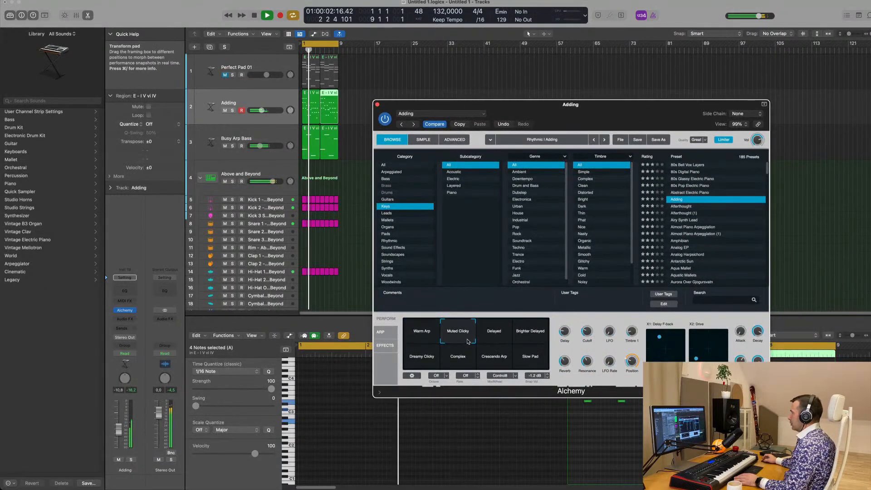
left_click(494, 339)
left_click(534, 335)
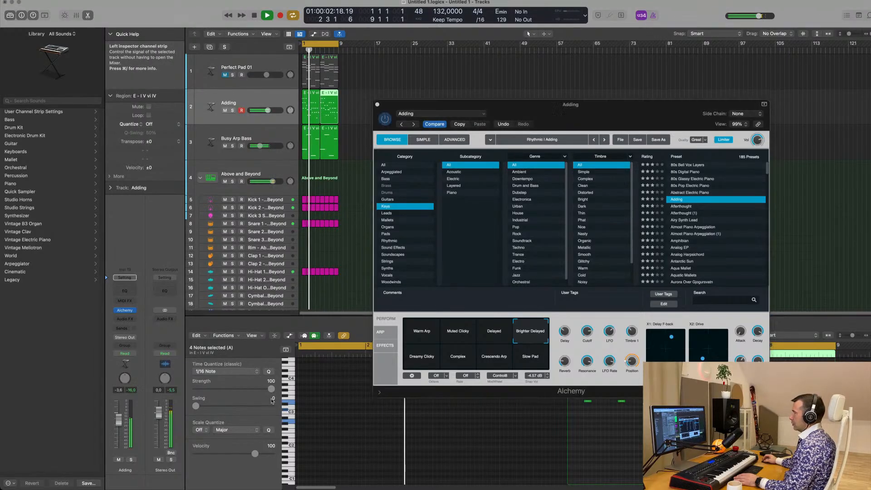
Audition the Dreamy Clicky, Complex, Crescendo Arp and Slow Pad snapshots of the Adding preset
left_click(431, 361)
left_click(470, 362)
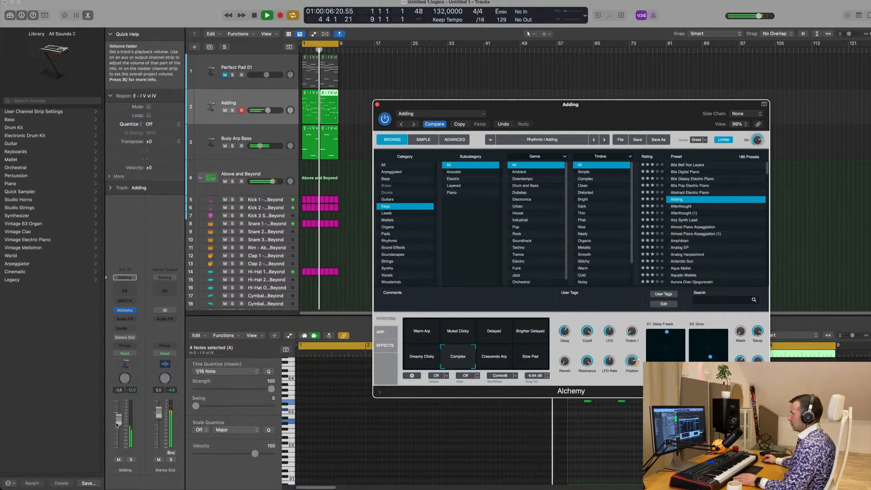
left_click(496, 366)
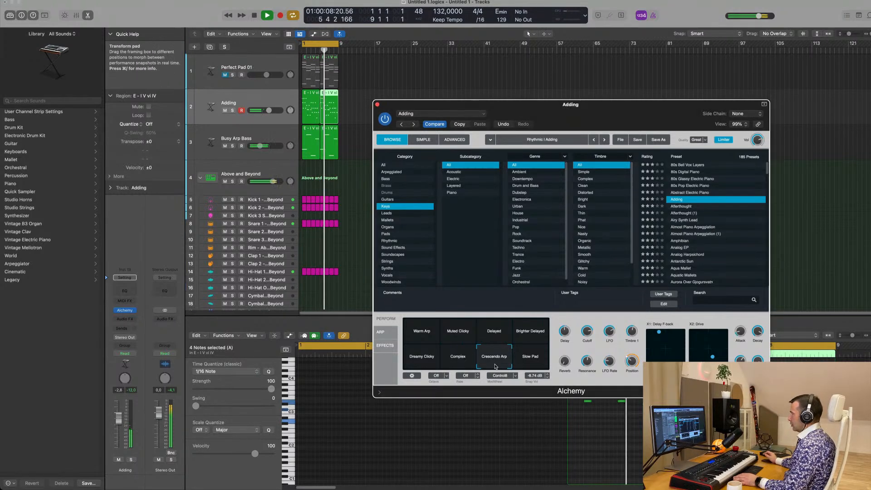
left_click(533, 363)
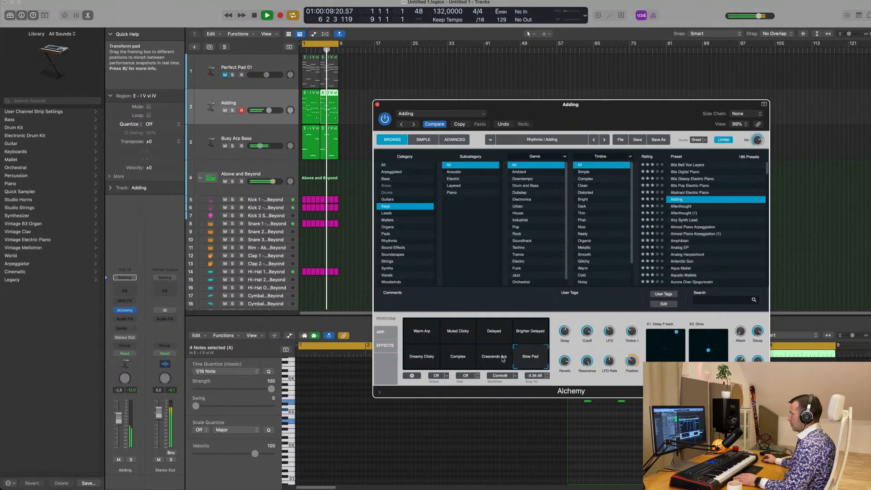
Compare Complex with the Delayed, Muted Clicky and Warm Arp snapshots and settle on Complex
left_click(460, 364)
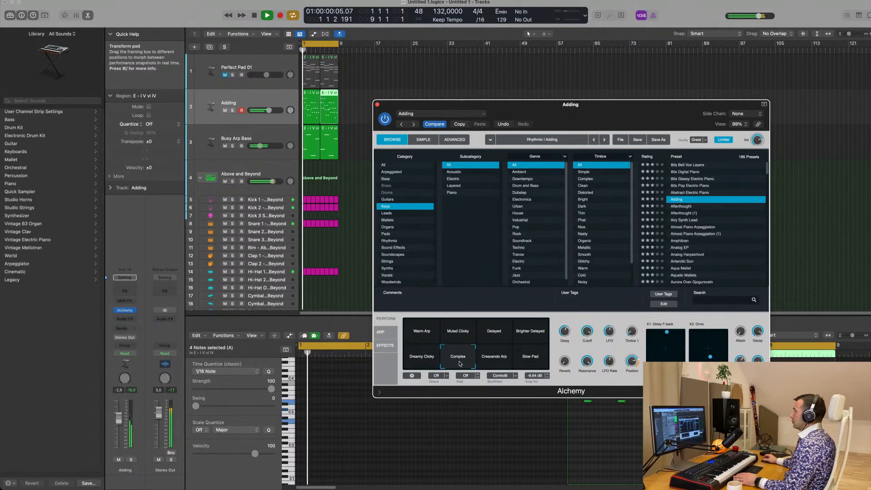
left_click(456, 335)
key("space")
left_click(422, 338)
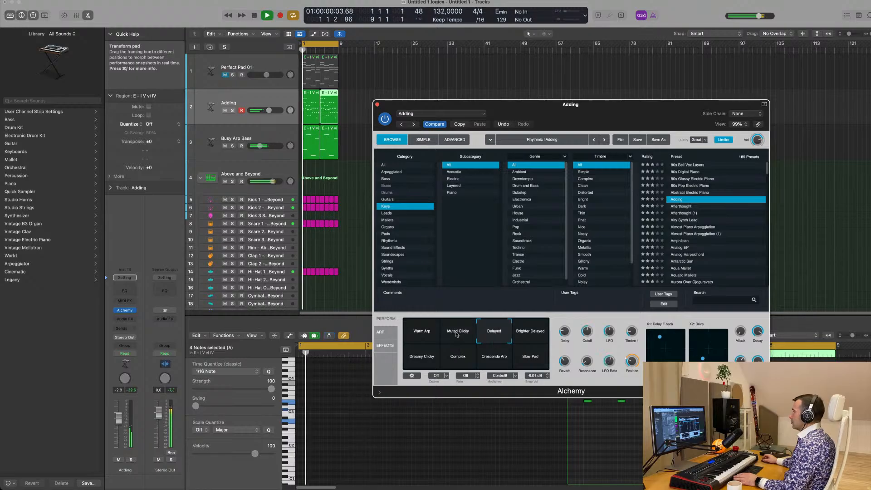
left_click(463, 355)
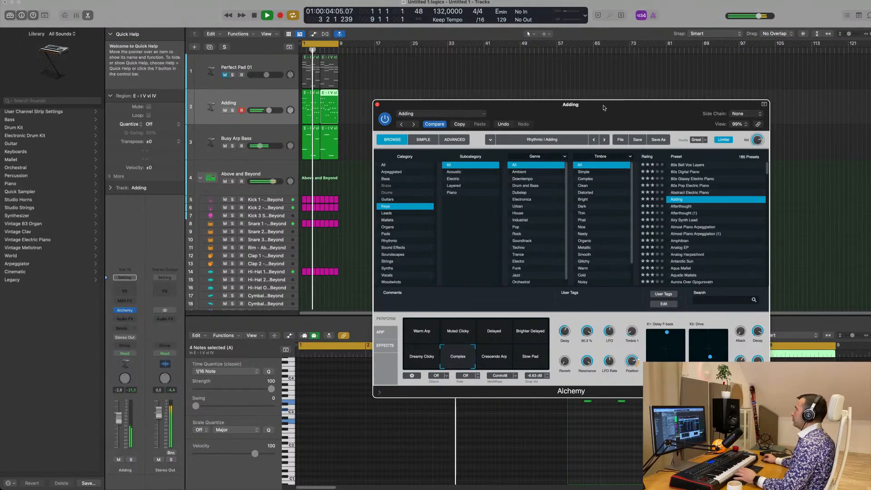
Put the Alchemy window away, add a send to Bus 6 on the Adding track, and restart playback from the beginning
left_click_drag(608, 110, 577, 109)
left_click(345, 104)
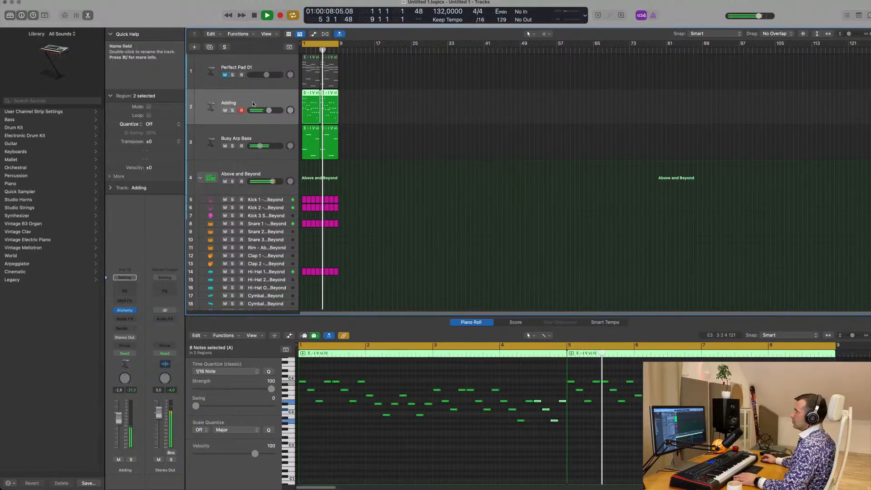
left_click(122, 328)
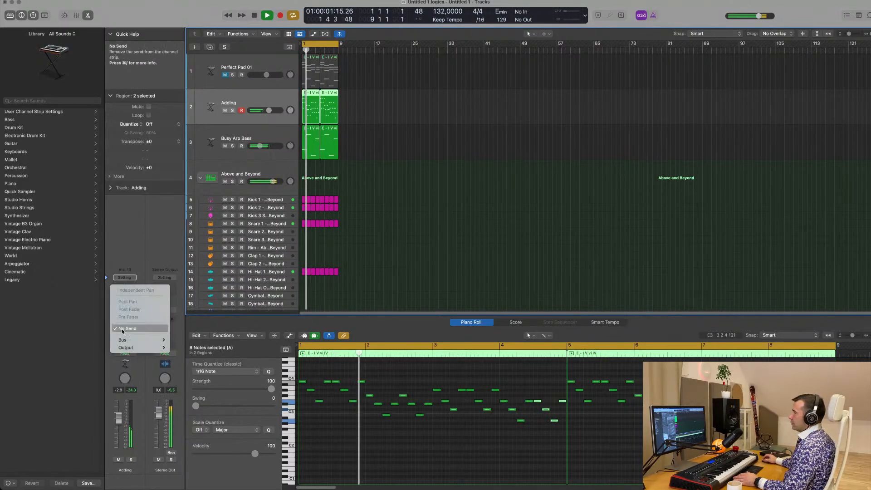
mouse_move(136, 340)
left_click(182, 226)
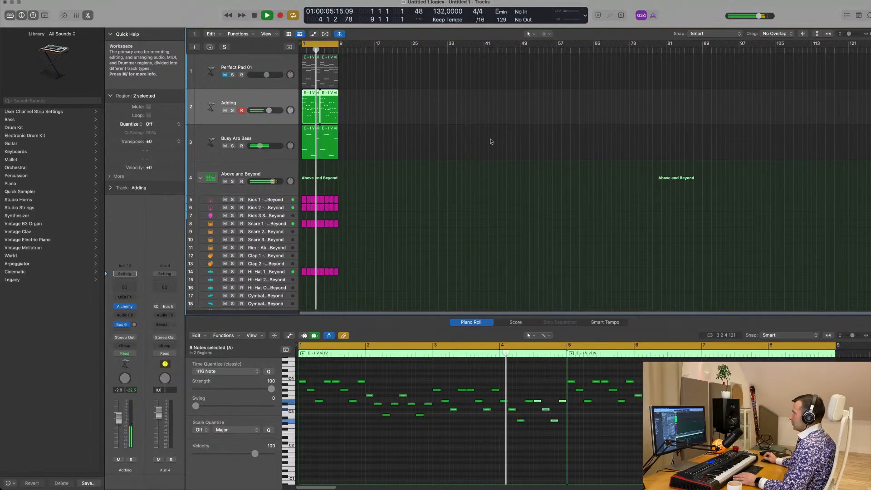
key("Return")
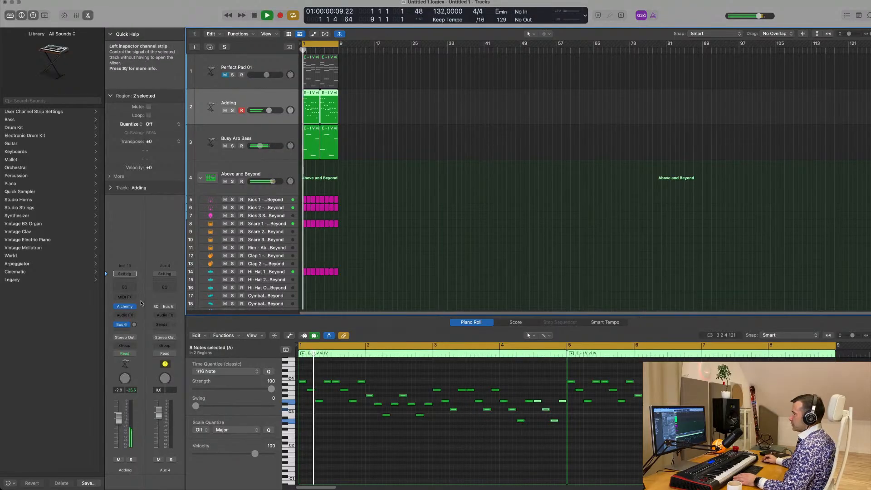
Insert a stereo SilverVerb on the Bus 6 aux channel and load its grandiose setting
left_click(164, 315)
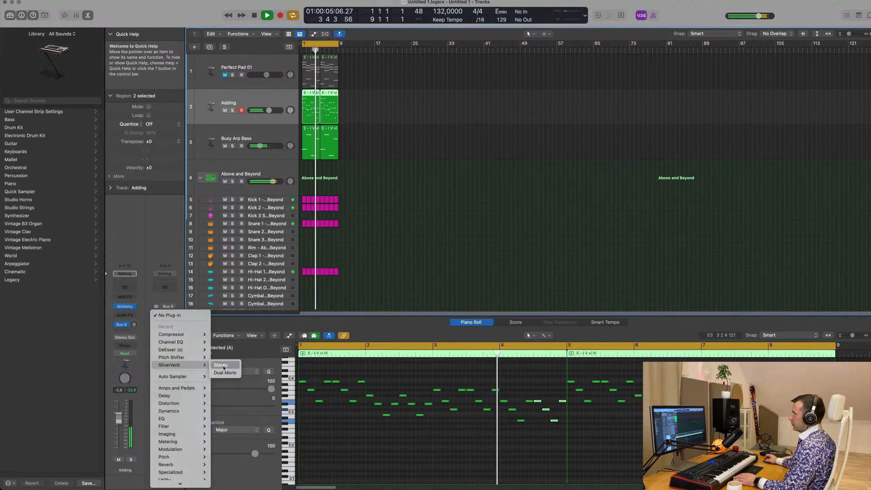
left_click(223, 367)
left_click(373, 98)
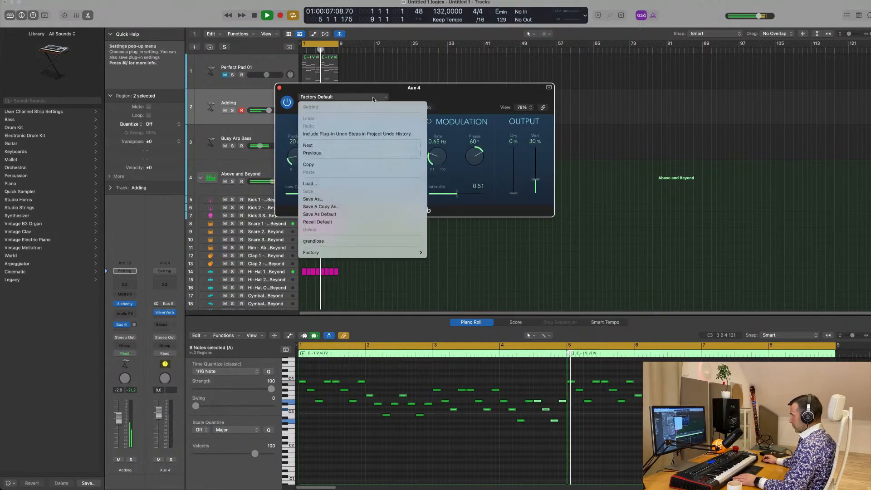
left_click(368, 241)
left_click_drag(485, 99, 606, 105)
key("space")
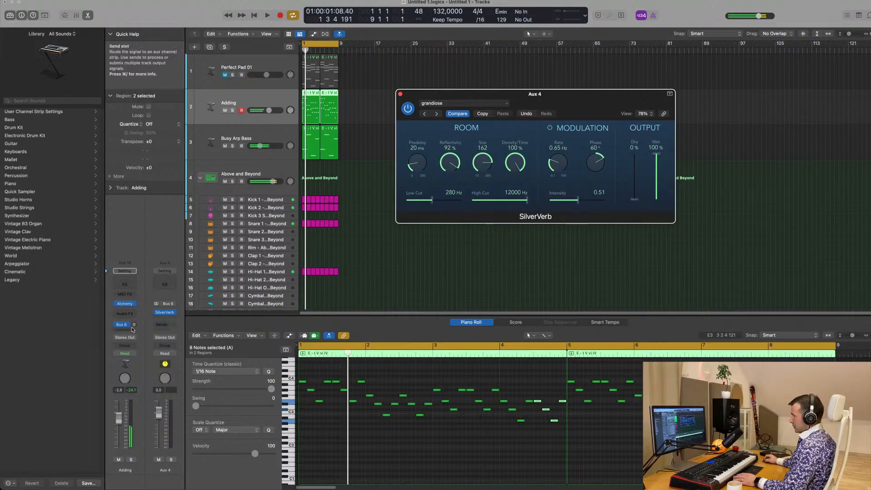
Raise the Bus 6 send level on the Adding track and replay the loop from the start to judge the reverb
key("space")
key("space")
left_click_drag(133, 325, 135, 329)
key("space")
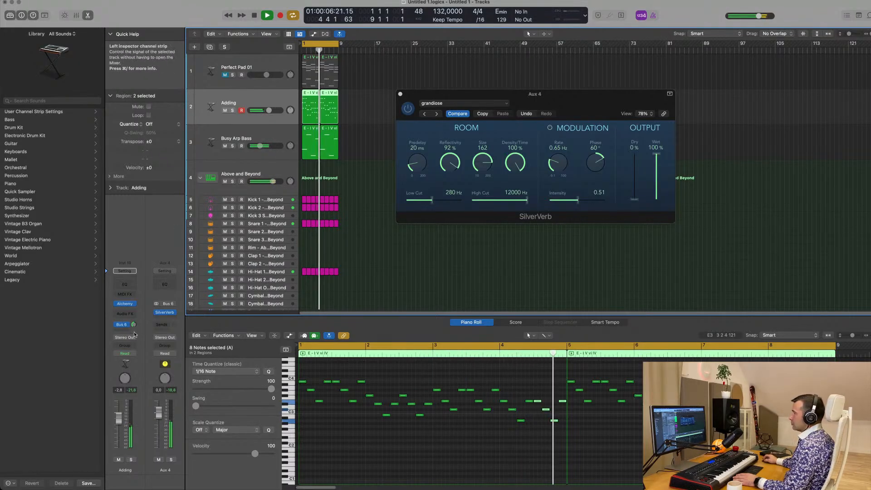
left_click_drag(134, 324, 135, 327)
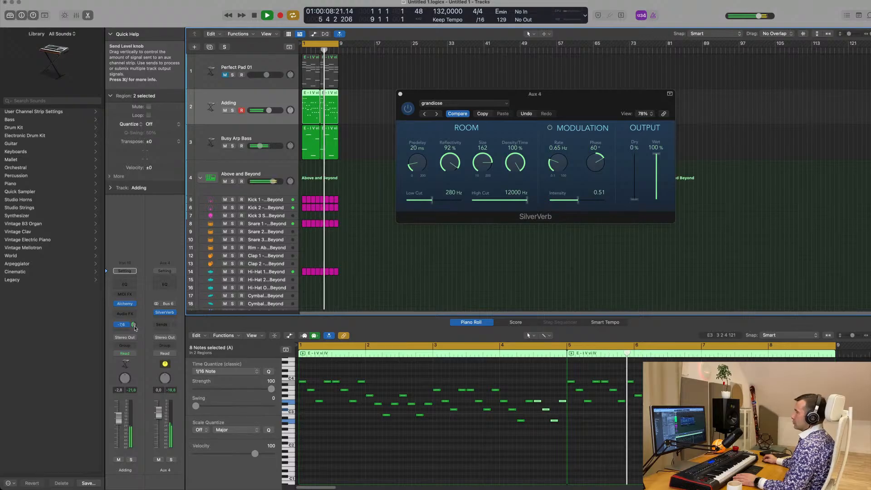
key("space")
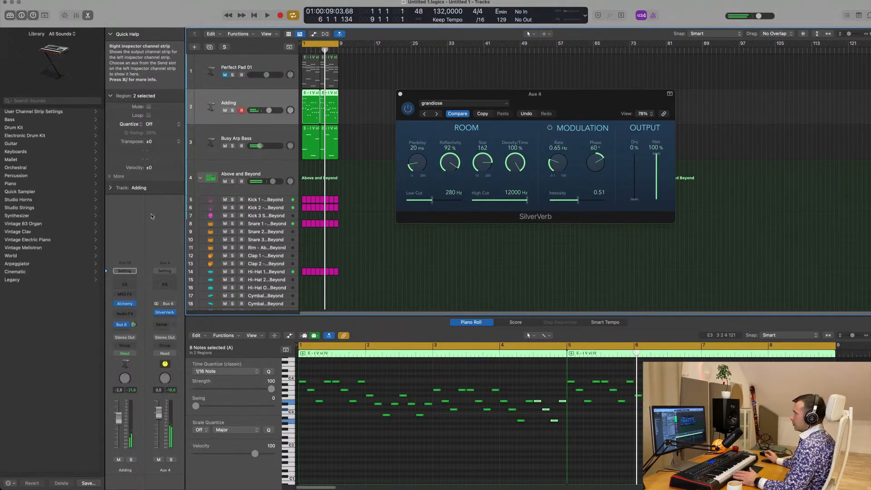
key("space")
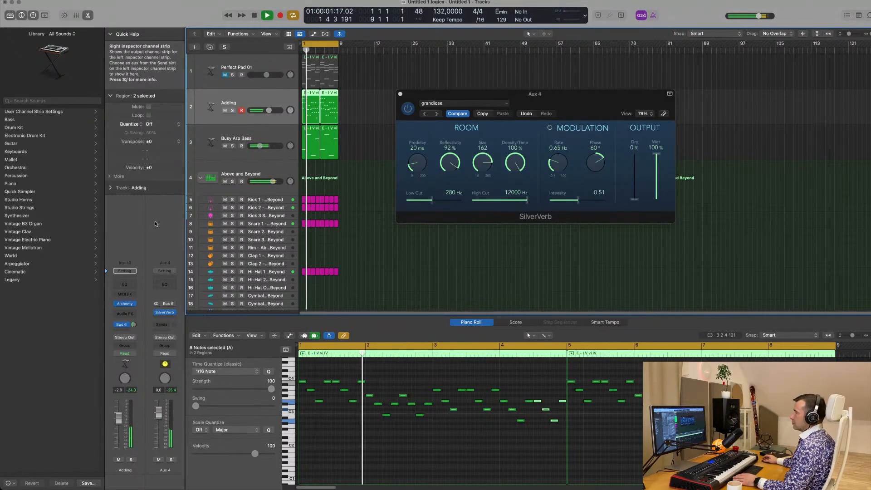
key("space")
key("space")
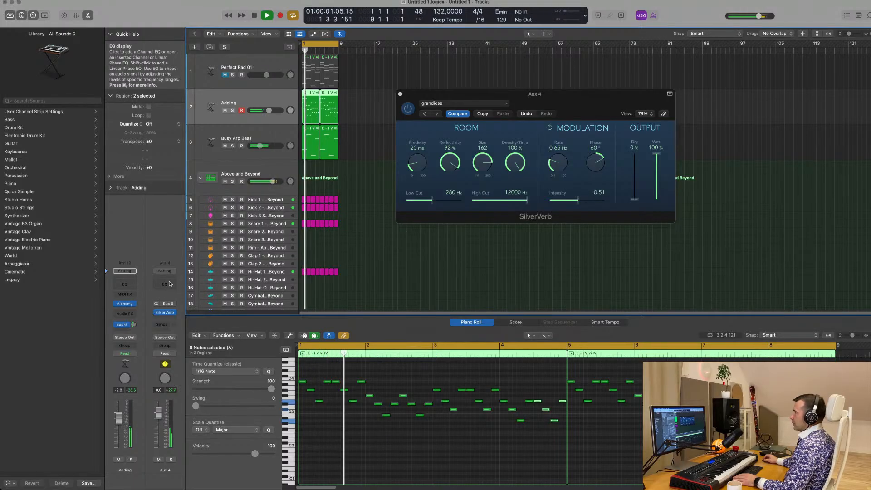
Add a Channel EQ to the Aux 4 reverb channel and cut its lows below 372 Hz at 12 dB/Oct
left_click(170, 284)
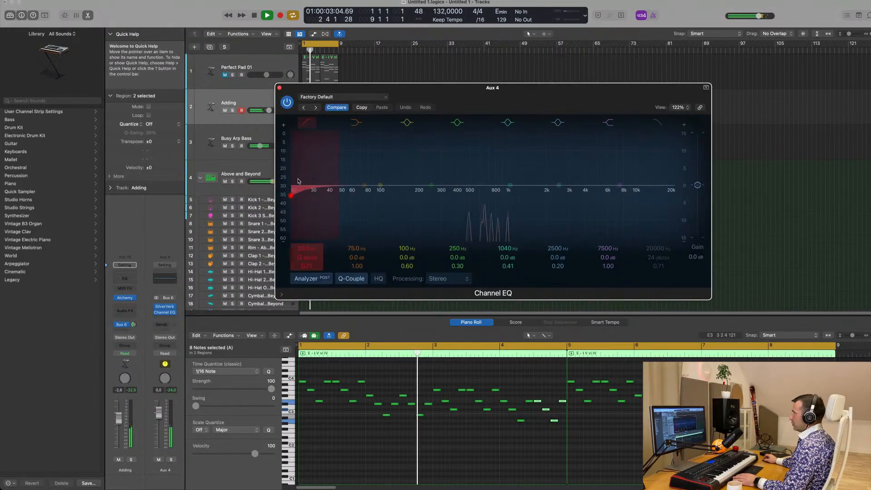
left_click_drag(298, 181, 453, 184)
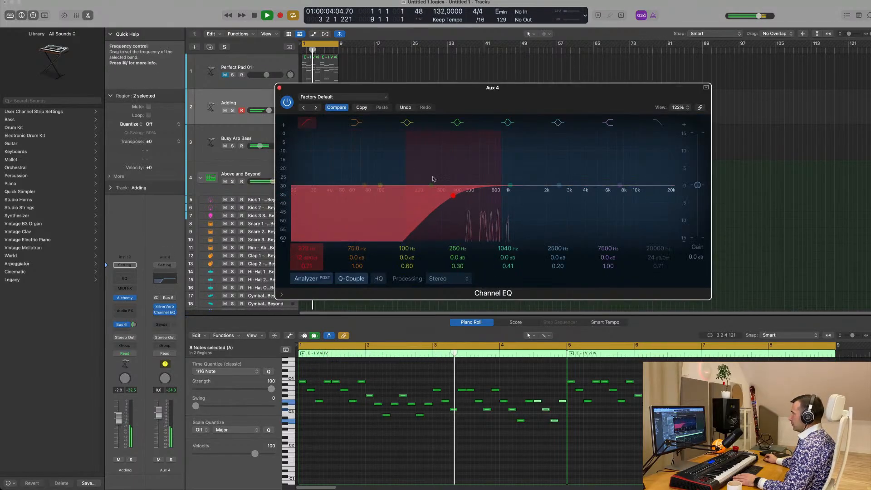
left_click(280, 89)
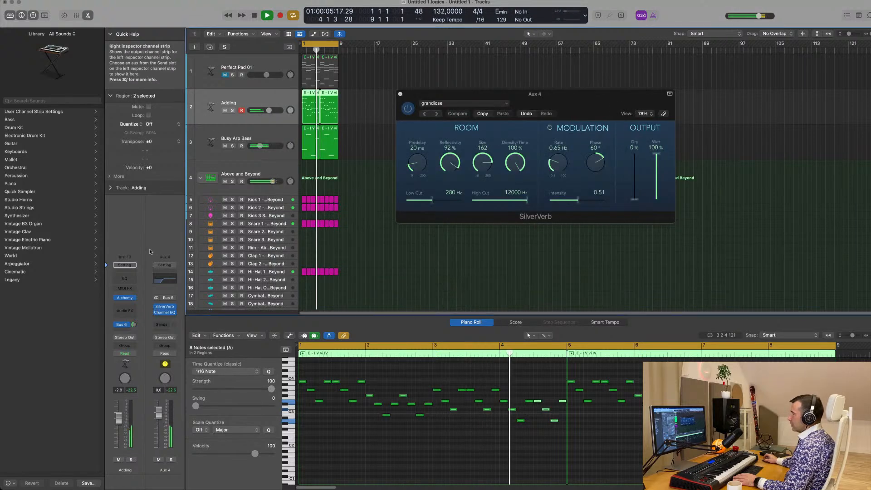
Insert a stereo Compressor on the Aux 4 channel and set its side chain source to Kick 1 (Inst 2)
left_click(165, 319)
mouse_move(195, 351)
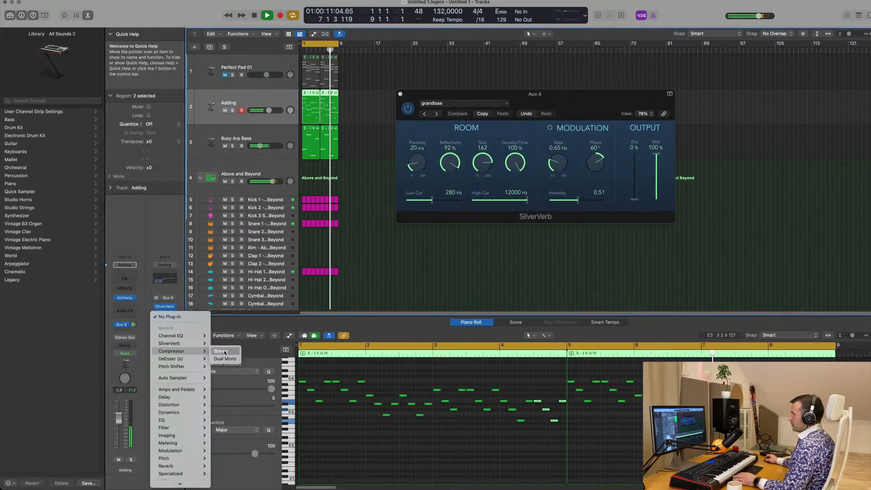
left_click(231, 351)
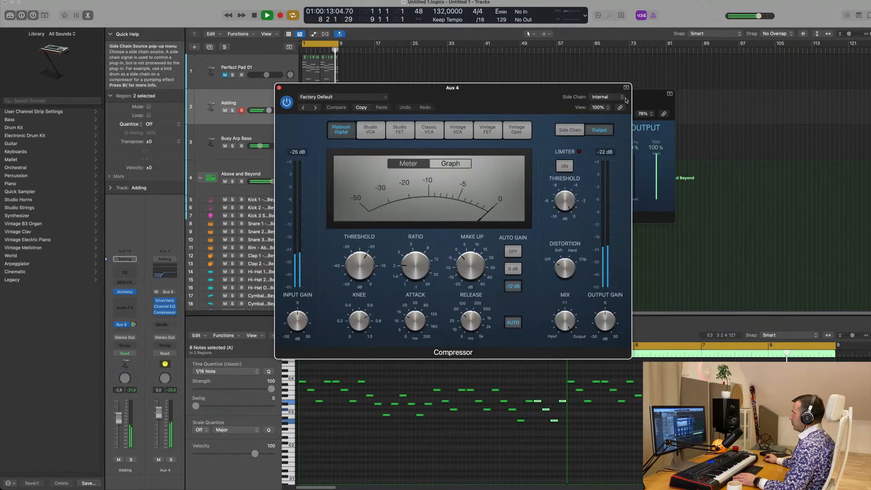
left_click(616, 97)
mouse_move(610, 109)
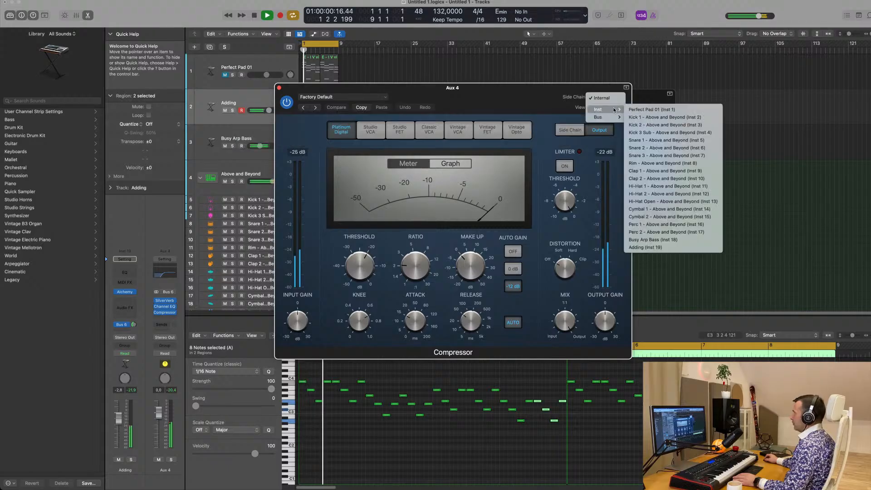
left_click(644, 117)
left_click_drag(522, 102, 595, 103)
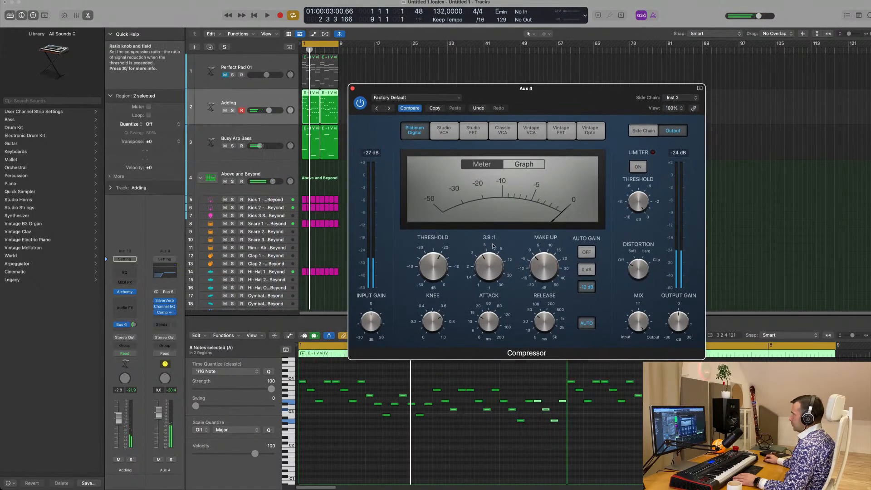
Set the Aux 4 Compressor's ratio to about 4.1:1 and threshold to -24.5 dB, and put its plug-in windows away
key("space")
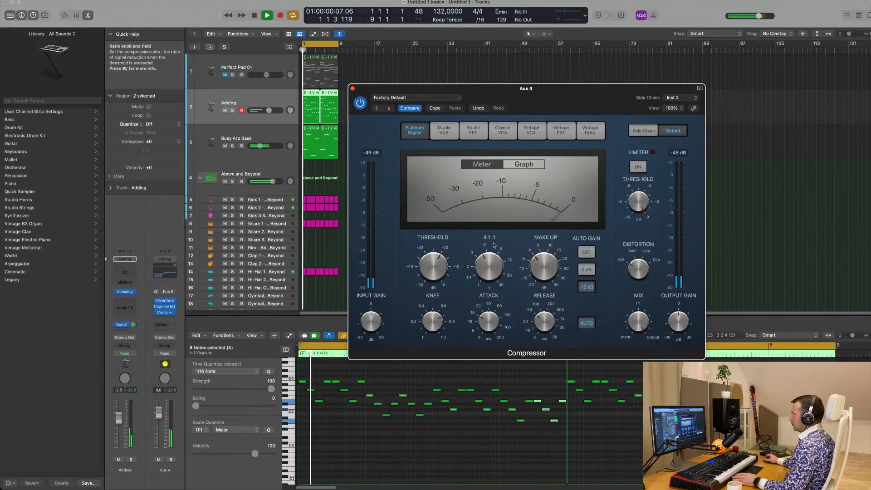
left_click_drag(544, 94, 561, 95)
key("space")
key("space")
left_click_drag(450, 259, 453, 266)
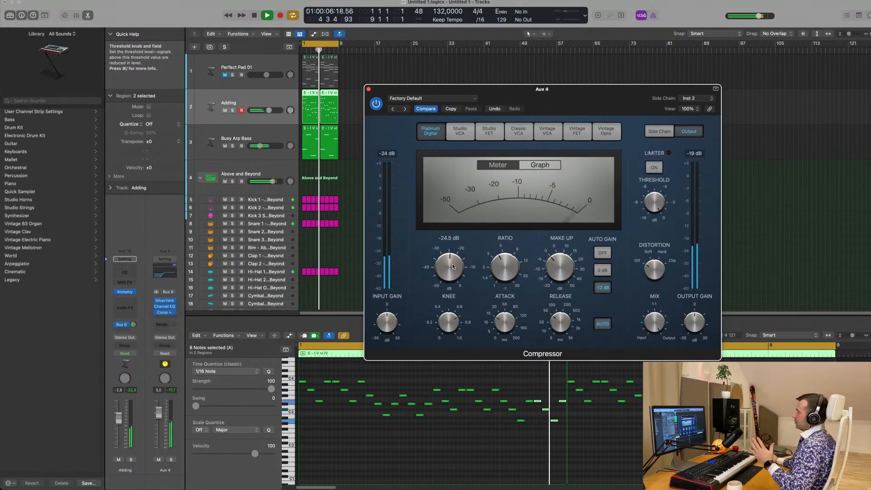
left_click_drag(617, 100, 585, 112)
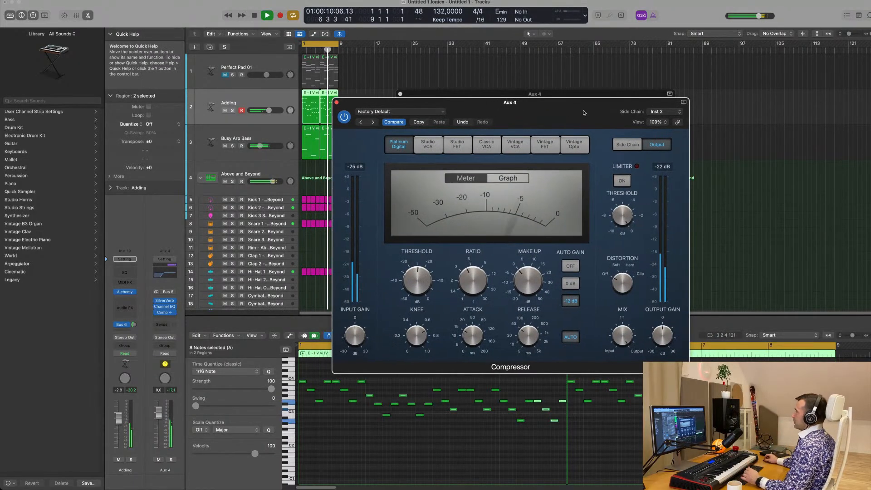
left_click(336, 102)
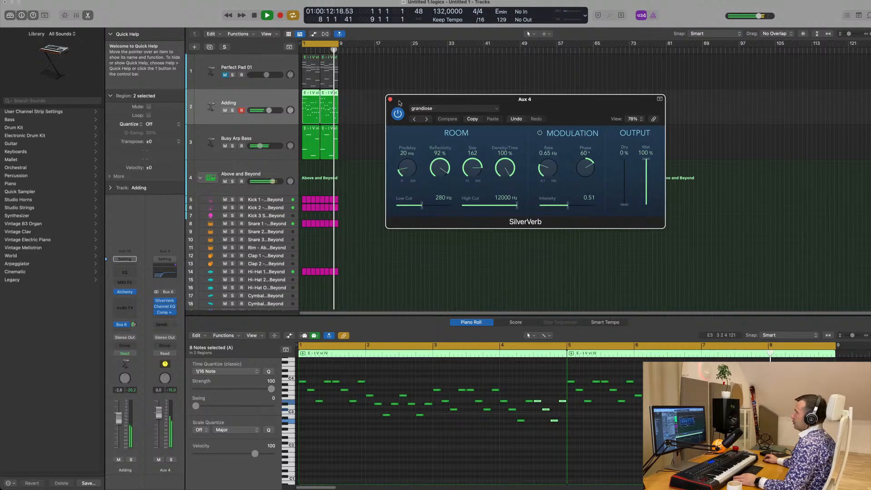
left_click(390, 100)
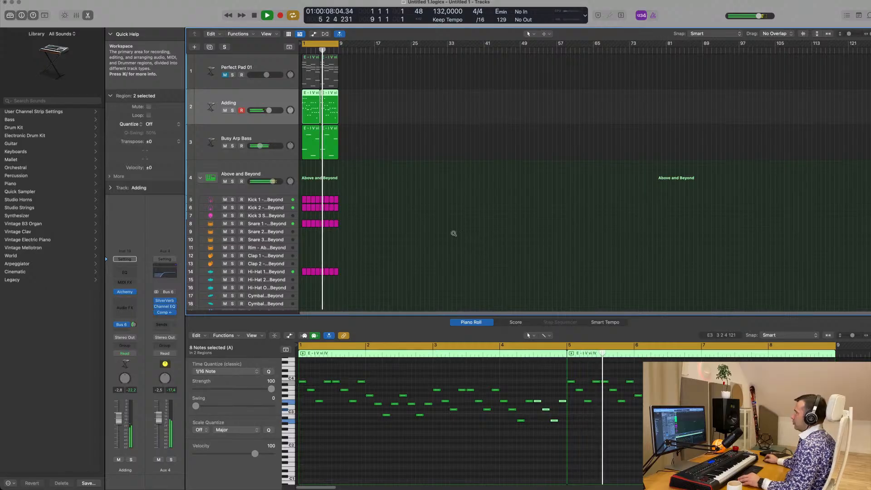
Open Alchemy on the Busy Arp Bass track and raise its Cutoff 1 control slightly
scroll(454, 234, "up", 5)
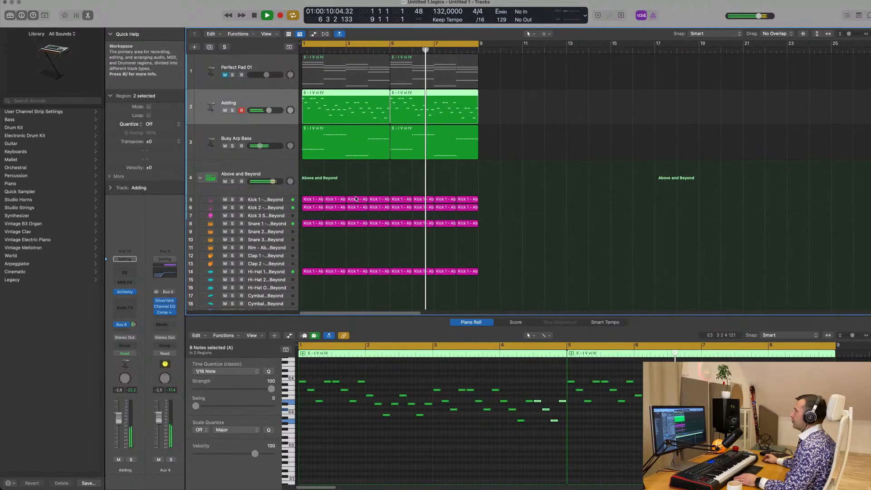
scroll(373, 183, "down", 3)
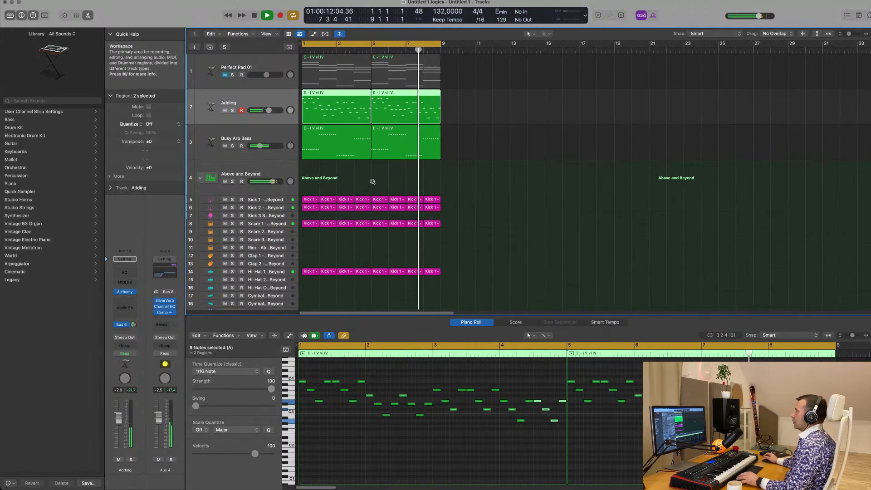
left_click(267, 136)
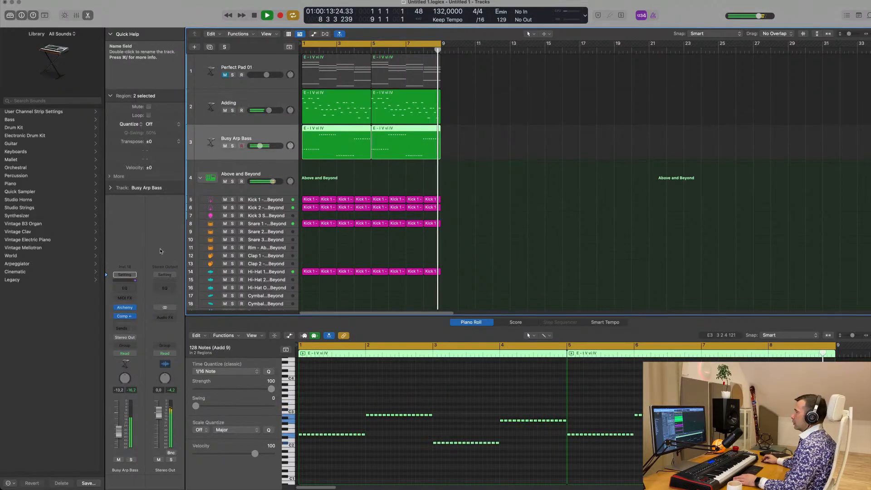
left_click(126, 309)
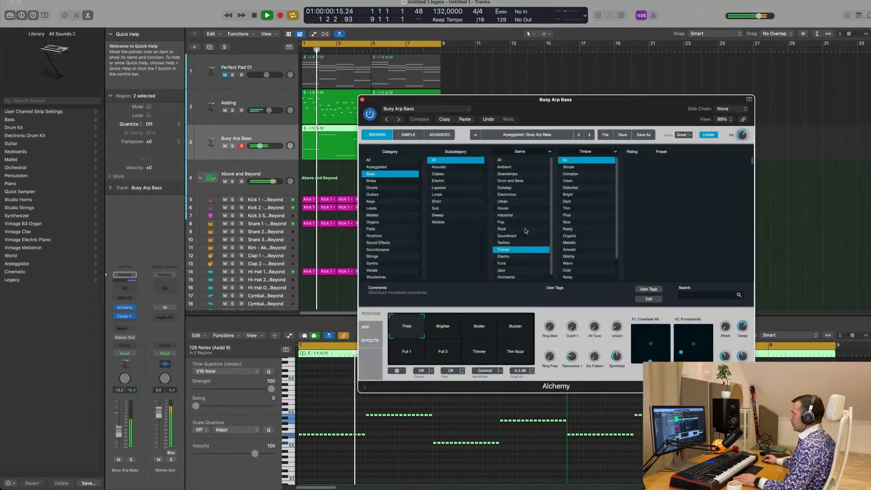
left_click_drag(570, 326, 576, 300)
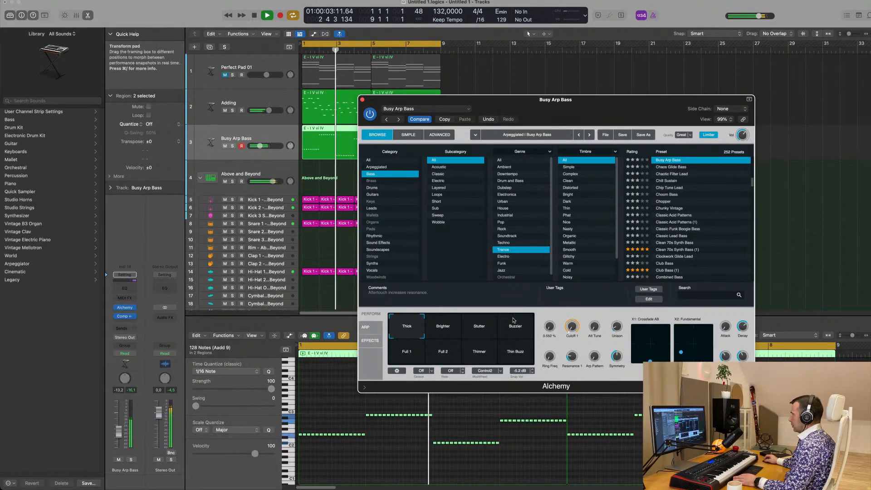
Audition the Busy Arp Bass snapshots, including Stutter, Brighter, Full 2, Thinner and Thin Buzz, and settle on Full 1
left_click(479, 325)
left_click(449, 329)
left_click(401, 333)
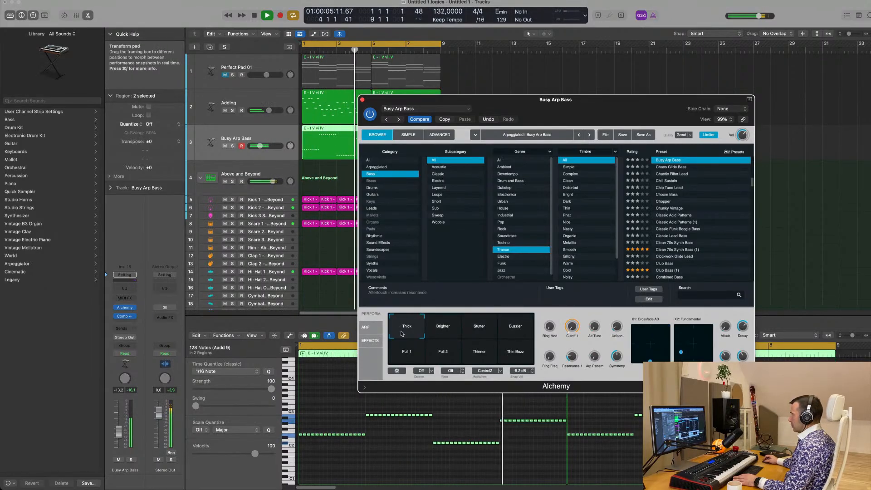
left_click(422, 359)
left_click(443, 358)
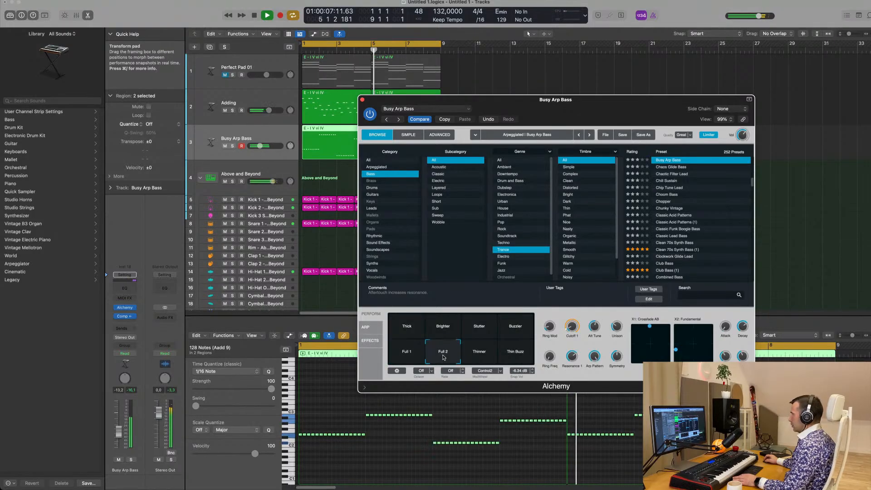
left_click(482, 358)
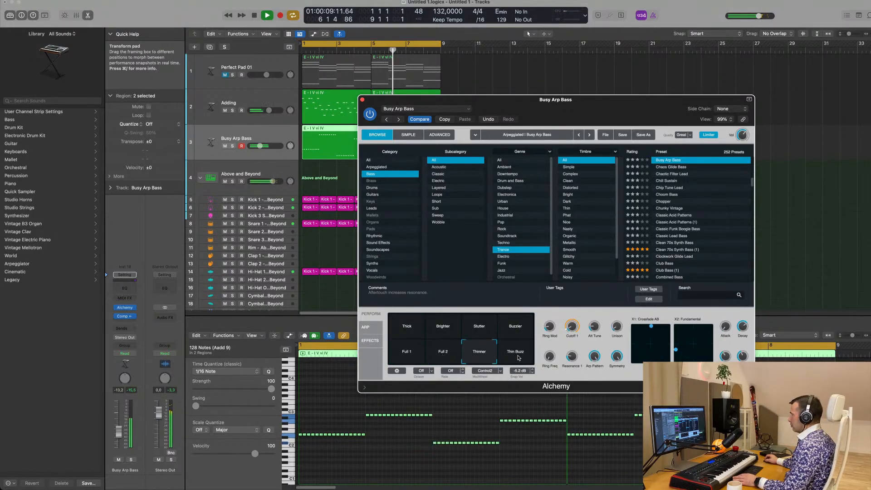
left_click(519, 358)
left_click(423, 359)
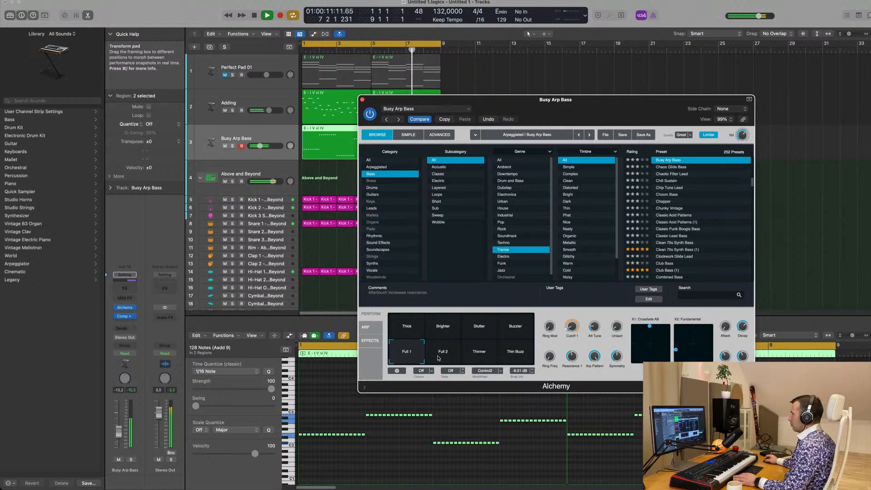
left_click(439, 358)
left_click(398, 359)
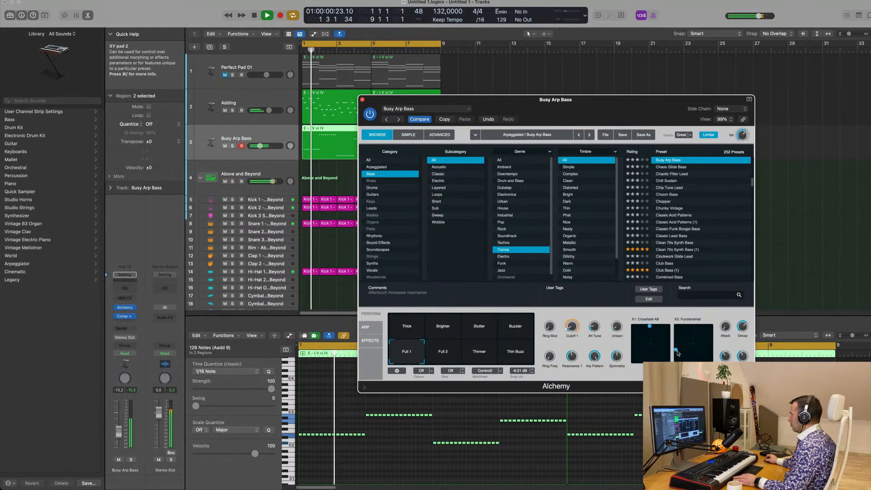
Raise Fundamental slightly on the bass's second XY pad and move the Crossfade AB pad's point to its lower-right area
left_click_drag(677, 351, 684, 359)
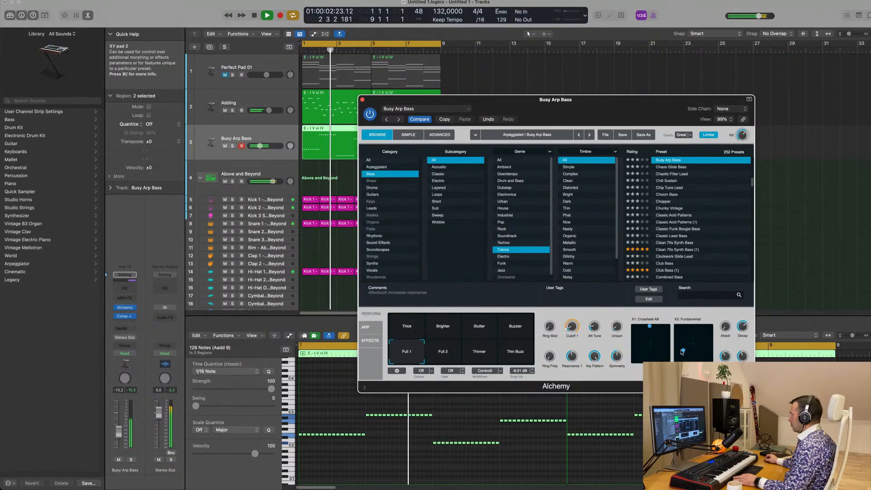
left_click_drag(649, 326, 662, 361)
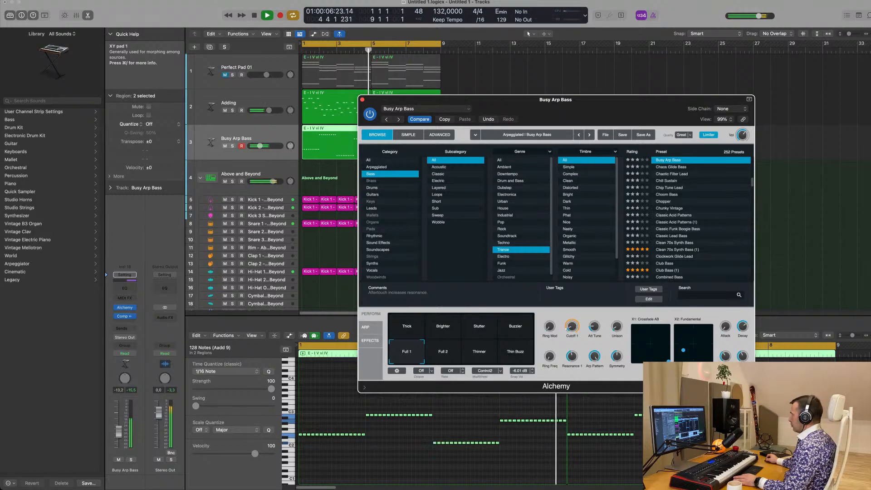
left_click_drag(595, 100, 661, 77)
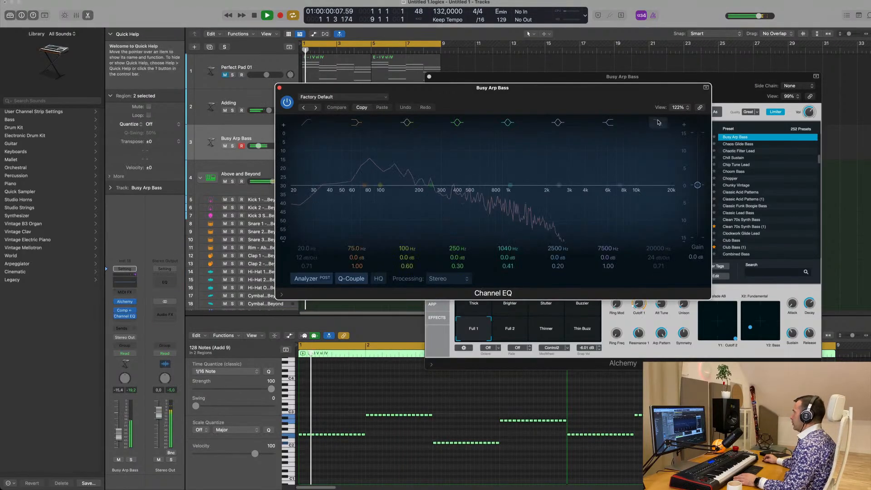
Enable a 48 dB/Oct high cut at 2740 Hz in the Busy Arp Bass Channel EQ and close the plug-in windows
left_click(659, 122)
left_click_drag(661, 257, 660, 247)
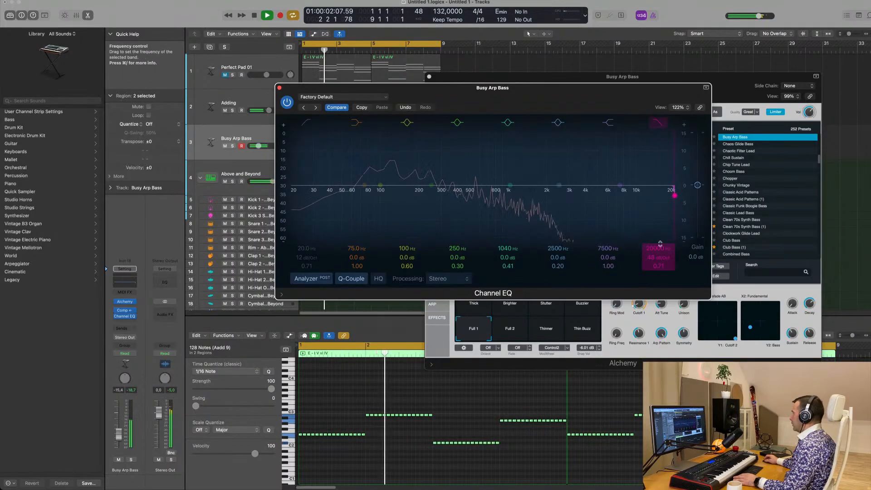
left_click_drag(675, 195, 565, 195)
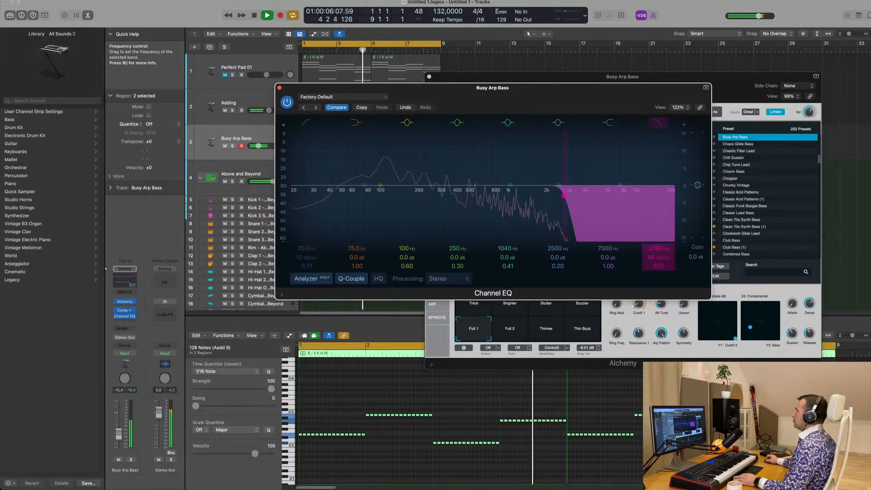
left_click_drag(291, 91, 402, 114)
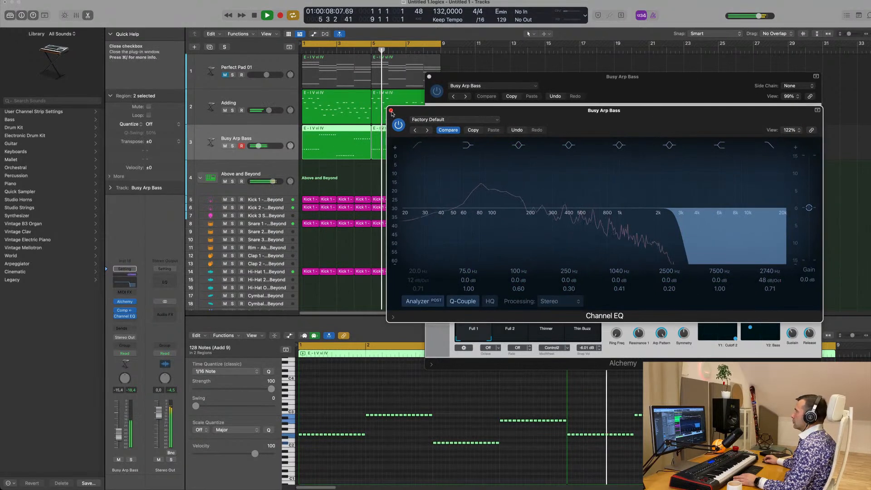
left_click(391, 110)
left_click(572, 90)
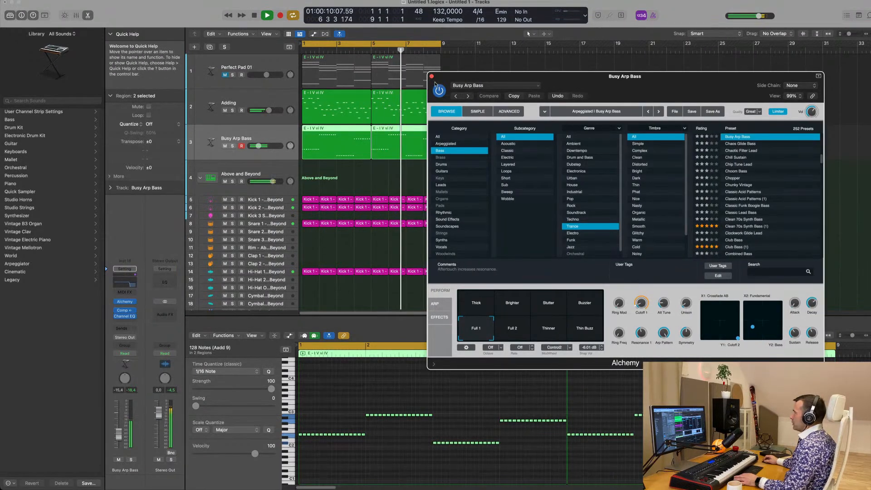
left_click(432, 76)
Try transposing all Busy Arp Bass notes down one octave and compare the sound from the start of the loop
key("space")
key("space")
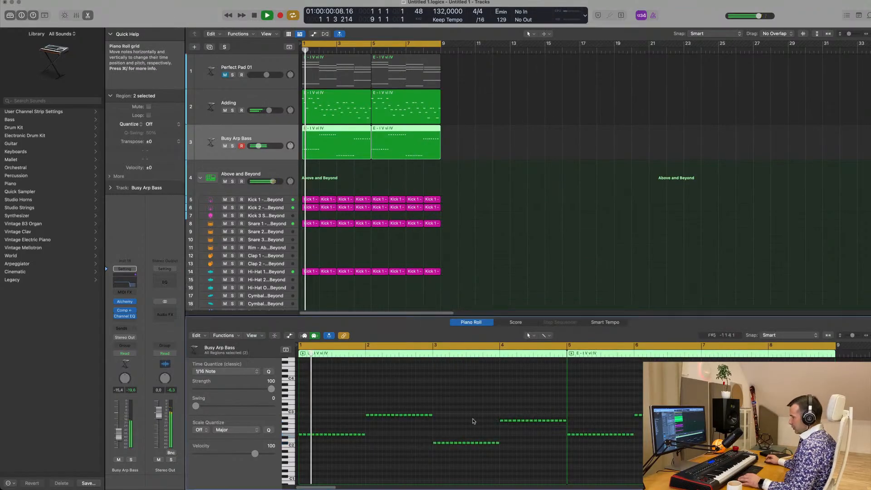
key("alt+shift+Down")
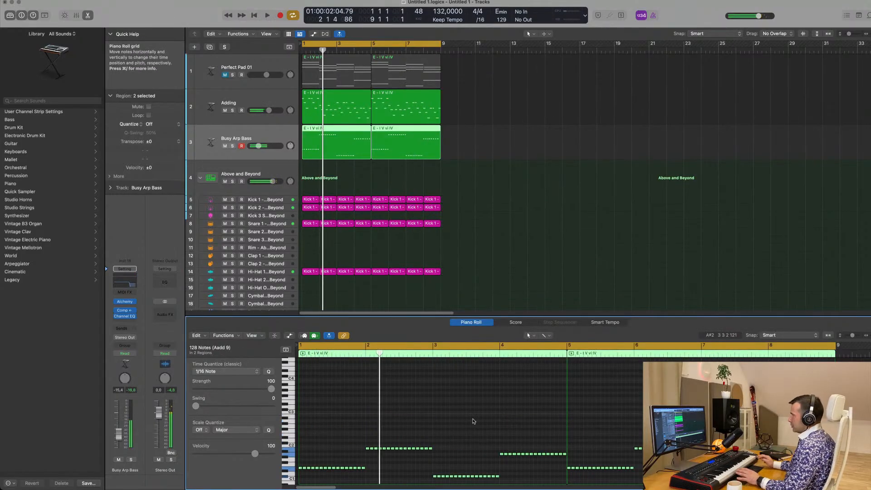
key("Return")
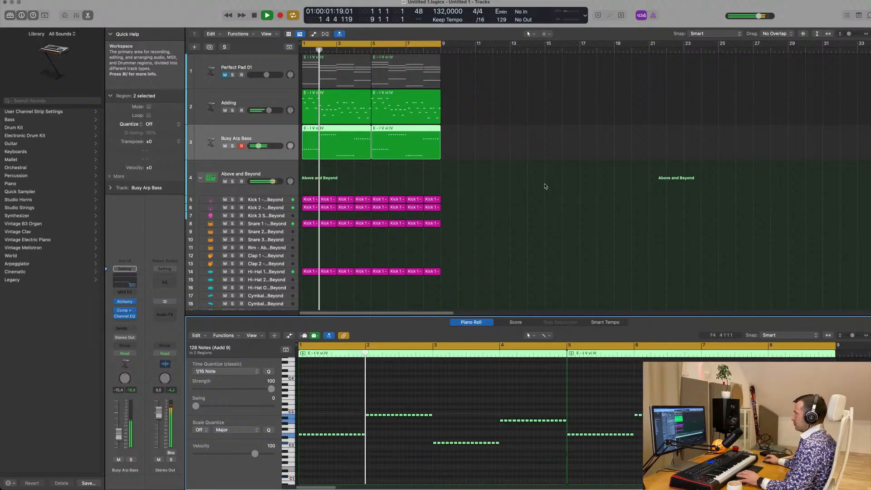
key("Return")
Select the Adding track and show the Mixer in place of the Piano Roll
left_click(518, 178)
left_click(274, 136)
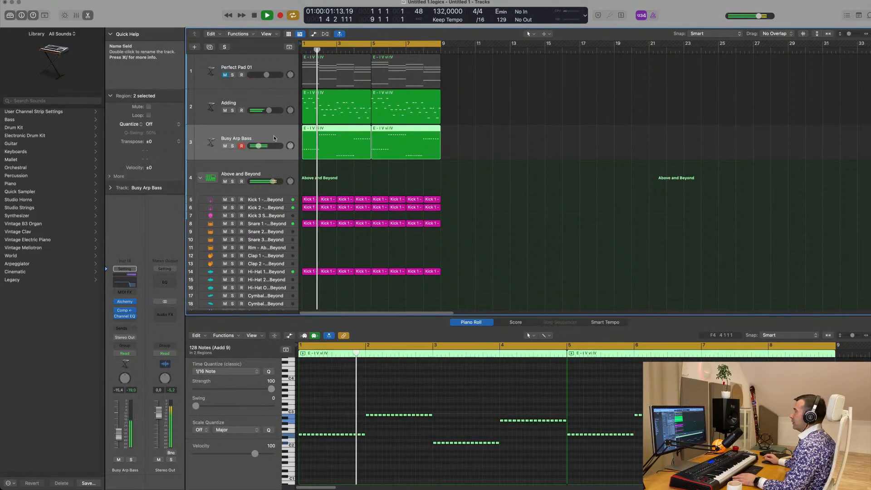
left_click(277, 103)
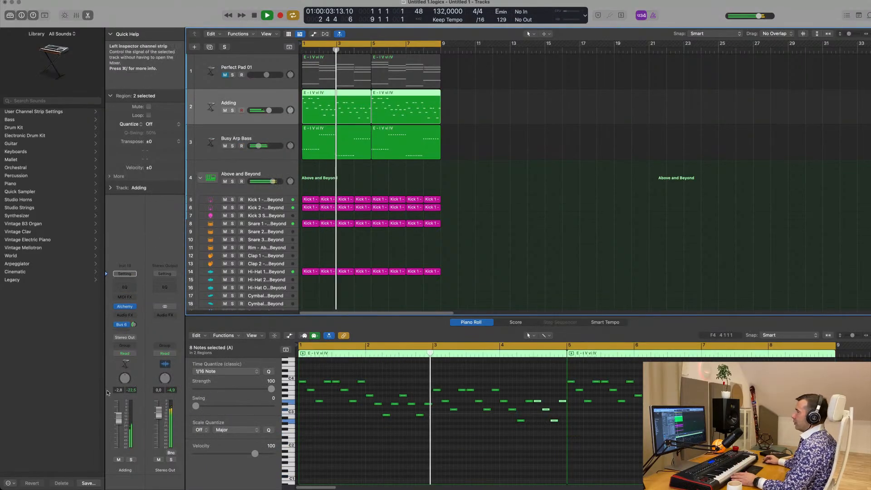
key("x")
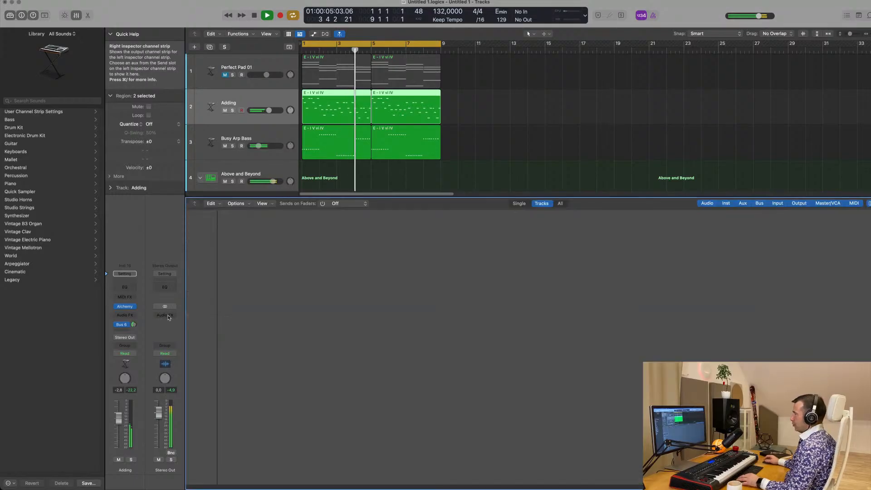
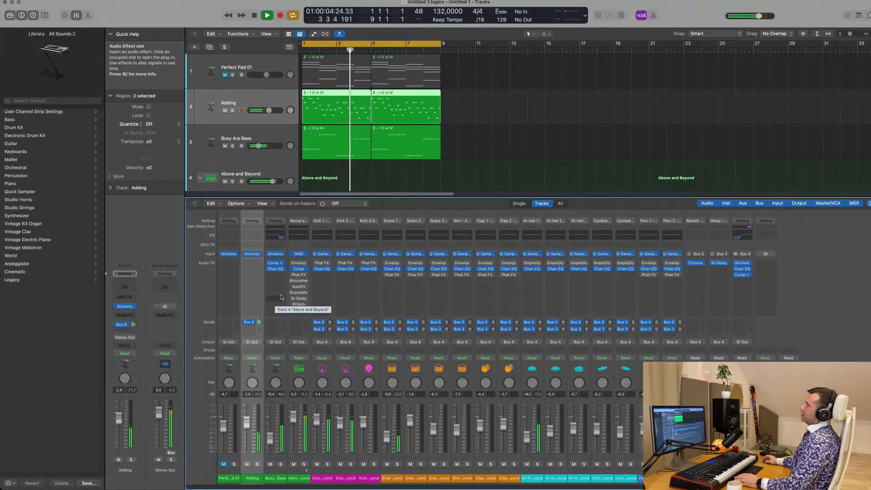
Insert a Compressor on the Adding track, side-chain it to Inst 2, and close it after listening during playback
left_click(270, 98)
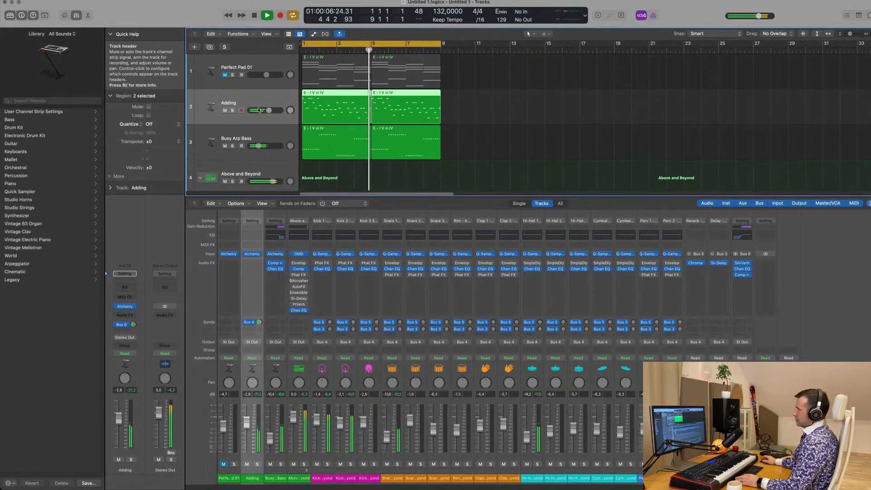
left_click(124, 324)
left_click(129, 241)
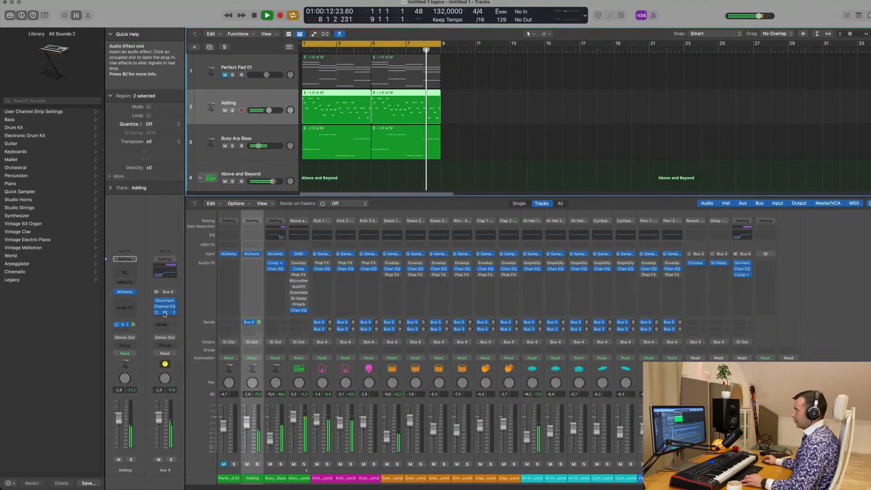
left_click(125, 302)
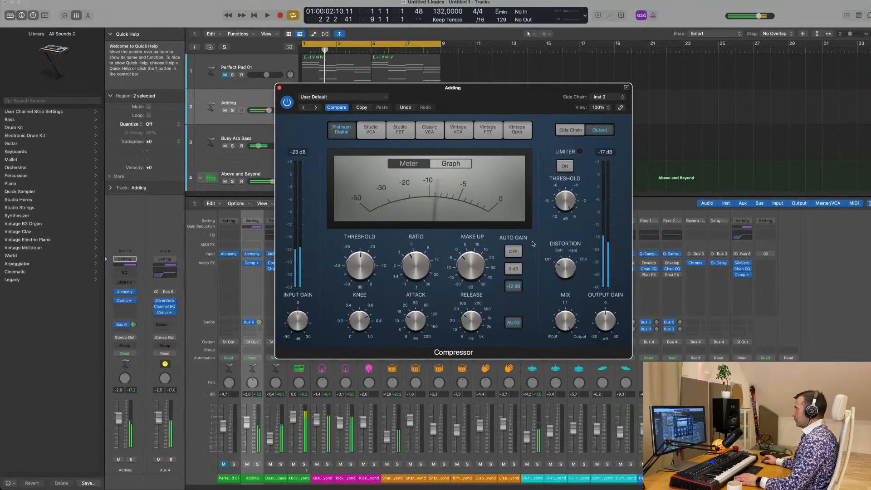
key("space")
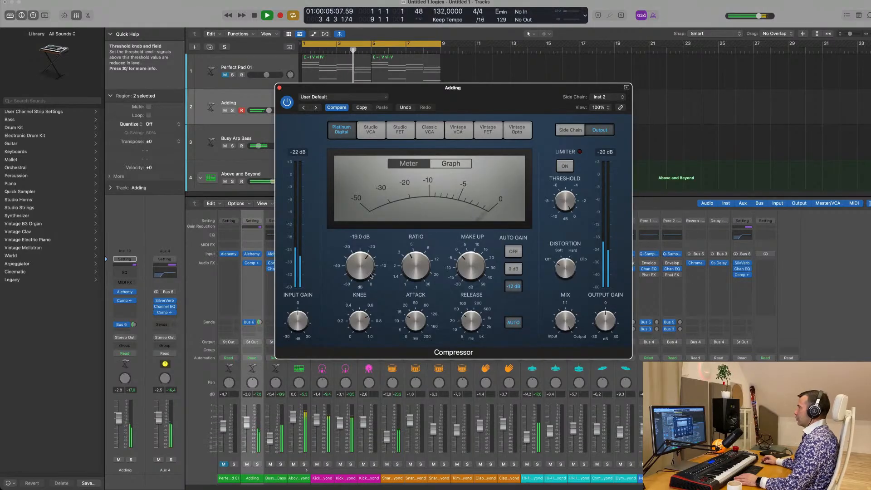
left_click(279, 88)
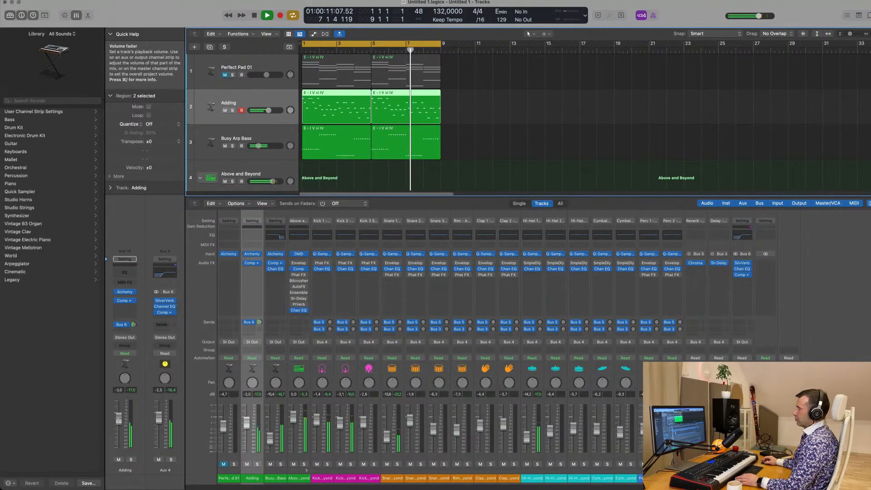
Add a Channel EQ to the Adding track with a 12 dB/Oct low cut at 338 Hz, and close the plug-in
left_click(127, 275)
left_click(308, 123)
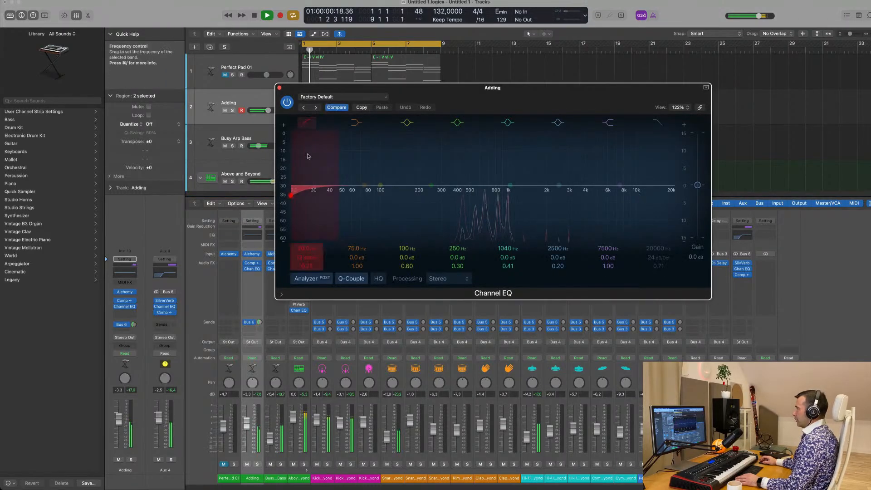
left_click_drag(308, 157, 466, 164)
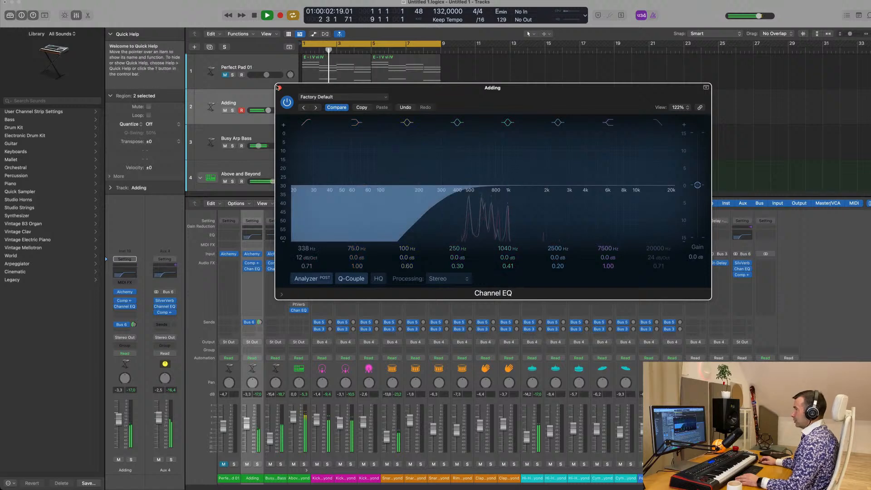
left_click(280, 88)
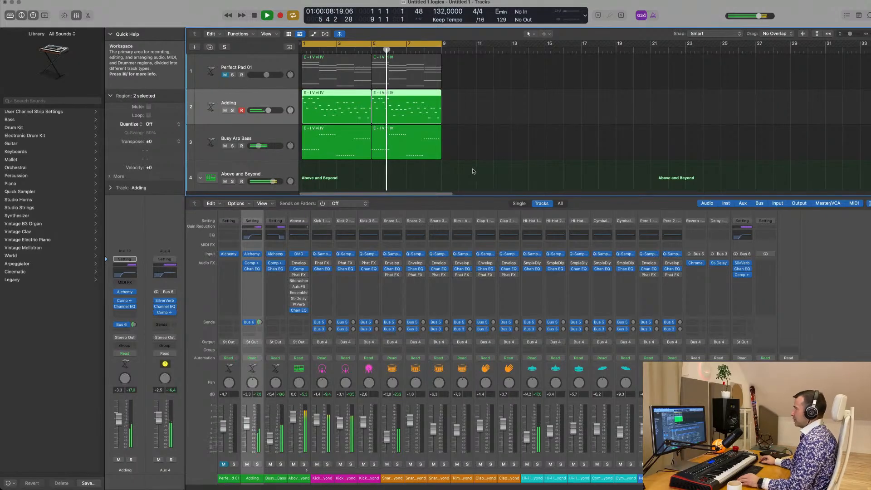
Hide the Mixer and unmute the Perfect Pad 01 track
scroll(473, 171, "up", 3)
key("x")
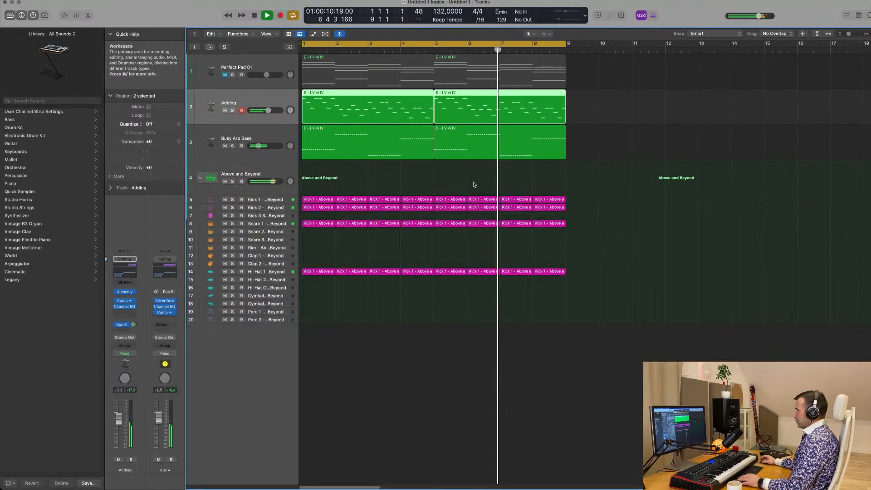
key("x")
key("x")
left_click(239, 69)
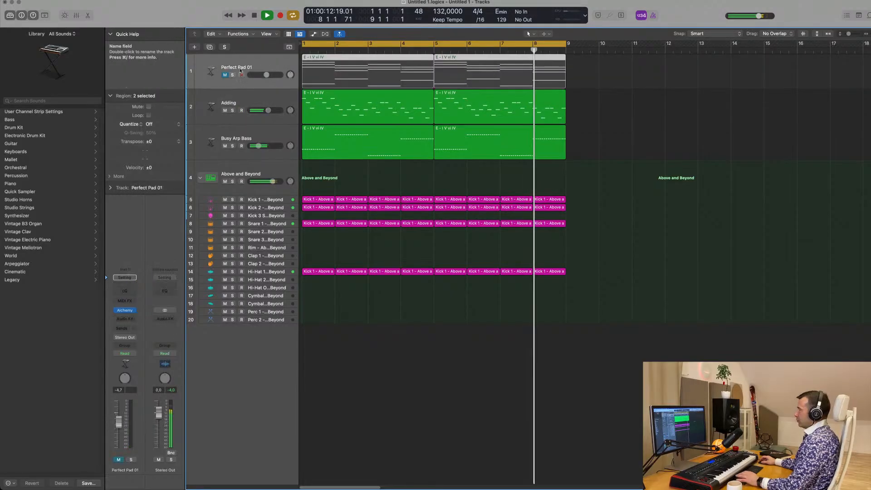
key("m")
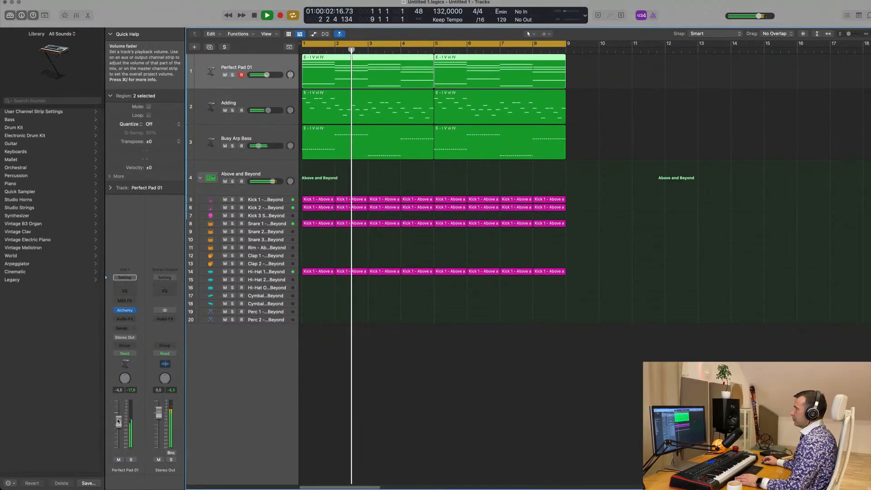
Add a Channel EQ with a 12 dB/Oct low cut at 78 Hz to Perfect Pad 01 and raise its volume to -2.5 dB
left_click(124, 290)
mouse_move(317, 137)
left_mouse_down()
mouse_move(317, 177)
mouse_move(379, 169)
mouse_move(388, 195)
mouse_move(366, 195)
left_mouse_up()
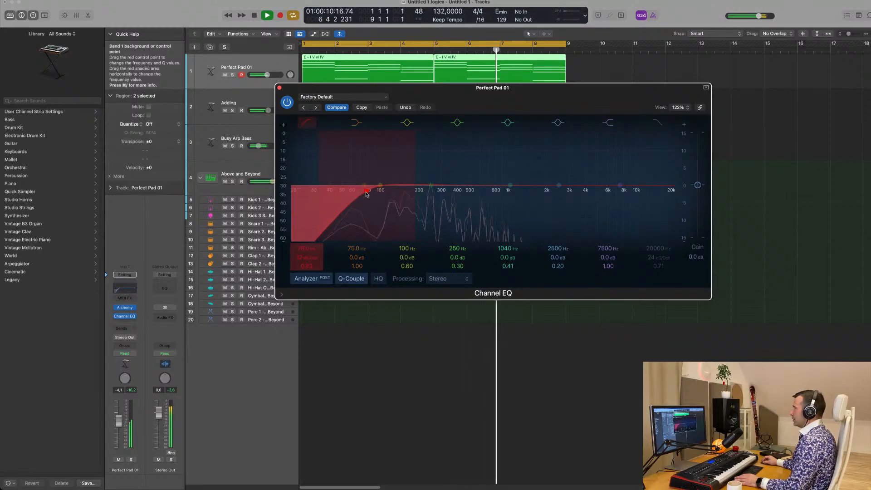
left_click_drag(446, 94, 454, 97)
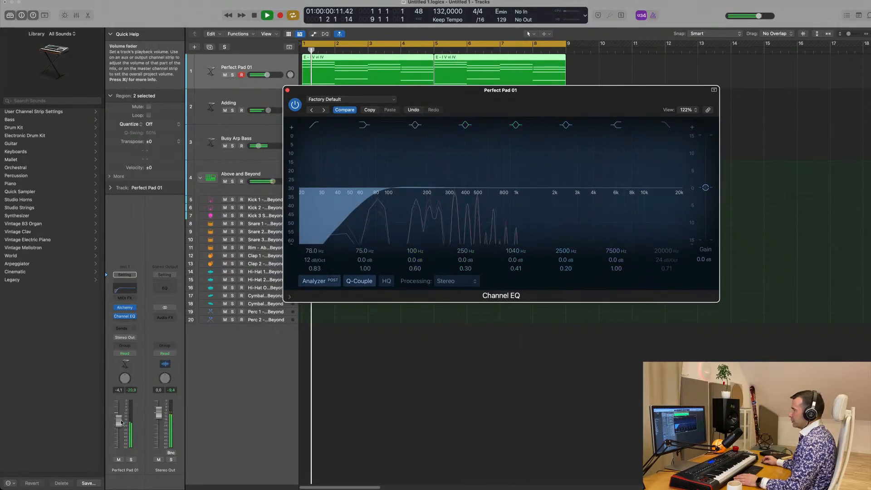
left_click_drag(121, 424, 121, 423)
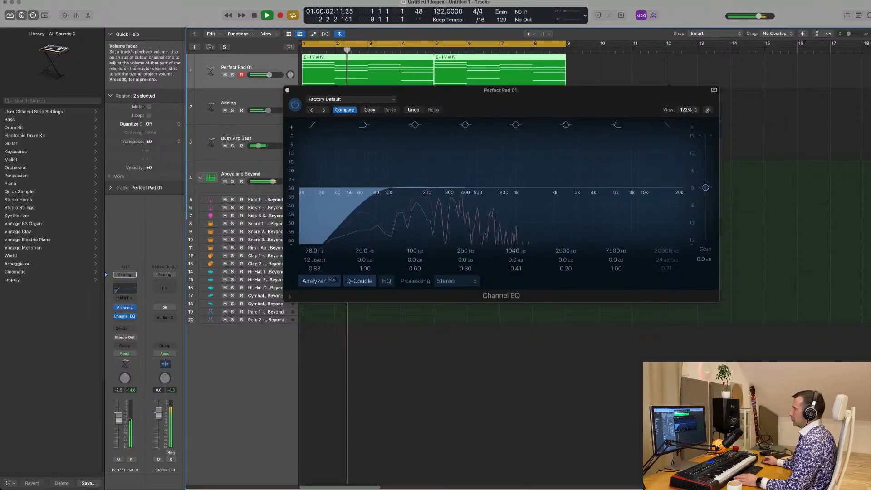
left_click(287, 90)
Duplicate the Busy Arp Bass track with its settings and copy the first Perfect Pad 01 region to the new track at bar 1
key("super+Left")
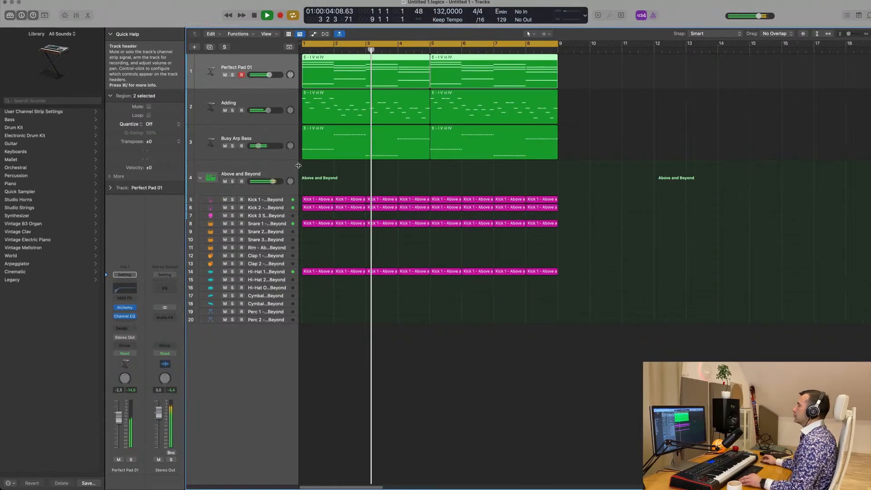
key("super+Left")
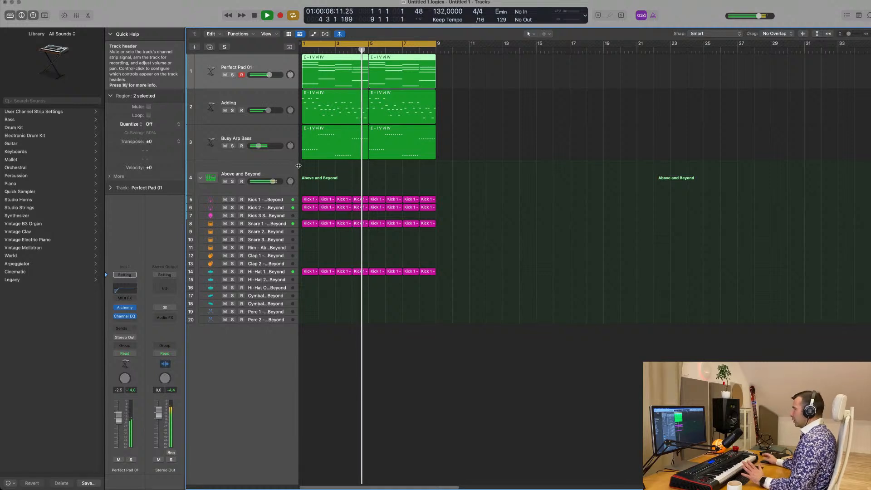
left_click(332, 180)
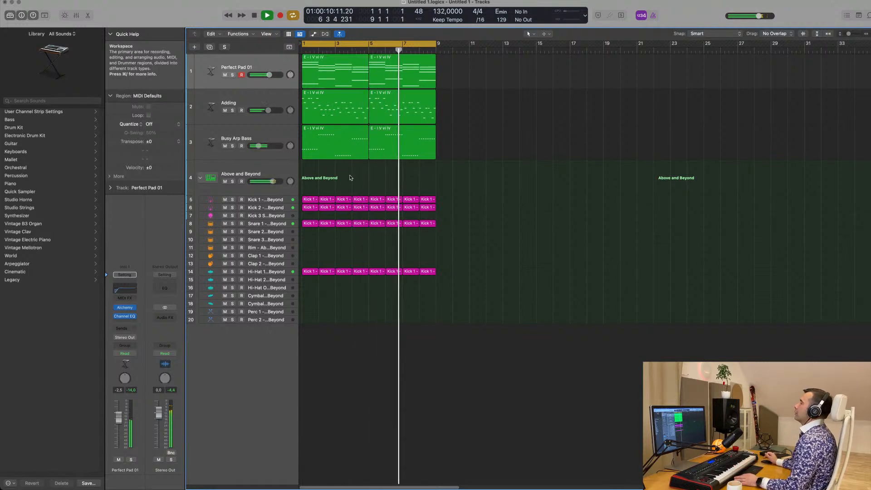
left_click(283, 100)
left_click(262, 132)
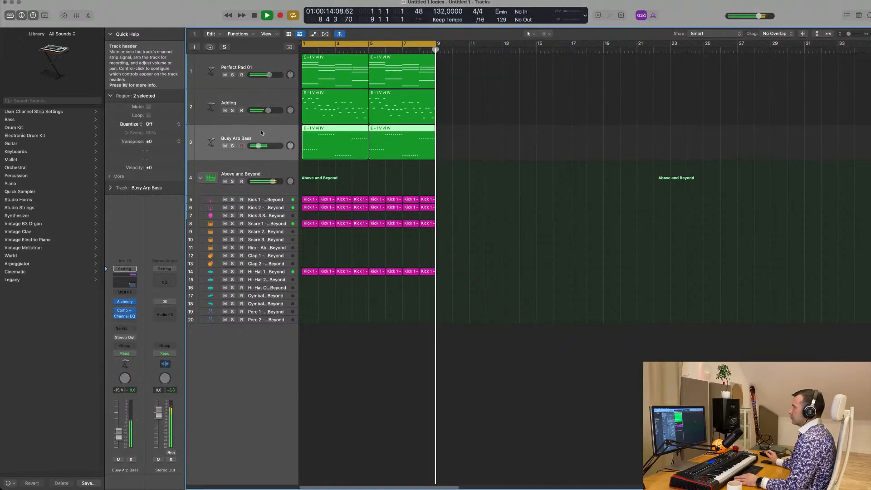
left_click(269, 97)
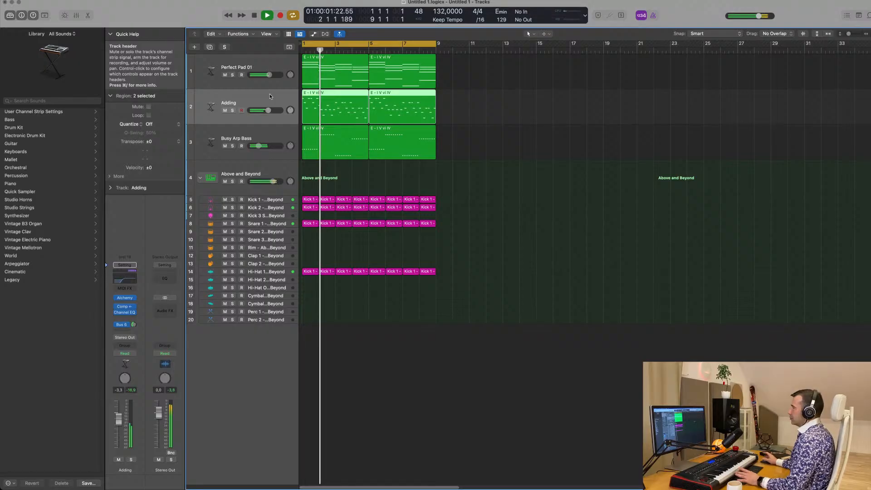
left_click(271, 132)
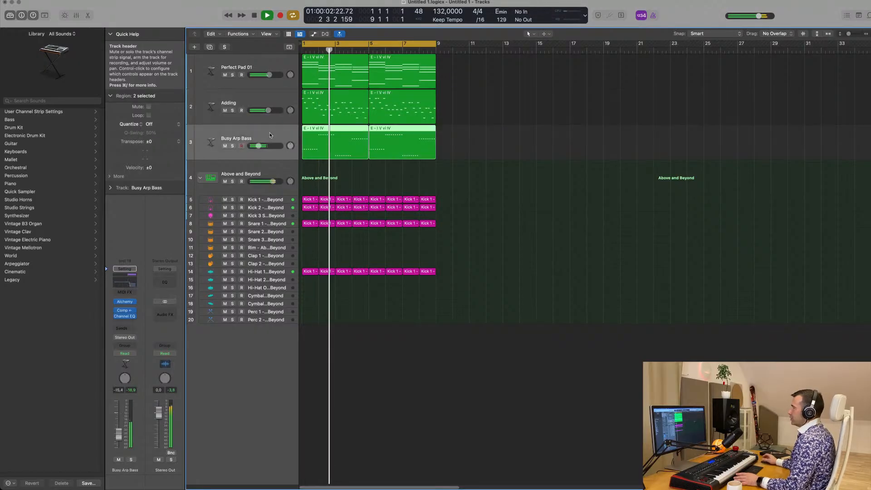
left_click(210, 46)
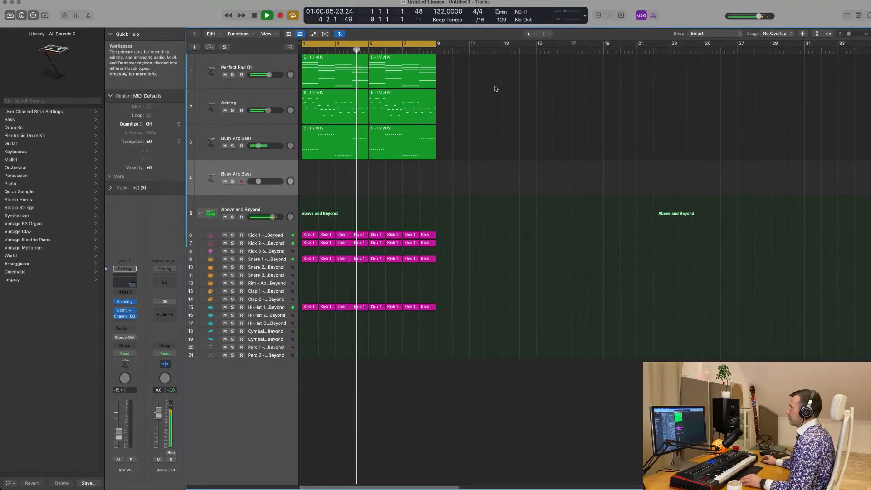
left_click_drag(345, 70, 331, 180)
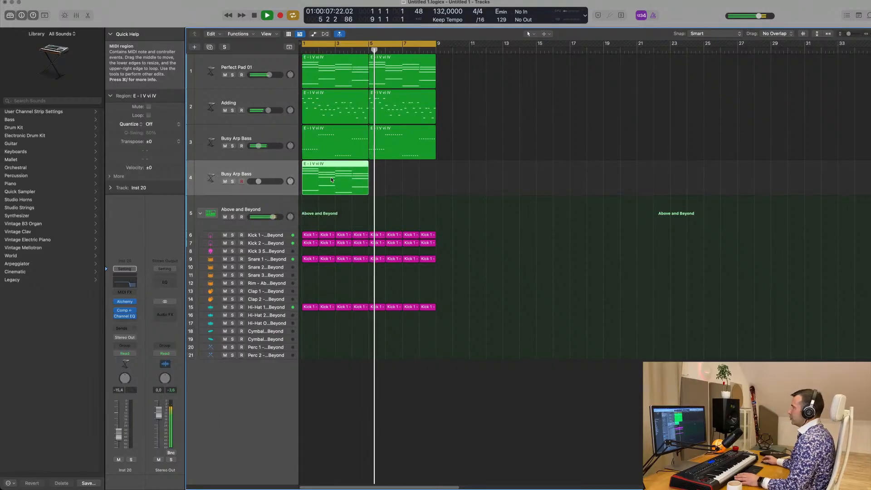
Delete the upper chord notes from the copied region in the Piano Roll, keeping only the lowest note of each bar
double_click(350, 180)
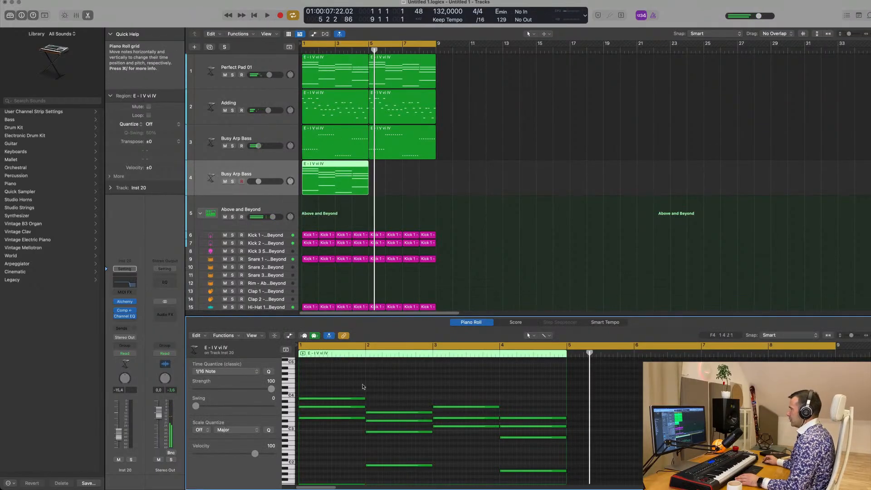
scroll(363, 386, "down", 2)
left_click_drag(300, 378, 566, 432)
key("BackSpace")
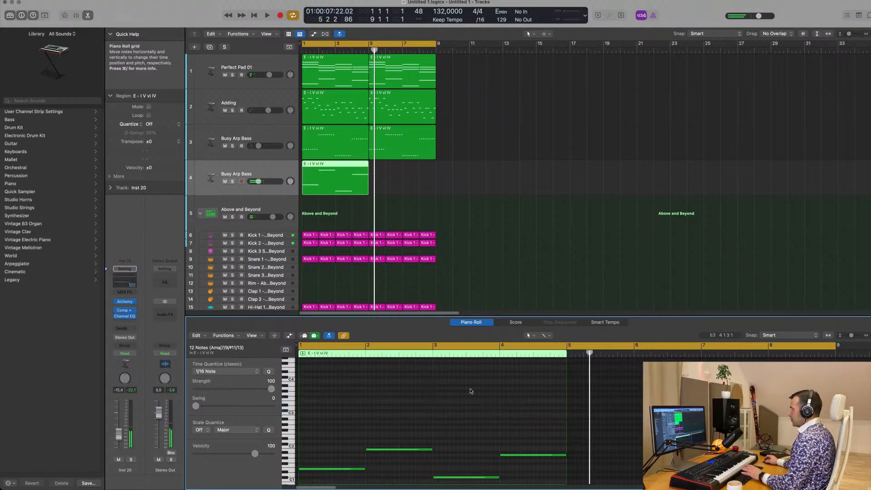
Shorten the four remaining bass notes to quarter notes and repeat each one to fill its bar with four notes
scroll(423, 390, "down", 2)
left_click_drag(349, 420, 531, 485)
scroll(421, 459, "up", 2)
scroll(422, 458, "up", 2)
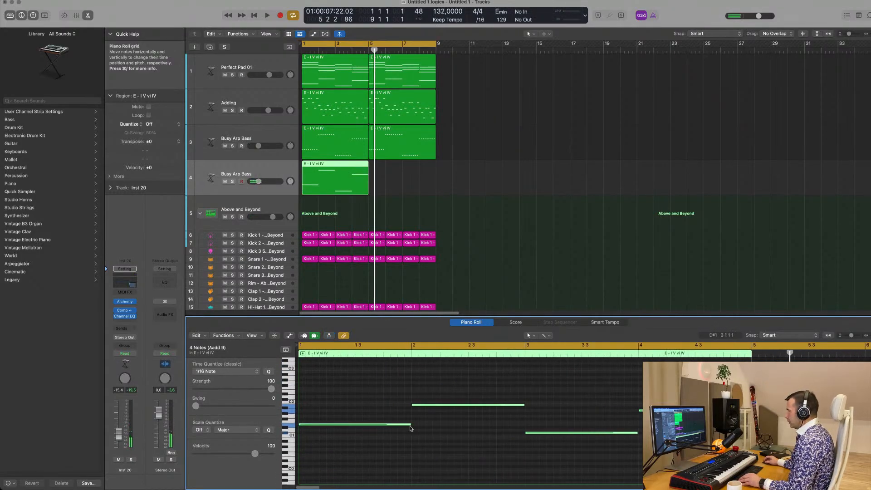
mouse_move(410, 425)
left_mouse_down()
mouse_move(325, 430)
mouse_move(403, 426)
left_mouse_up()
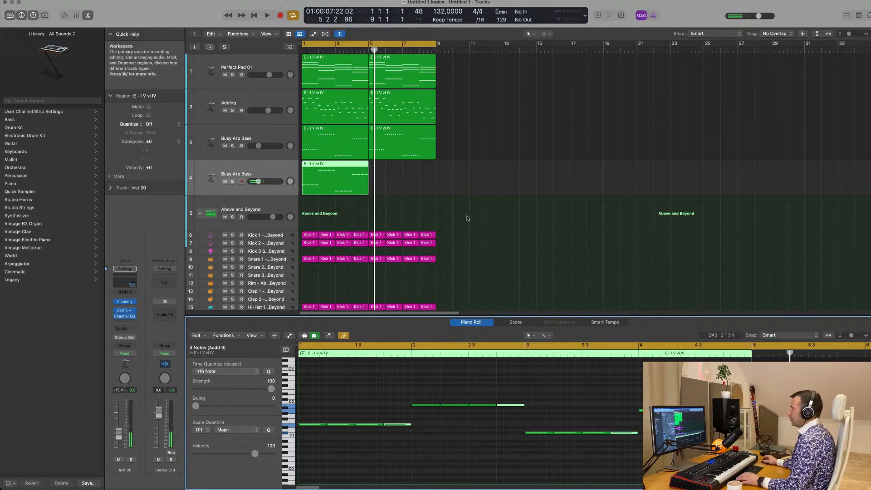
Audition the new bass notes from the loop start and switch off the high cut in the duplicated track's Channel EQ
key("space")
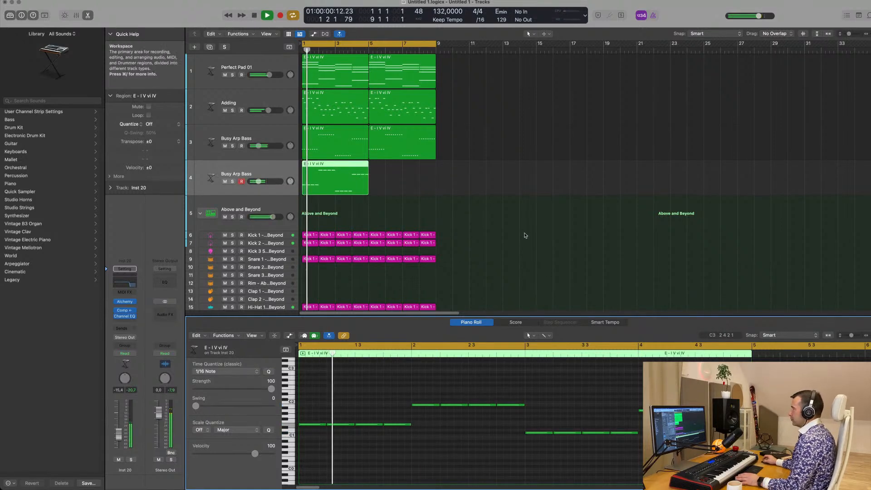
left_click(276, 169)
key("space")
key("space")
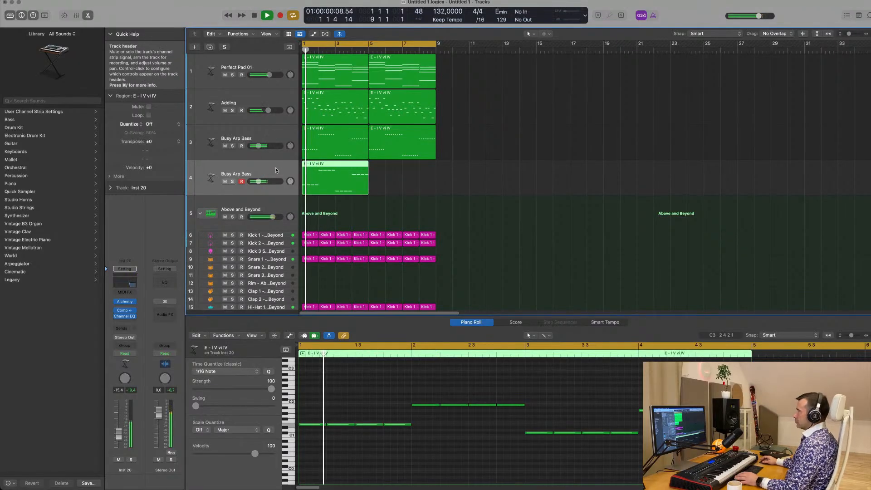
key("space")
key("space")
left_click(124, 284)
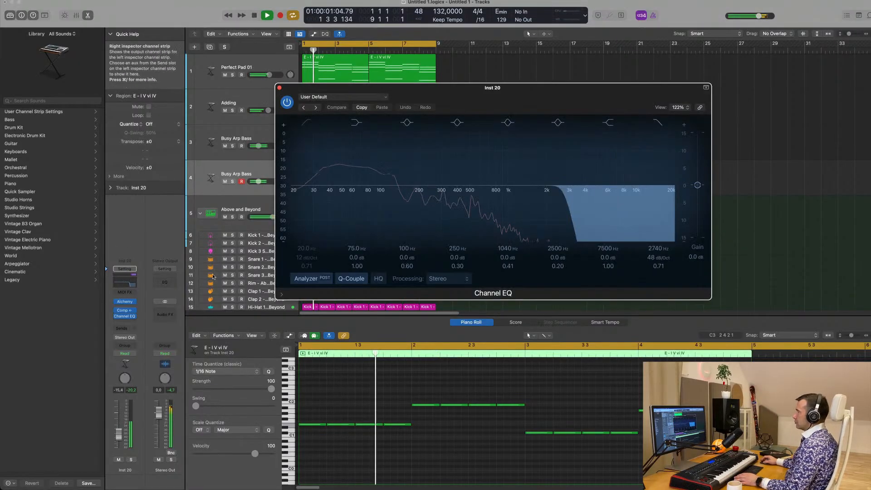
left_click(657, 122)
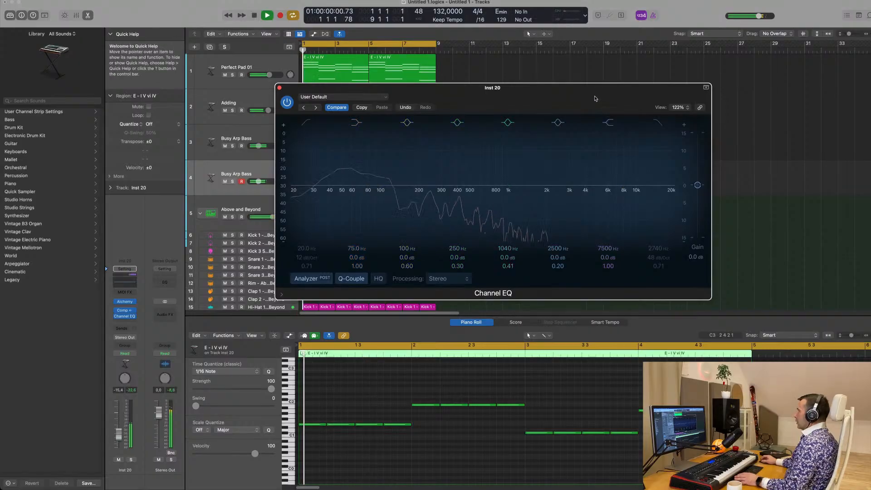
left_click_drag(522, 88, 650, 113)
key("space")
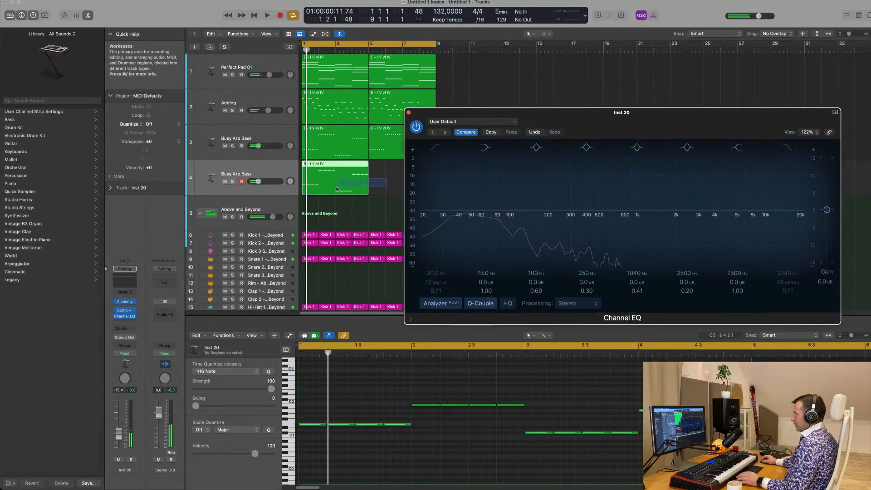
Repeat the new bass region once to fill bars 5 to 8 and play the loop from the start
left_click(337, 189)
key("super+r")
left_click(248, 175)
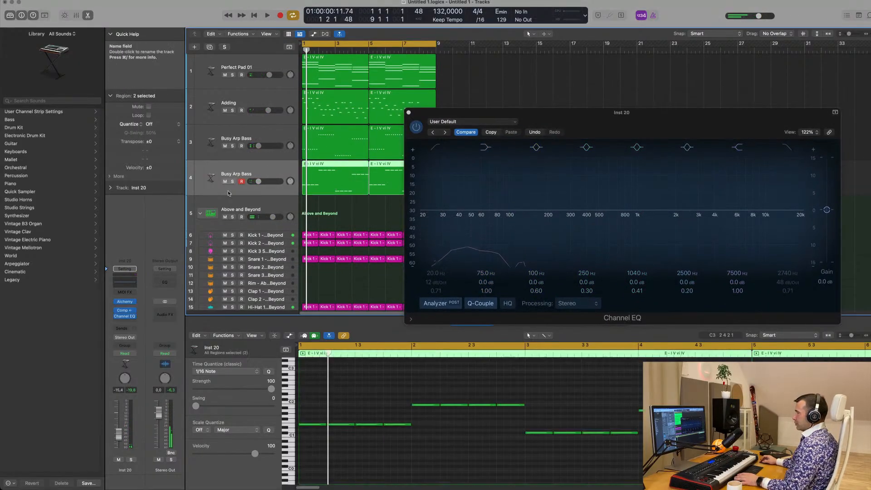
key("space")
key("space")
Open the second bass track's Alchemy, filter the Trance basses by Complex timbre, and audition the Dark Synth Wave preset
left_click(125, 303)
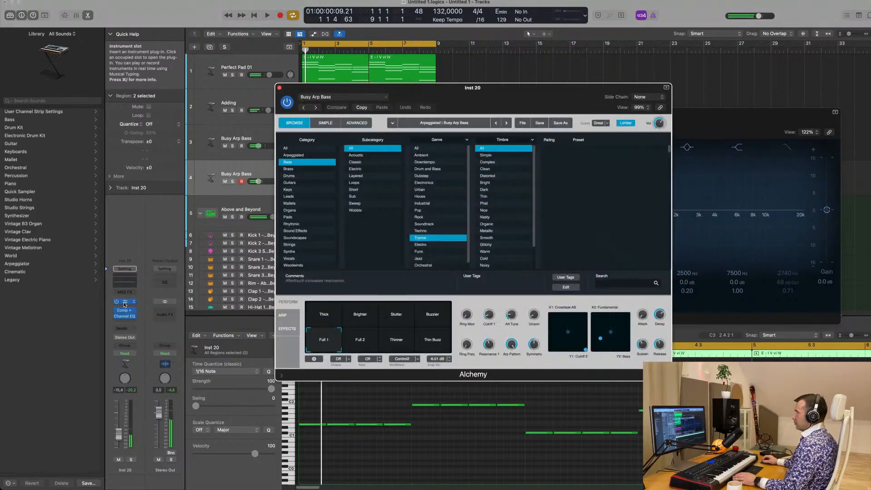
key("space")
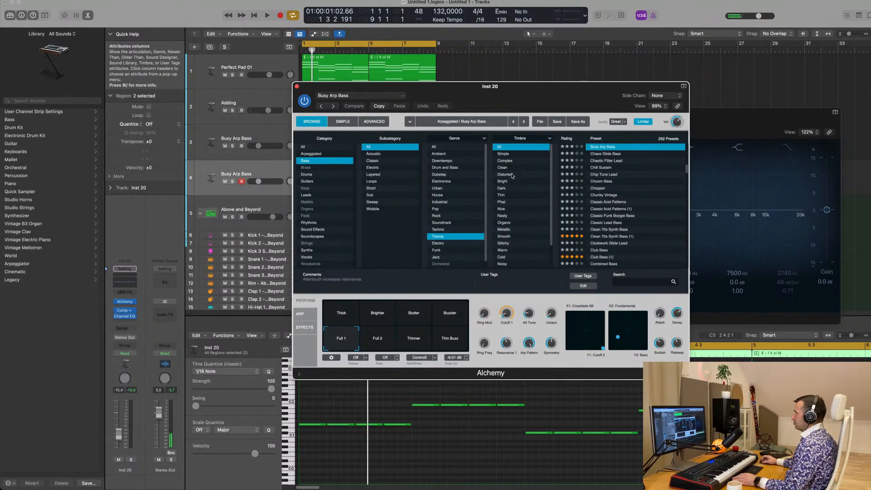
left_click(506, 161)
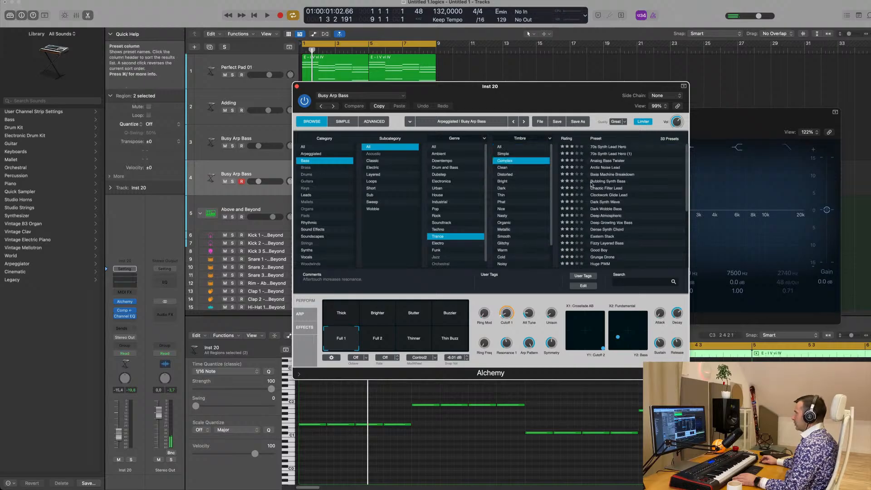
left_click(607, 203)
left_click_drag(559, 97, 597, 117)
key("space")
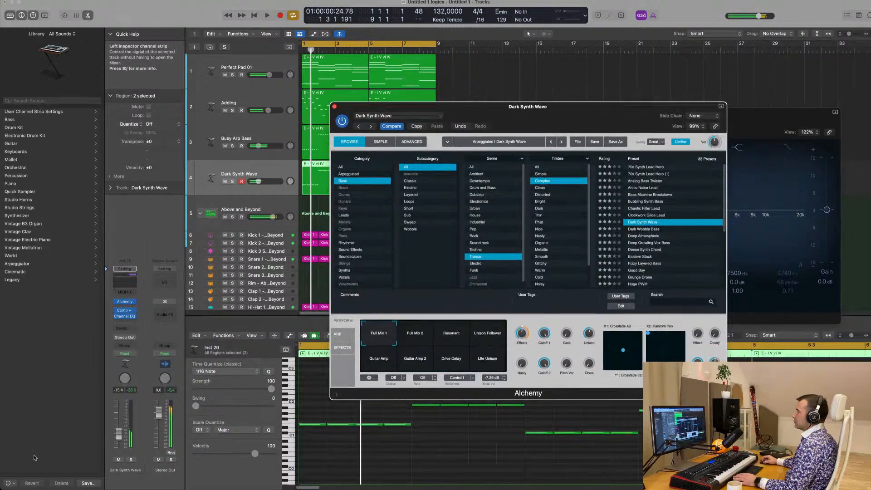
Raise the second bass track's volume to -3.9 dB and switch its Alchemy preset to Deep Atmospheric
left_click_drag(119, 435, 118, 421)
key("space")
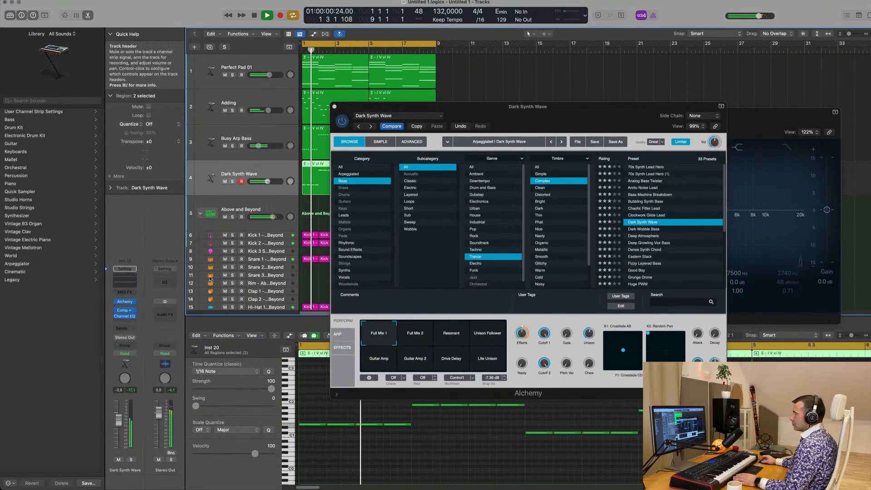
key("space")
left_click(644, 236)
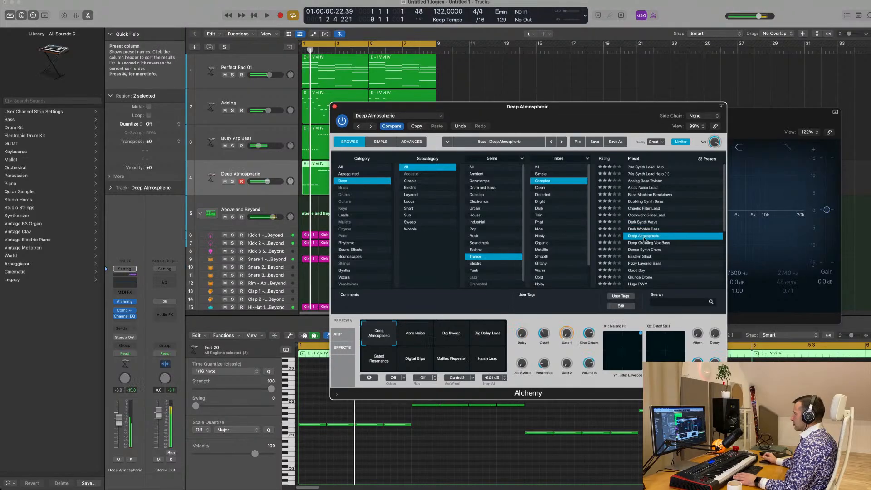
left_click_drag(543, 126, 646, 134)
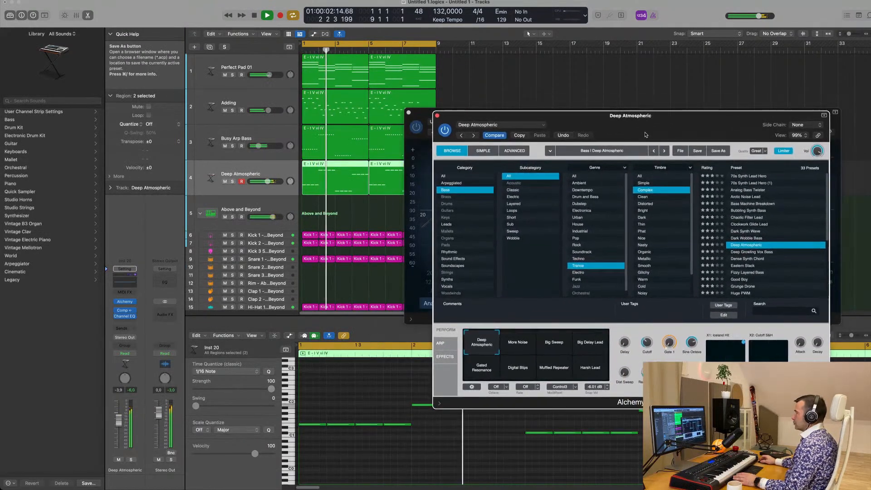
Compare the loop with the Deep Atmospheric track muted and unmuted, and lower its volume to -9.4 dB
left_click(119, 460)
left_click(119, 460)
left_click_drag(119, 421, 119, 428)
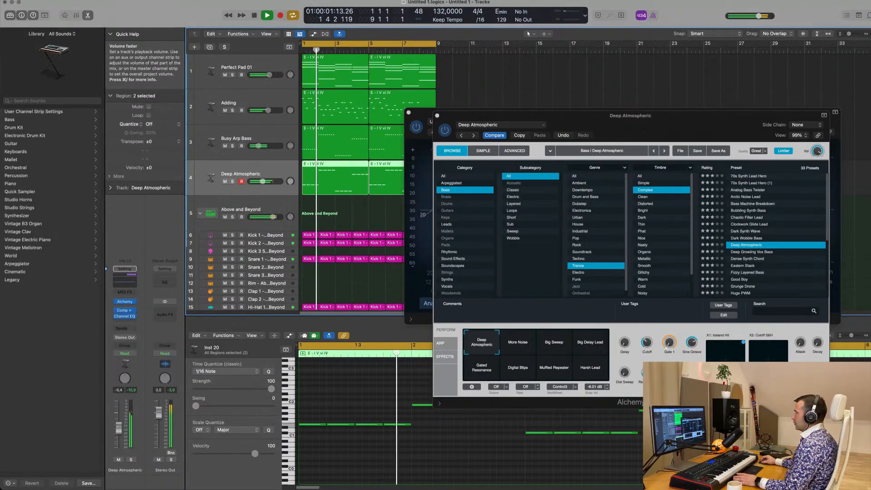
Audition the preset's other performance snapshots, including More Noise, Big Sweep and Harsh Lead, and return to Deep Atmospheric
left_click(521, 348)
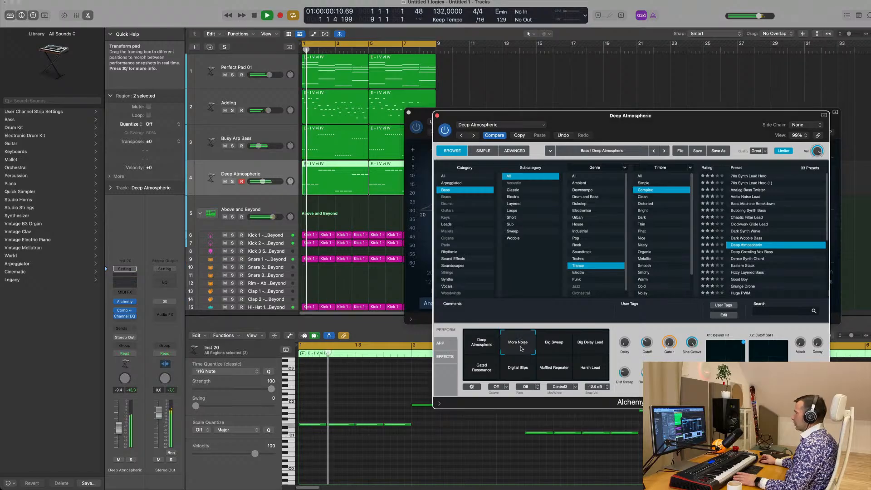
key("space")
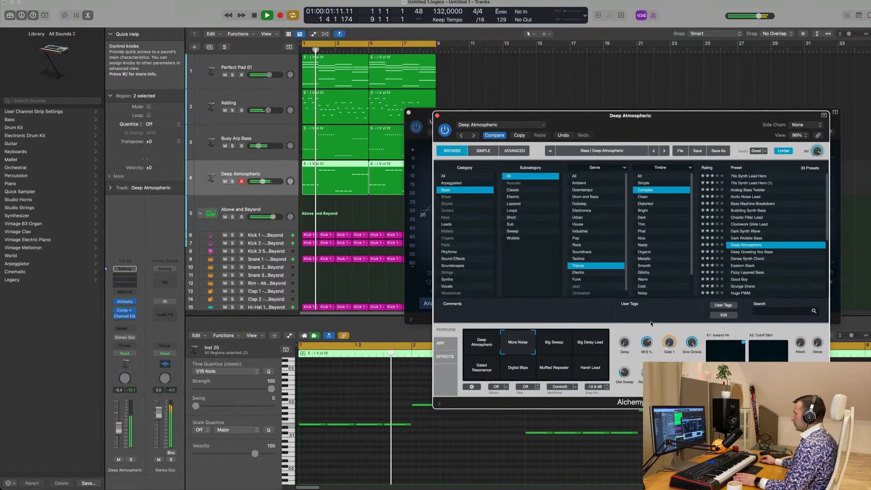
left_click(554, 344)
key("space")
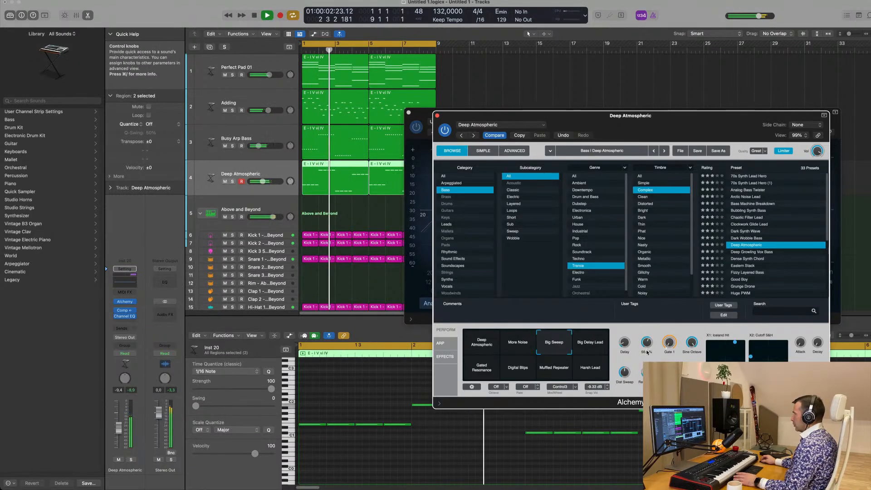
left_click(586, 345)
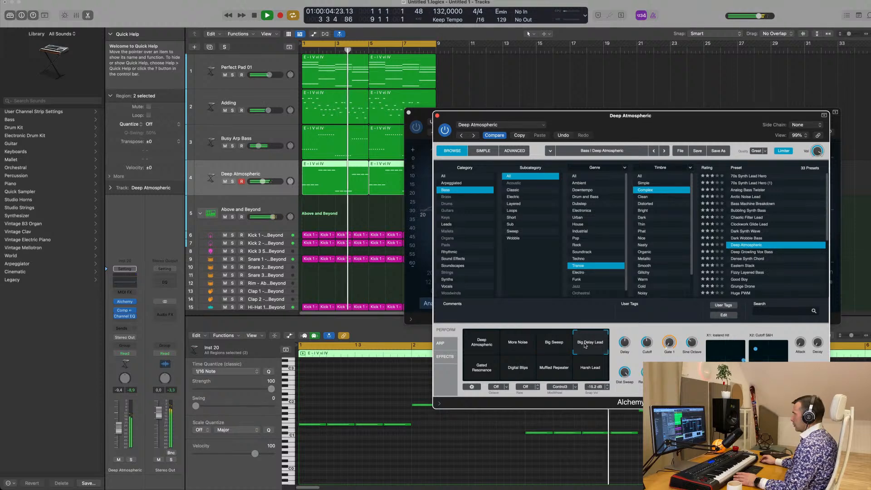
left_click(499, 377)
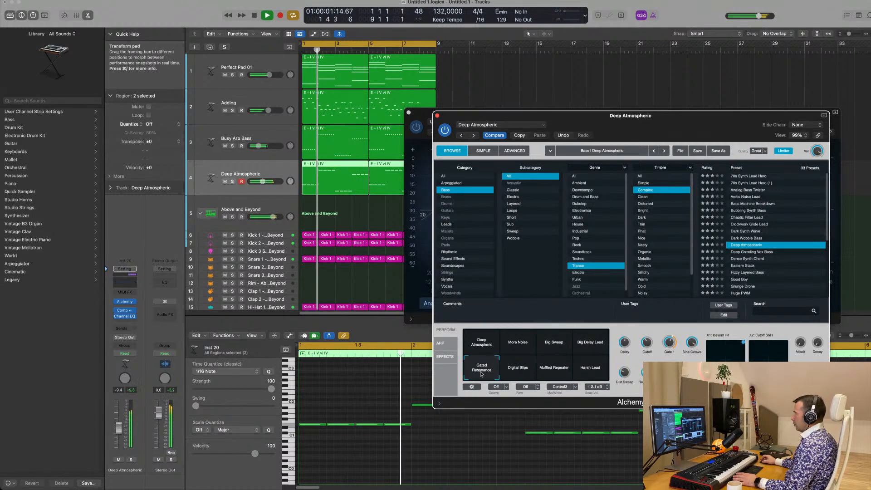
left_click(521, 374)
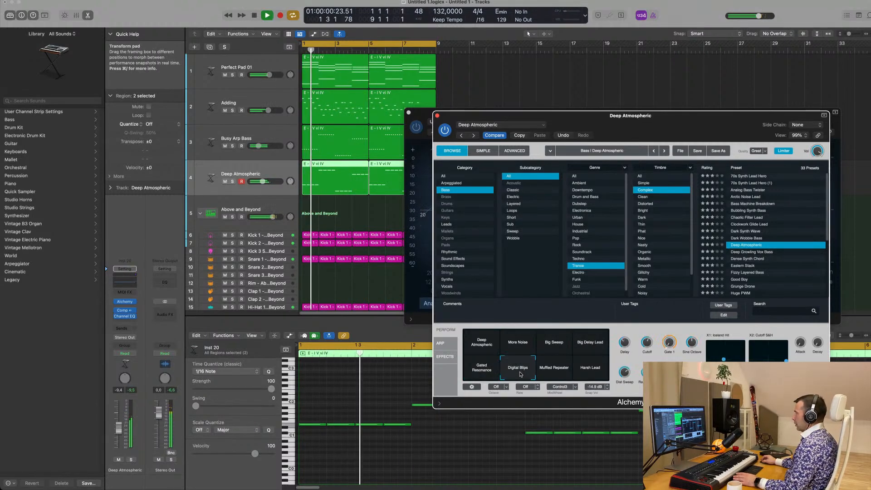
left_click(554, 374)
left_click(580, 374)
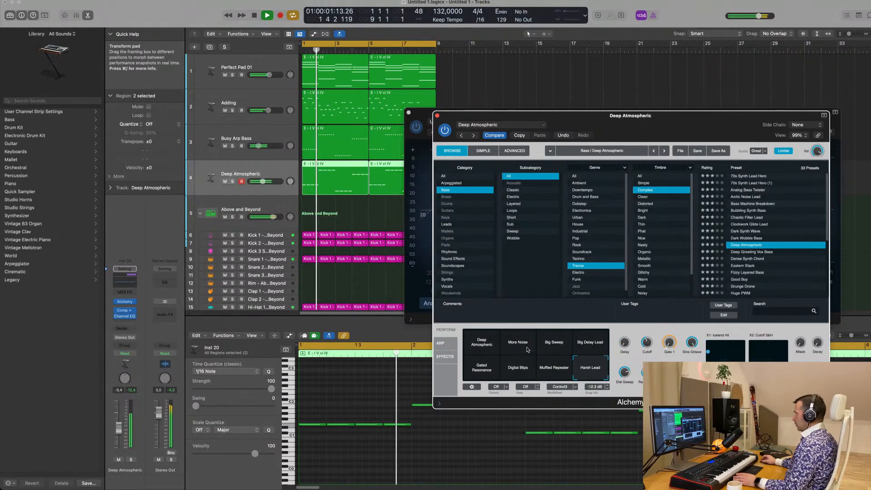
left_click(486, 349)
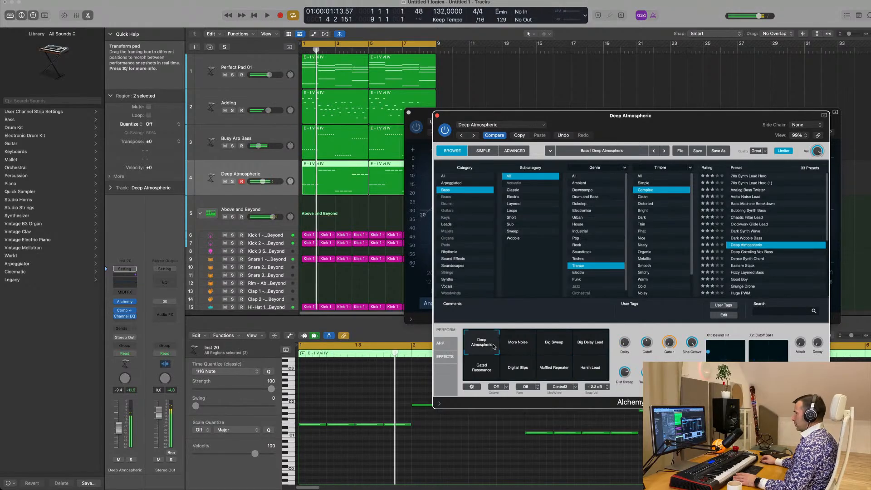
Solo the Deep Atmospheric track, inspect Alchemy's arpeggiator settings, and return to the performance controls
left_click(131, 459)
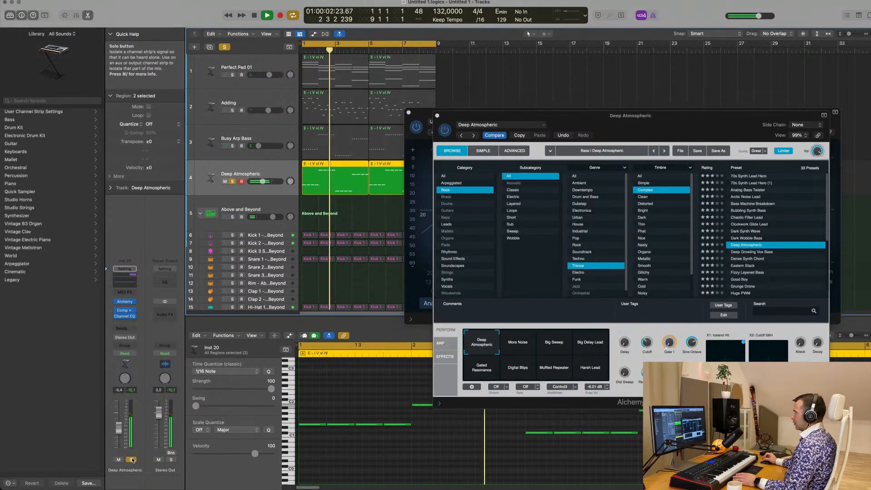
left_click(440, 343)
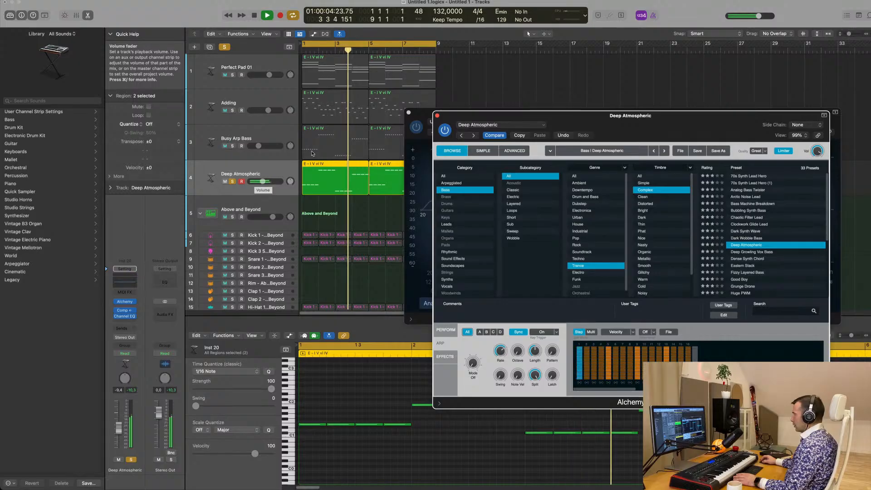
left_click_drag(669, 119, 584, 133)
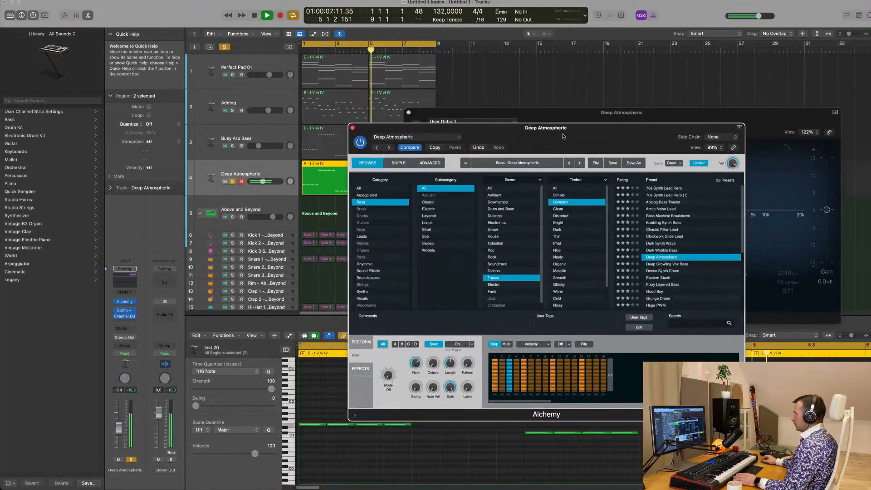
left_click(361, 343)
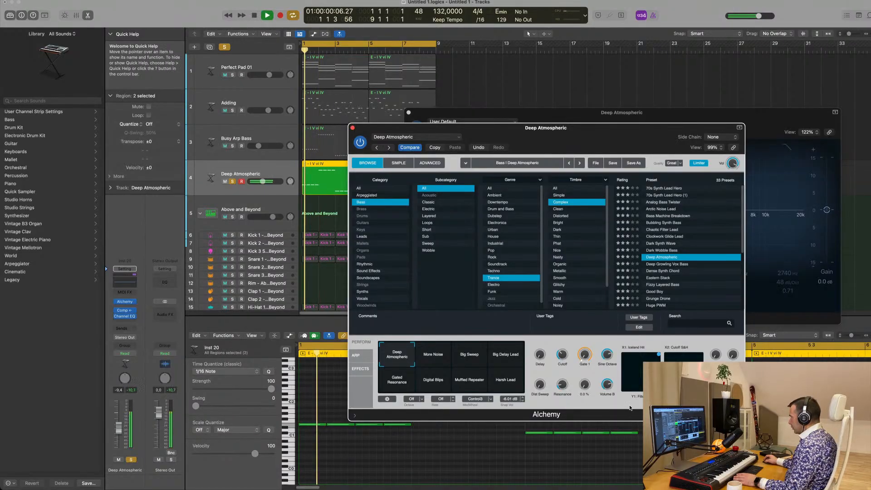
Move Alchemy's Iceland Hit and Filter Envelope XY pad to its minimum corner and audition the unsoloed bass with the full loop
mouse_move(661, 358)
left_mouse_down()
mouse_move(637, 376)
mouse_move(659, 358)
left_mouse_up()
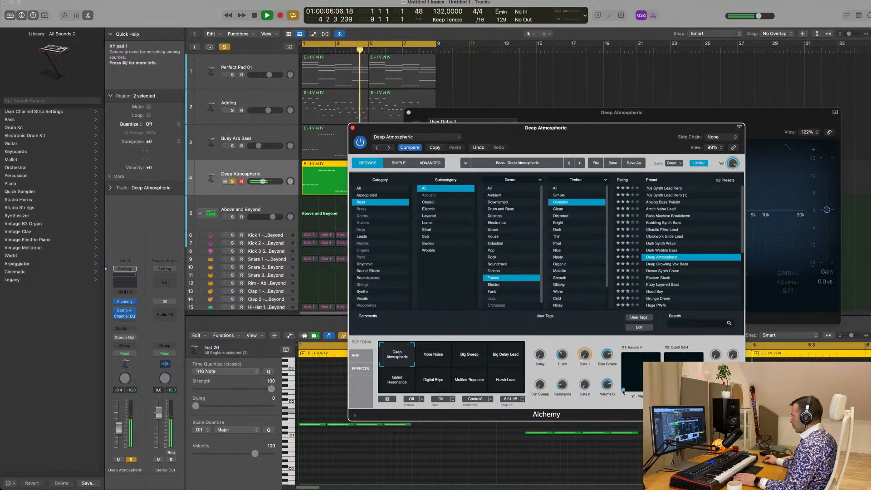
key("space")
left_click(131, 460)
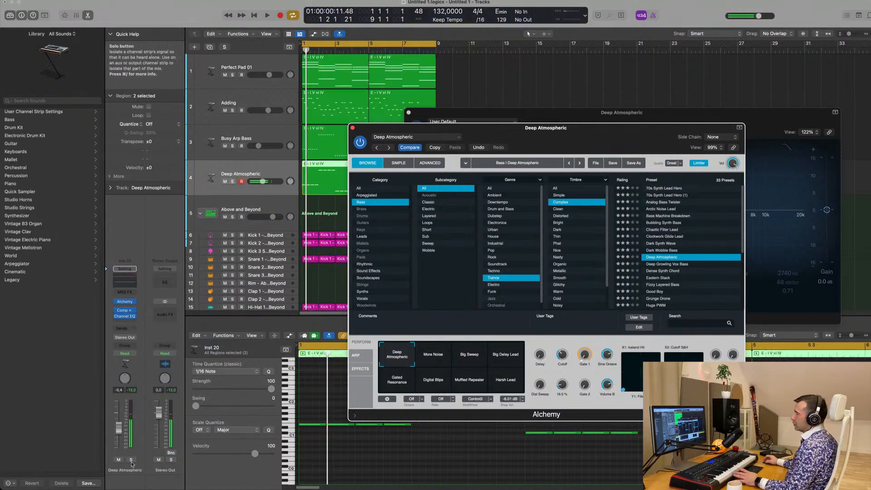
key("space")
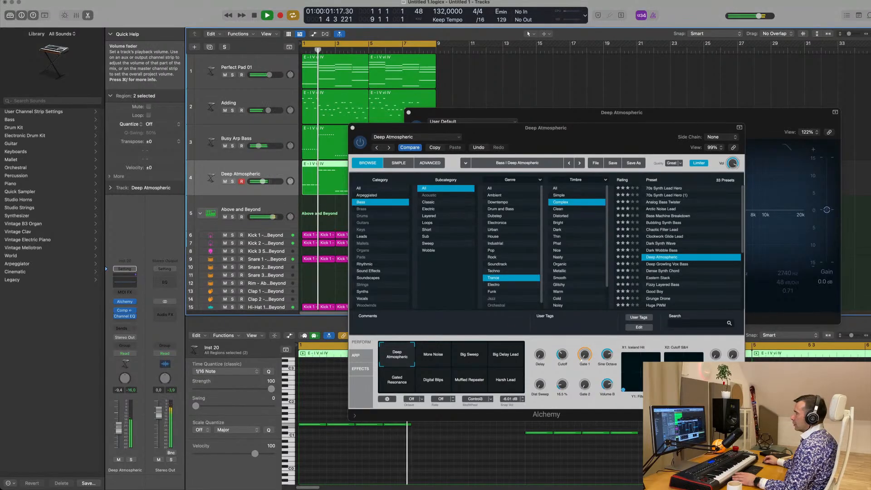
key("space")
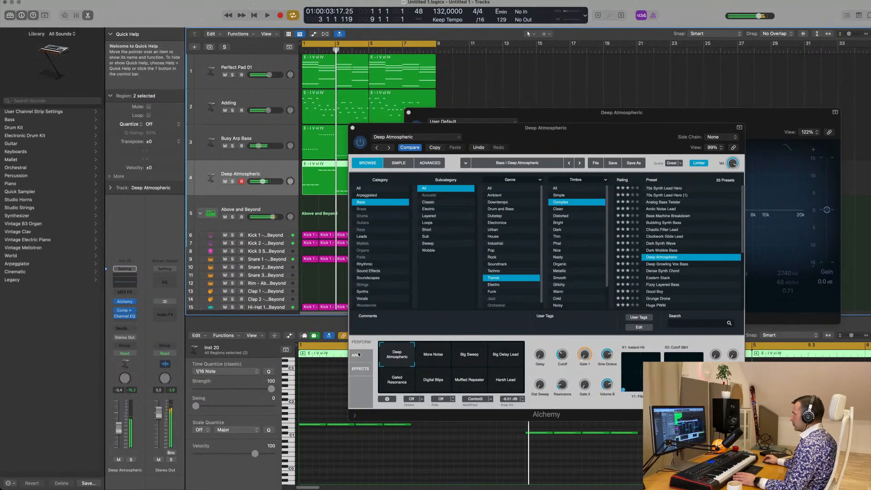
key("space")
Adjust Alchemy's Cutoff knob and Cutoff S&H XY pad while the loop plays
left_click(562, 355)
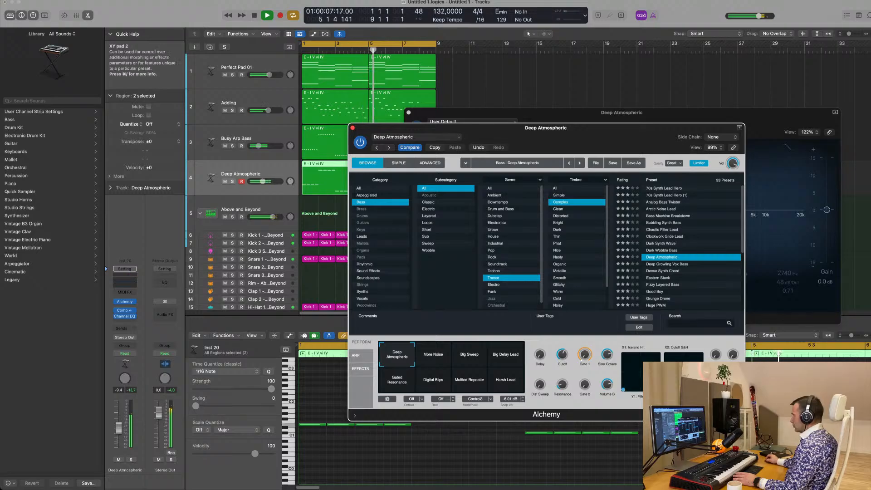
left_click_drag(671, 358, 690, 358)
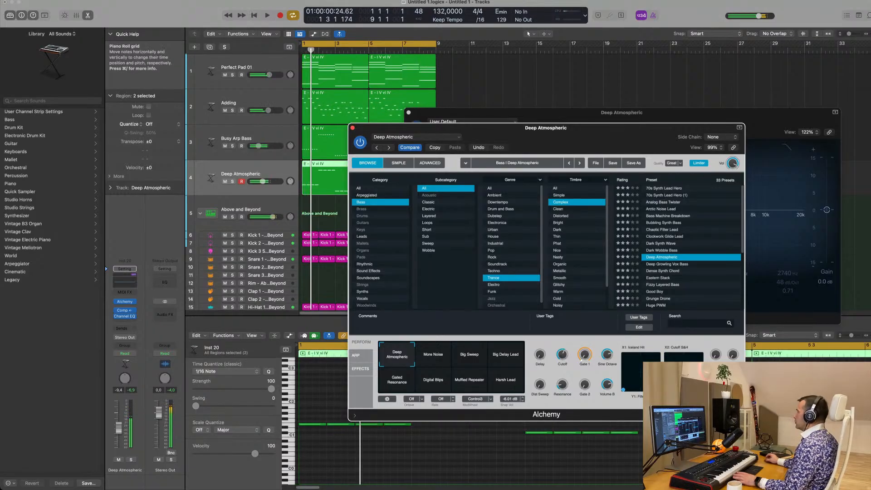
left_click_drag(583, 131, 708, 102)
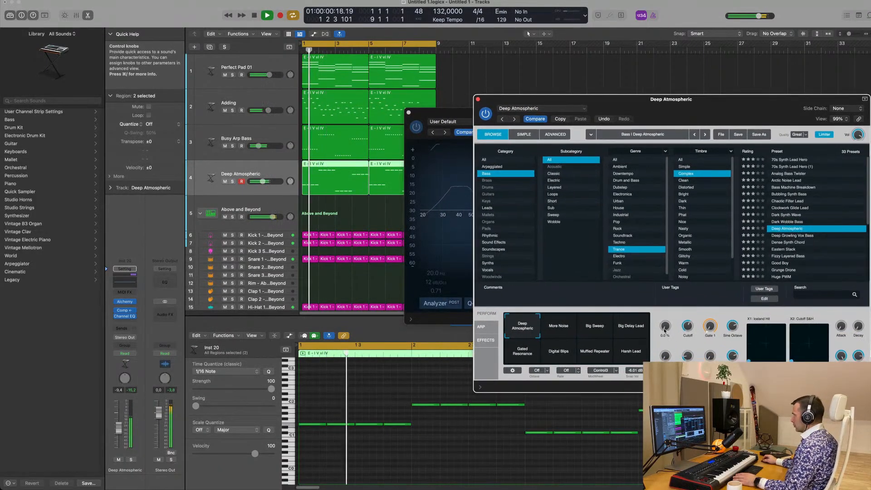
Set Alchemy's Cutoff to about 33% and raise the Deep Atmospheric track's volume to -6.2 dB
mouse_move(664, 330)
key("space")
key("space")
left_click_drag(688, 327, 690, 348)
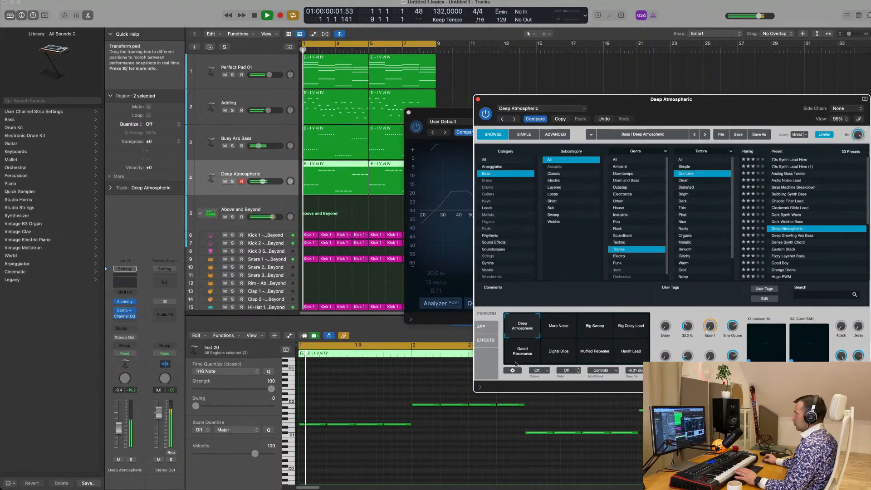
key("space")
key("space")
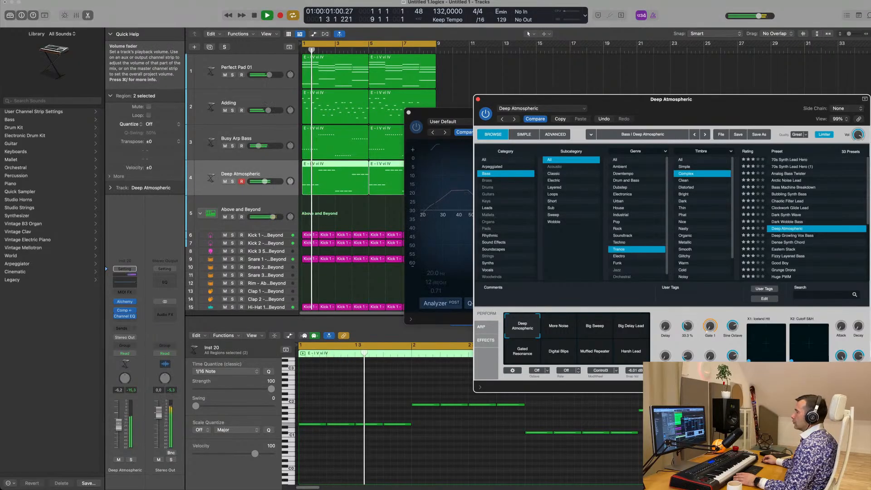
Check the Deep Atmospheric track briefly in solo and reduce Alchemy's Cutoff to about 17%
left_click(131, 460)
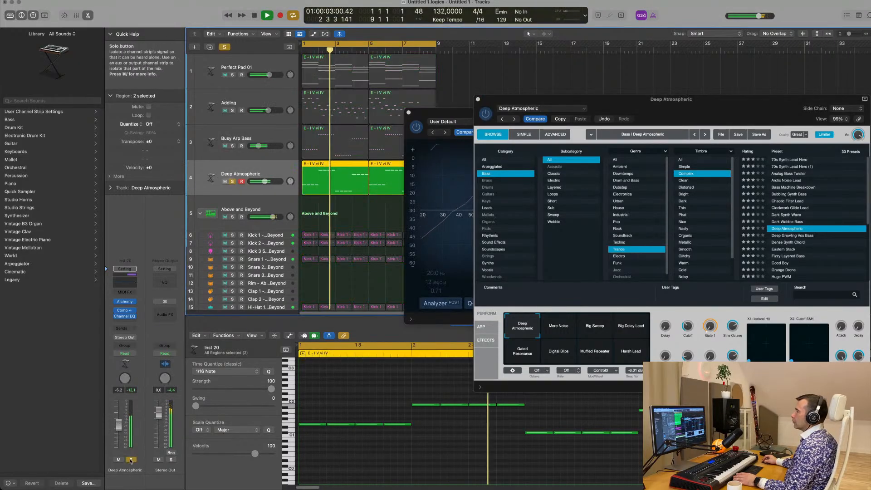
left_click(131, 460)
key("space")
key("space")
left_click(688, 337)
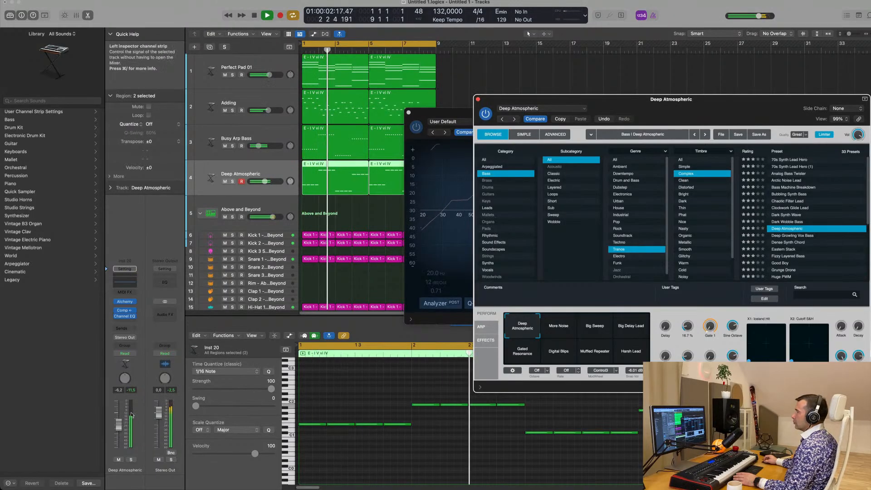
Lower the Deep Atmospheric track's volume to -7.0 dB and close its Alchemy and Channel EQ windows
left_click_drag(657, 120, 478, 188)
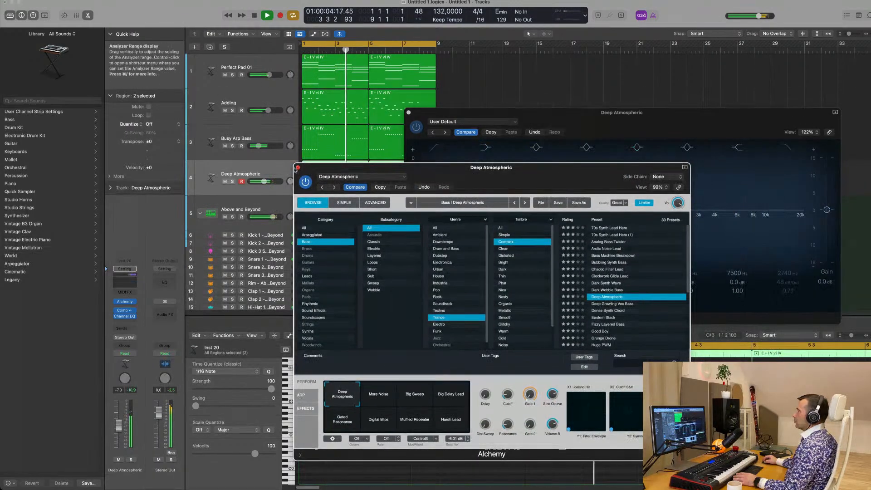
left_click_drag(597, 114, 558, 141)
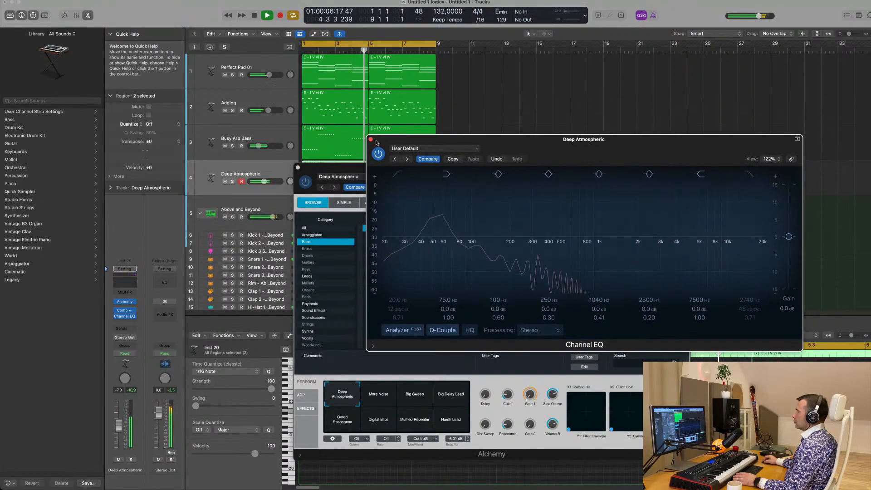
left_click(370, 140)
left_click(299, 169)
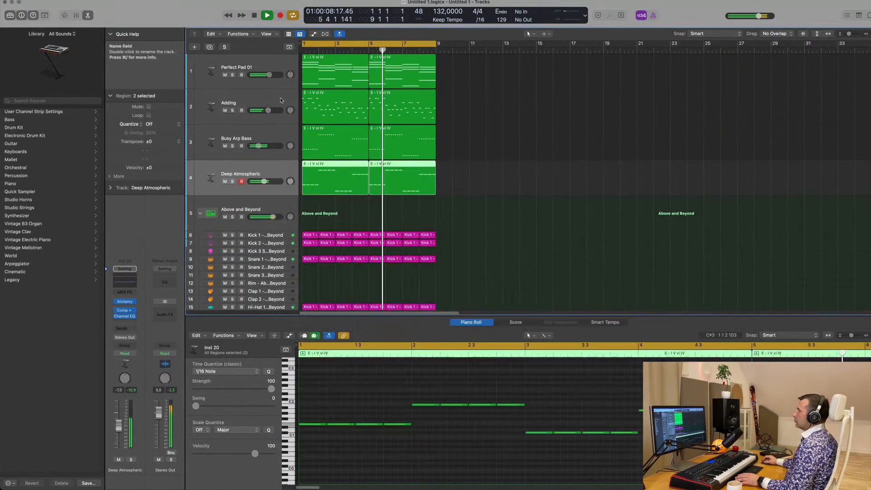
Lower the volume of the Adding track while the loop plays
left_click(236, 114)
left_click_drag(121, 420, 117, 430)
scroll(521, 244, "down", 1)
scroll(516, 245, "down", 4)
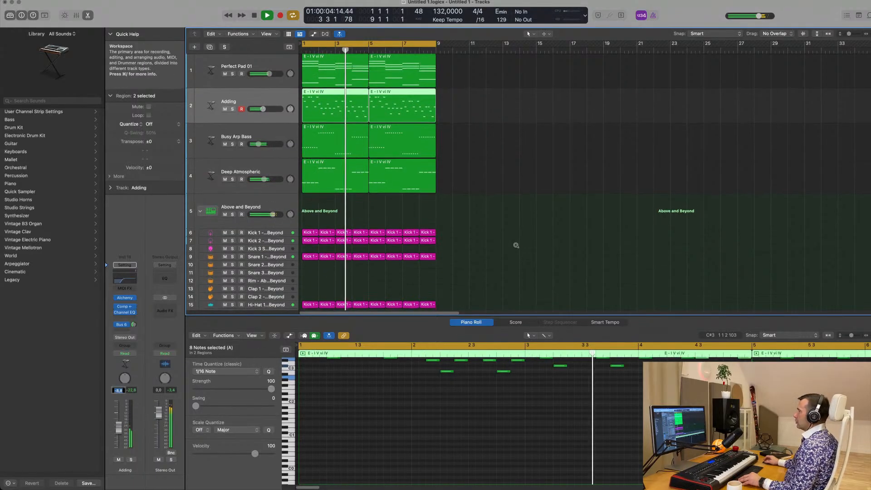
scroll(471, 250, "down", 3)
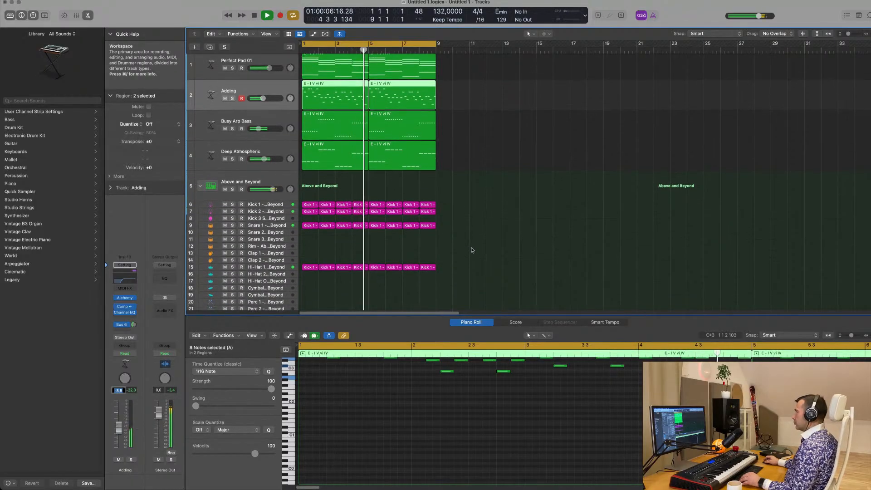
scroll(552, 160, "up", 4)
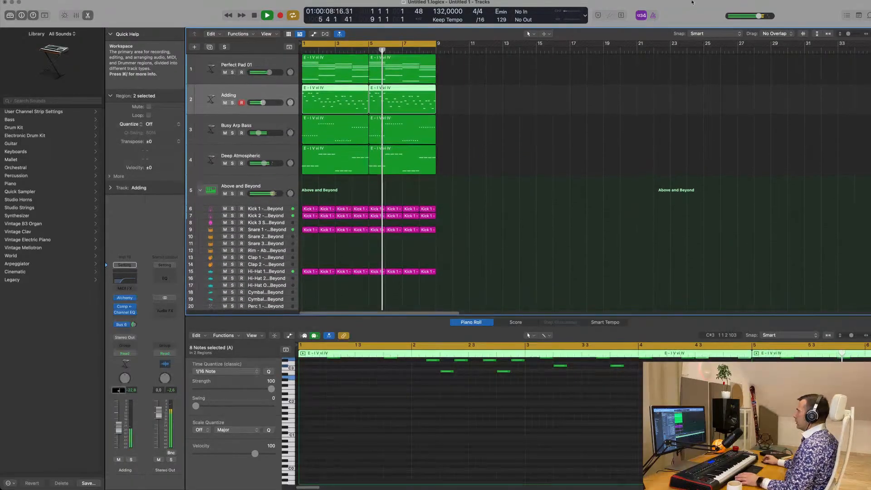
left_click(668, 0)
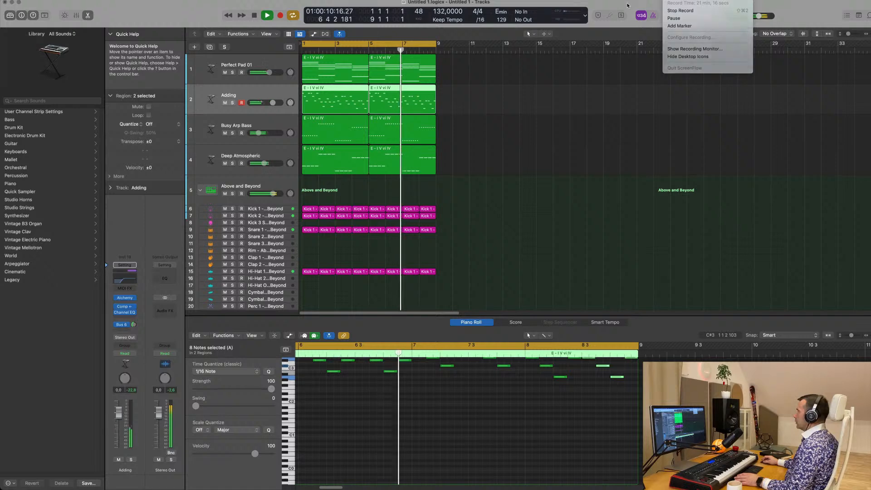
Stop playback and repeat all regions three times so the arrangement extends to bar 33
left_click(485, 167)
key("space")
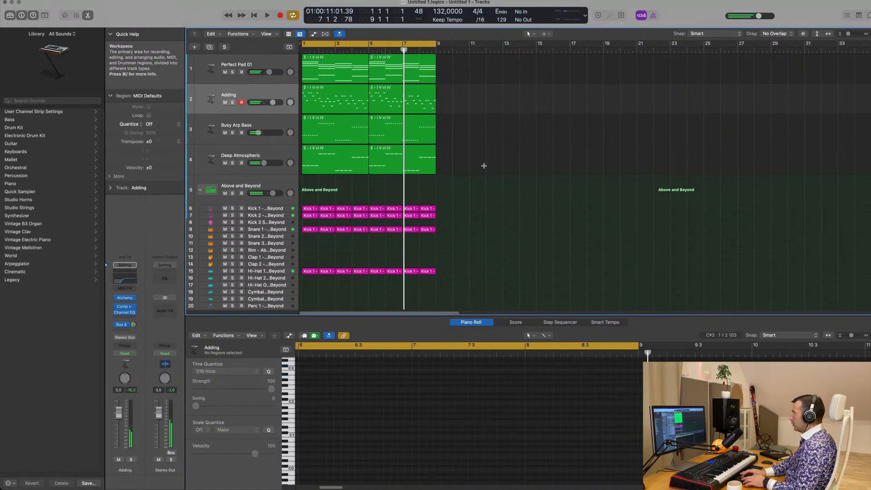
key("super+a")
key("super+r")
key("super+r")
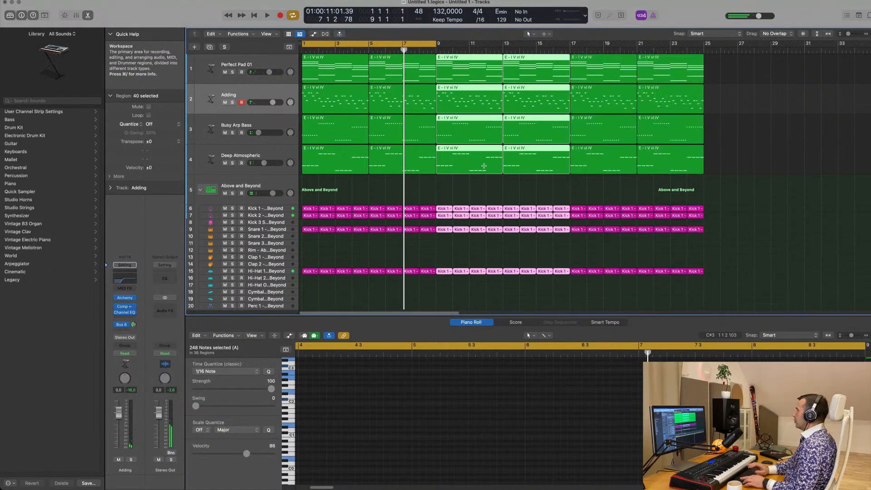
key("super+r")
key("super+Left")
key("super+Left")
key("super+Left")
key("super+Left")
key("super+Left")
key("super+Left")
key("super+Left")
key("space")
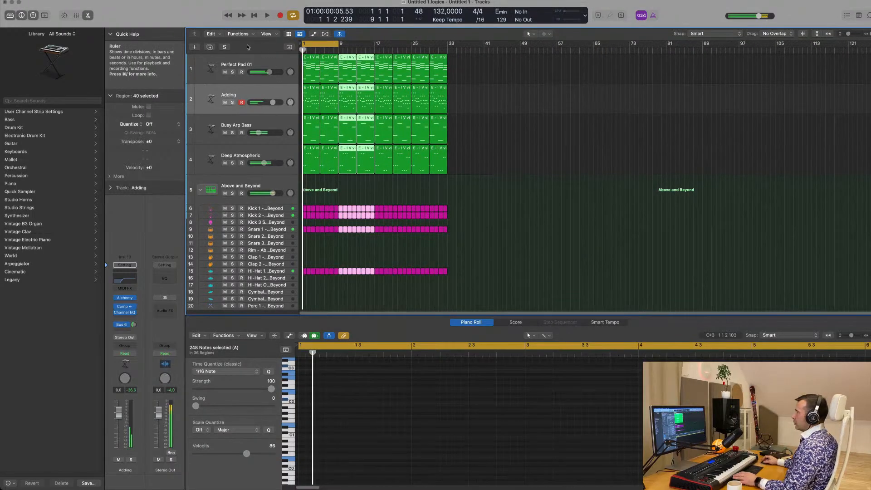
Show the secondary ruler above the tracks and clear the region selection
left_click(265, 34)
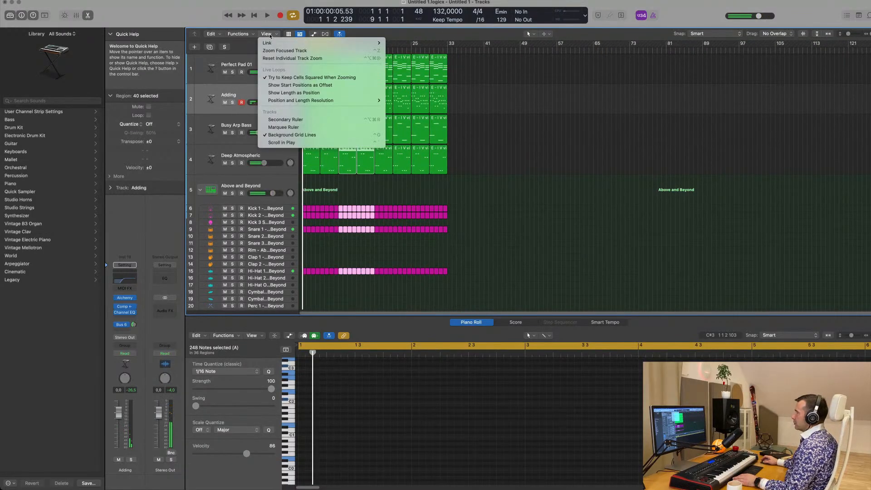
left_click(300, 120)
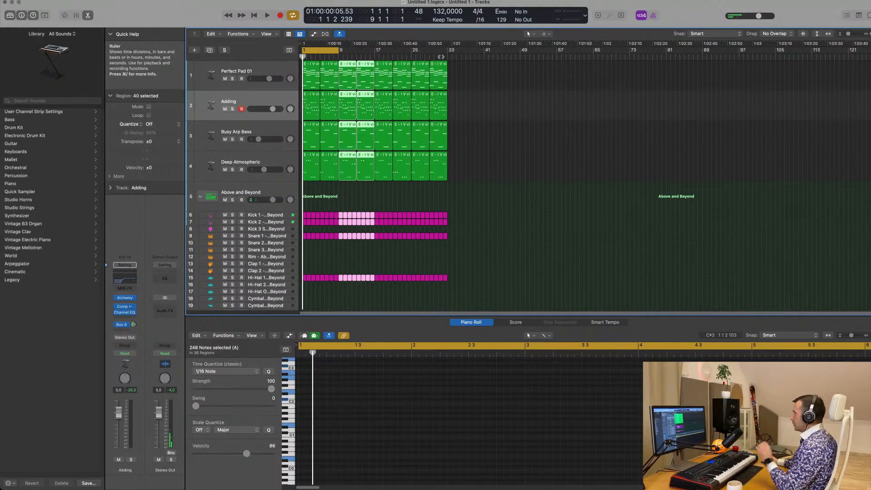
left_click(519, 103)
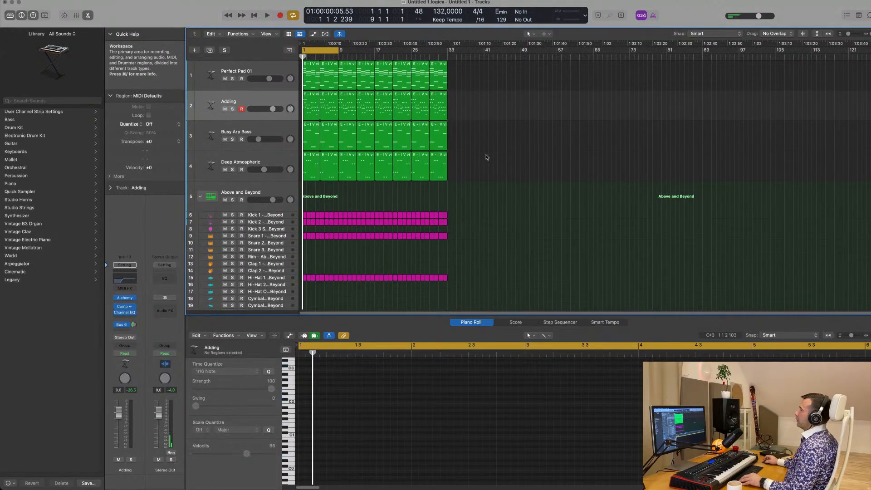
key("super+Right")
key("super+Right")
key("super+Right")
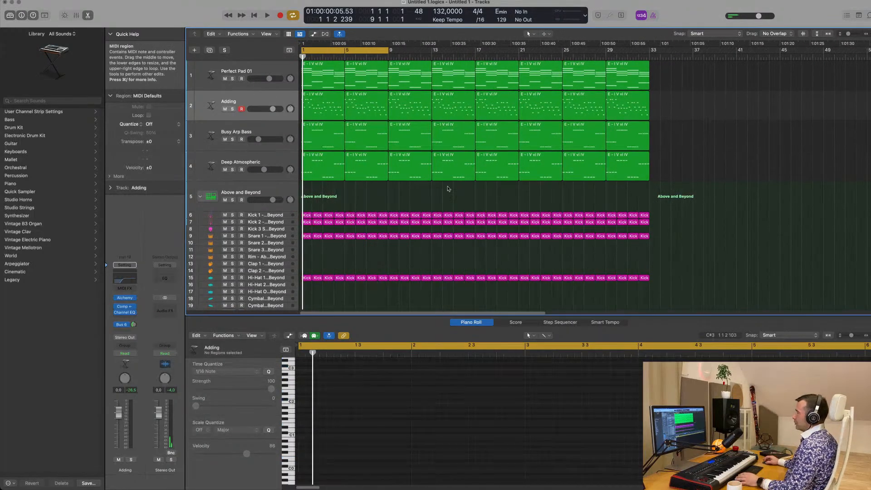
Add a duplicate of the Above and Beyond drum track, load the Roland TR-909 kit on it and expand its drum pieces
key("space")
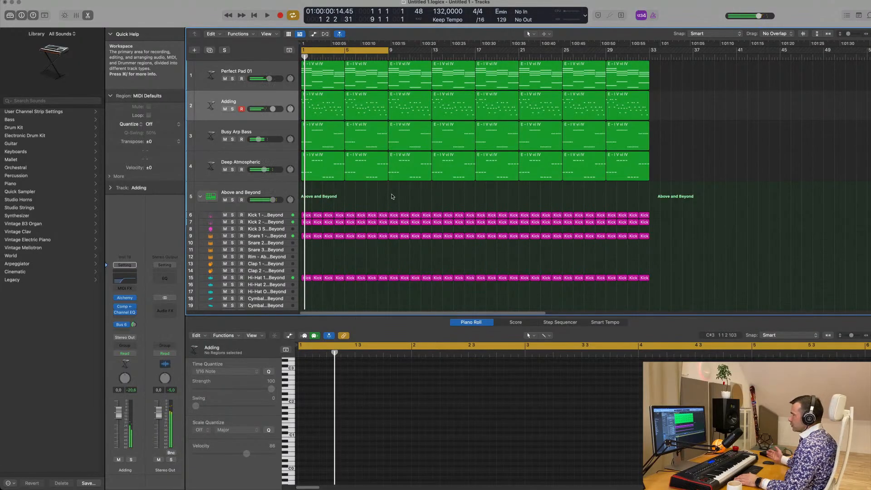
scroll(355, 274, "down", 3)
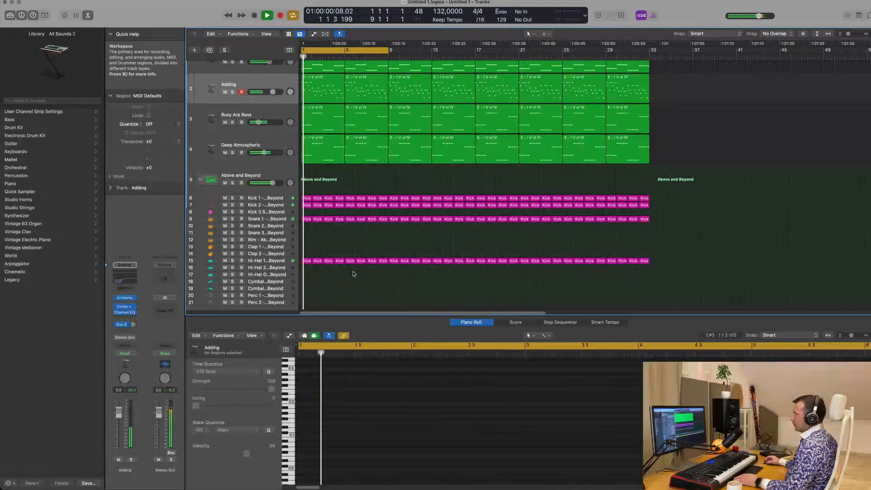
scroll(354, 274, "down", 2)
key("space")
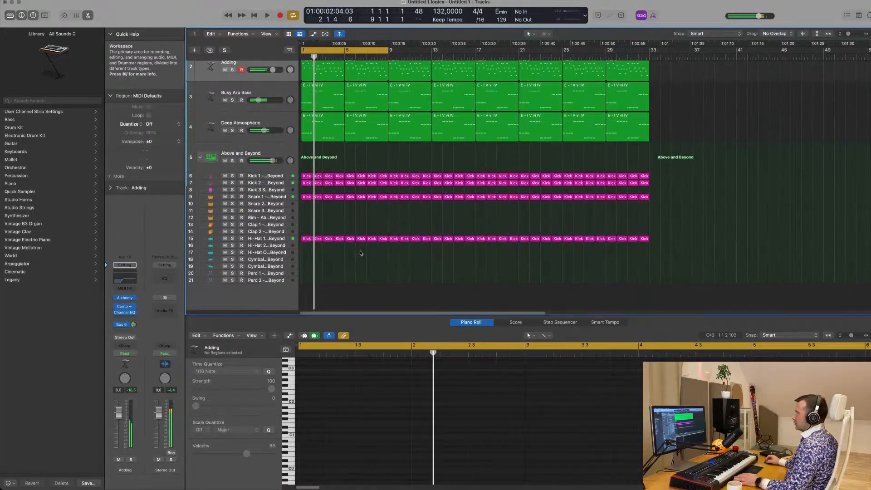
left_click(272, 152)
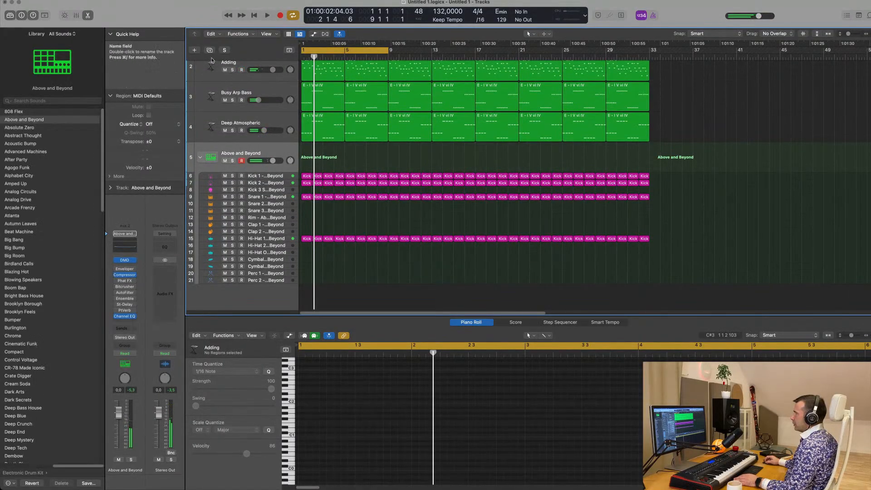
left_click(209, 50)
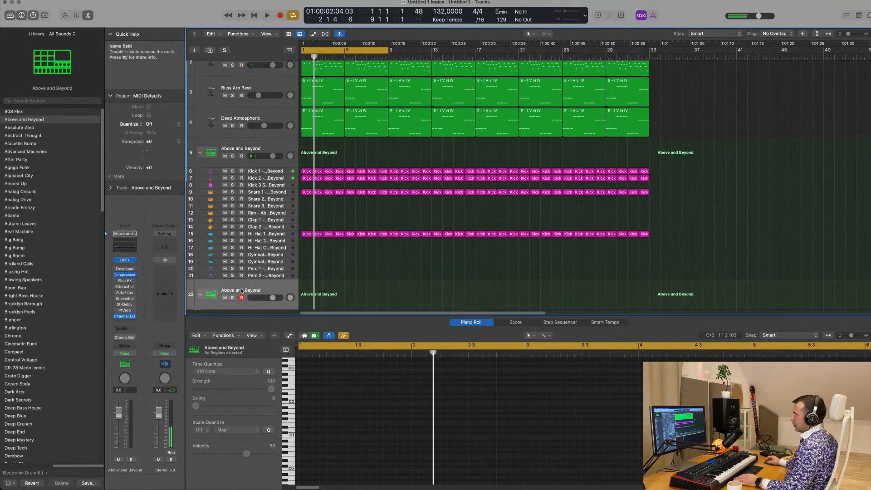
scroll(77, 279, "down", 1)
scroll(78, 279, "down", 15)
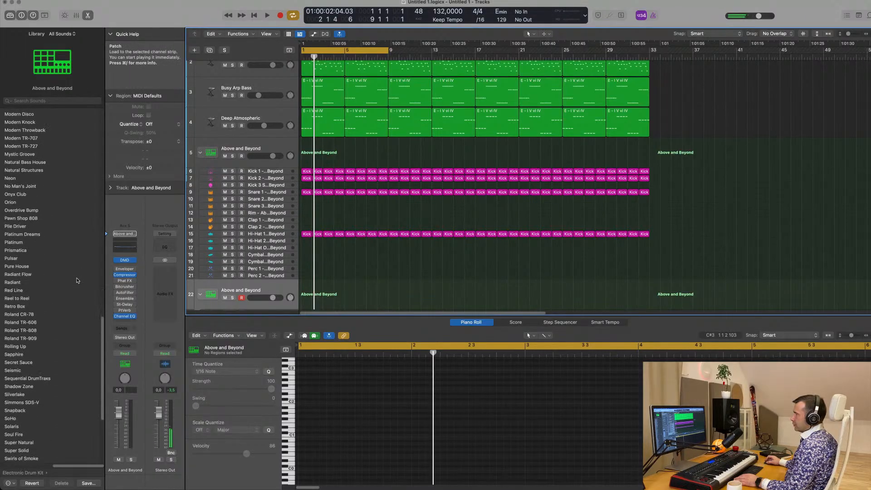
left_click(30, 289)
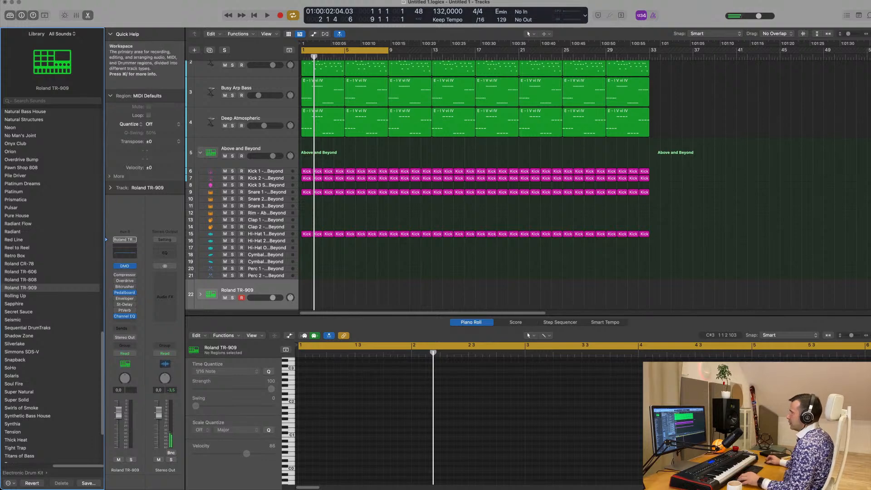
scroll(366, 253, "down", 5)
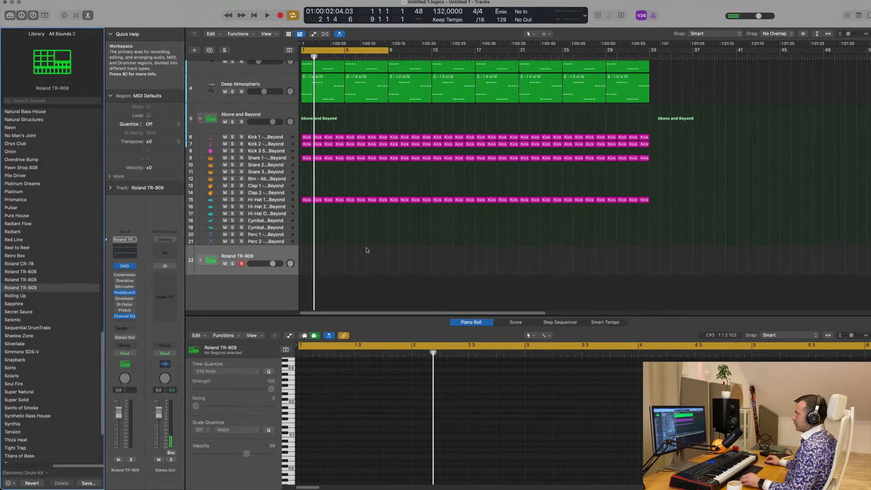
left_click(200, 261)
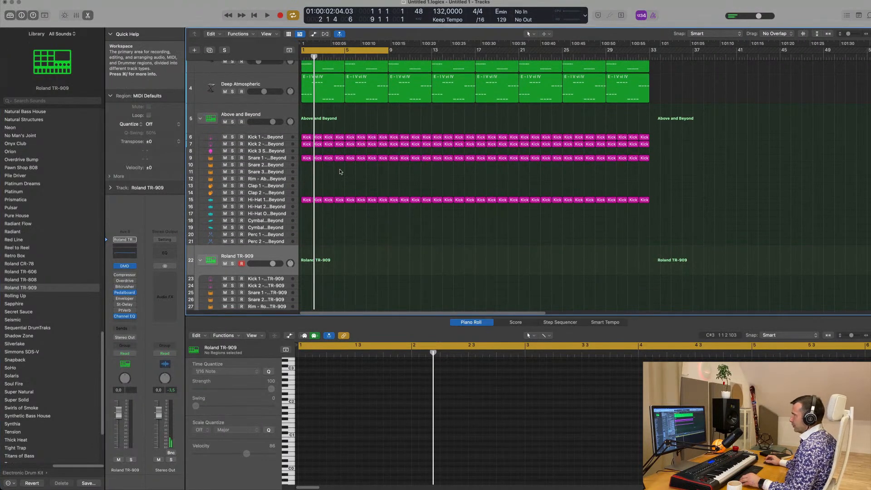
Color and name all regions in the arrangement by their tracks
key("super+a")
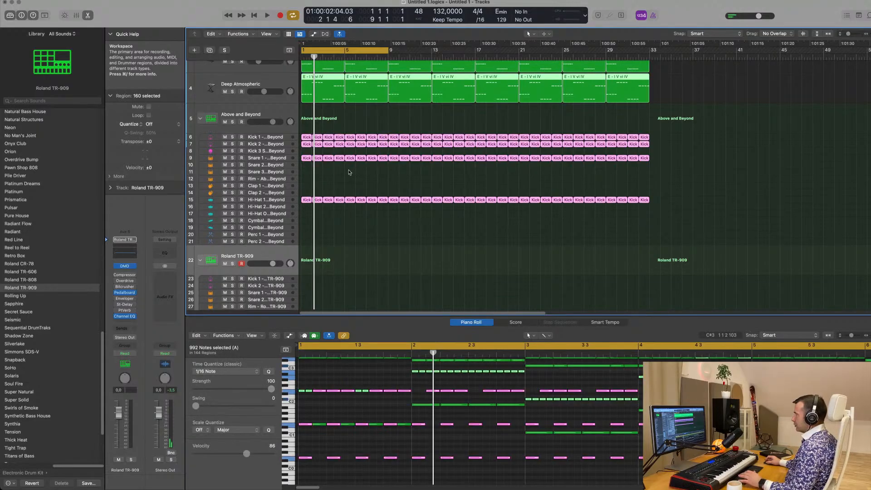
right_click(375, 162)
left_click(375, 163)
right_click(371, 161)
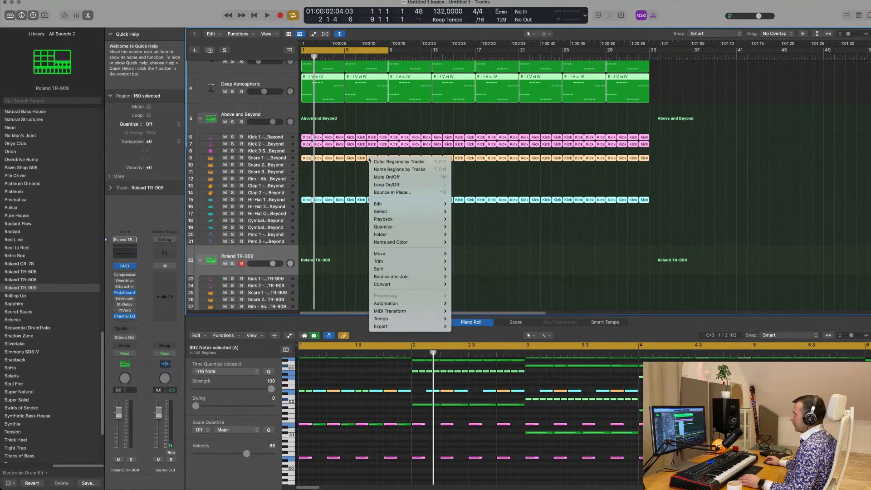
left_click(383, 170)
right_click(349, 168)
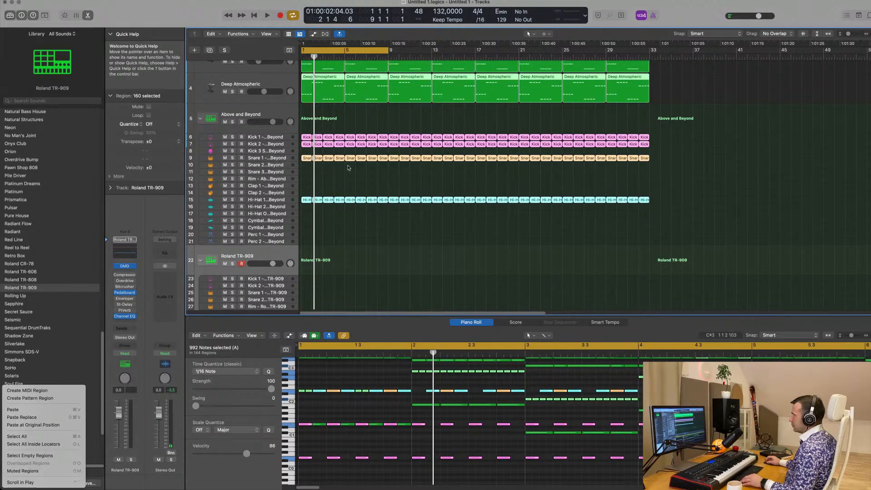
left_click(379, 225)
Copy a one-bar Hi-Hat 1 region from the Above and Beyond kit to bar 1 of the Roland TR-909's first closed hi-hat track
scroll(346, 188, "down", 4)
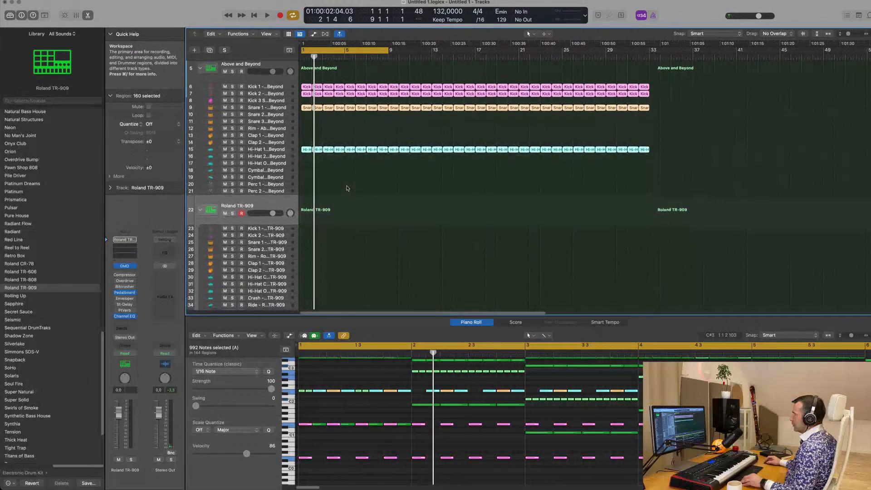
left_click(318, 149)
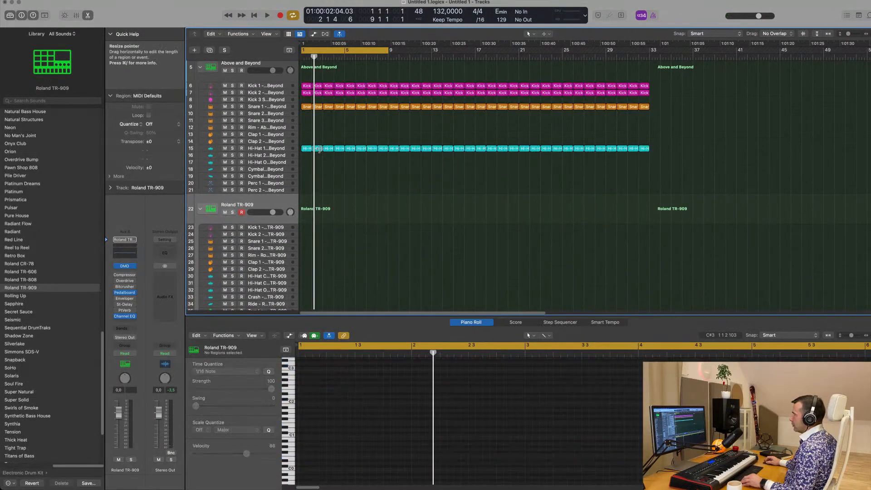
left_click_drag(319, 150, 304, 260)
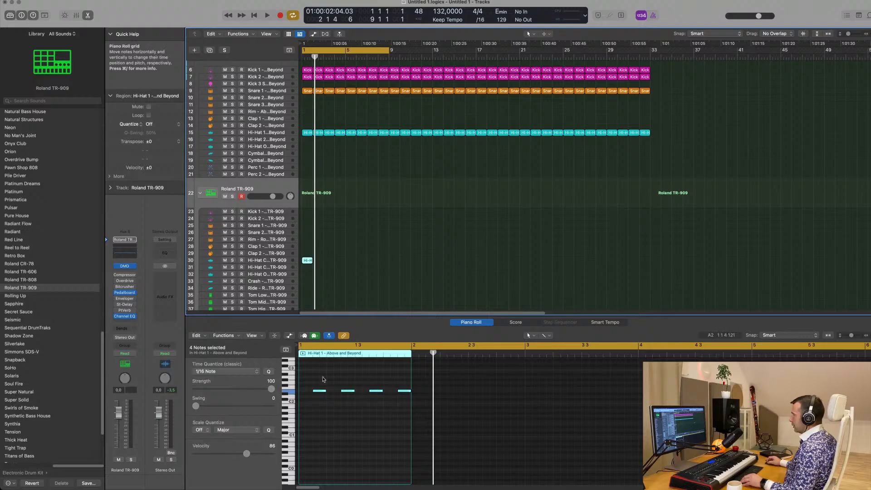
Shorten the four hi-hat notes to sixteenths and copy them to fill bar 1 with continuous sixteenth notes
left_click_drag(314, 378, 404, 390)
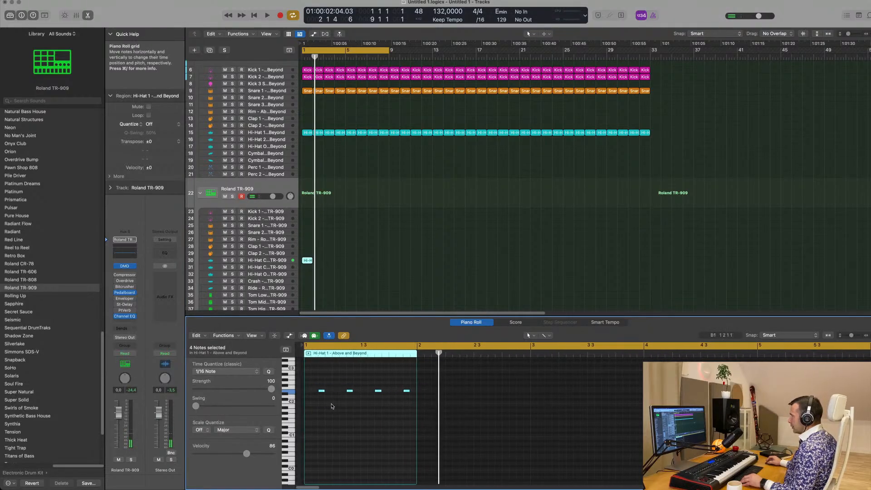
mouse_move(316, 393)
left_mouse_down()
mouse_move(302, 391)
mouse_move(324, 393)
left_mouse_up()
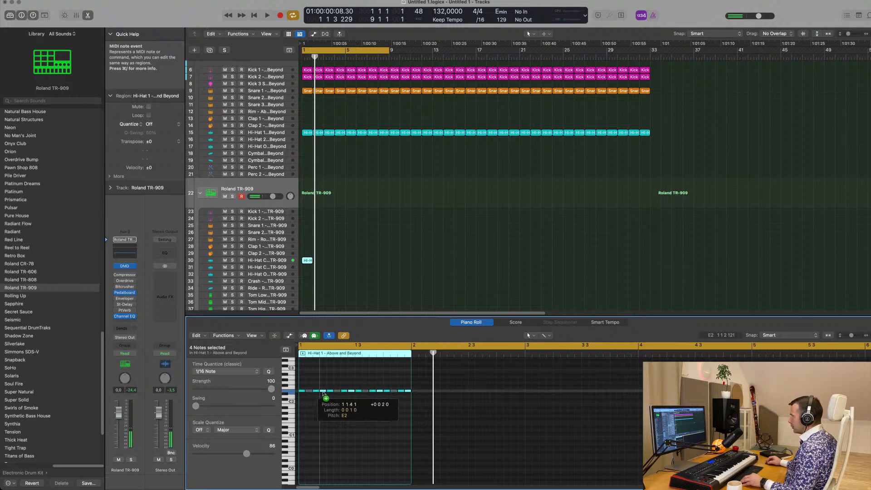
left_click(335, 263)
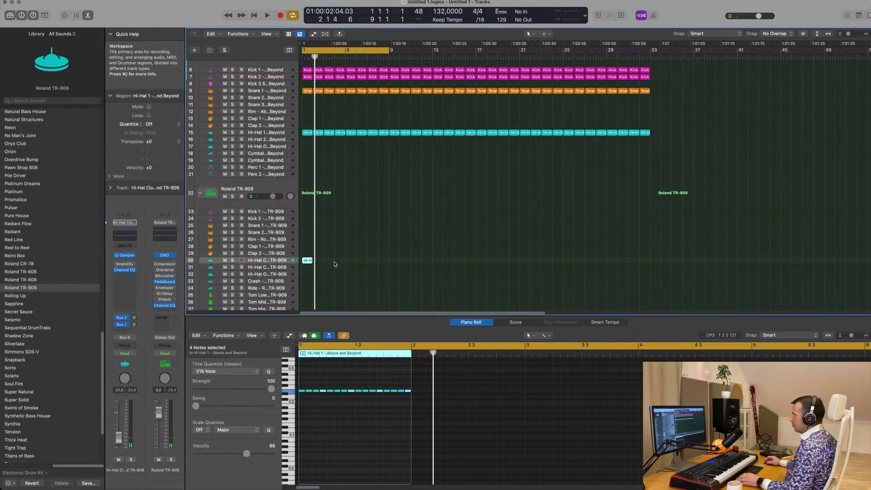
Repeat the one-bar closed hi-hat region along its Roland TR-909 track up to bar 33
left_click(298, 263)
left_click_drag(349, 253, 304, 280)
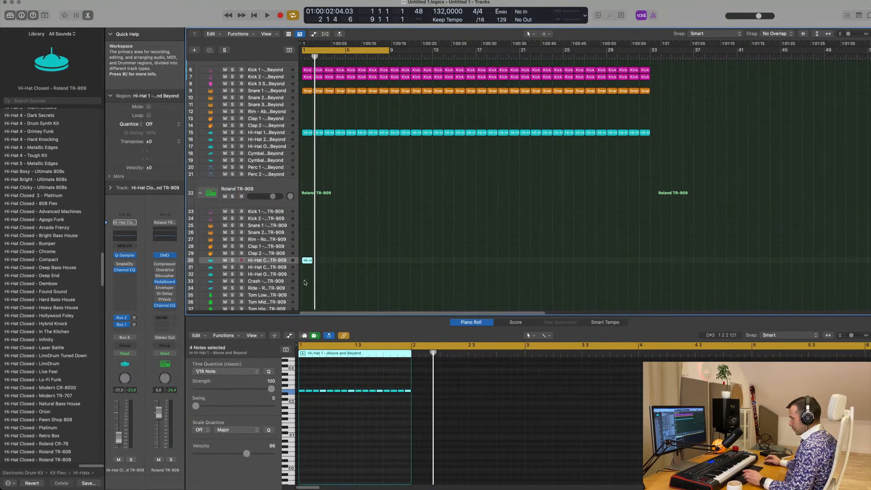
key("super+r")
key("super+r")
key("super+r")
left_click_drag(367, 254, 310, 267)
key("super+r")
key("super+r")
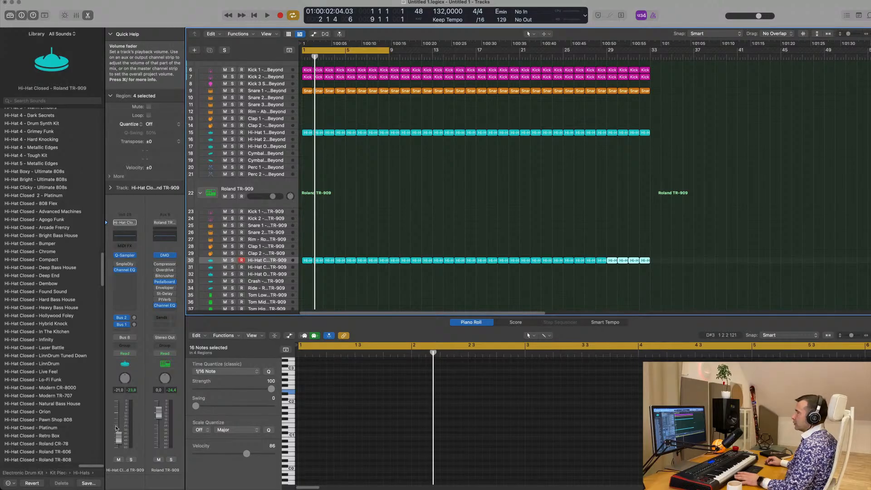
Set the Roland TR-909 closed hi-hat's volume to -31.0 dB and play the arrangement from the start
key("space")
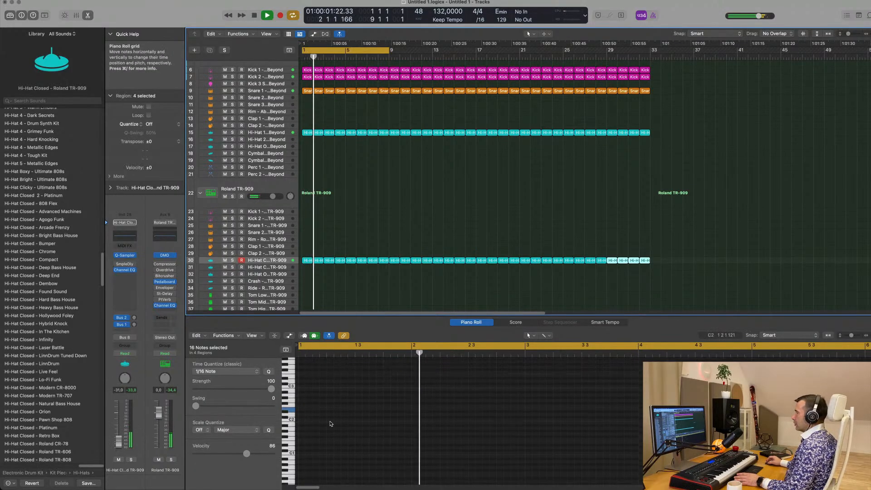
scroll(330, 424, "down", 10)
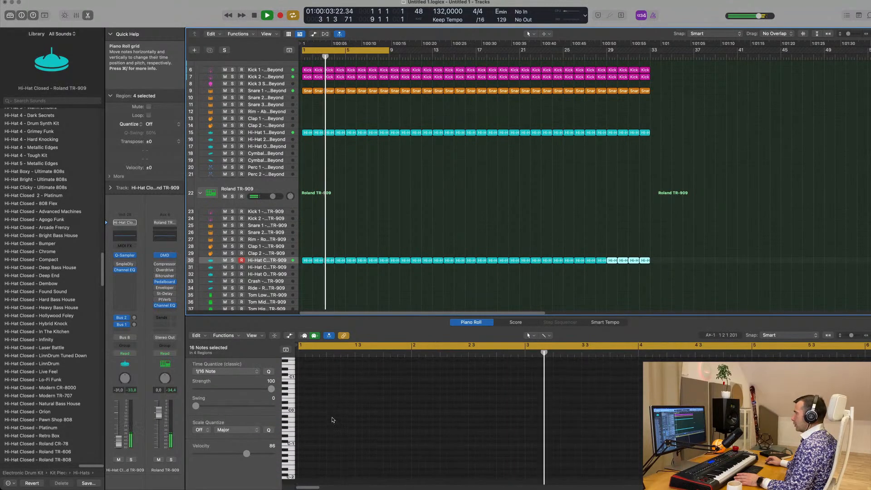
scroll(333, 419, "up", 20)
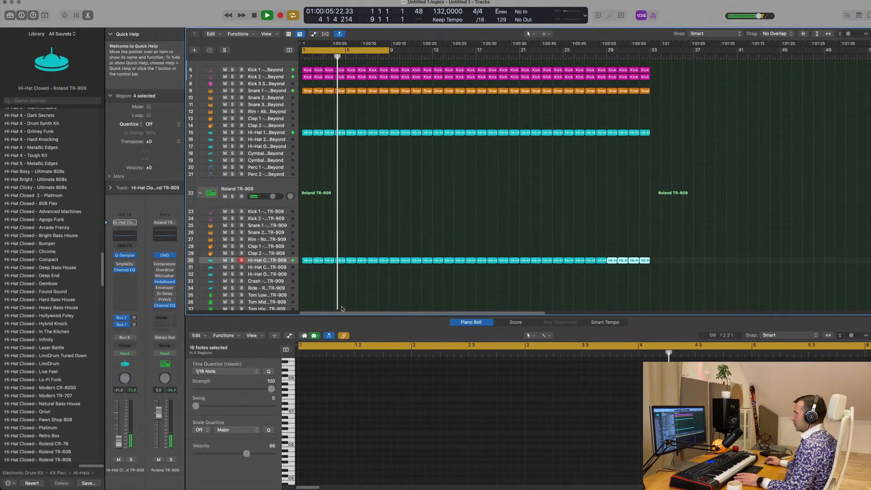
Select all closed hi-hat regions on the Roland TR-909 track and transpose their notes up one octave
left_click(630, 277)
left_click_drag(633, 267, 302, 268)
scroll(316, 422, "down", 18)
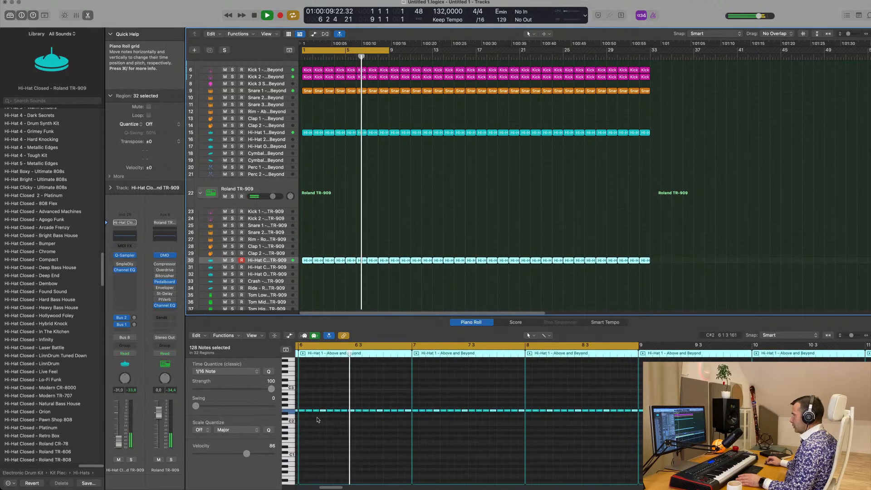
scroll(318, 420, "up", 6)
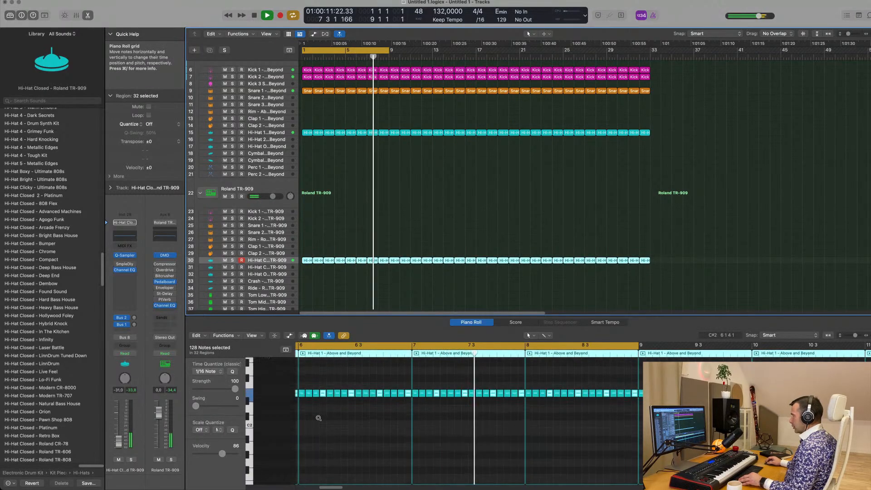
scroll(340, 419, "down", 4)
left_click(359, 419)
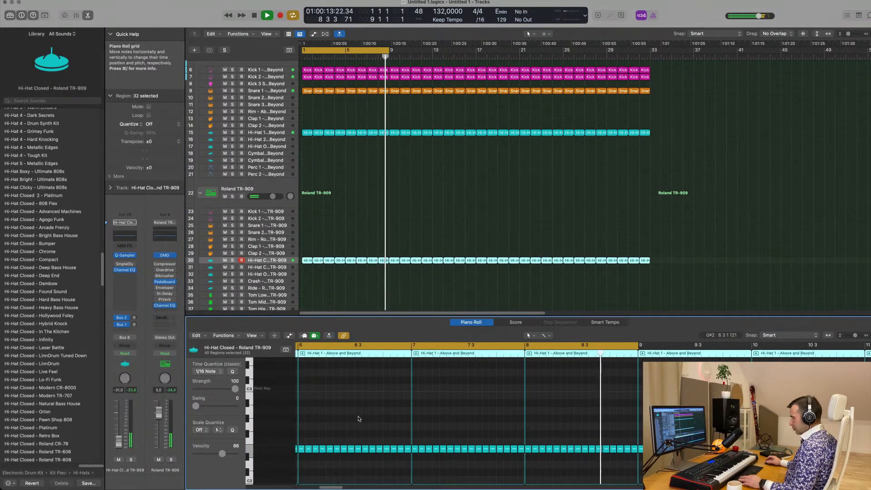
key("super+a")
key("alt+shift+Up")
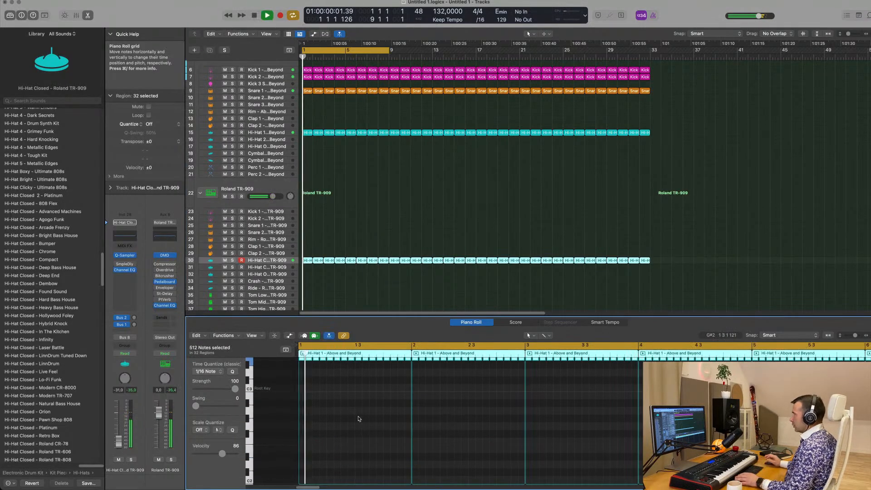
Transpose the closed hi-hat notes back down one octave and play the arrangement from the start
key("alt+shift+Down")
key("space")
key("space")
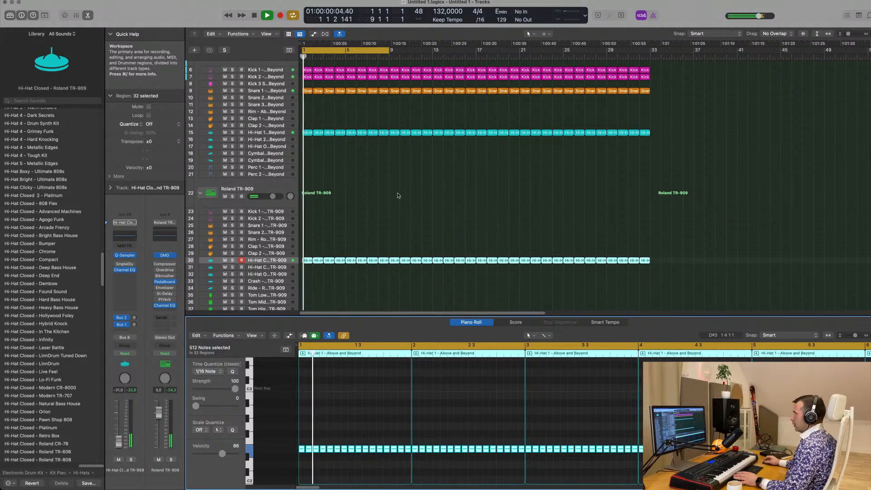
Set the closed hi-hat's volume to -30.0 dB and enable a Channel EQ low cut at roughly 500–600 Hz
left_click_drag(123, 441, 122, 449)
key("space")
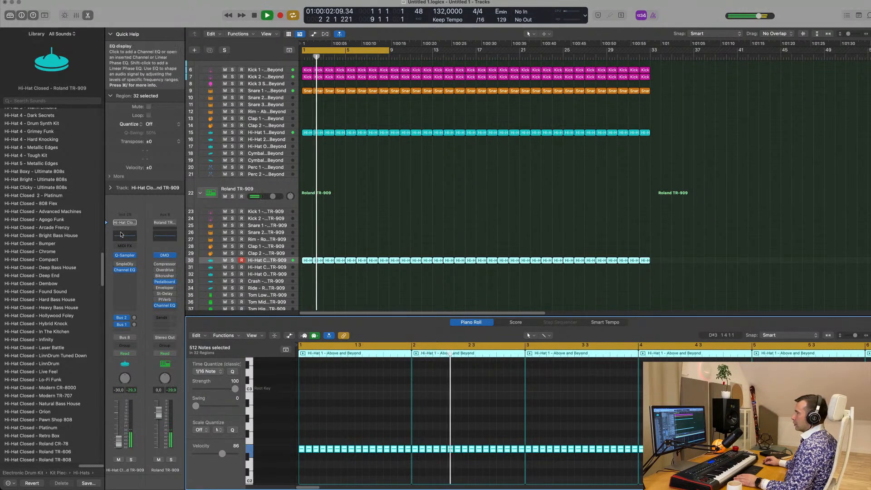
left_click(307, 123)
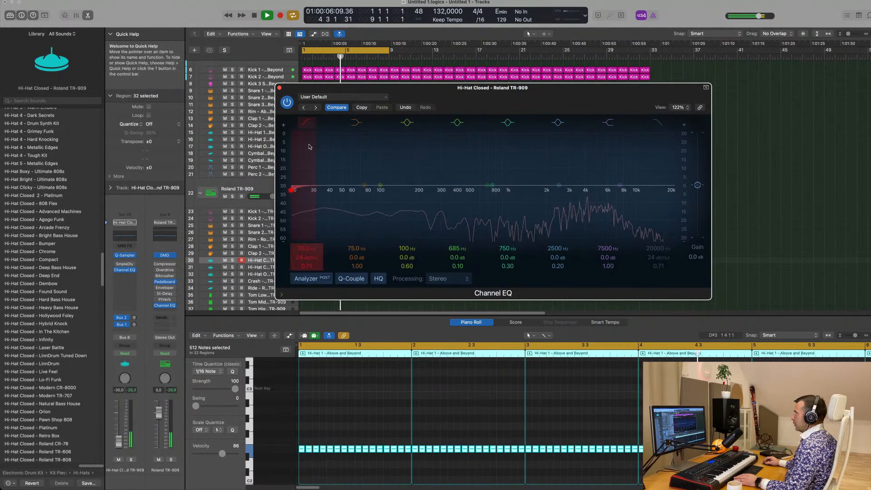
left_click_drag(301, 191, 477, 178)
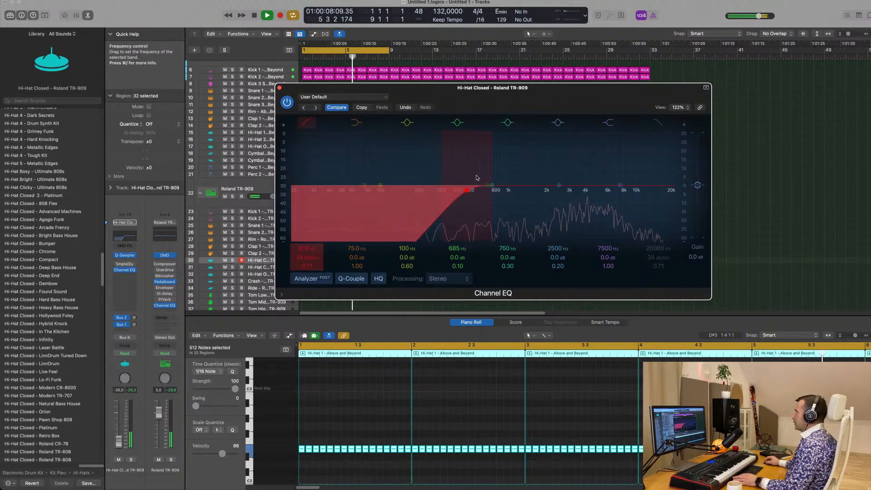
key("super+w")
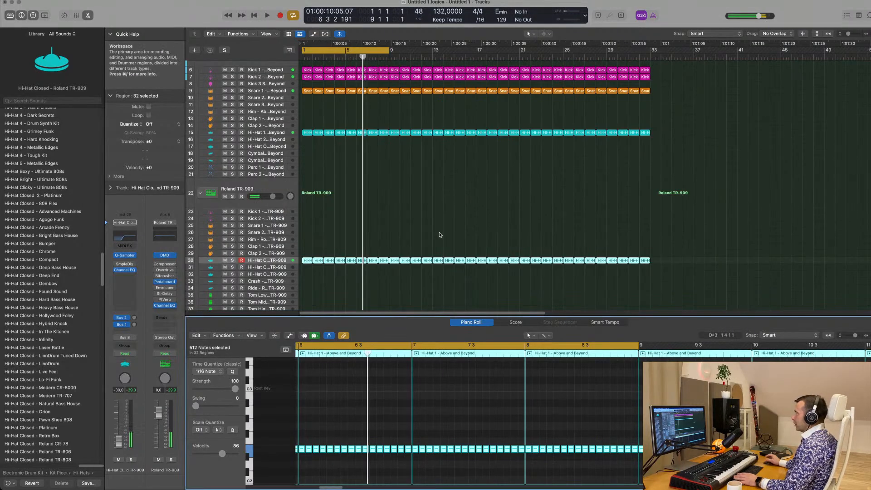
key("Return")
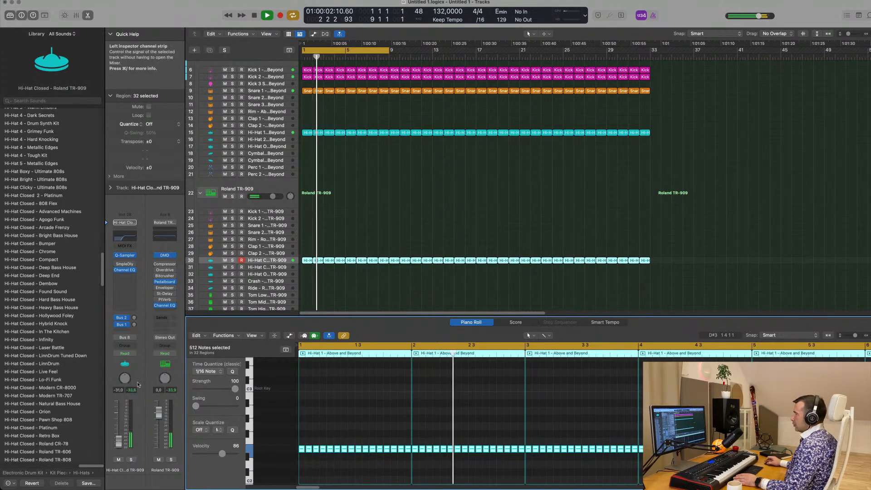
Enable Sample Delay on the Roland TR-909 closed hi-hat with 10.0 ms left and 20.0 ms right
left_click(125, 264)
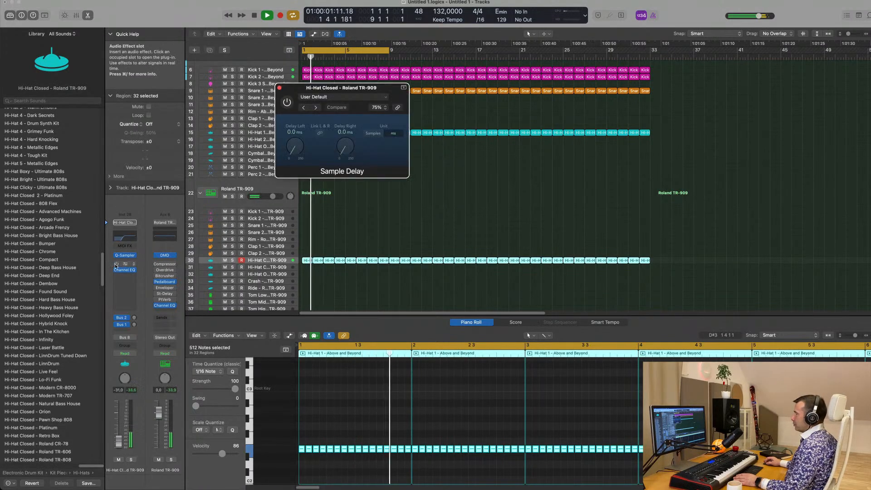
left_click(116, 264)
key("space")
double_click(292, 132)
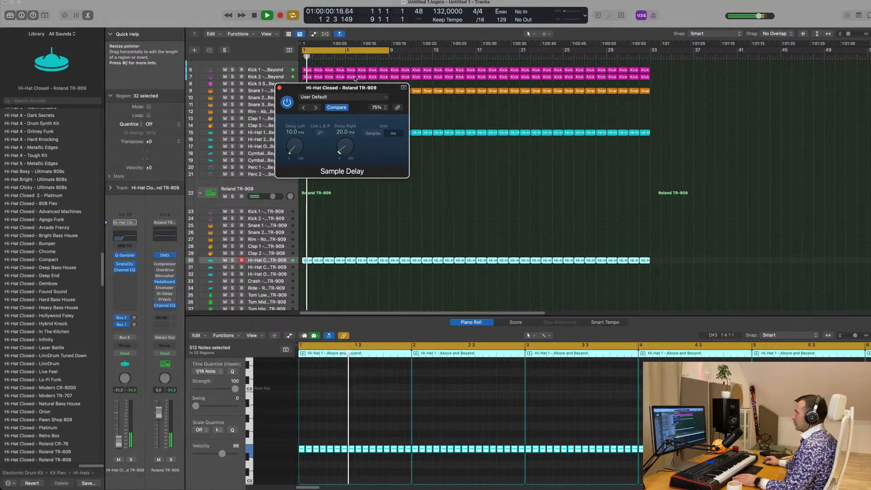
left_click_drag(358, 88, 498, 119)
key("space")
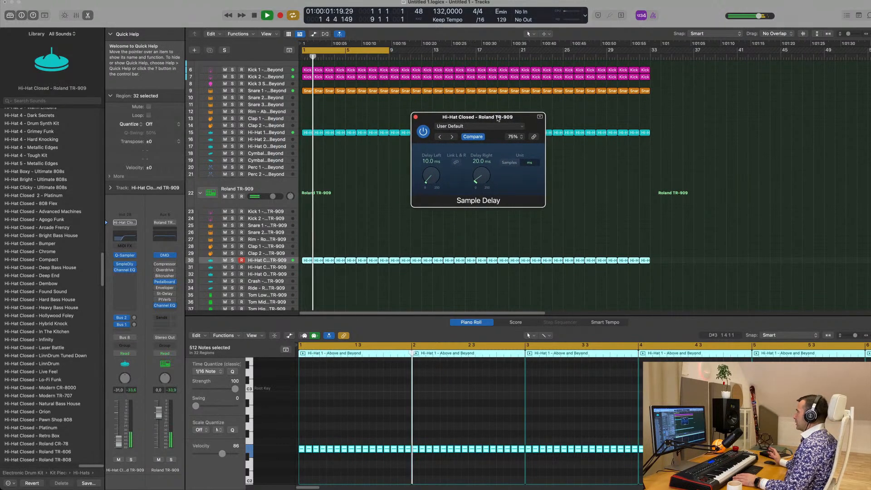
Compare the closed hi-hat with Sample Delay bypassed and active during playback
key("space")
key("space")
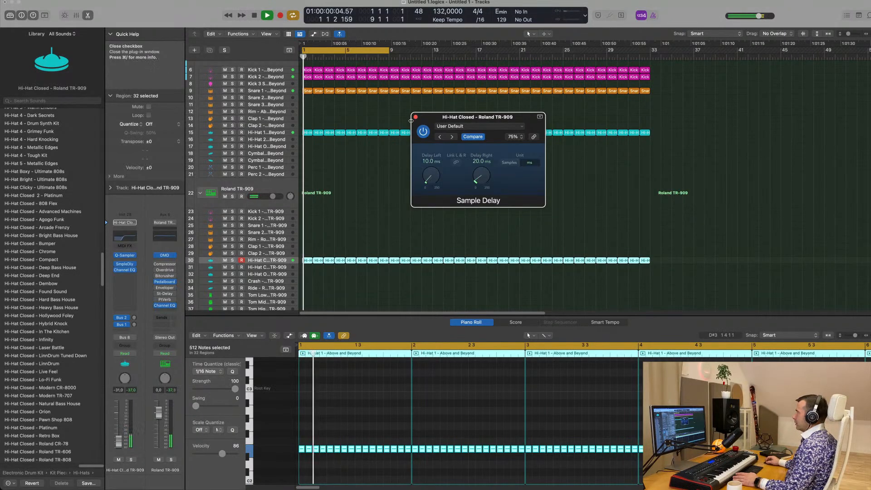
left_click(423, 132)
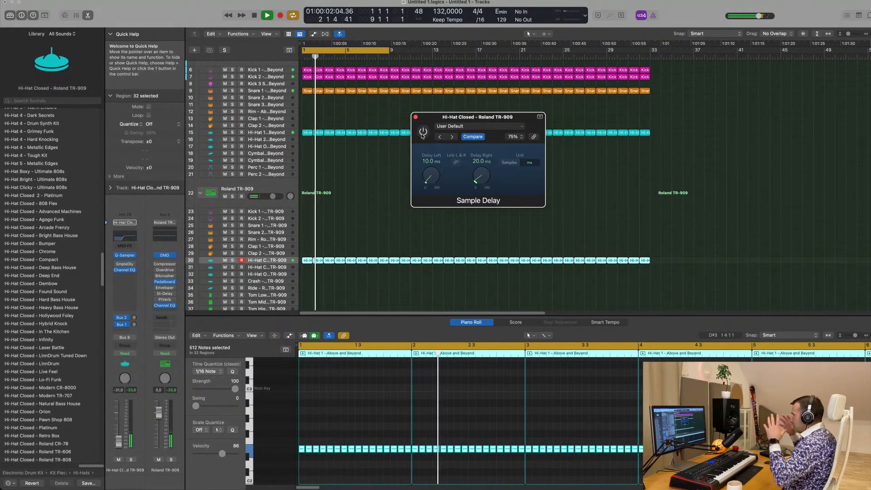
left_click(423, 132)
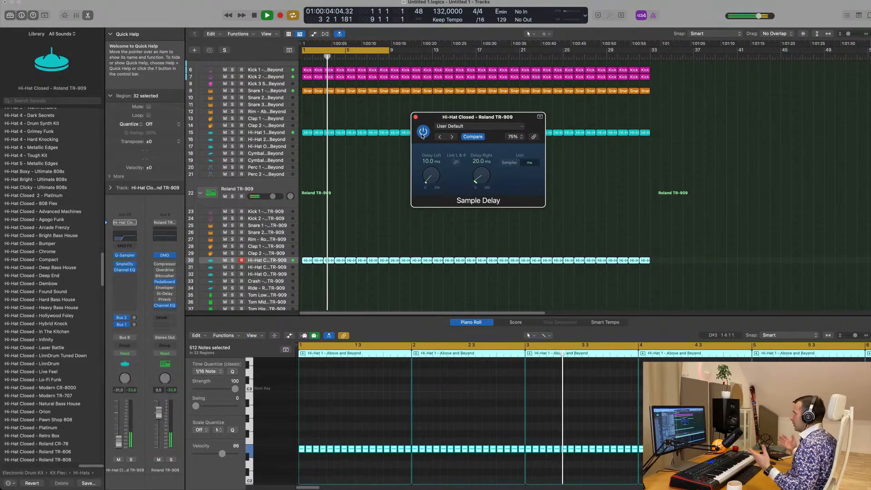
Lower the closed hi-hat's volume to -37.0 dB and close the Sample Delay window
key("space")
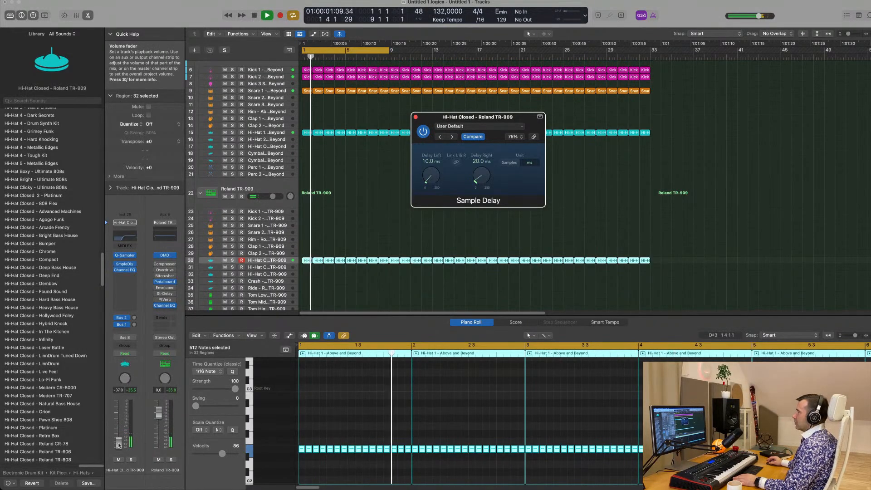
left_click(119, 445)
left_click(416, 117)
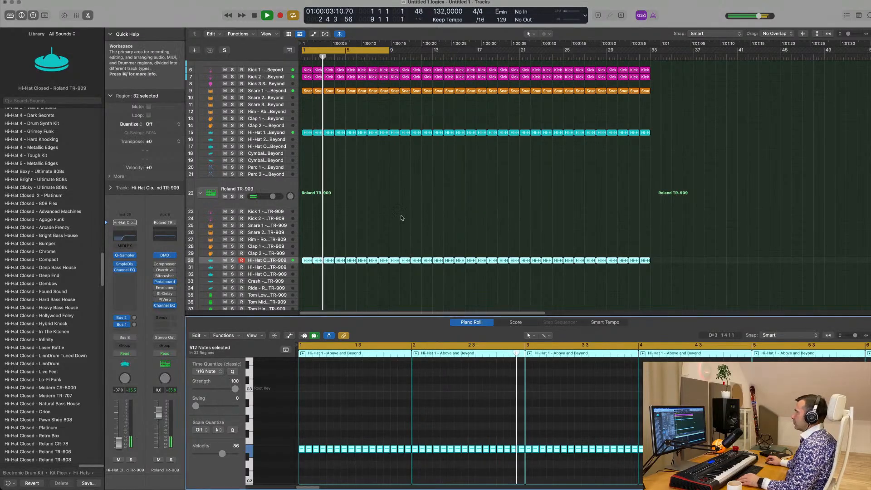
Copy the first one-bar closed hi-hat region to bar 1 of the Roland TR-909's Clap 1 track
scroll(395, 230, "up", 2)
scroll(392, 230, "down", 1)
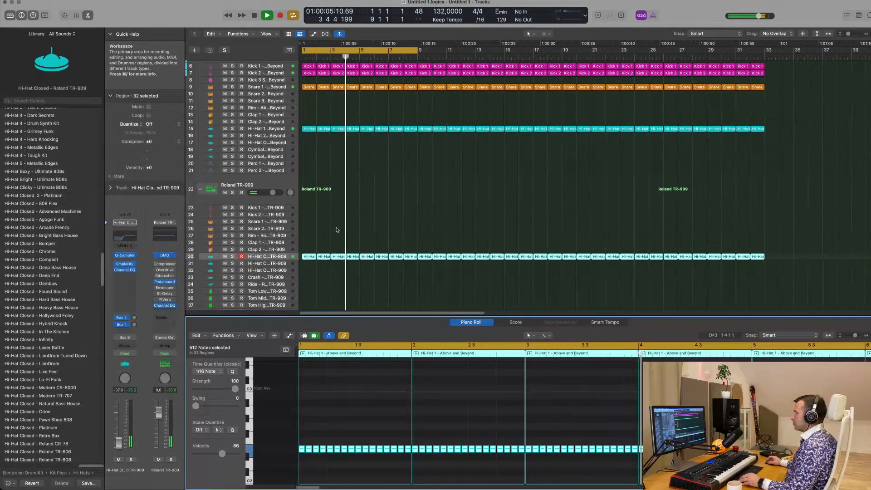
left_click(314, 240)
left_click(309, 257)
left_click_drag(309, 256, 308, 243)
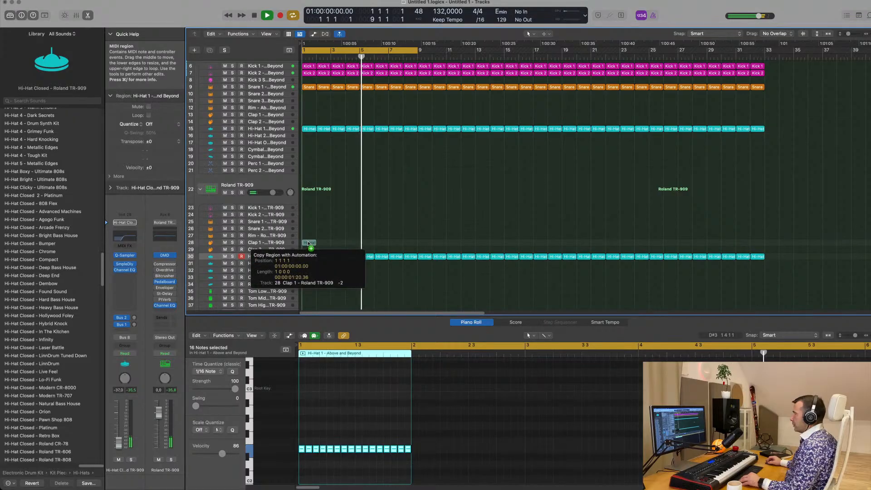
Delete every note in the Clap 1 region except the first and play it from the start
left_click_drag(308, 439, 441, 463)
key("Delete")
key("Return")
left_click_drag(363, 435, 294, 452)
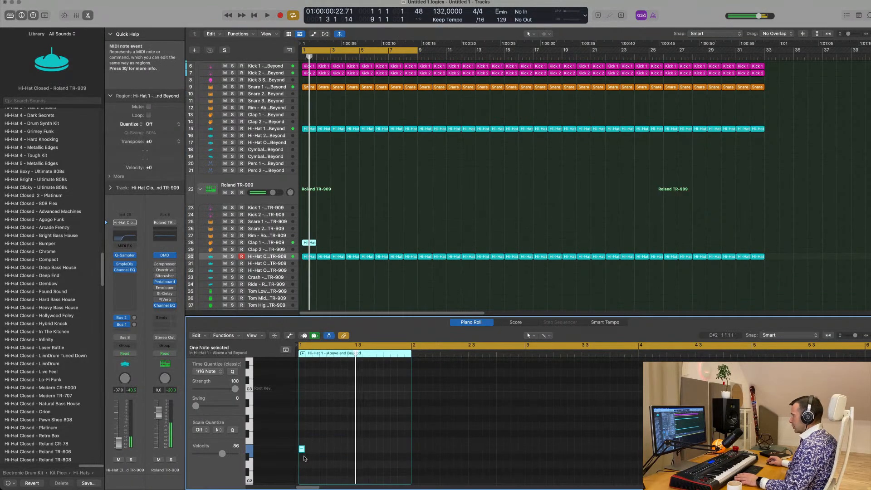
key("Return")
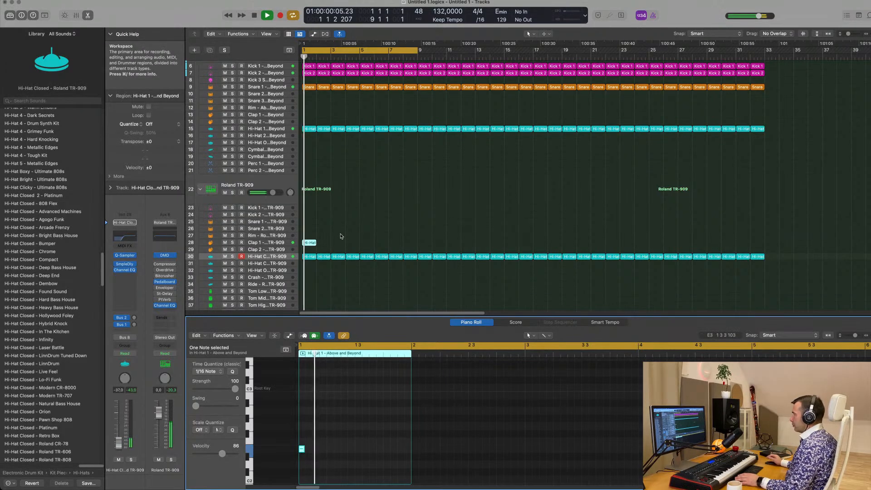
Repeat the one-bar clap region along the Clap 1 track up to bar 33 and play from the start
left_click_drag(356, 237, 294, 247)
key("super+r")
key("super+r")
key("super+r")
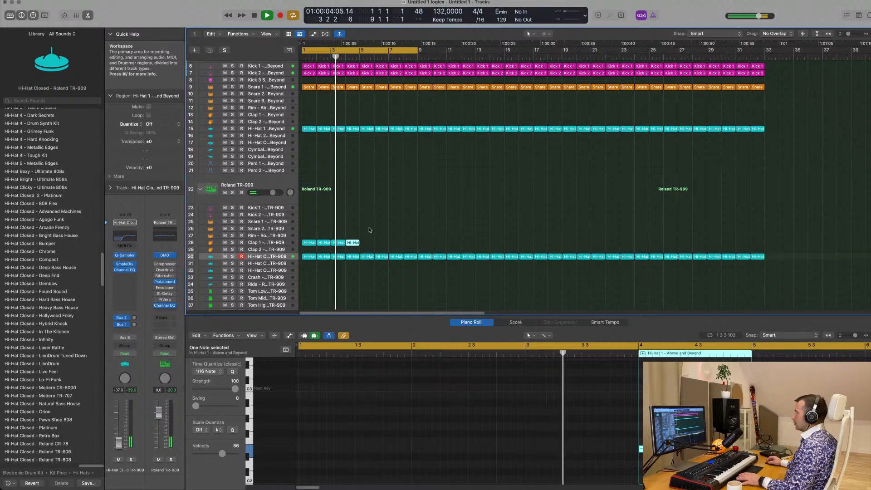
left_click_drag(368, 237, 310, 245)
key("super+r")
key("super+r")
key("super+r")
key("super+r")
key("super+r")
key("super+r")
key("super+r")
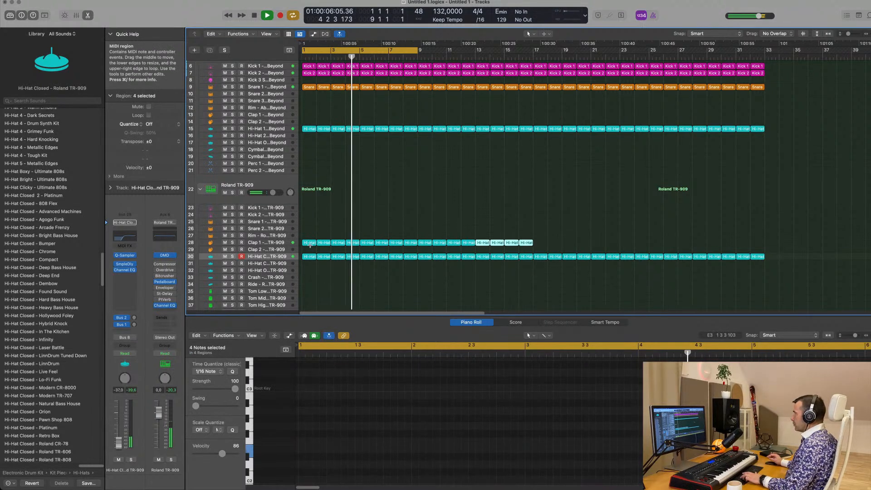
key("space")
key("space")
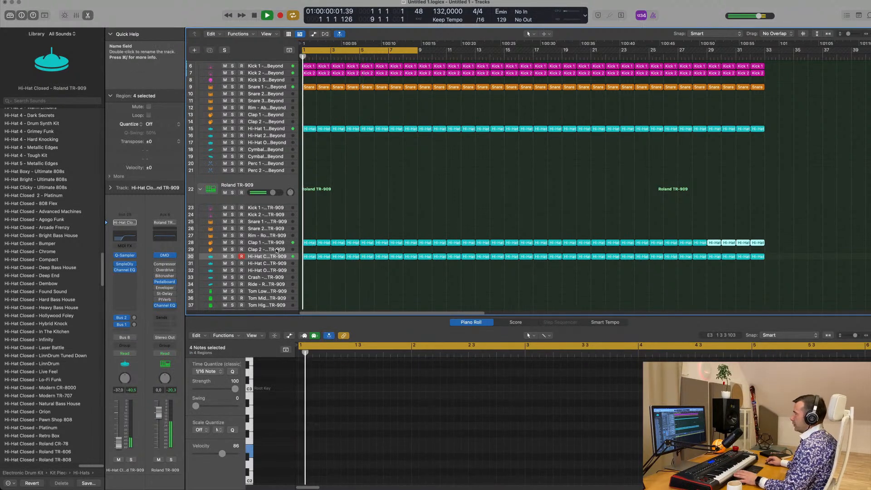
Raise the Clap 1 track's Bus 1 delay send to about -8.5 dB while auditioning the clap
key("space")
left_click(276, 244)
key("space")
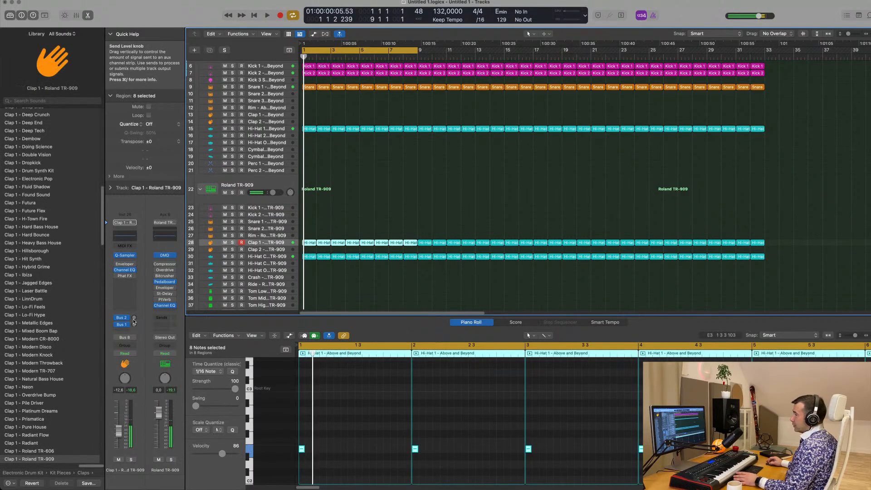
left_click(134, 319)
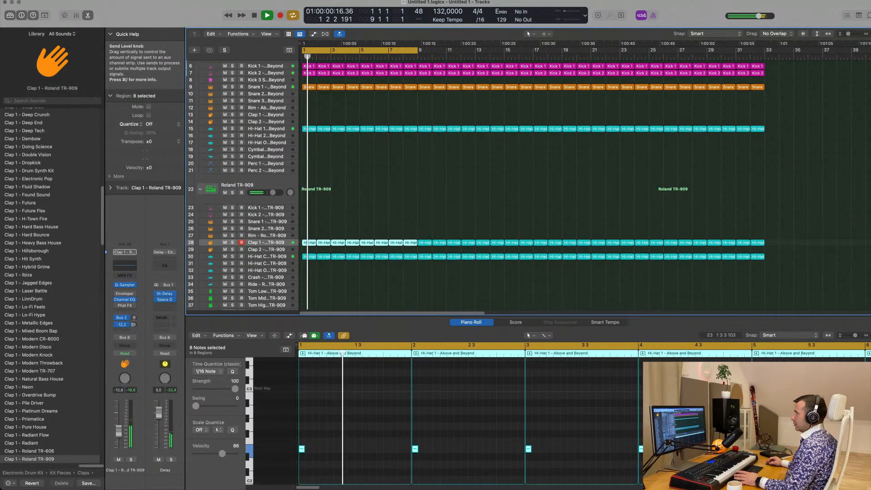
left_click_drag(134, 325, 135, 321)
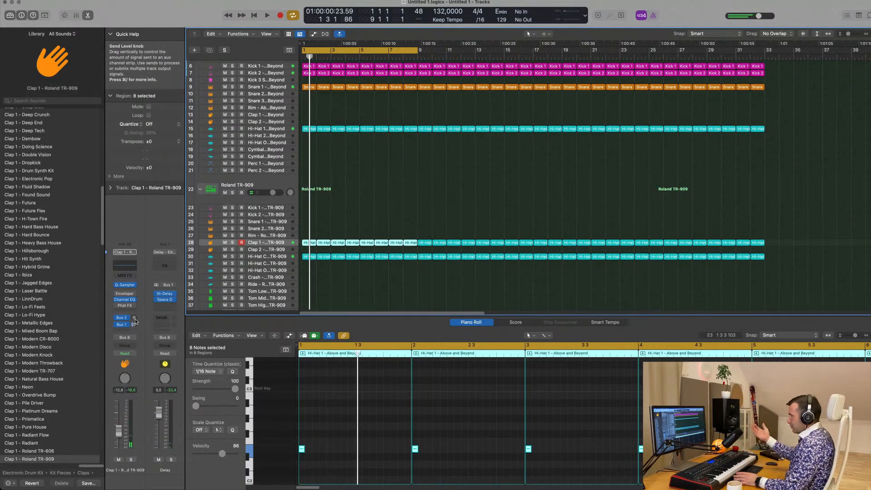
key("space")
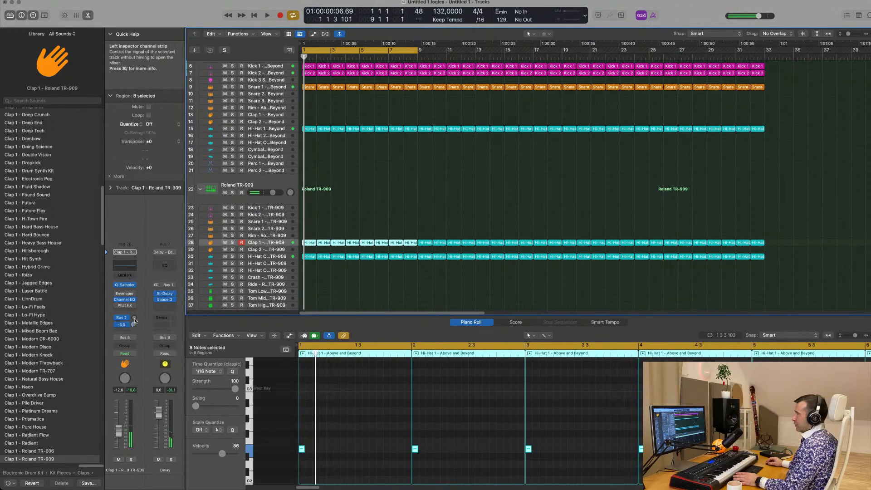
left_click_drag(134, 326, 132, 332)
key("space")
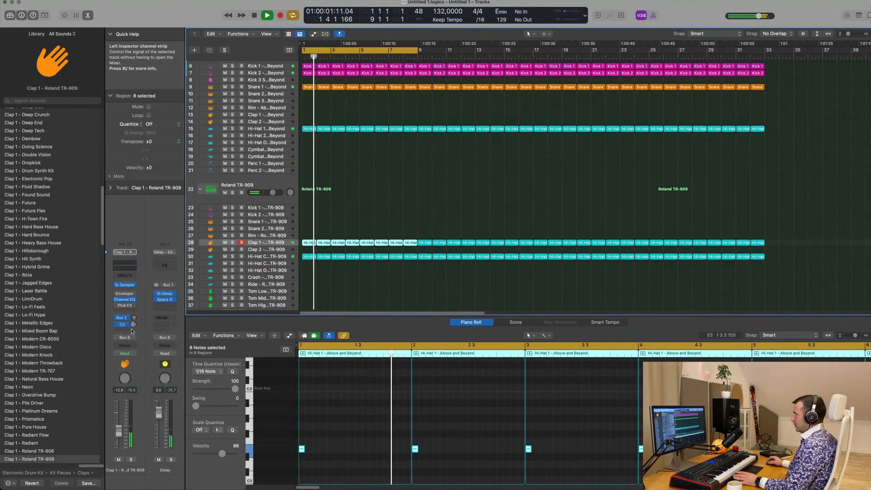
key("space")
key("space")
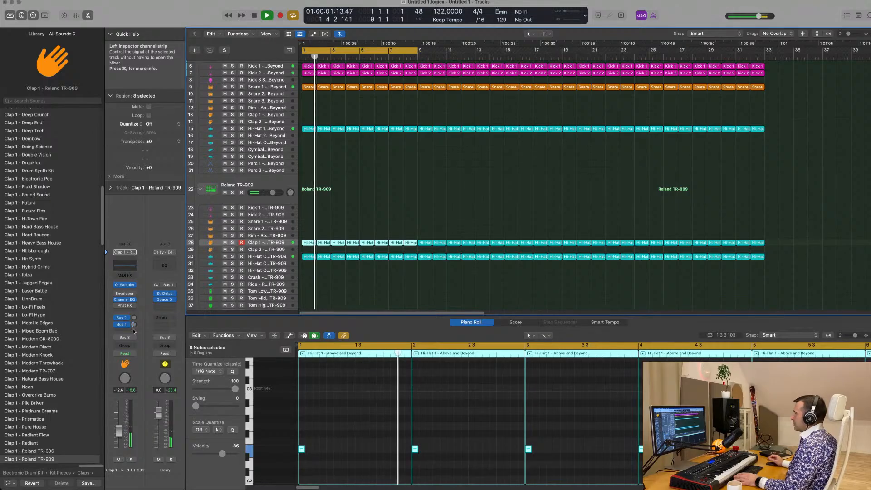
mouse_move(134, 325)
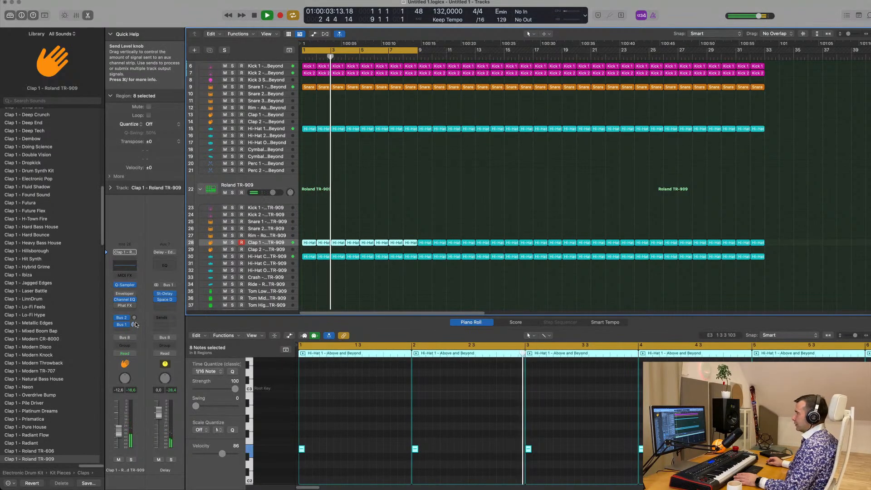
key("space")
Deselect the clap regions and play the full arrangement with all synth and drum tracks in view
left_click(410, 201)
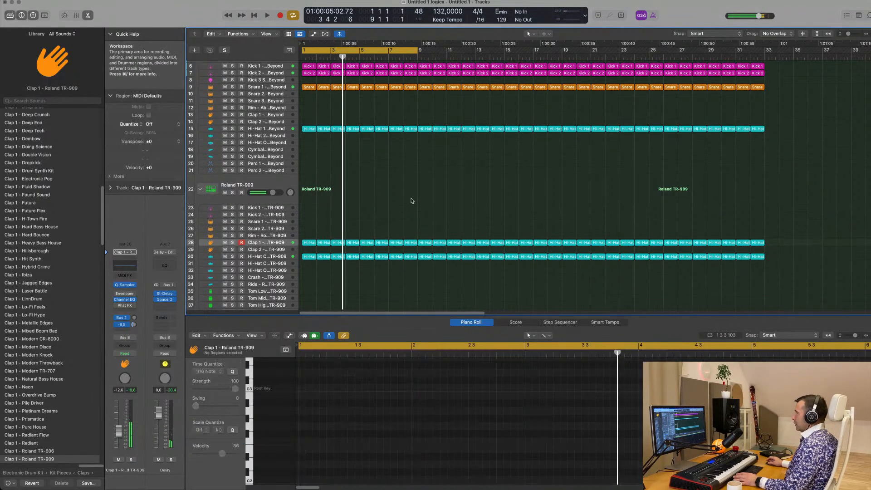
scroll(414, 205, "up", 5)
scroll(414, 245, "down", 3)
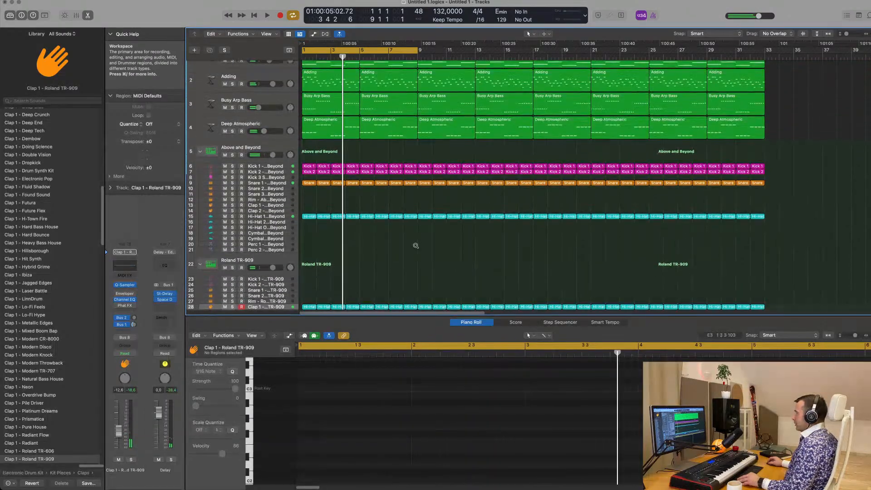
key("space")
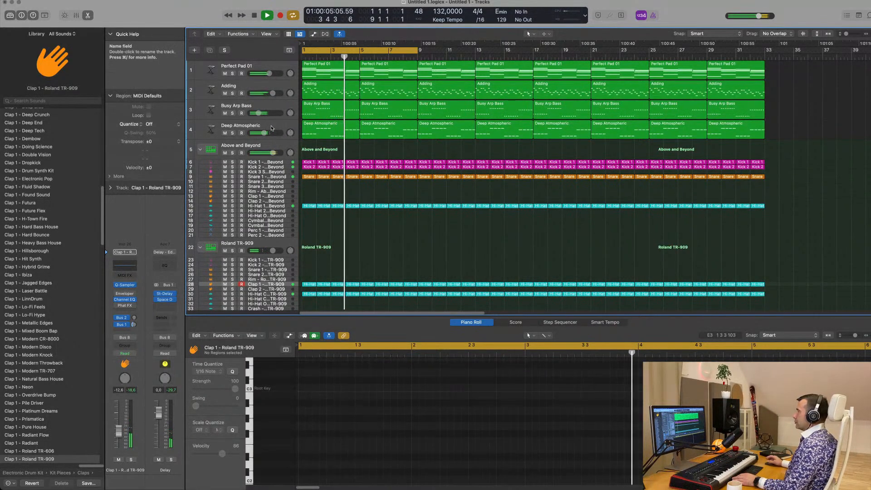
Mute and unmute the Deep Atmospheric track during playback from the start to compare the mix with and without it
left_click(272, 128)
key("Return")
left_click(118, 460)
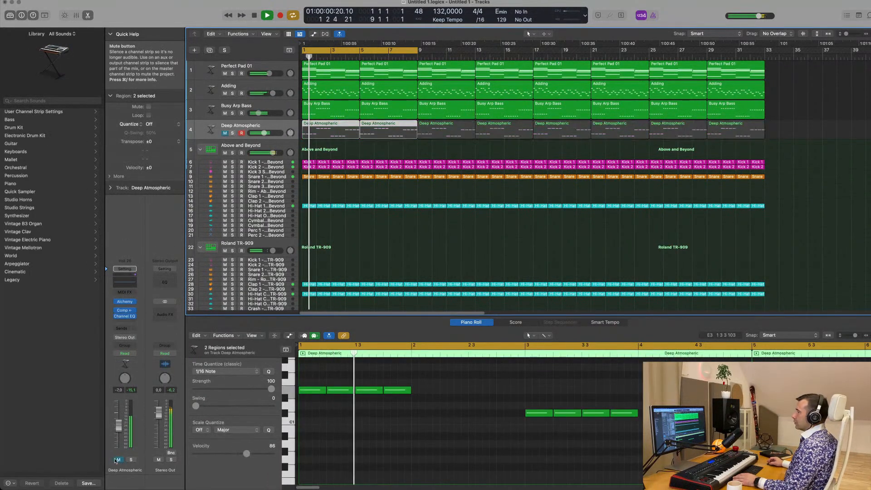
left_click(118, 460)
key("Return")
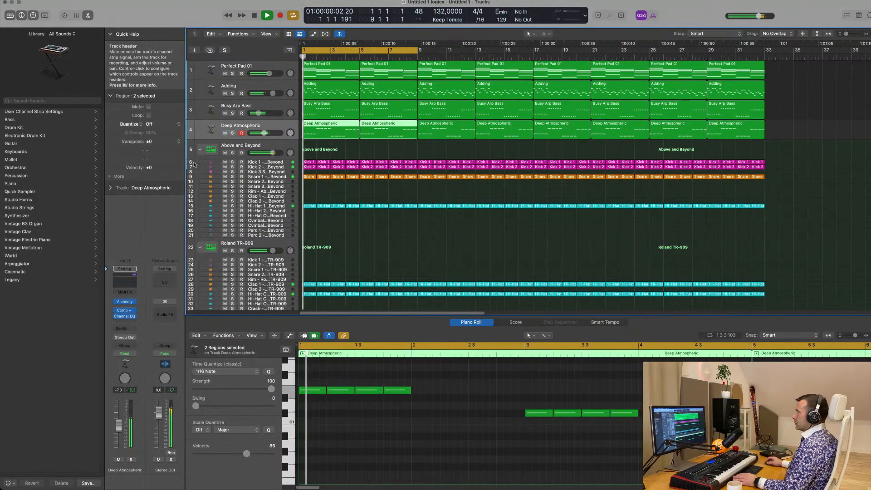
Lower the Busy Arp Bass track's volume to about -18.5 dB and mute the Adding track
left_click_drag(258, 113, 257, 114)
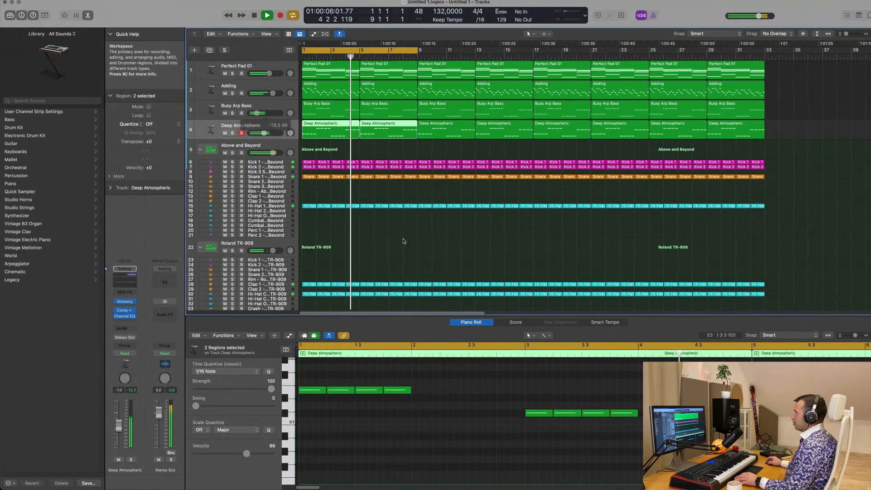
scroll(355, 176, "up", 2)
left_click(225, 94)
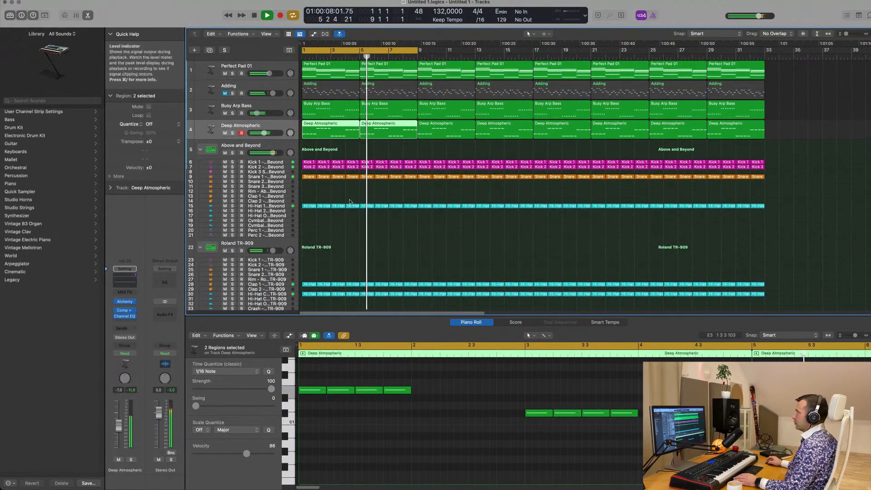
left_click(282, 84)
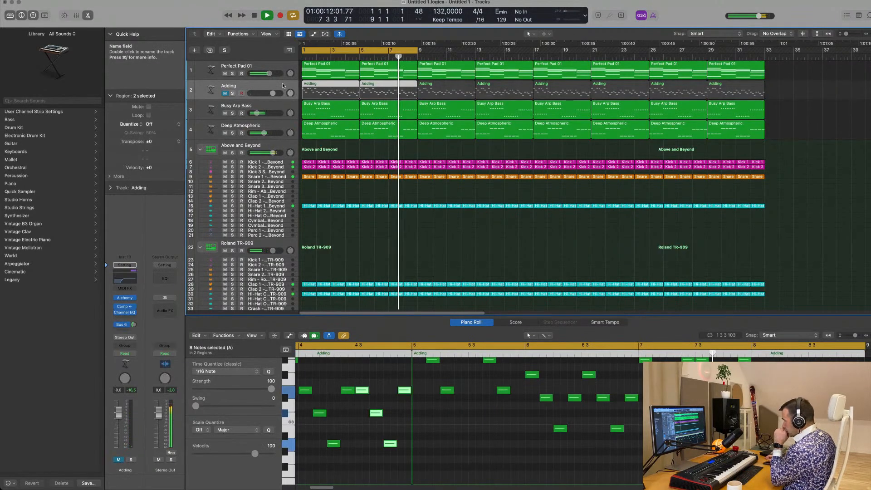
Duplicate the Perfect Pad 01 track without its regions and select the new empty track
left_click(290, 67)
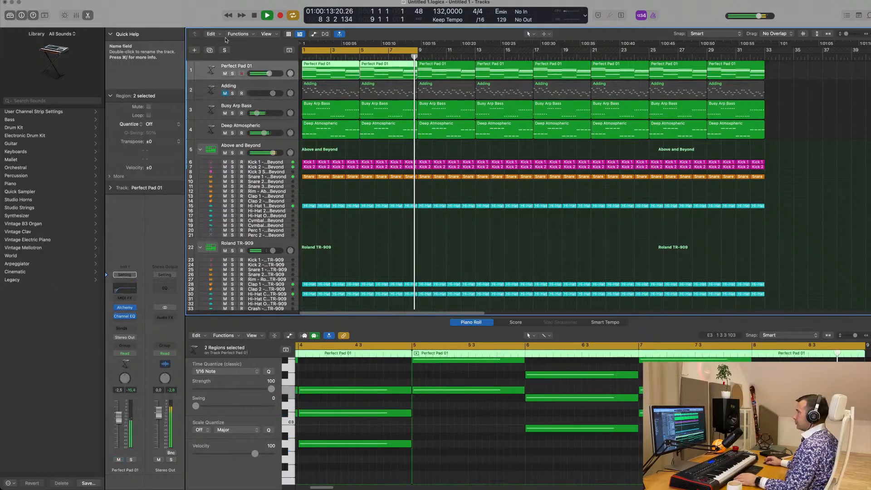
left_click(209, 50)
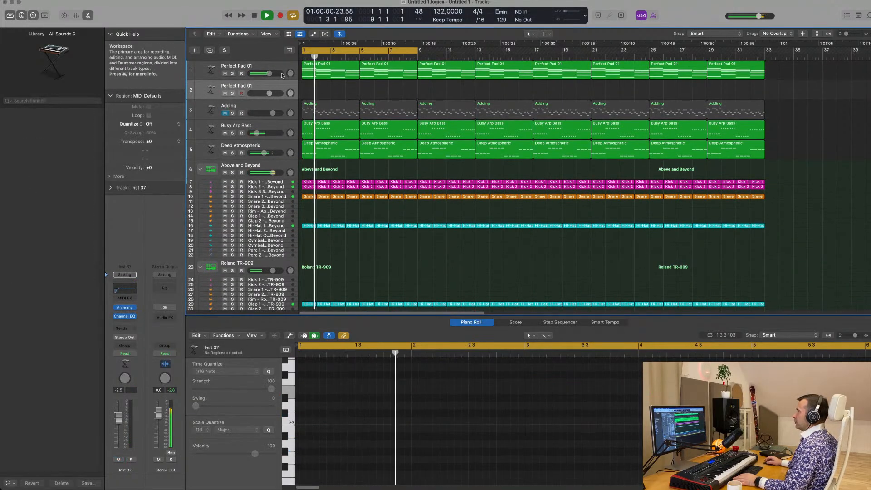
left_click(331, 68)
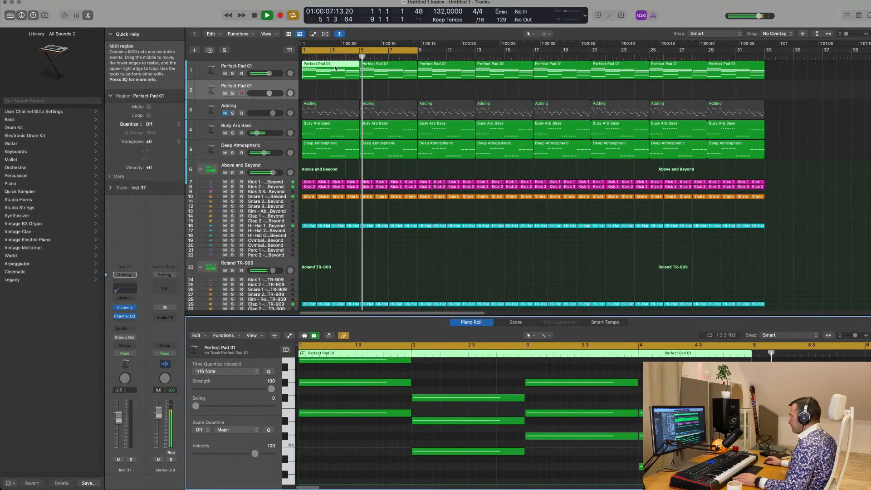
left_click(270, 87)
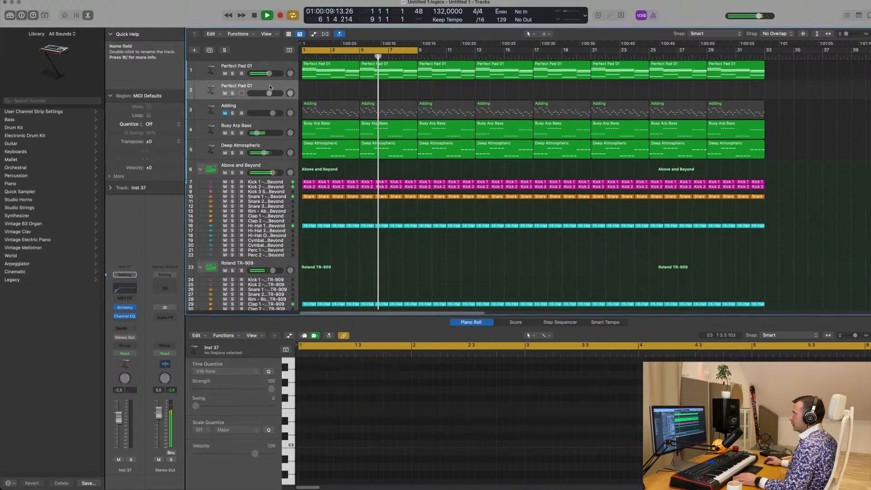
Replace Alchemy on the duplicated pad track with a stereo Sampler and load the Yamaha Grand Piano preset from Acoustic Pianos
left_click(133, 307)
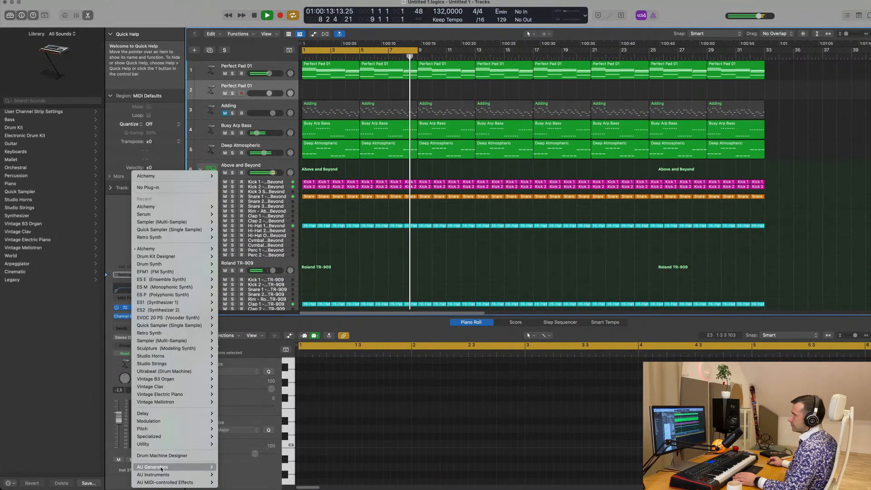
mouse_move(180, 340)
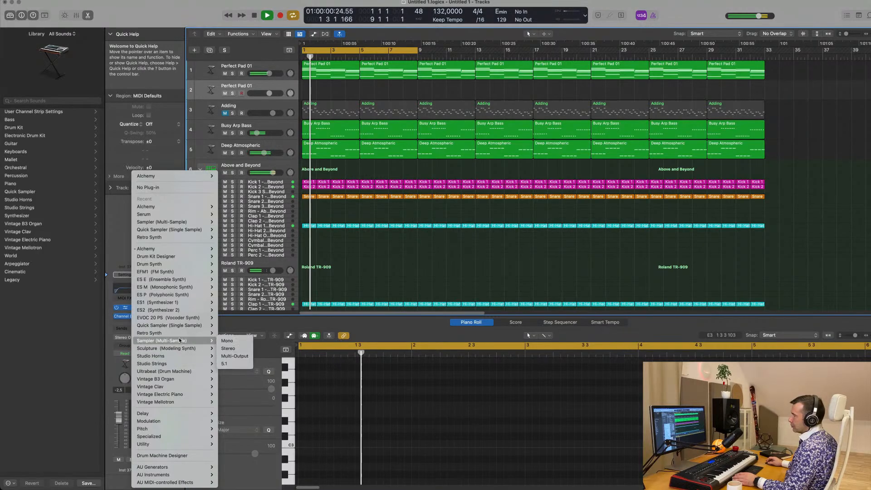
left_click(227, 348)
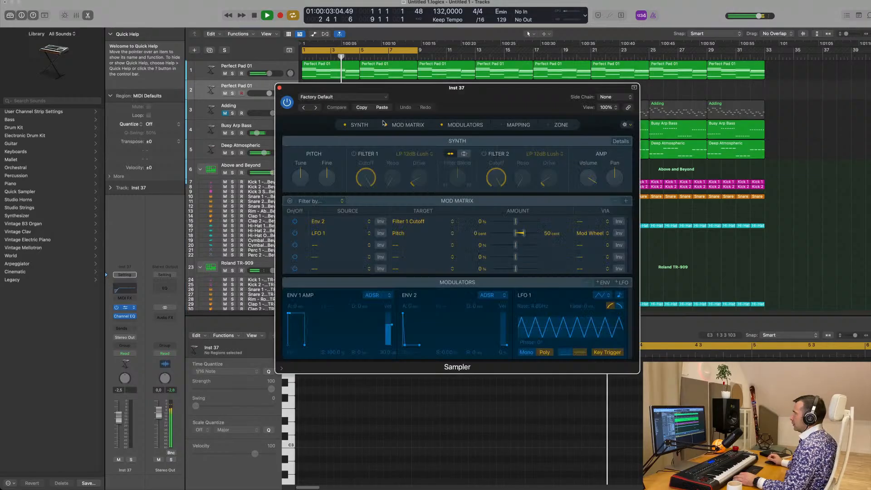
left_click(352, 97)
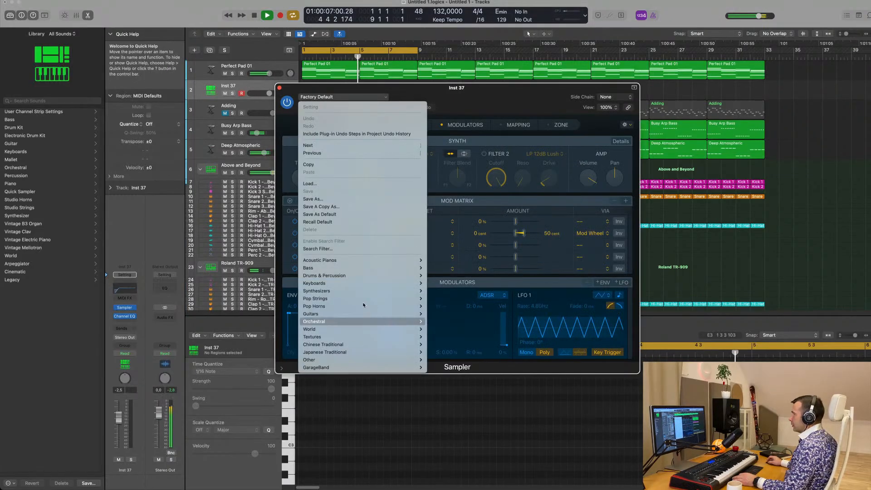
mouse_move(345, 260)
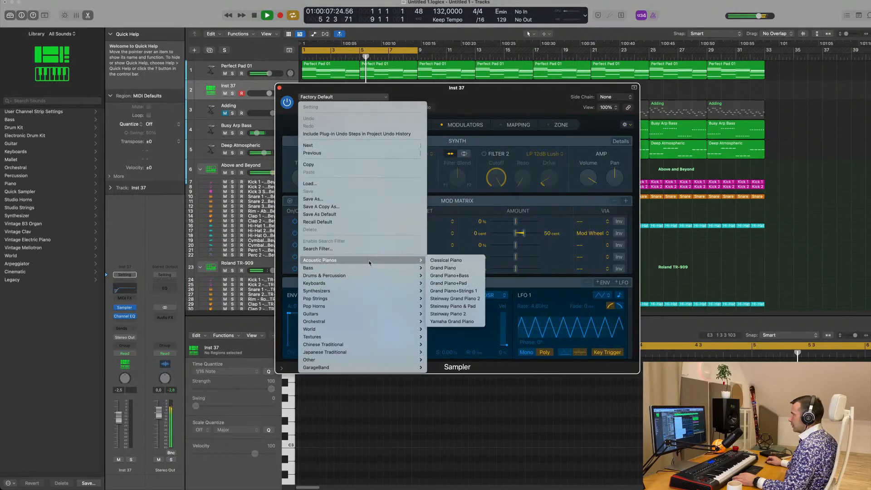
left_click(462, 323)
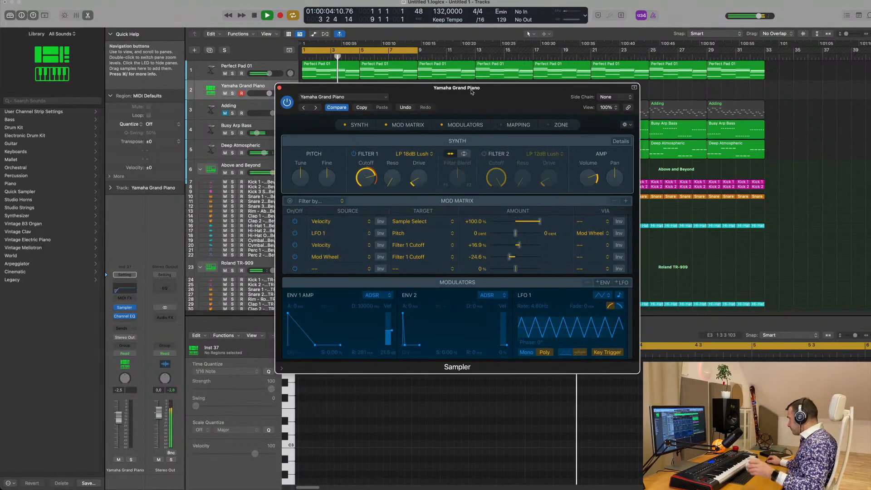
left_click_drag(471, 91, 584, 142)
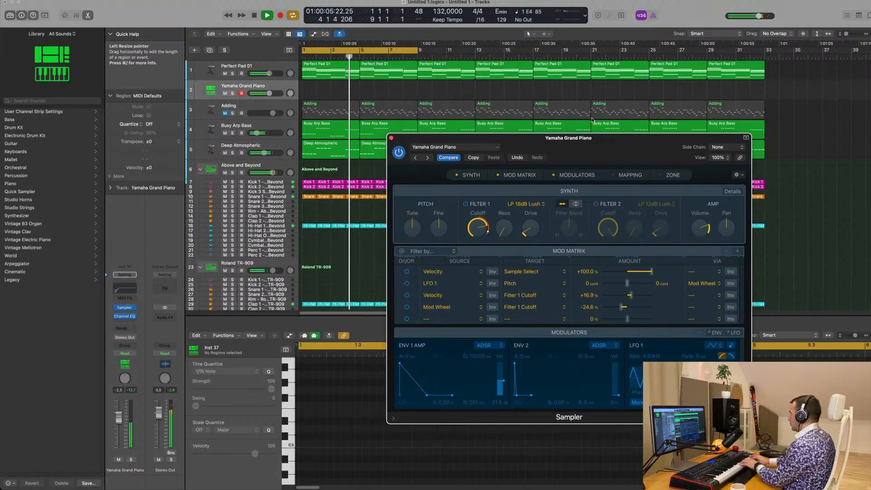
Add a Bus 6 send to the Yamaha Grand Piano track, adjust its level, and extend the cycle range to bar 33
left_click(125, 328)
mouse_move(127, 340)
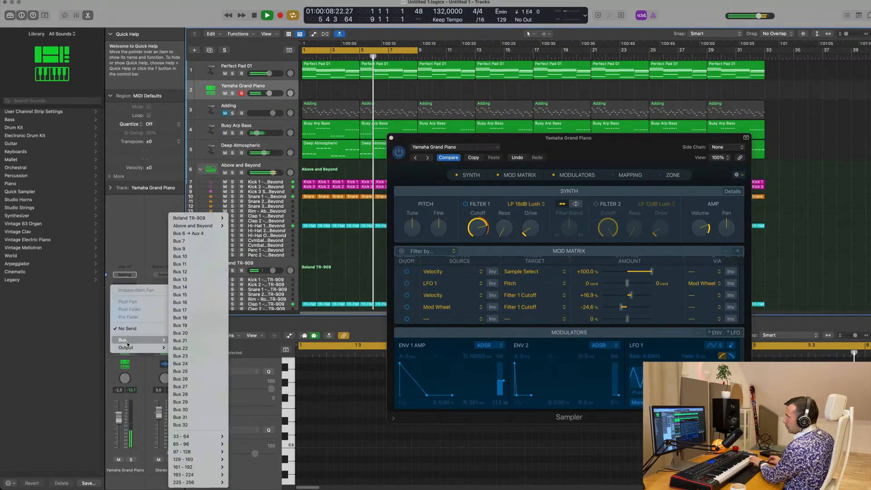
left_click(199, 234)
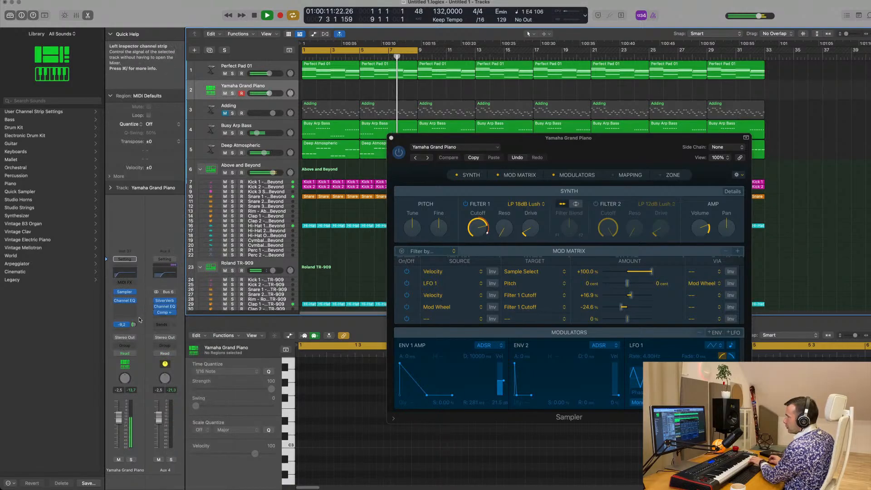
left_click_drag(136, 327, 135, 326)
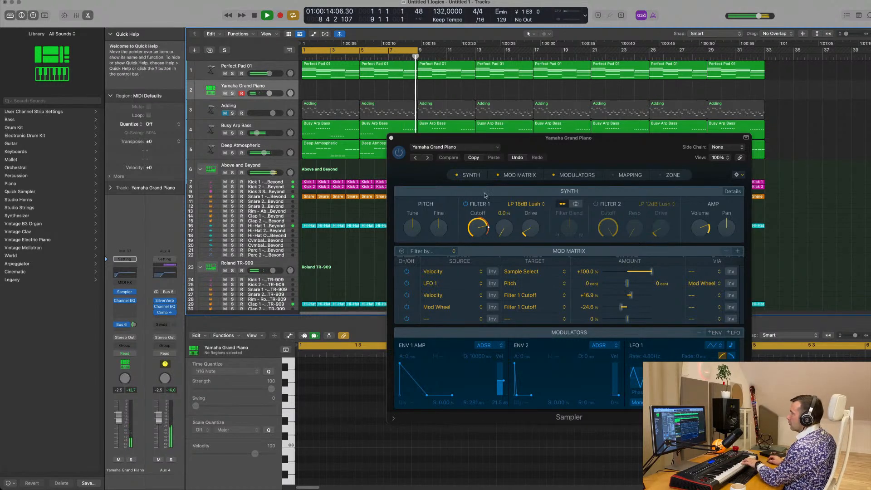
left_click_drag(419, 51, 764, 61)
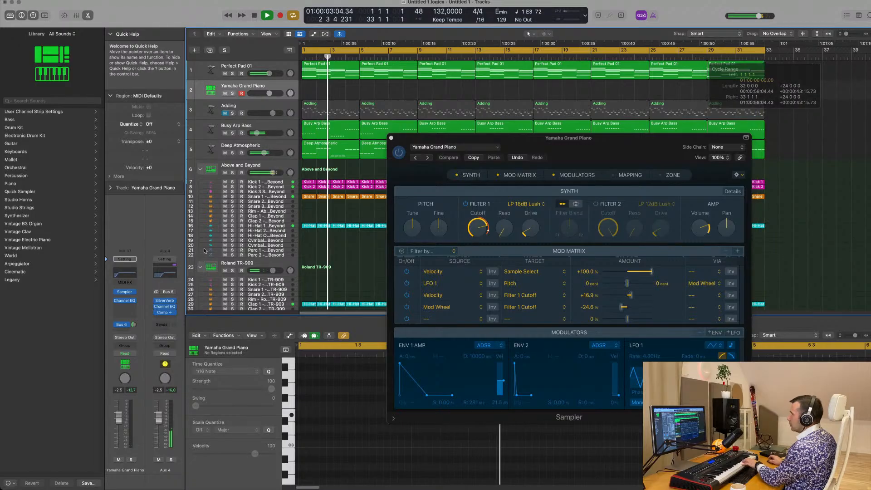
Add a second send on the Yamaha Grand Piano track to the Bus 1 delay and raise its level
left_click(121, 324)
mouse_move(136, 342)
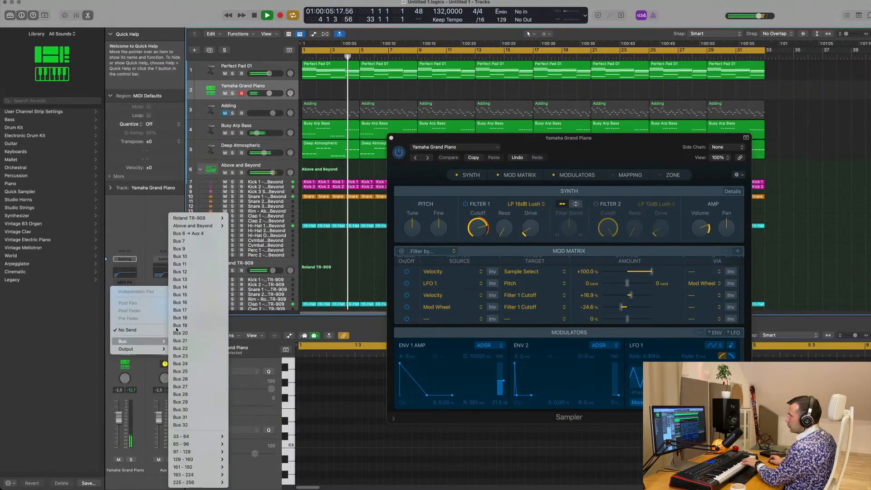
mouse_move(199, 219)
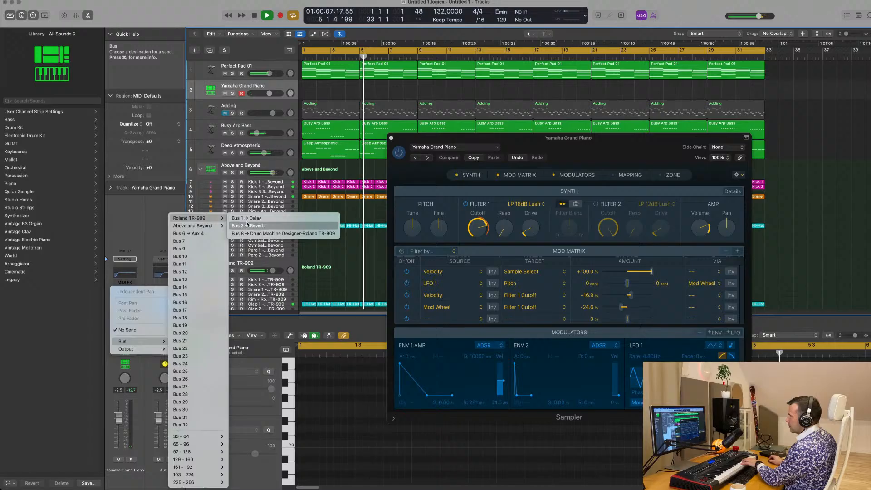
left_click(170, 266)
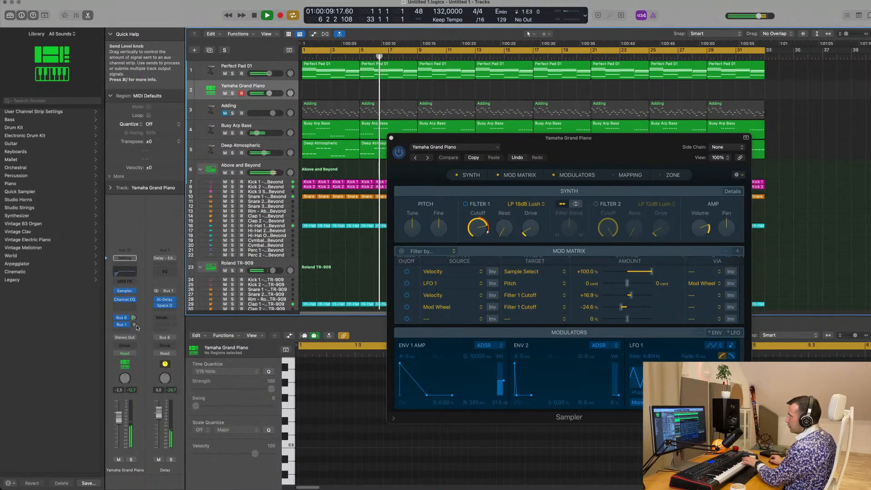
left_click_drag(137, 320, 137, 315)
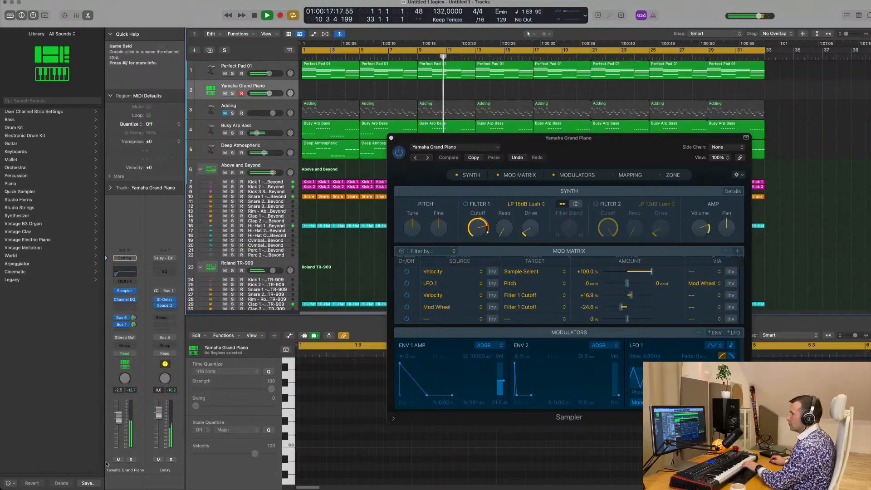
Lower the piano track's volume to -4.9 dB and record a piano melody from bar 13 to about bar 28
left_click_drag(119, 417, 118, 420)
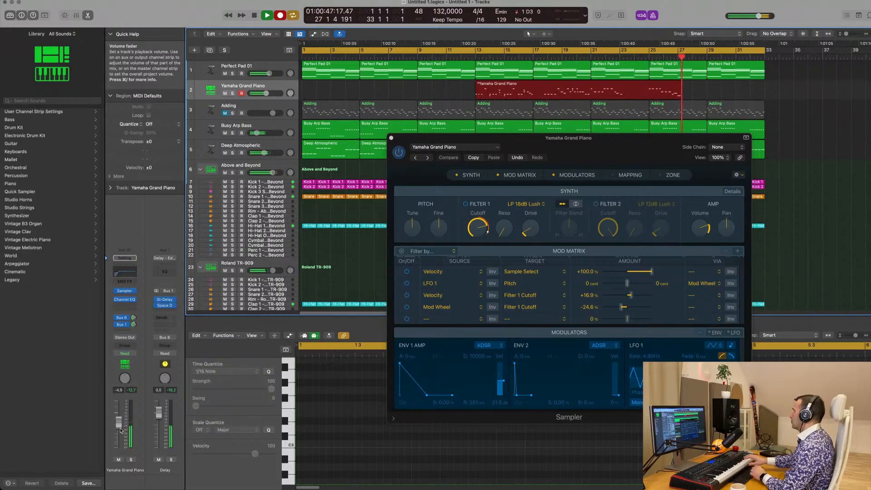
key("space")
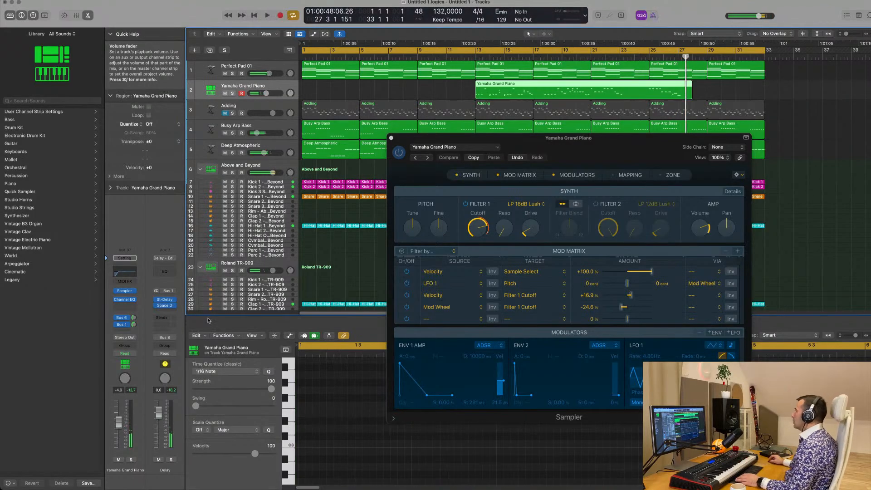
Split the recorded piano region at bars 25 and 27, splitting the notes that cross the cut
left_click(648, 87)
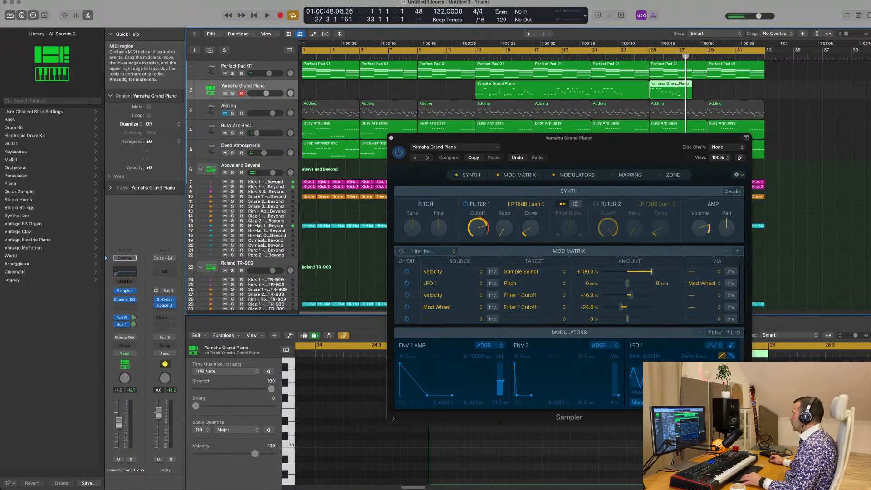
left_click(671, 90)
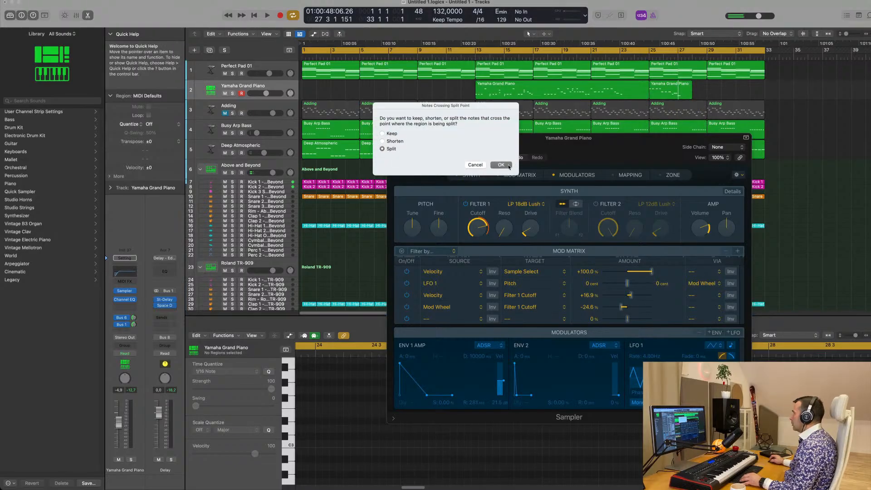
key("Return")
Move the two-bar piano region from bar 25 to bar 1 and delete the remaining piano regions
left_click_drag(577, 92, 318, 92)
key("space")
left_click_drag(438, 91, 679, 91)
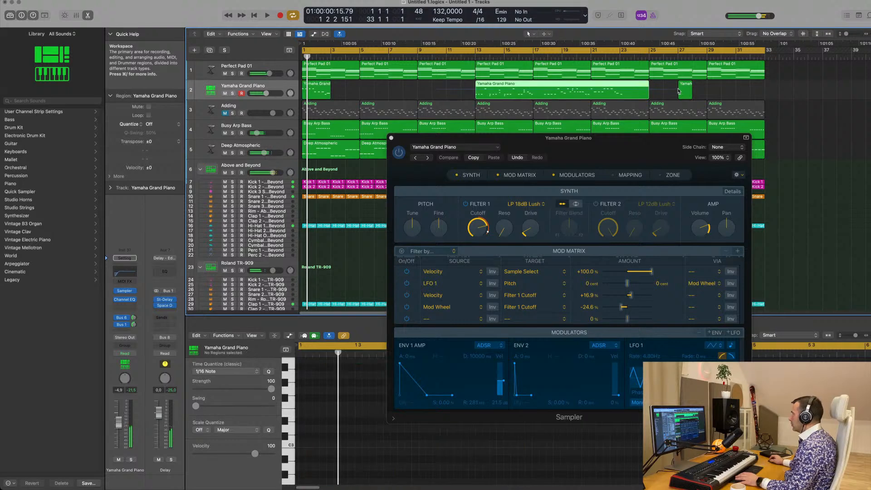
key("Delete")
Quantize all notes of the two-bar piano region to 1/16 and play it back with the Sampler window moved aside
left_click(330, 89)
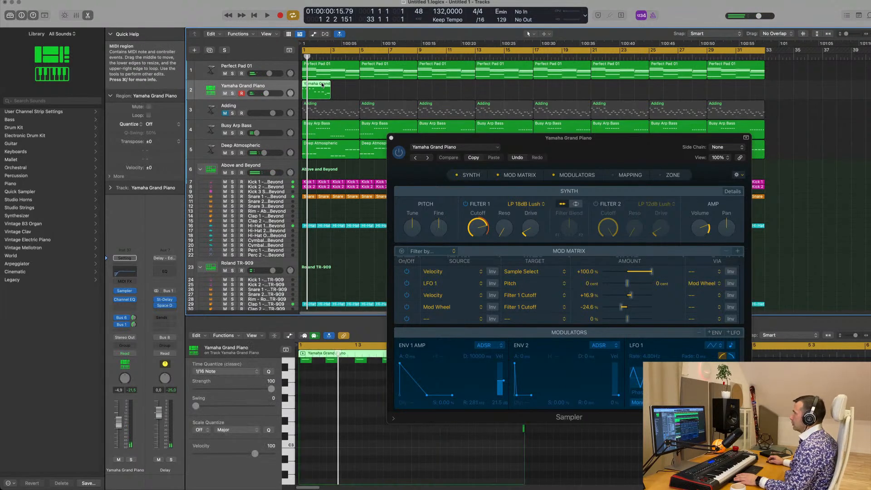
left_click_drag(566, 155, 735, 83)
key("space")
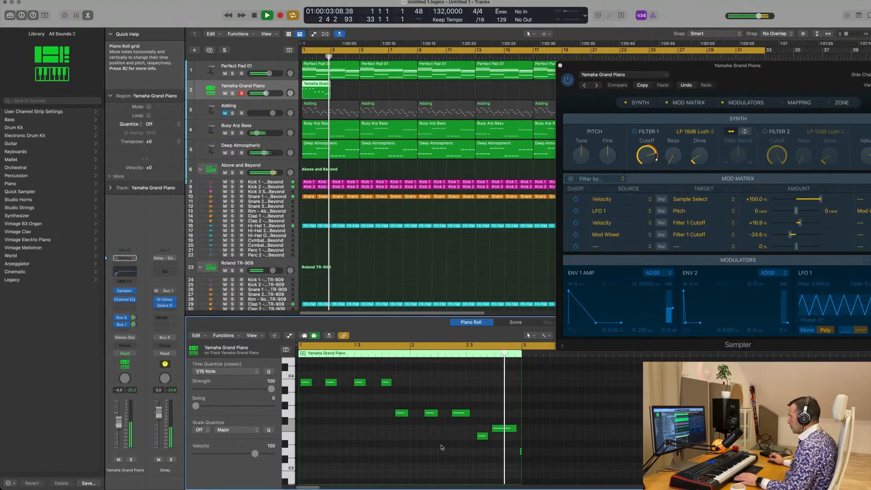
key("space")
key("super+a")
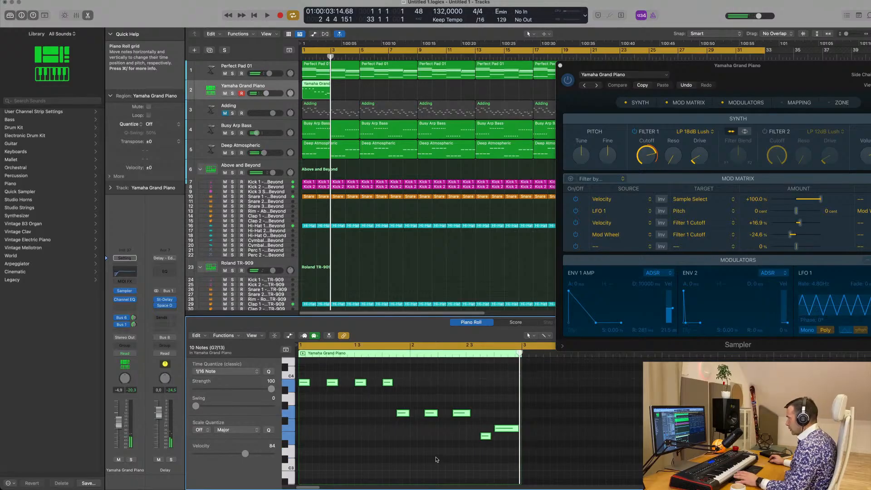
key("space")
key("super+Left")
key("super+Left")
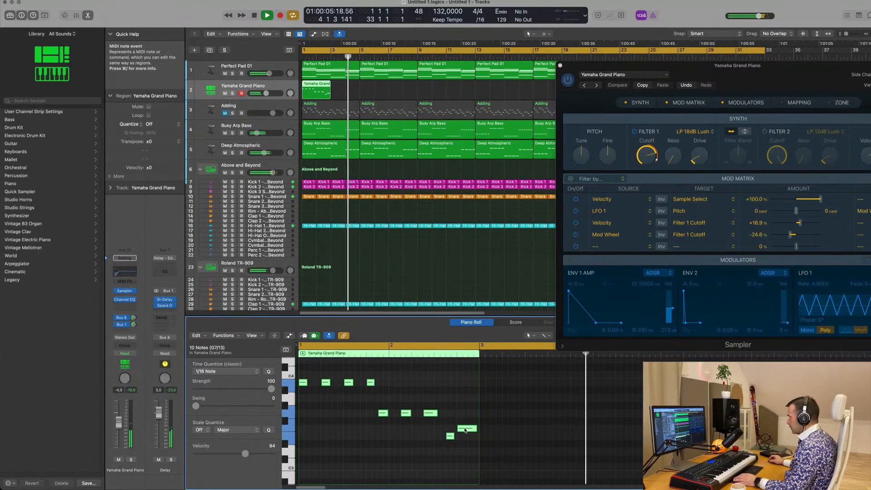
Raise only the last note of the piano region by three semitones and play from the start
left_click_drag(465, 430, 466, 406)
key("super+z")
left_click(464, 398)
left_click(466, 429)
key("space")
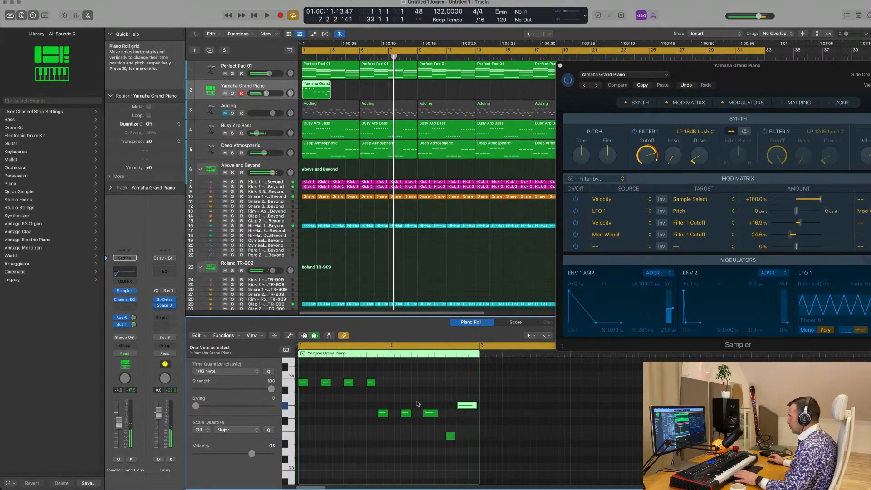
key("space")
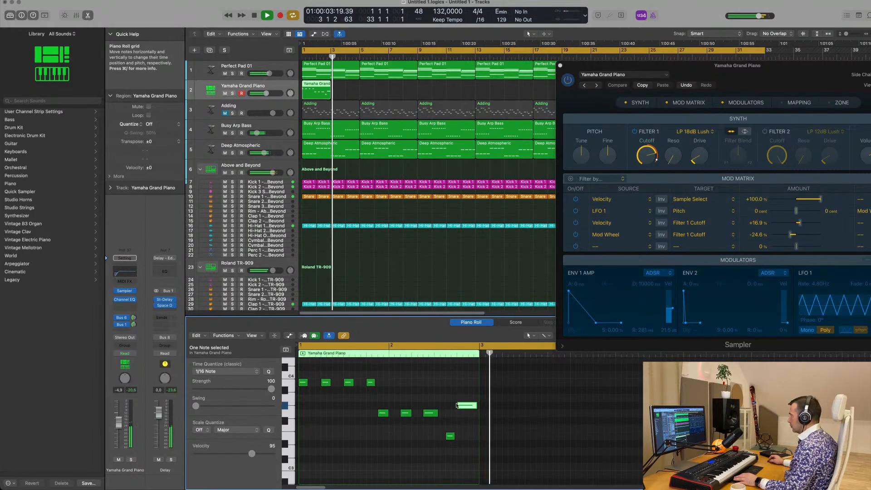
Raise the last note of the two-bar piano region by one semitone to A3 and play the region back
left_click_drag(467, 406, 468, 402)
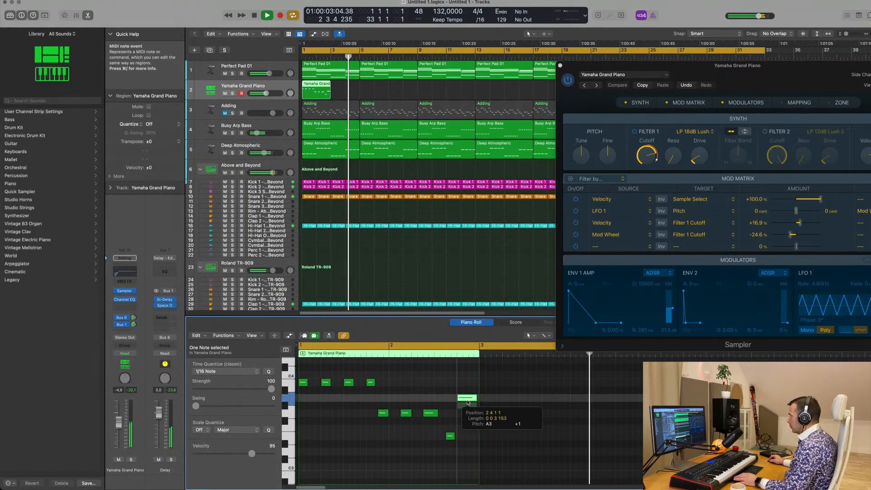
key("space")
key("space")
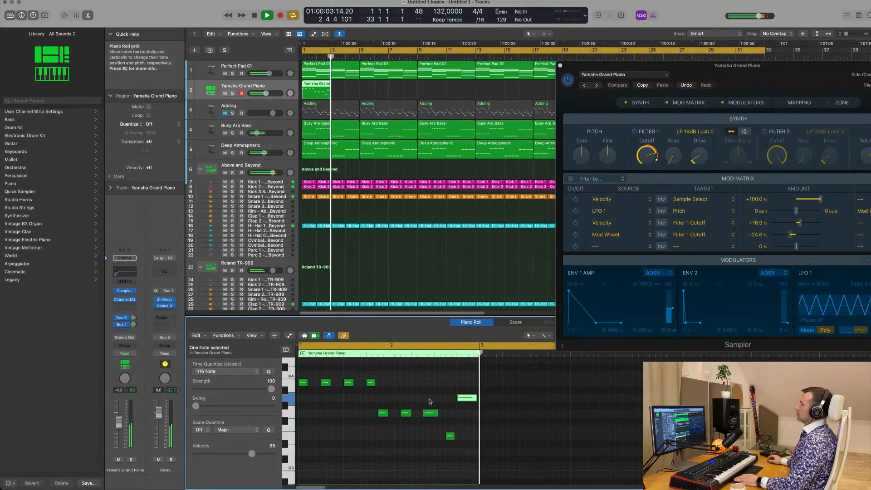
key("space")
key("space")
Repeat the two-bar piano region once so the copy starts at bar 3
left_click_drag(358, 91, 293, 95)
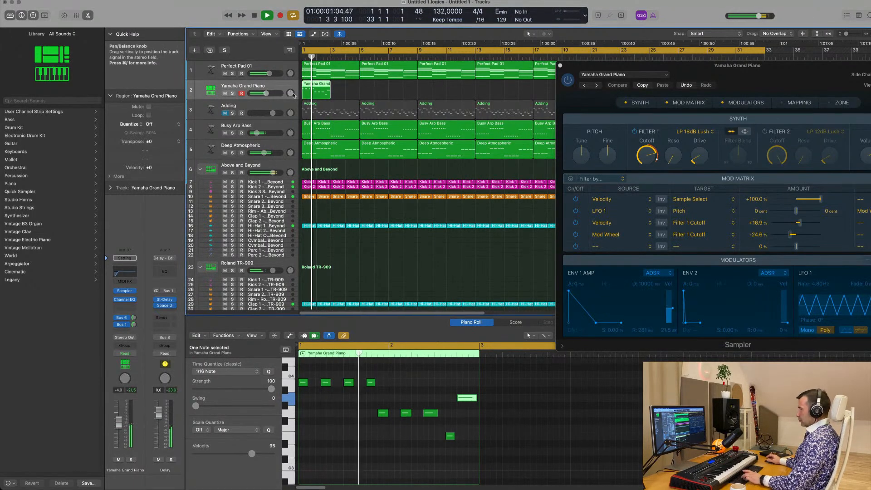
key("super+r")
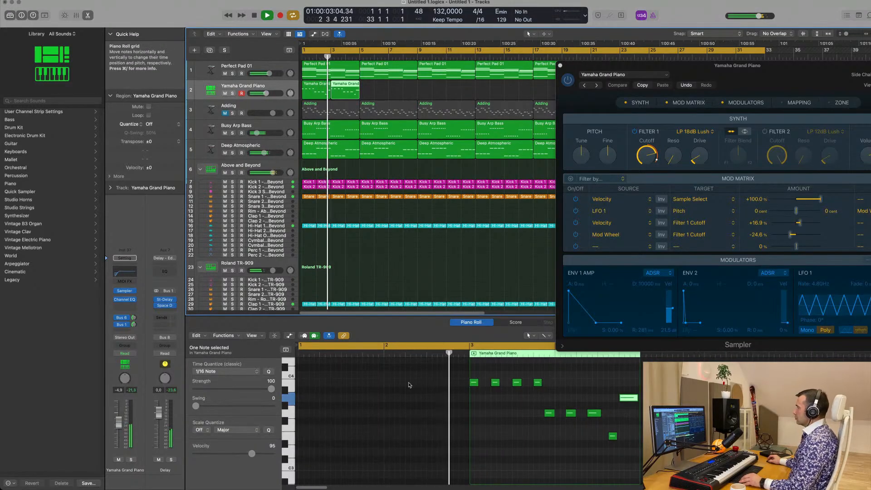
scroll(411, 385, "down", 3)
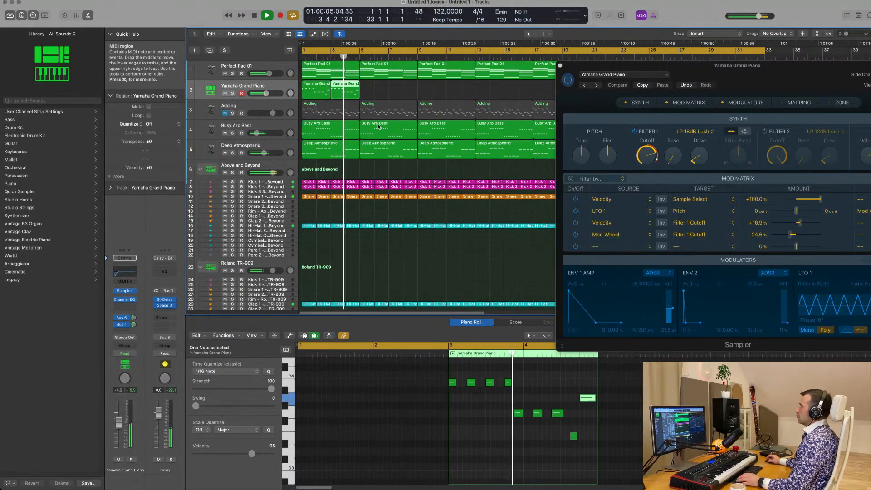
Move the Sampler window aside and repeat the two piano regions until they fill the track up to bar 33
left_click_drag(637, 66, 519, 188)
scroll(393, 95, "down", 5)
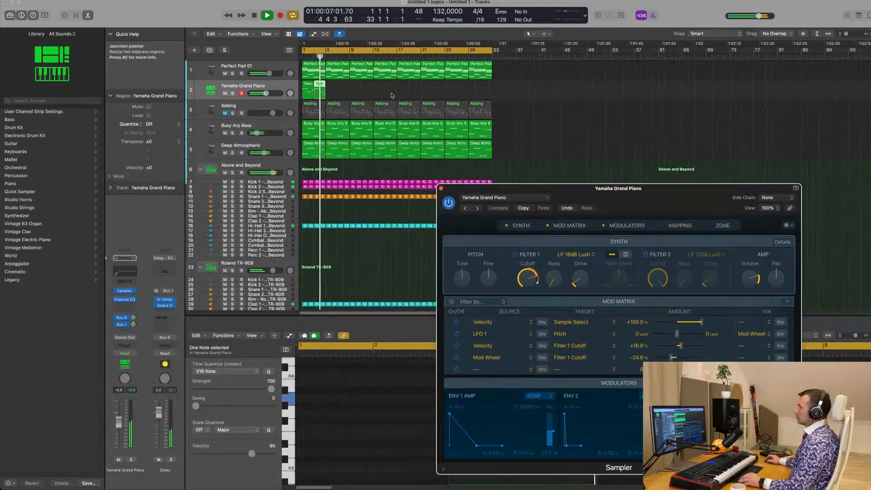
scroll(392, 95, "down", 2)
left_click_drag(349, 93, 306, 93)
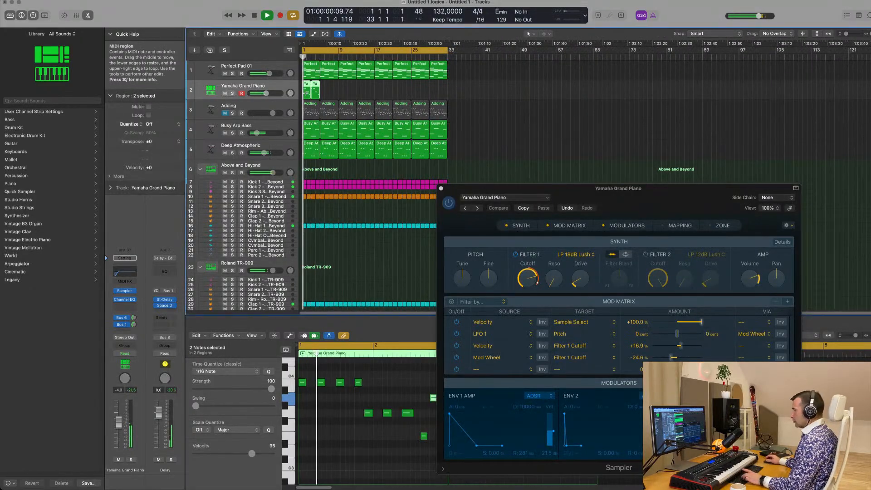
key("super+r")
key("super+r")
key("super+r")
key("super+r")
key("super+r")
key("super+r")
key("super+r")
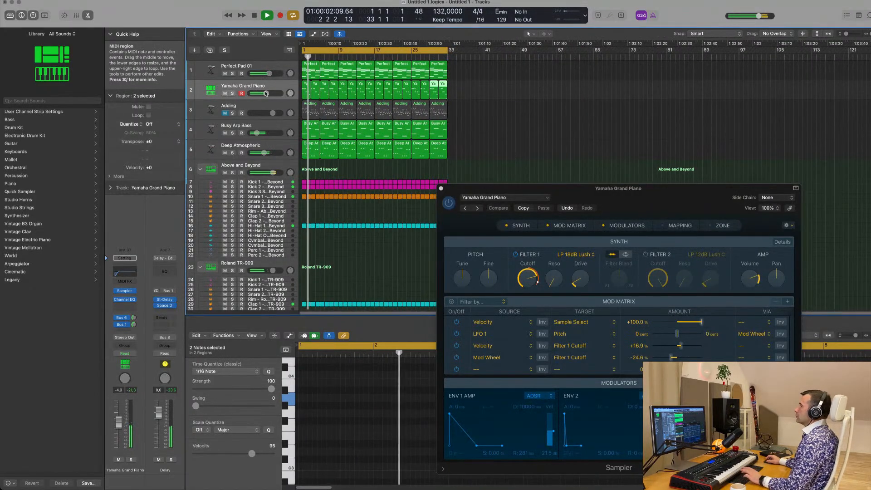
Select all regions on the Yamaha Grand Piano track, play from the start and close the Sampler window
key("Return")
left_click(262, 87)
key("Return")
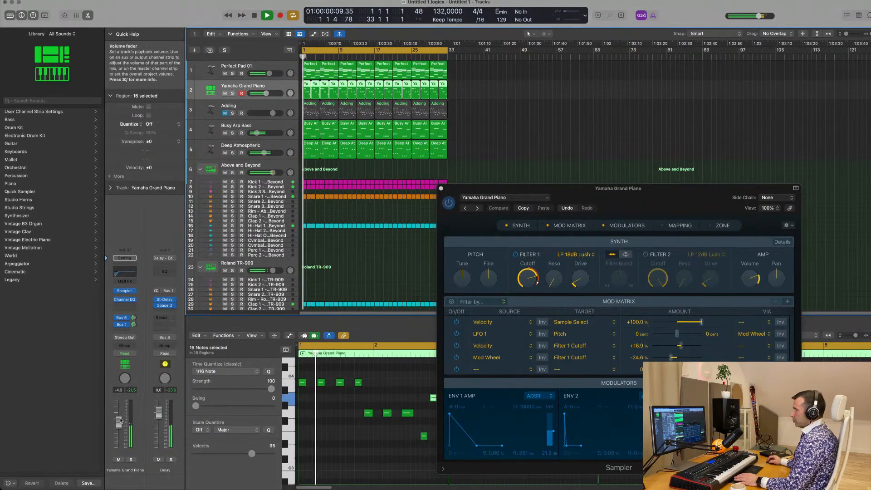
left_click_drag(641, 199, 658, 132)
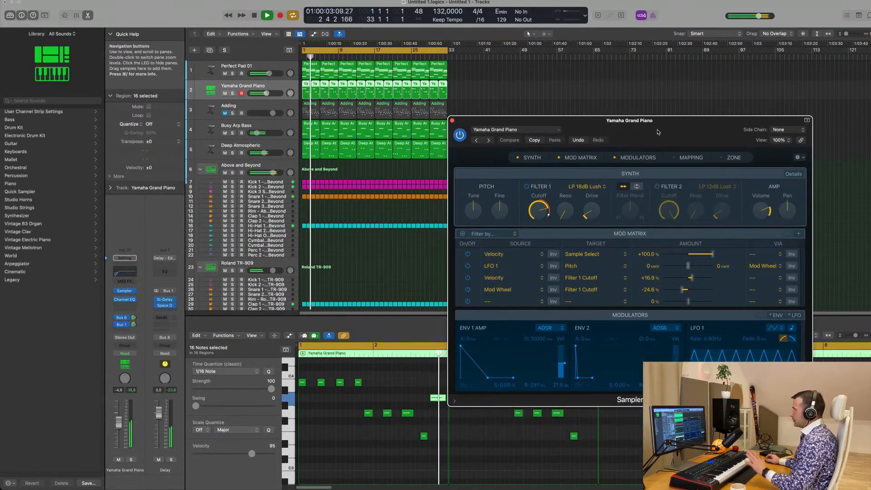
left_click(452, 121)
key("space")
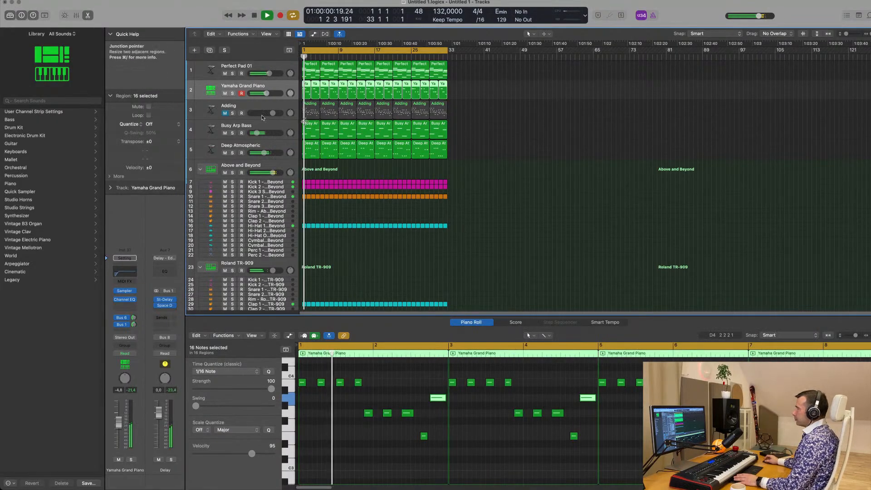
Unmute the Adding track, play the arrangement from the start and slightly lower the Yamaha Grand Piano track volume
key("space")
left_click(225, 113)
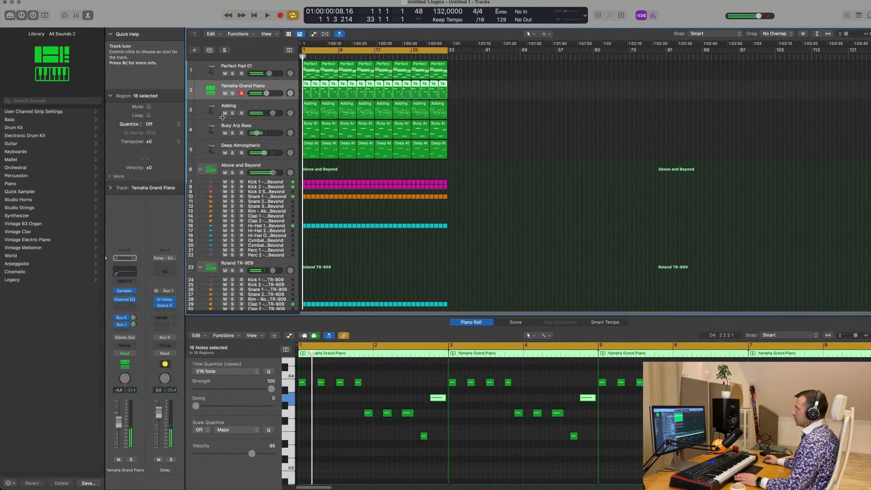
left_click(258, 107)
key("space")
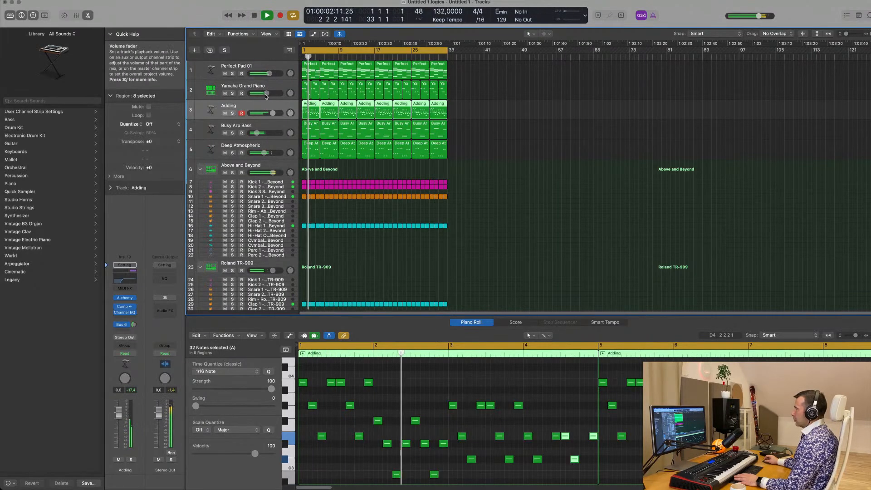
left_click_drag(267, 94, 266, 93)
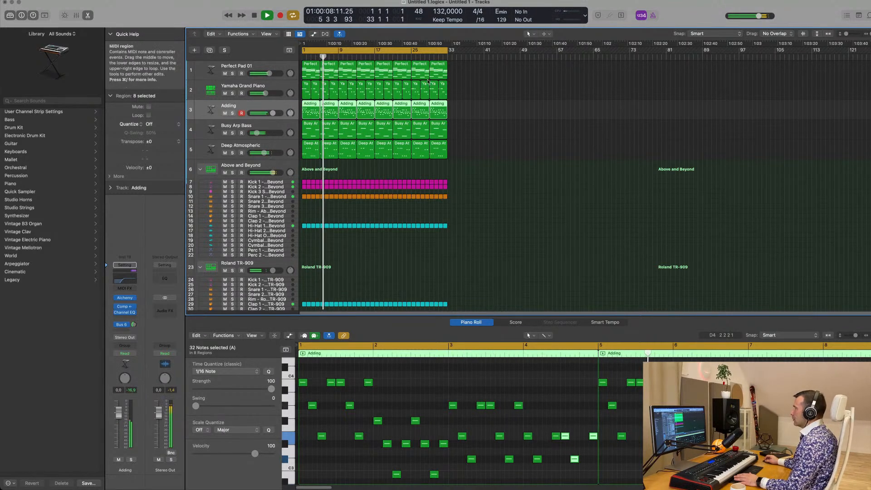
Scale-quantize all notes in all the piano regions to E Major and play from the start
left_click(306, 95)
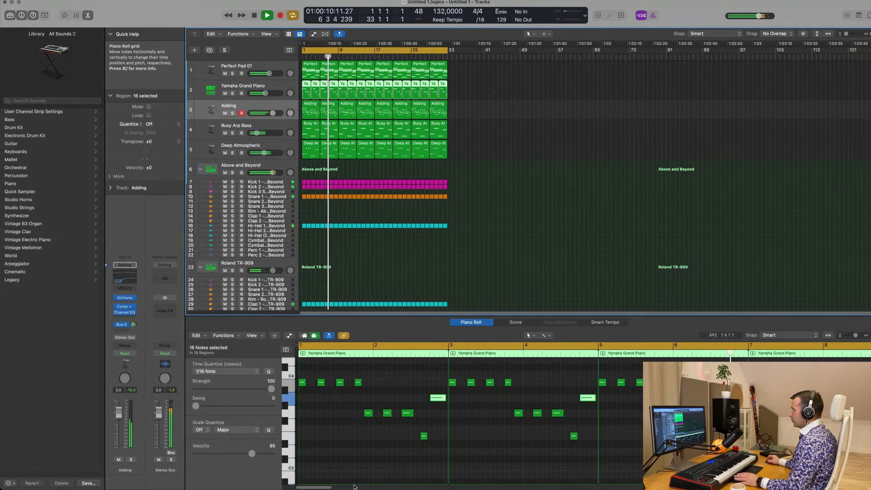
left_click(350, 456)
key("super+a")
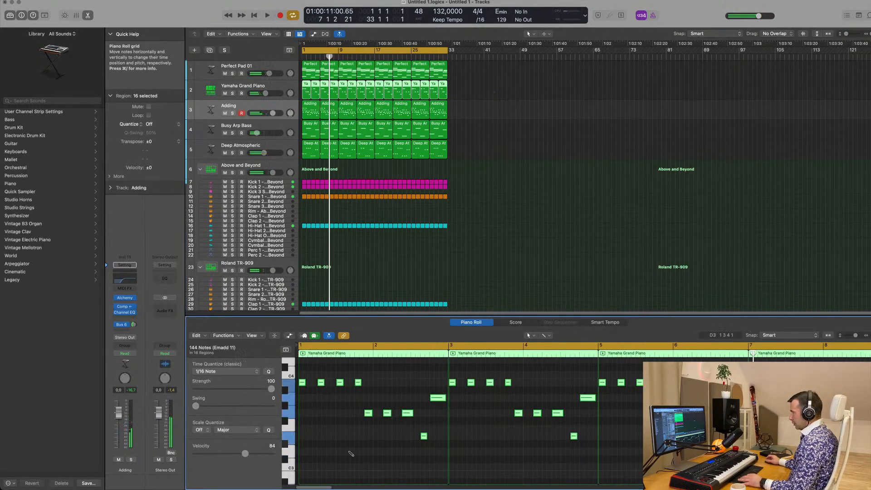
left_click(201, 430)
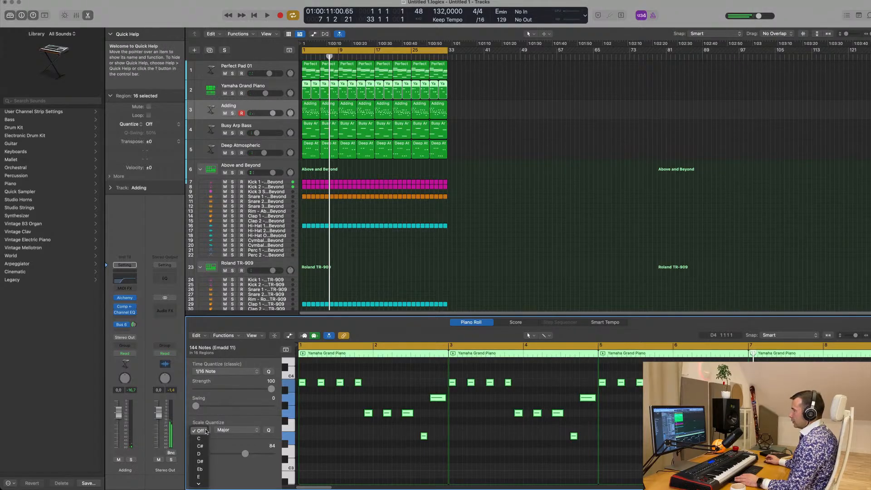
left_click(201, 476)
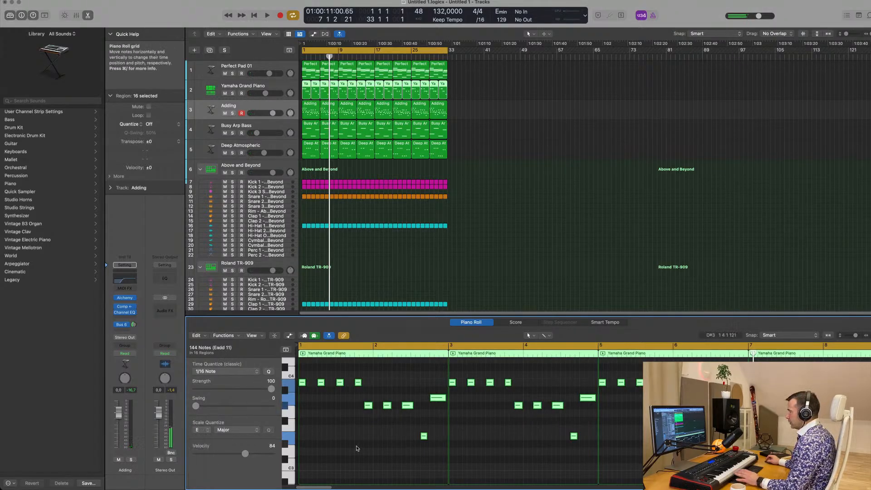
key("space")
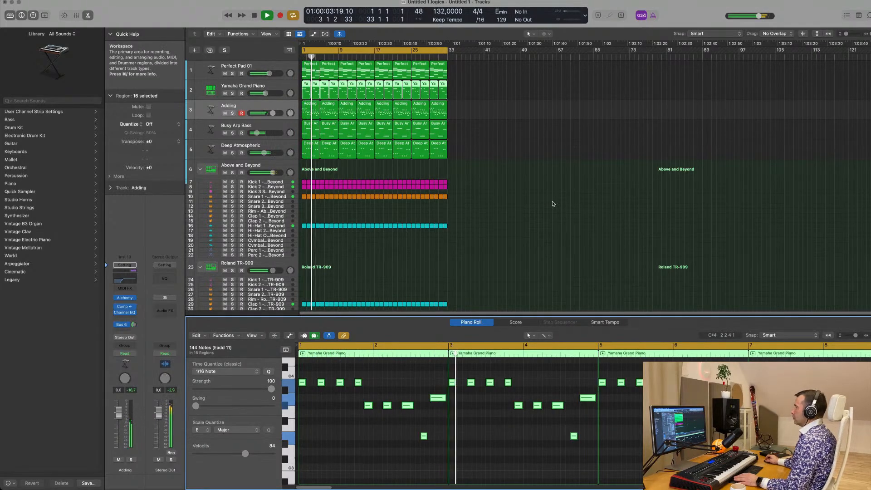
Lower the Yamaha Grand Piano track volume to -9.8 dB while the arrangement plays with the Adding track selected
left_click(516, 209)
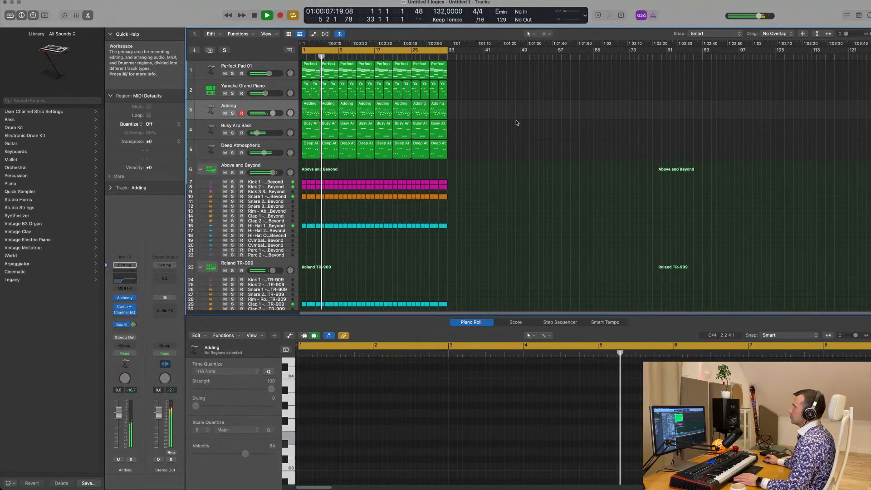
left_click(292, 107)
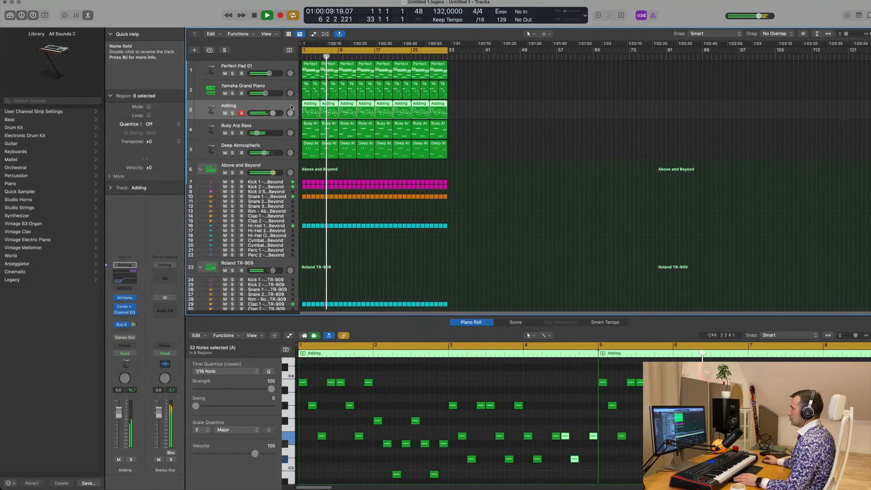
scroll(522, 219, "up", 6)
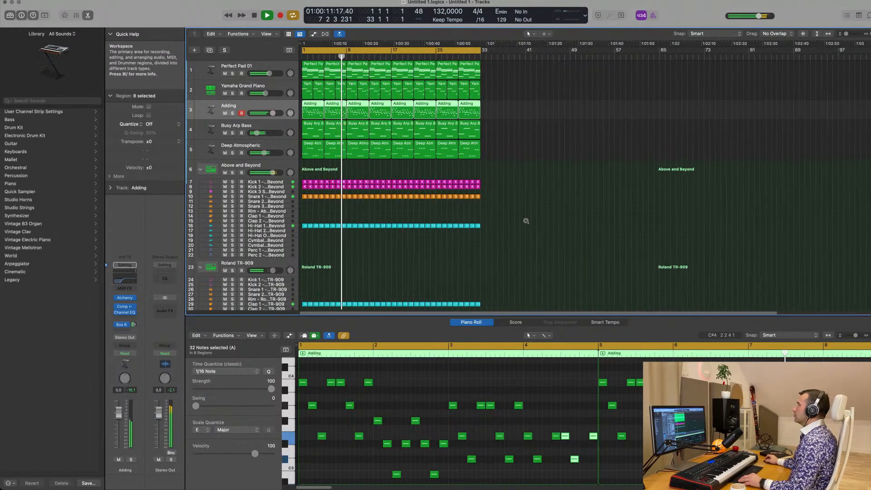
scroll(531, 221, "down", 3)
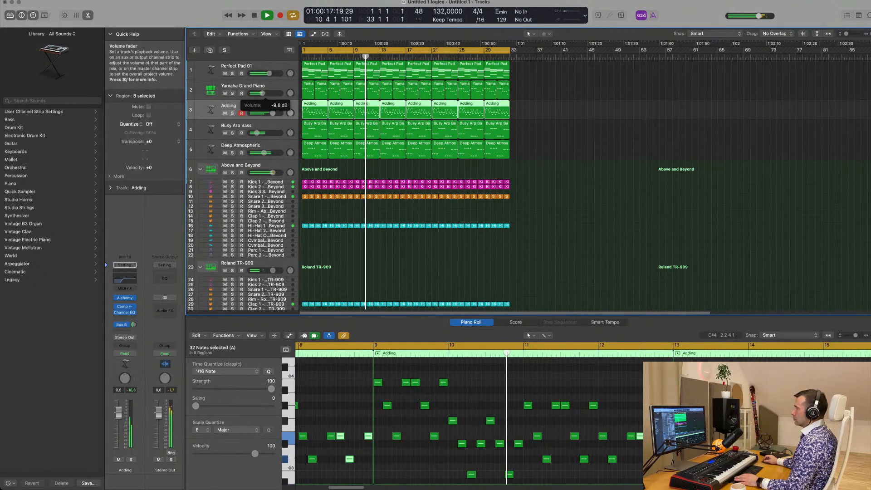
Mute the Yamaha Grand Piano track, audition the arpeggio mix from the start, and unmute the piano again
key("space")
left_click(225, 94)
key("Return")
key("space")
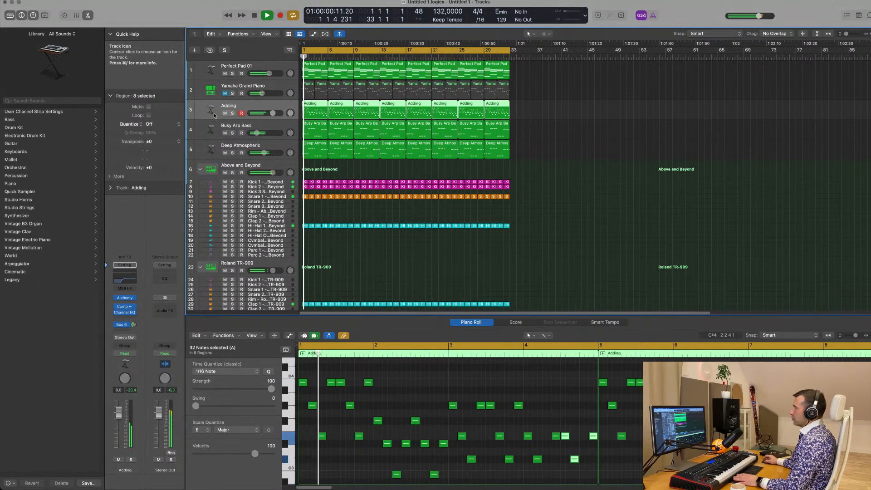
left_click(224, 94)
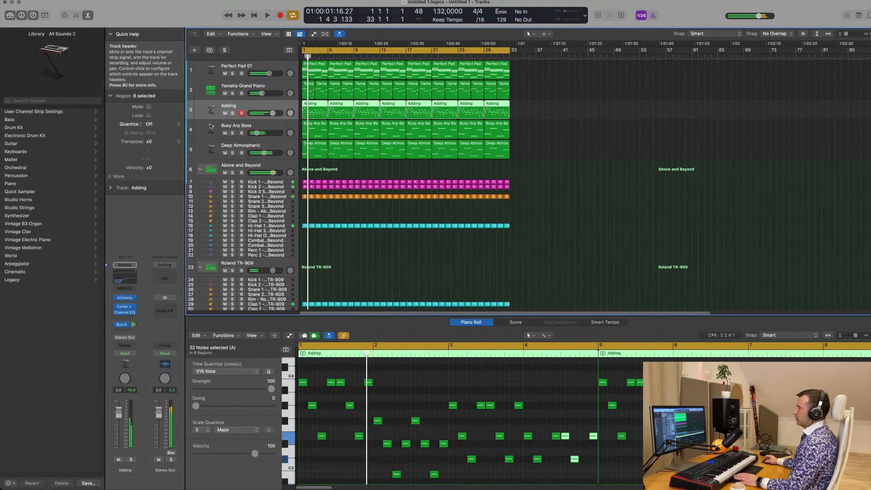
Mute the Adding track and listen to the piano with the other layers
key("Return")
left_click(225, 113)
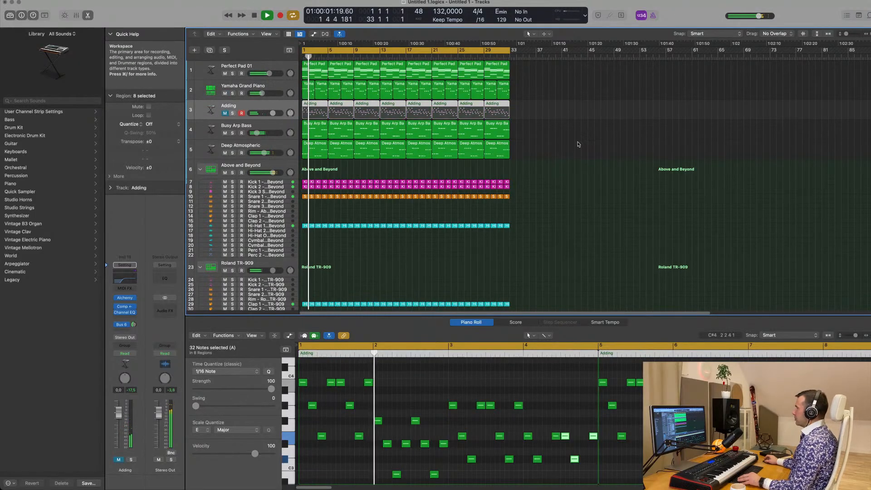
scroll(588, 147, "up", 3)
scroll(589, 148, "down", 3)
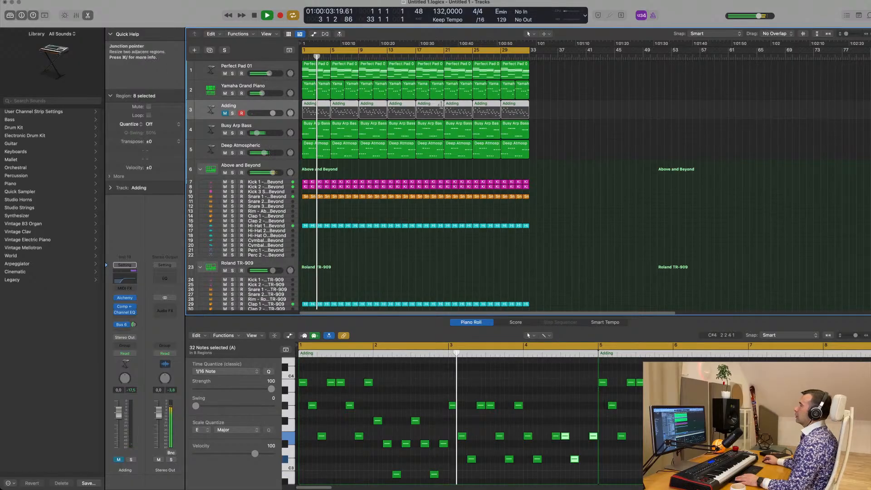
Duplicate the Perfect Pad 01 track and copy its first four-bar region onto the new track at bar 1
left_click(266, 71)
key("Return")
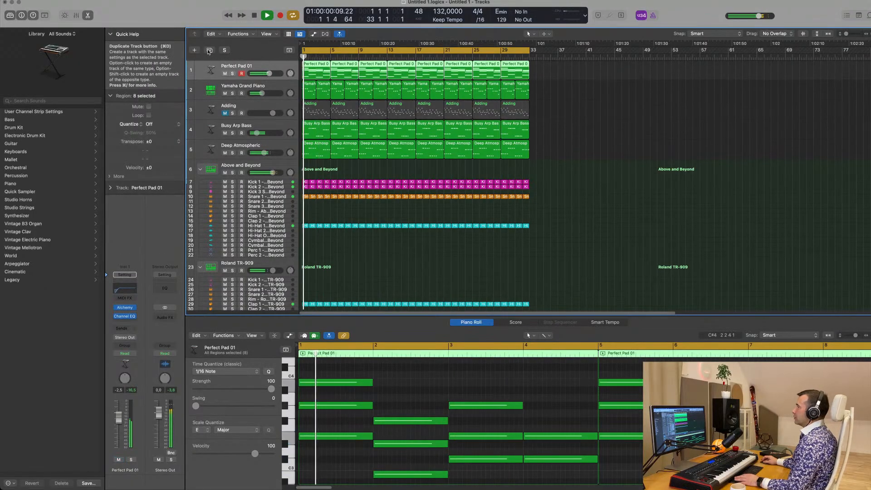
key("super+d")
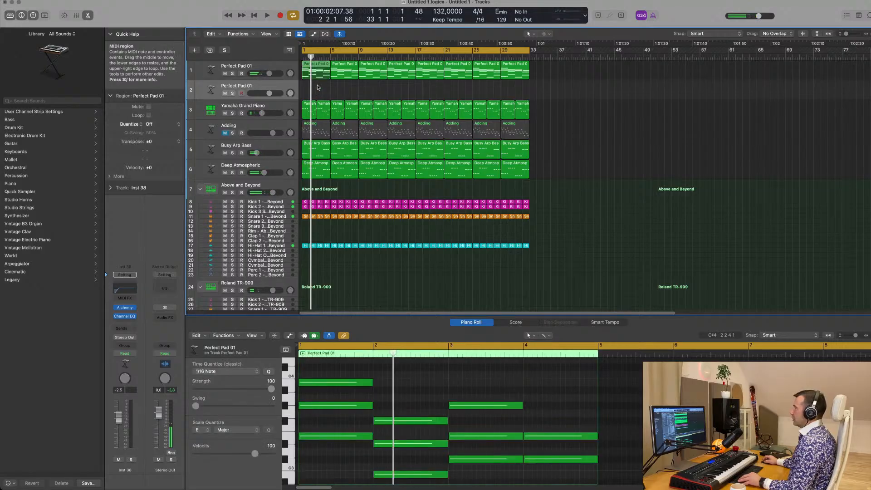
left_click_drag(317, 88, 319, 91)
key("space")
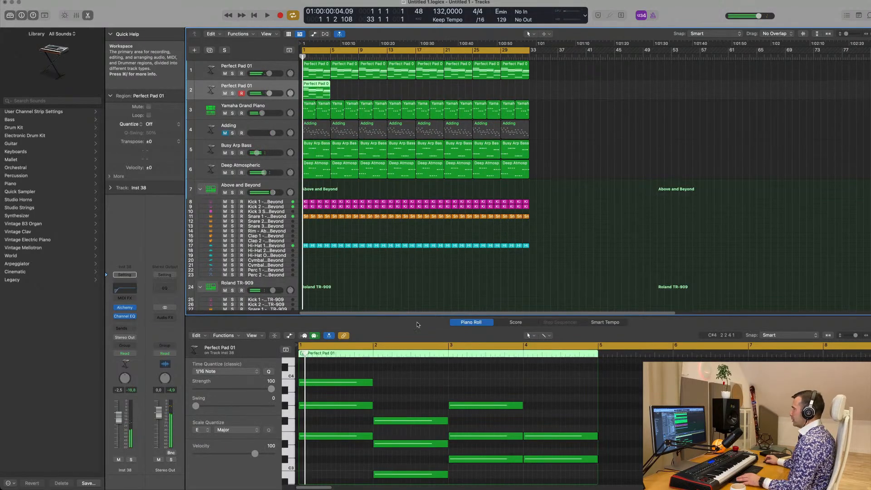
scroll(411, 393, "down", 1)
key("super+a")
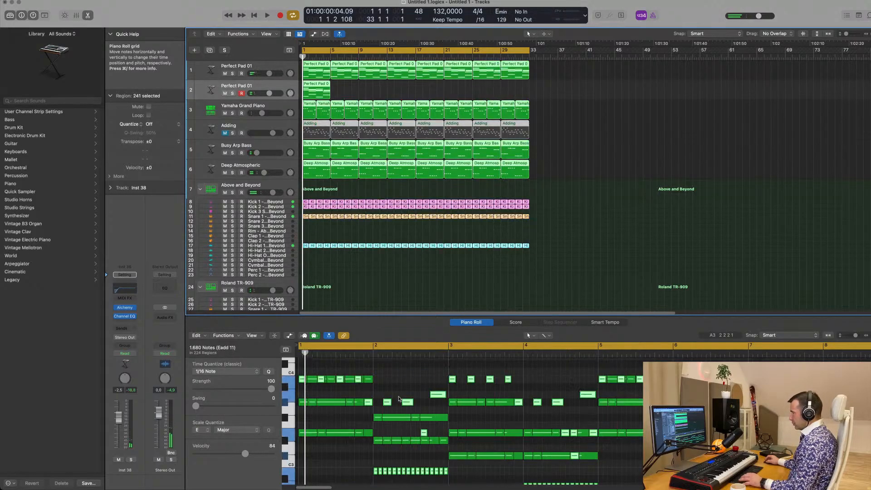
left_click(619, 211)
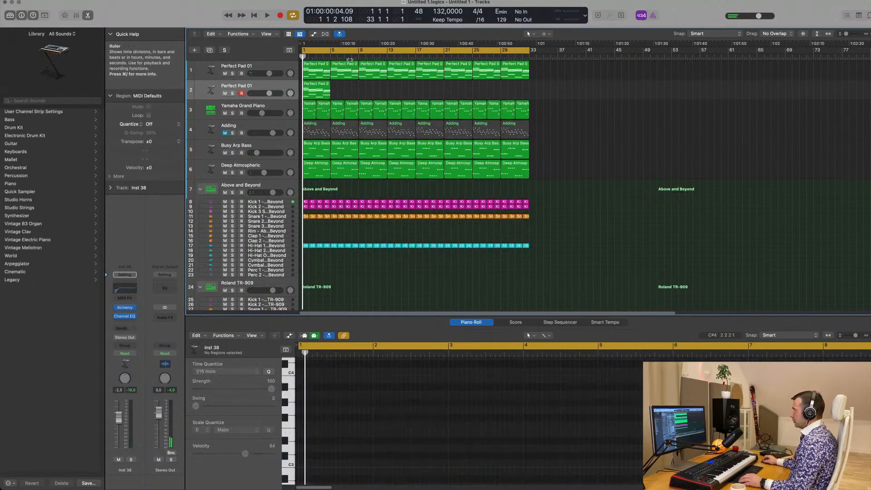
Shorten all chord notes in the copied Perfect Pad 01 region to short stabs at each bar start and audition them
left_click(317, 92)
key("super+a")
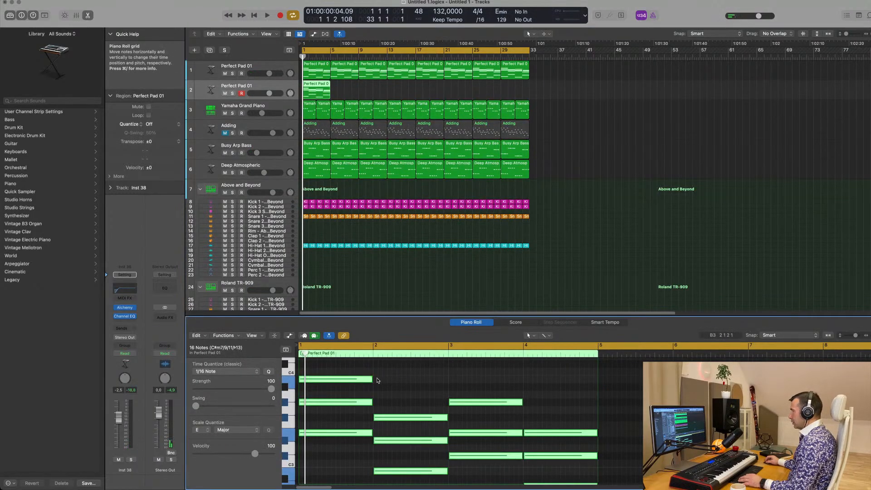
left_click_drag(372, 379, 325, 388)
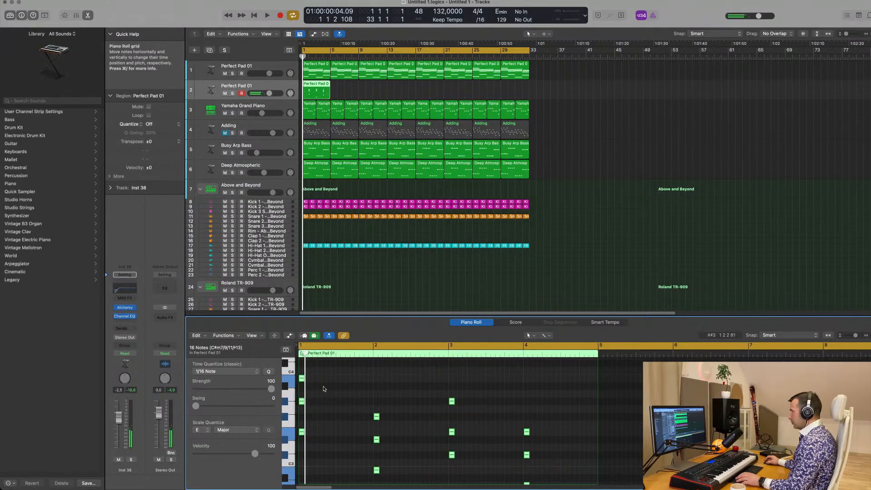
key("space")
scroll(339, 388, "up", 3)
key("Return")
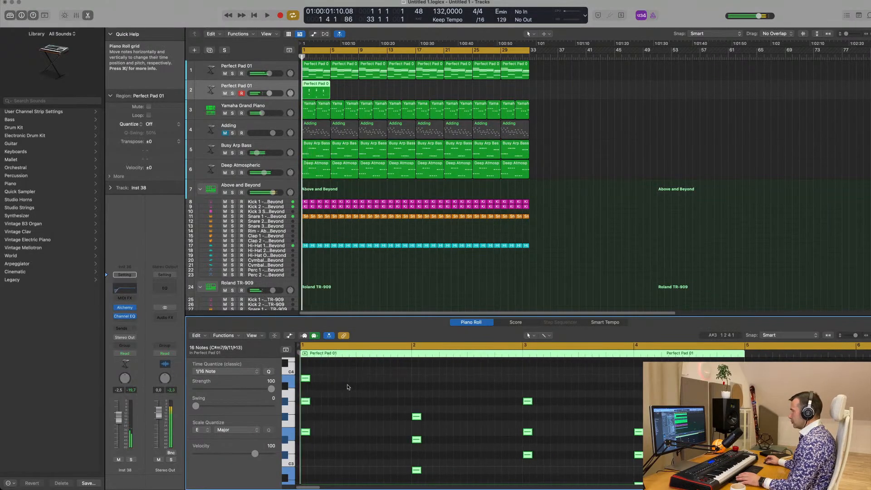
Load the Leads preset Black Diamond in Alchemy on the duplicated Perfect Pad 01 track and play the stabs
key("space")
left_click(265, 85)
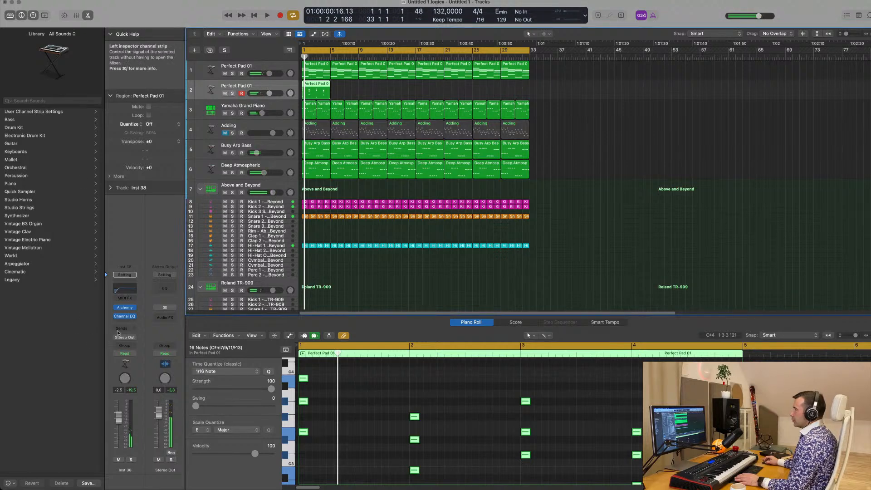
left_click(125, 309)
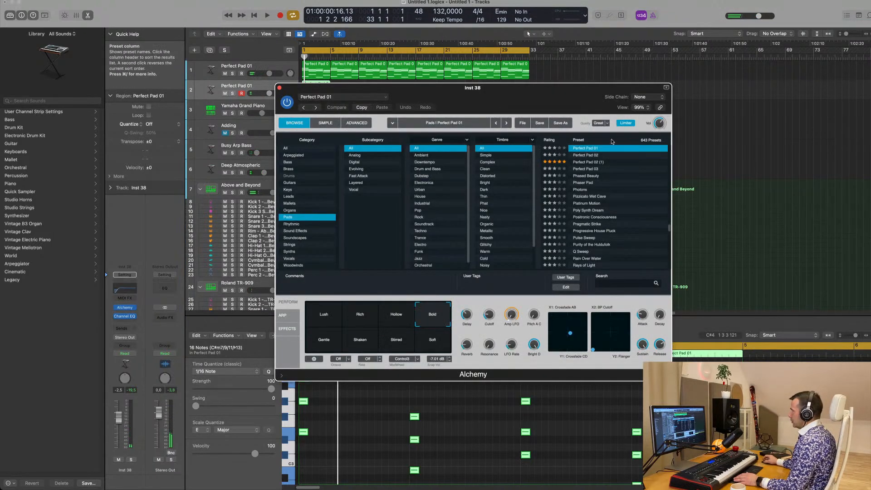
left_click_drag(561, 101, 550, 99)
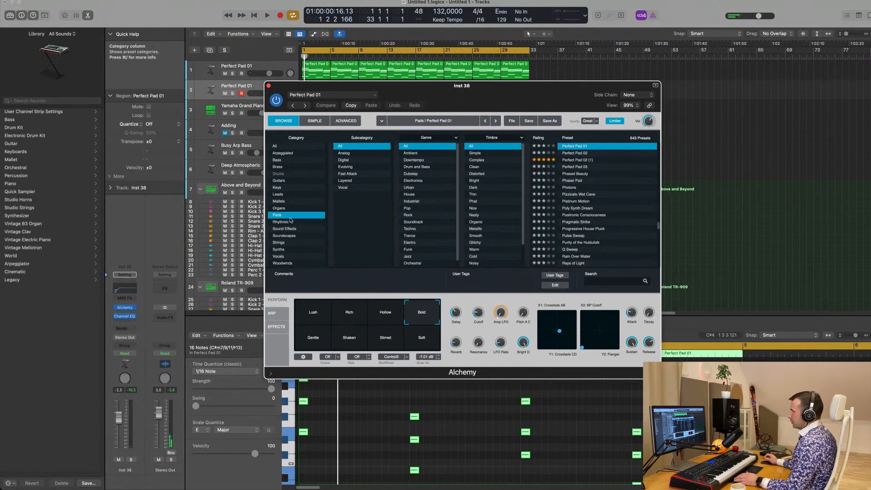
left_click(278, 194)
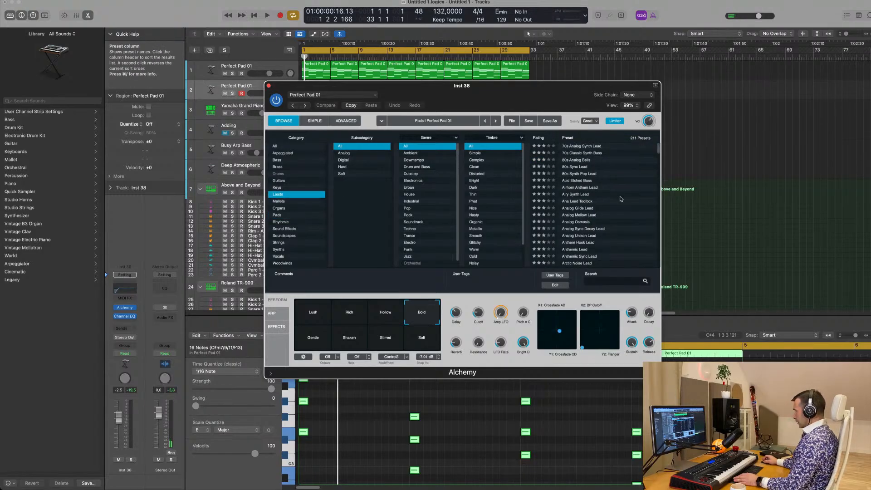
scroll(621, 199, "down", 5)
left_click(575, 197)
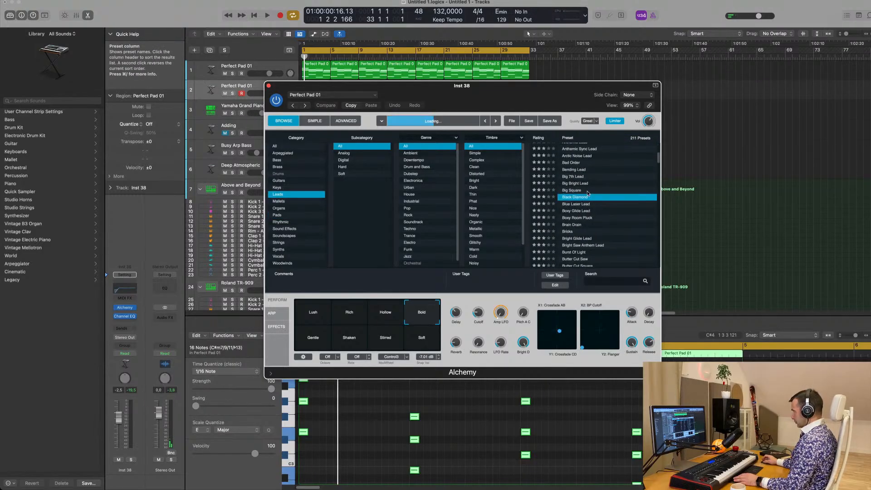
mouse_move(546, 97)
left_mouse_down()
mouse_move(740, 101)
mouse_move(531, 94)
left_mouse_up()
key("space")
Audition Black Diamond's Detuned Plucks, Sax Pad, Deep Pad, Old Organ, Raindrops and Sine Vox snapshots, then return to Sax Pad
left_click(342, 320)
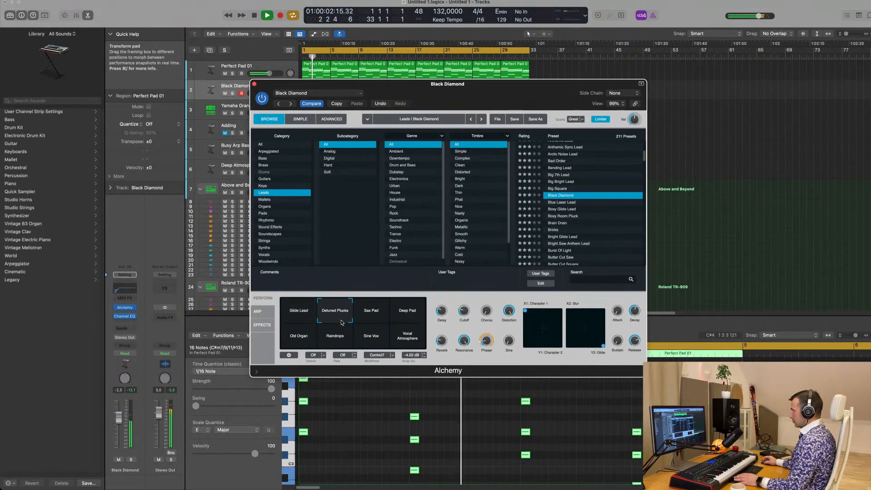
left_click_drag(462, 97, 655, 93)
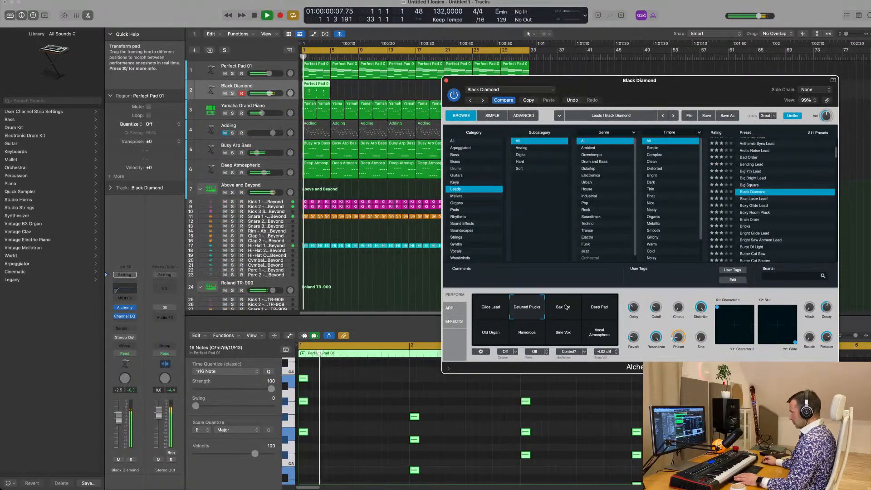
left_click(561, 307)
left_click(598, 309)
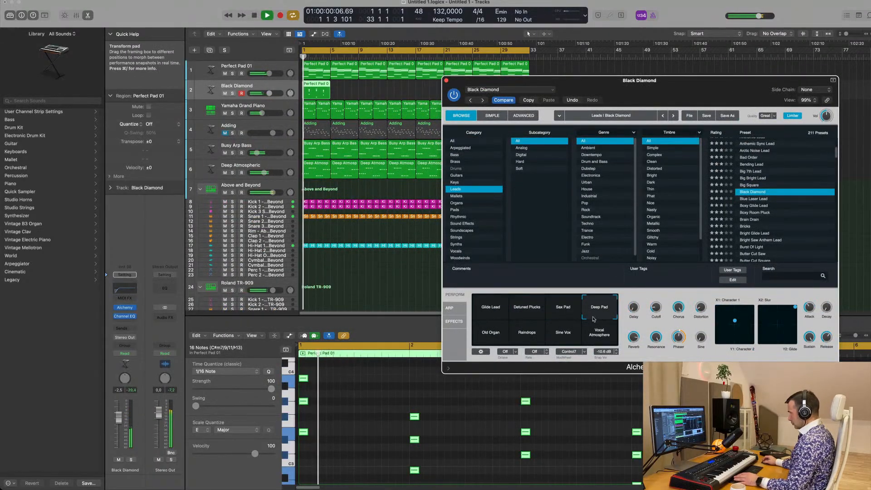
left_click(498, 333)
left_click(528, 333)
left_click(564, 339)
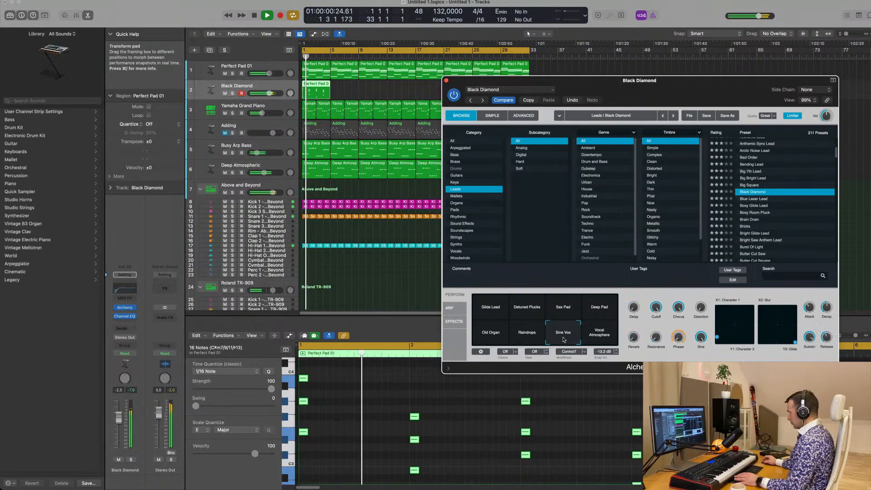
left_click(568, 307)
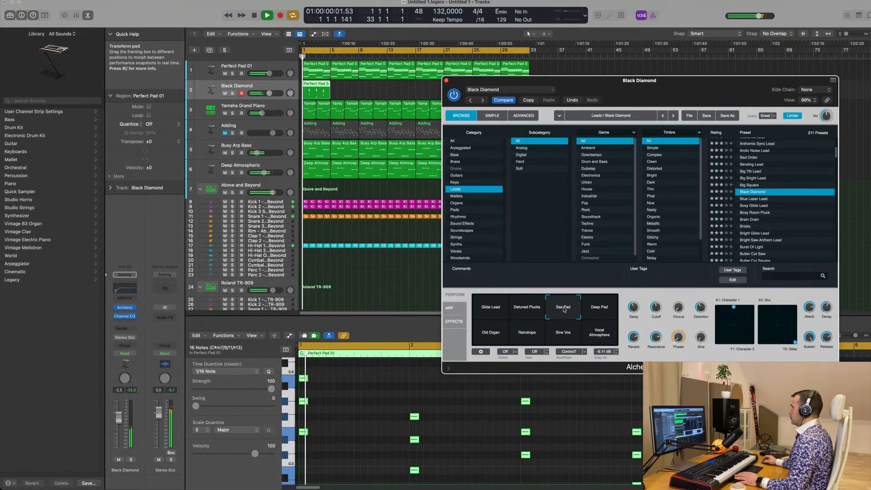
Switch the stab track to the Blue Laser Lead preset and lower its channel volume to about -7.9 dB during playback
left_click_drag(690, 88, 574, 102)
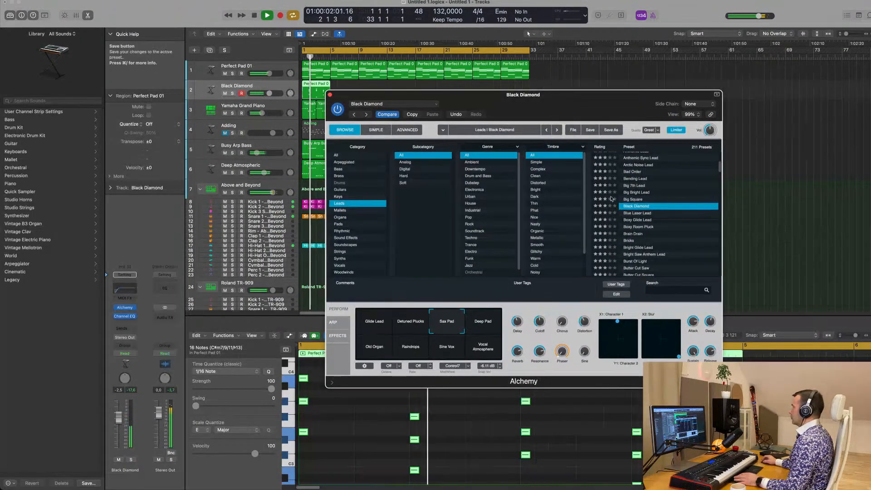
left_click(646, 214)
key("space")
key("space")
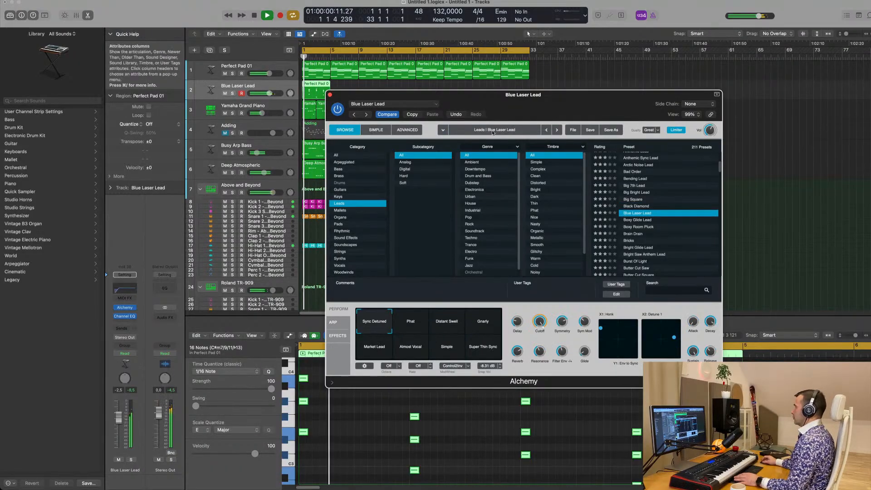
left_click_drag(119, 417, 121, 428)
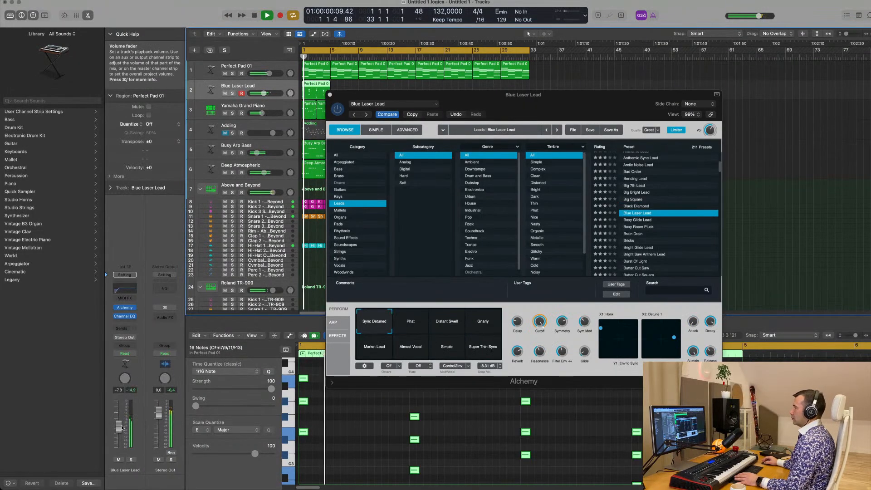
Audition the lead presets Butter Cut Saw, Burst Of Light and Buzz Fuzz Phaser Bass on the stabs
scroll(675, 236, "down", 3)
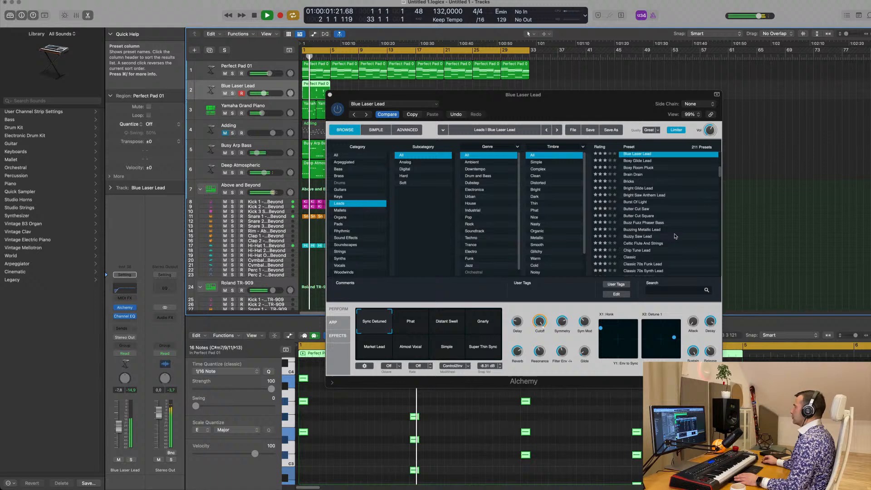
left_click(639, 211)
left_click(638, 210)
key("Return")
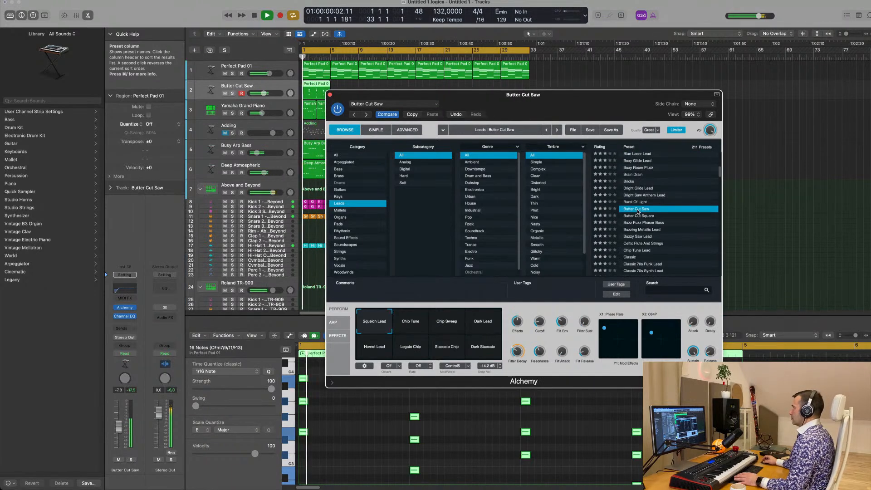
left_click(638, 203)
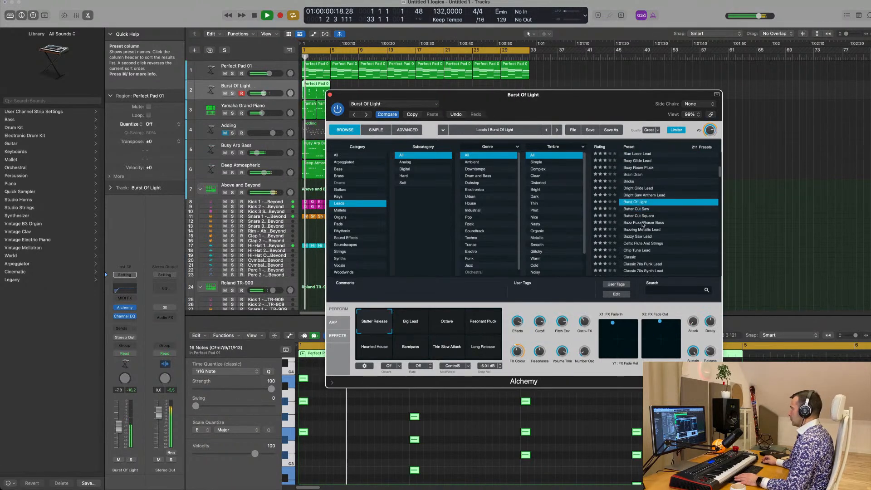
left_click(643, 223)
scroll(665, 238, "down", 2)
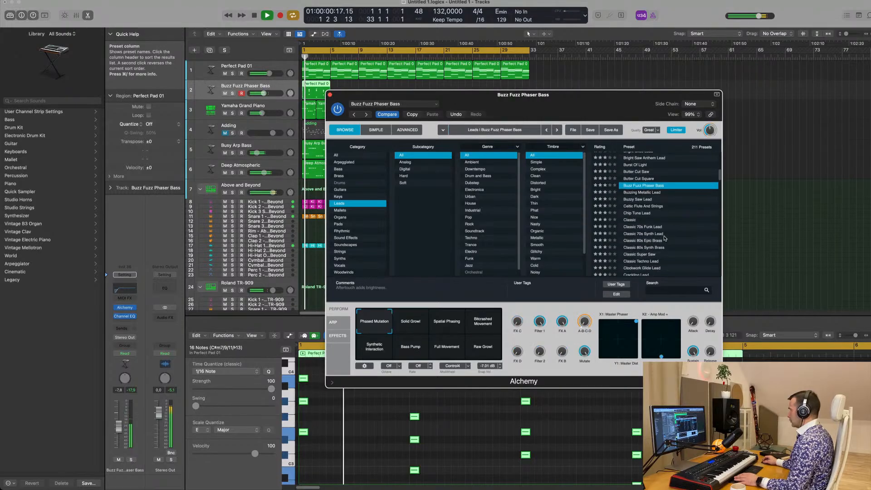
Try the Classic lead preset with its Thin Pulse snapshot on the stabs
left_click(633, 221)
key("Return")
scroll(659, 227, "down", 2)
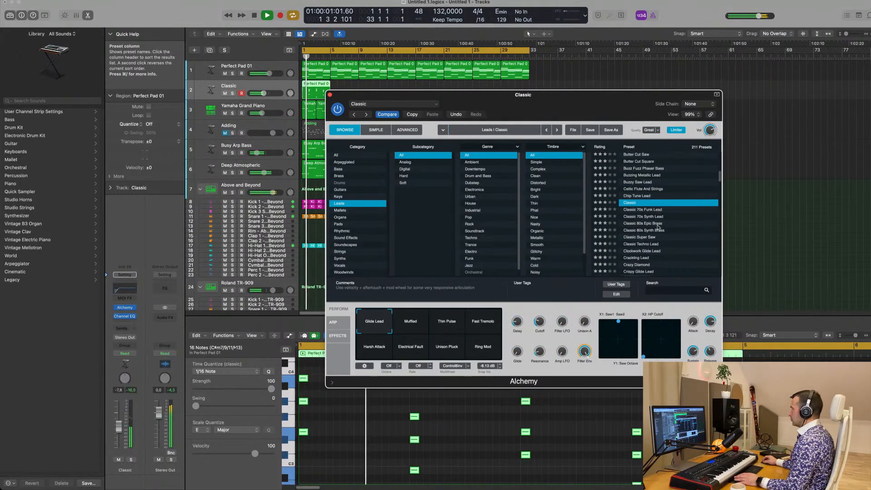
left_click(443, 327)
scroll(673, 199, "down", 3)
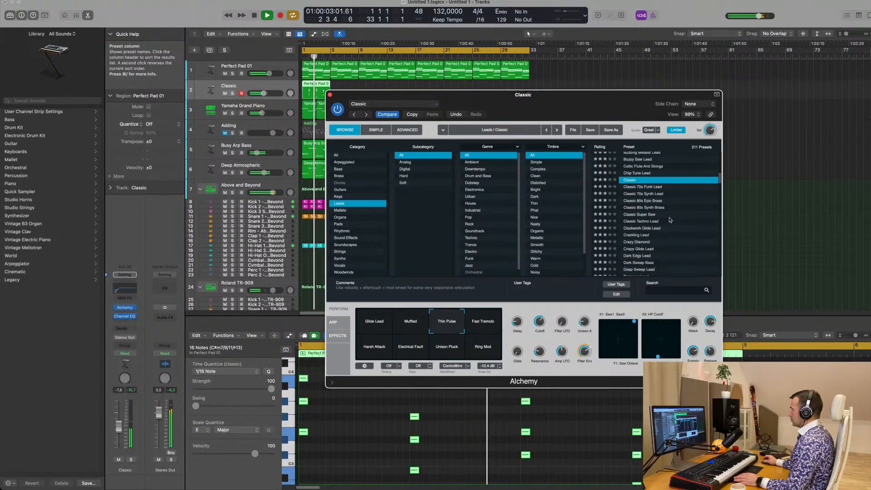
Try Classic 80s Synth Brass, switch the stab track to the Classic Super Saw preset, and play it
left_click(655, 176)
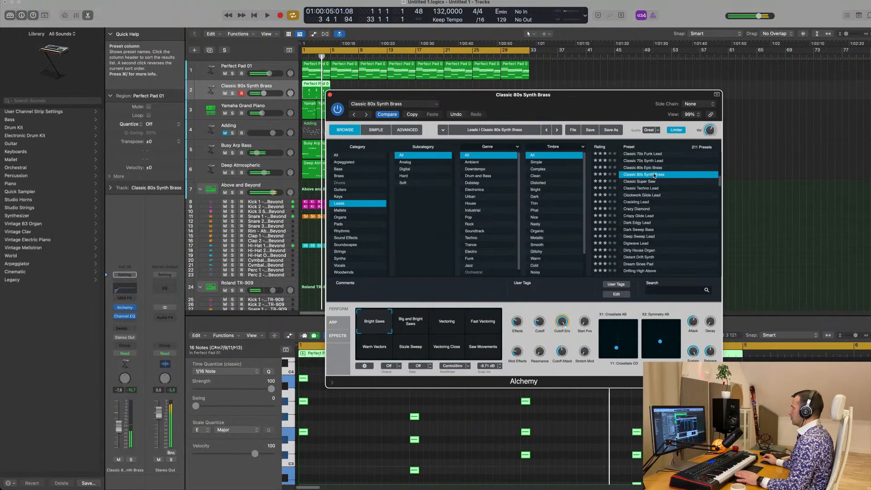
left_click(651, 182)
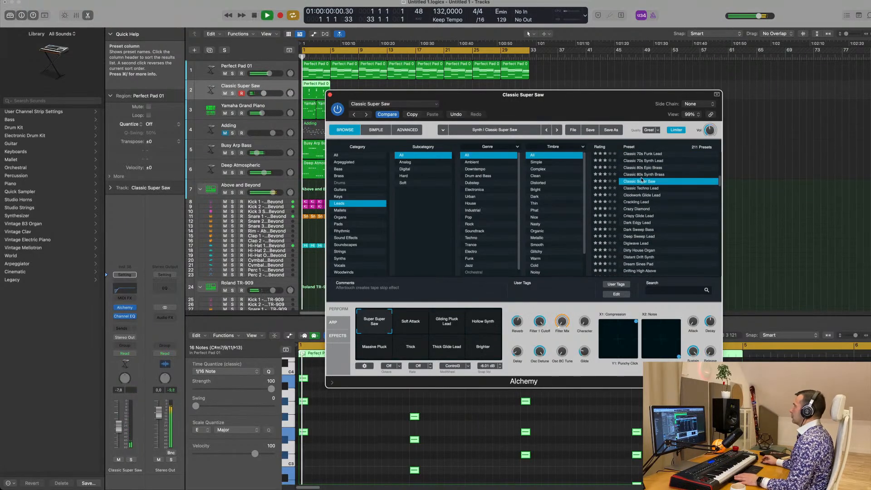
left_click_drag(606, 104, 729, 68)
key("space")
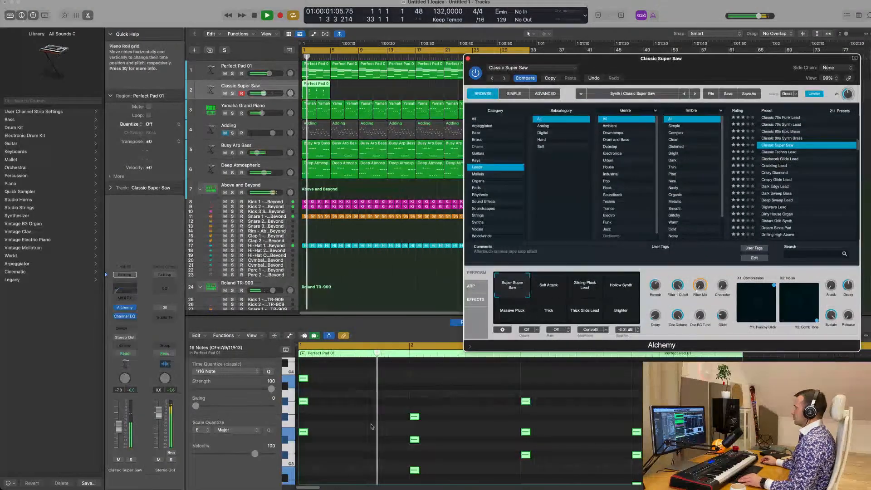
Copy all chord stabs about three sixteenths later in each bar so every chord has two stabs, and audition them
scroll(327, 426, "down", 3)
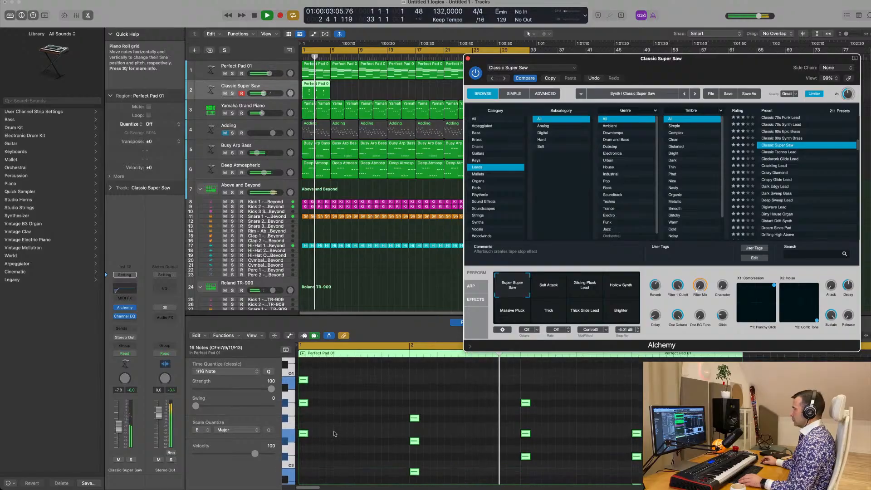
left_click_drag(304, 403, 324, 404)
key("space")
key("space")
scroll(358, 414, "down", 2)
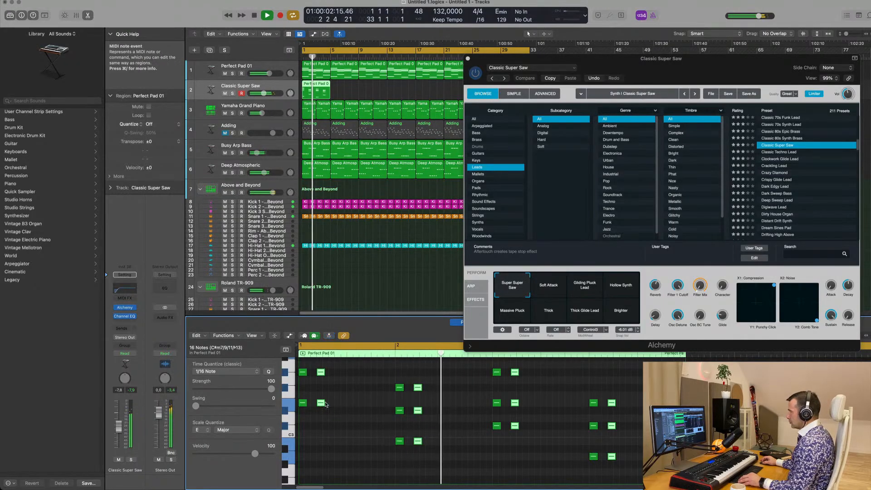
Copy the paired stabs further along each bar to make four evenly spaced stabs per chord, and play the pattern
left_click_drag(321, 403, 351, 405)
key("space")
key("space")
scroll(346, 416, "down", 2)
key("space")
key("space")
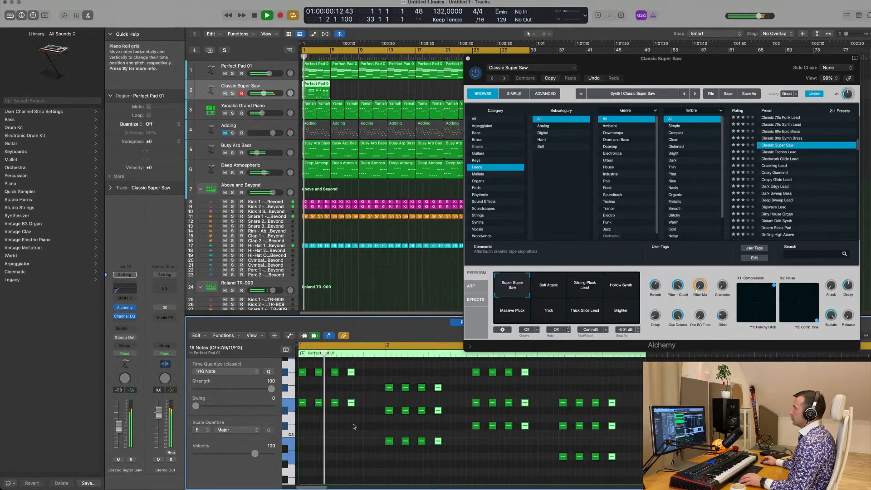
Repeat the four-bar stab region on the Classic Super Saw track until it fills the arrangement up to bar 33
scroll(354, 426, "down", 3)
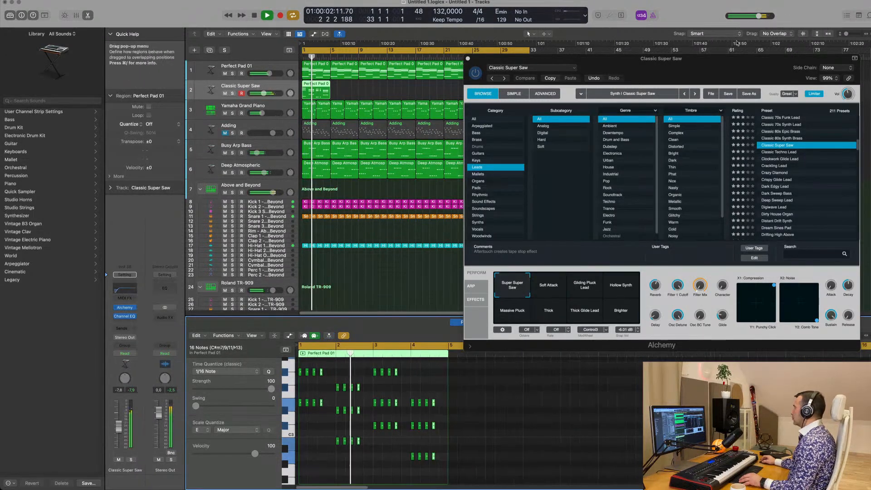
left_click_drag(716, 65, 756, 75)
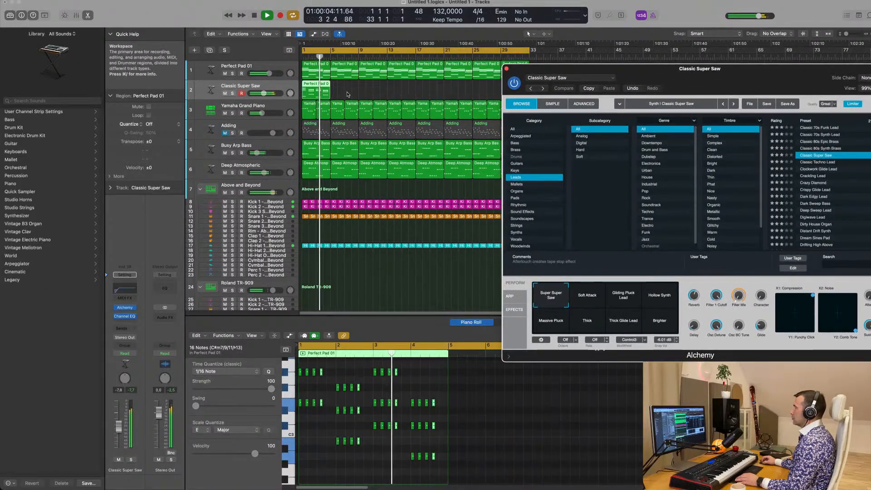
left_click(298, 93)
left_click(298, 92)
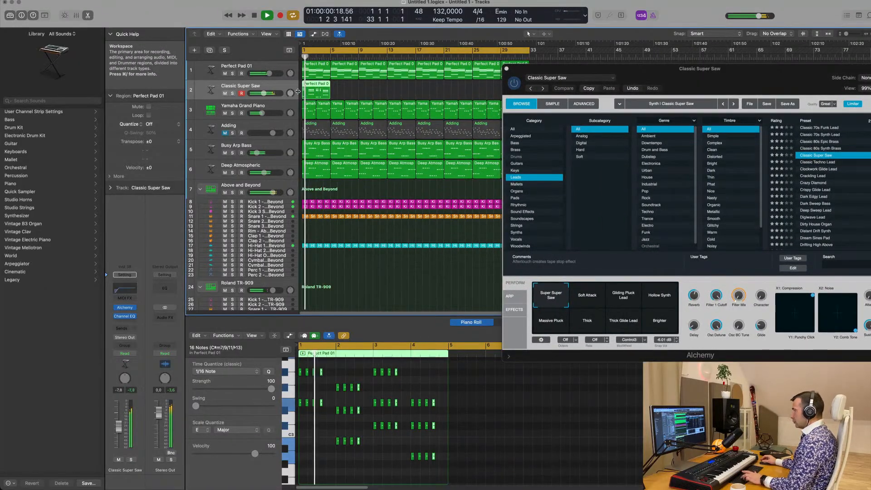
key("super+r")
key("super+r")
key("super+r")
key("super+r")
key("super+r")
key("super+r")
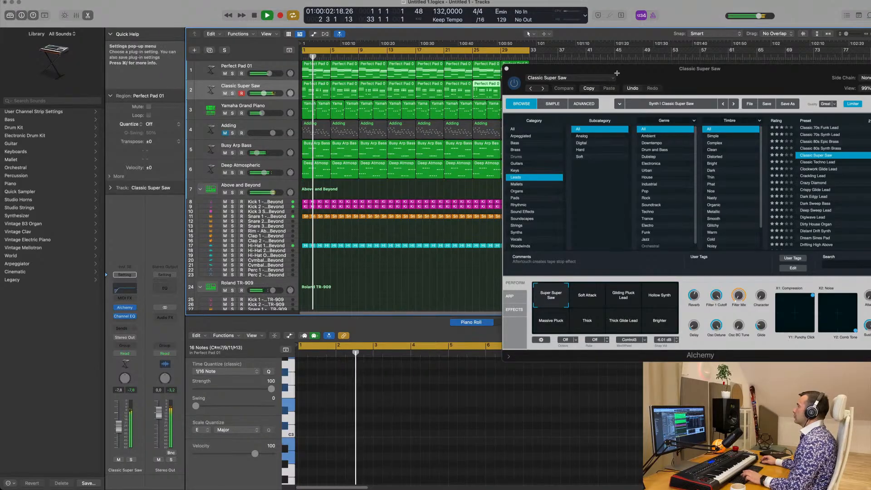
left_click_drag(619, 74, 497, 114)
key("super+r")
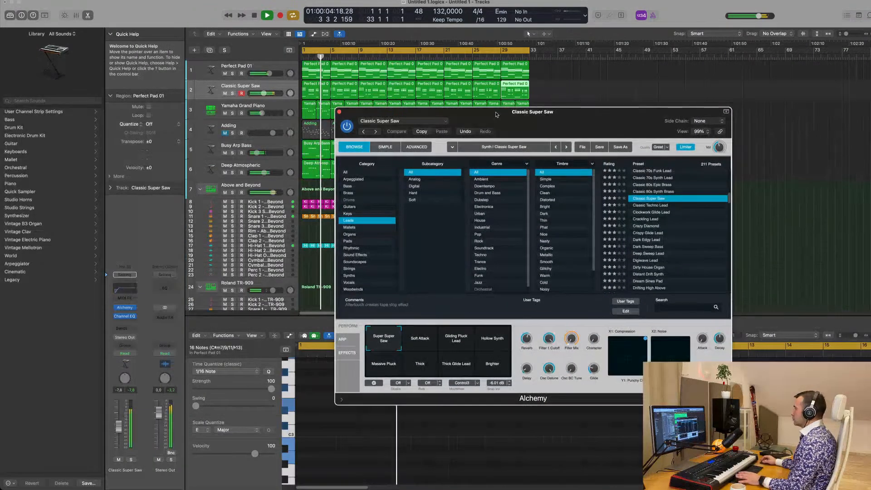
Audition Classic Super Saw's Soft Attack, Gliding Pluck Lead, Hollow Synth, Massive Pluck and Thick snapshots, then return to Super Super Saw
left_click(426, 344)
left_click(463, 343)
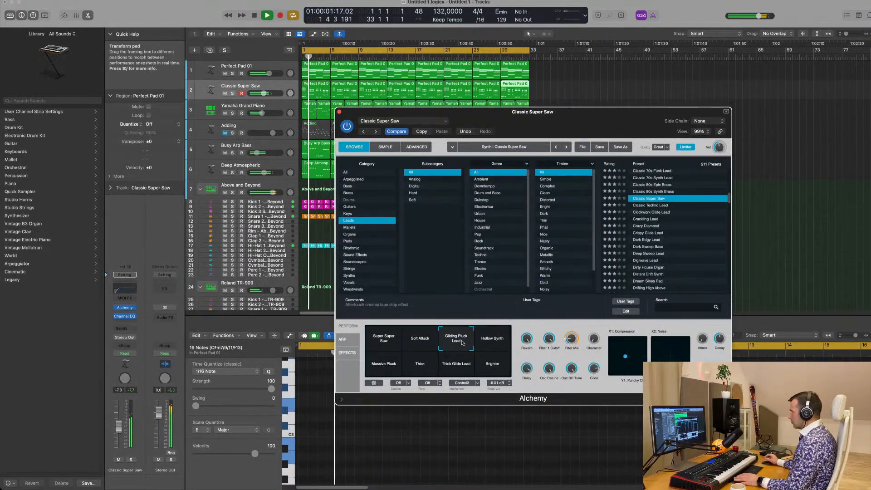
left_click(490, 346)
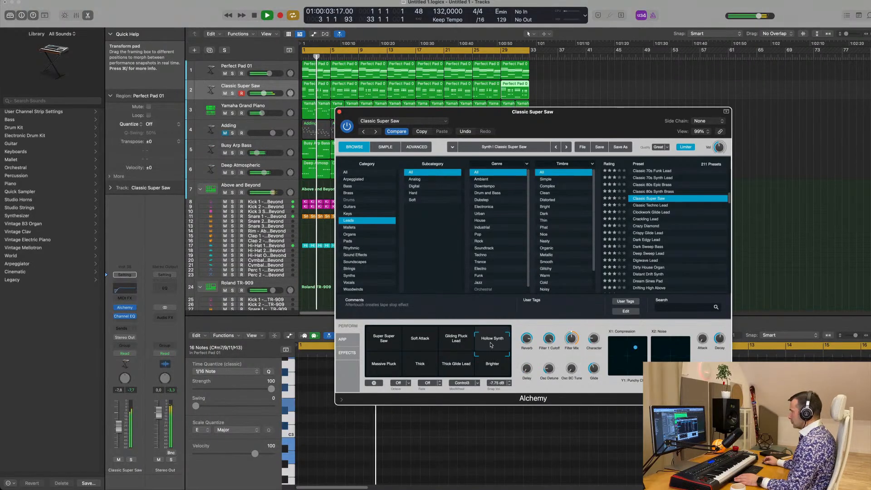
left_click(383, 365)
key("space")
left_click(409, 368)
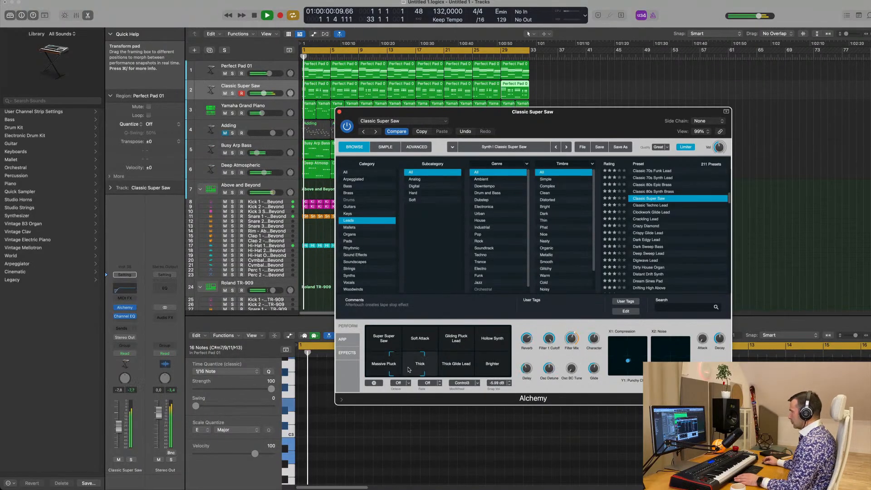
left_click_drag(420, 370, 385, 340)
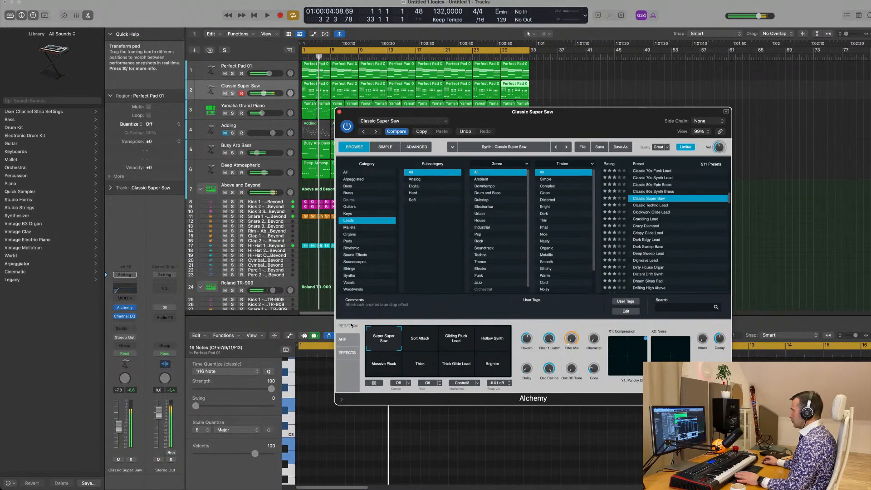
left_click_drag(581, 115, 619, 117)
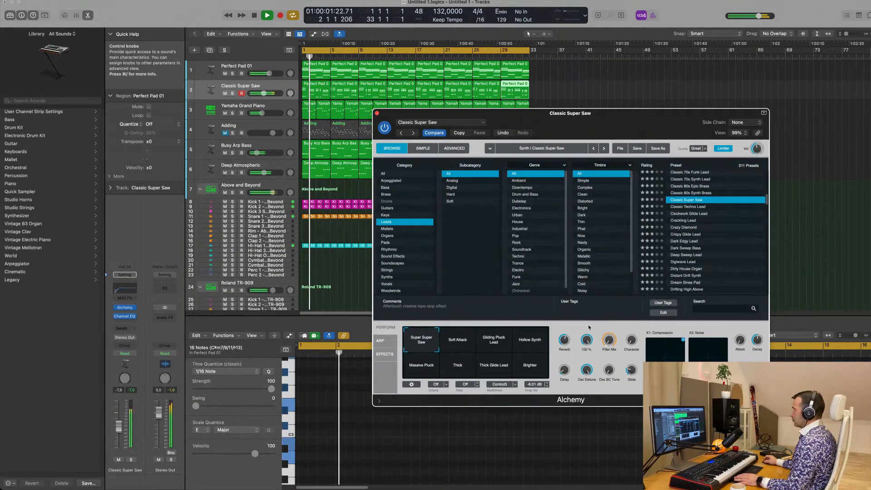
Play the arrangement and lower the Classic Super Saw track's volume to -12.2 dB
key("space")
key("space")
left_click(240, 85)
key("space")
key("space")
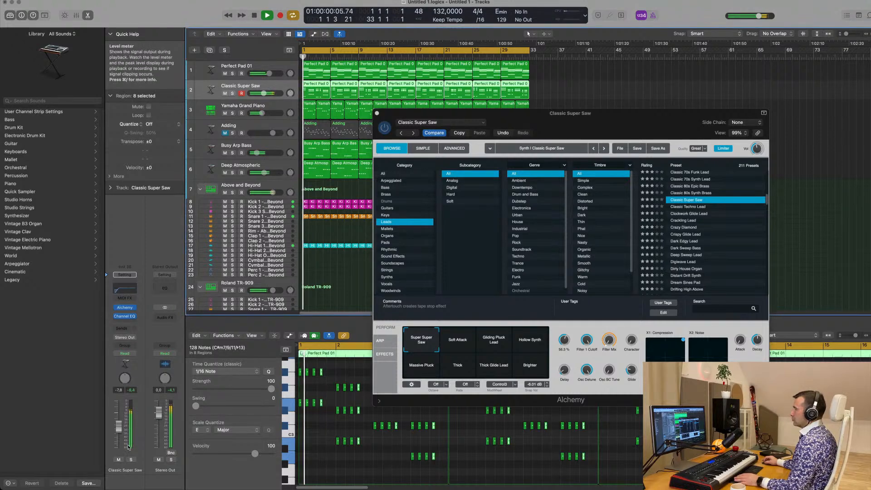
left_click_drag(119, 426, 119, 430)
key("space")
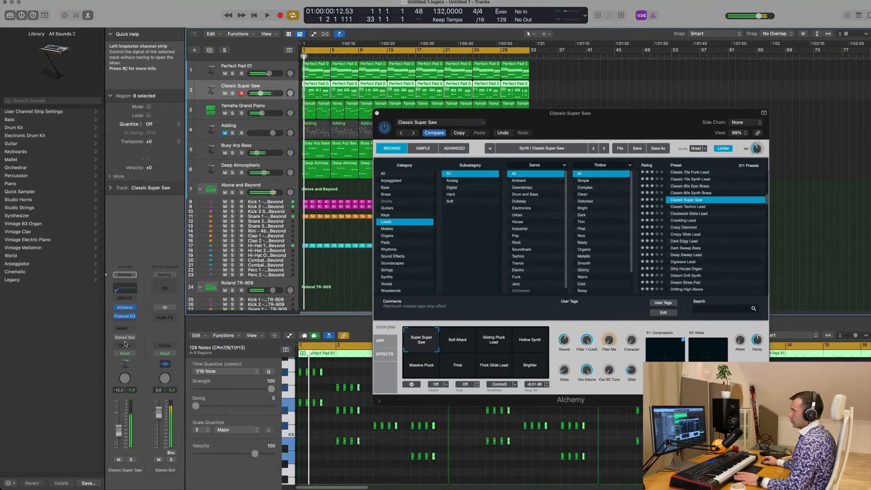
Add a send to Bus 6 on the Classic Super Saw channel and set its level to about -11.8 dB during playback
left_click(124, 328)
mouse_move(131, 343)
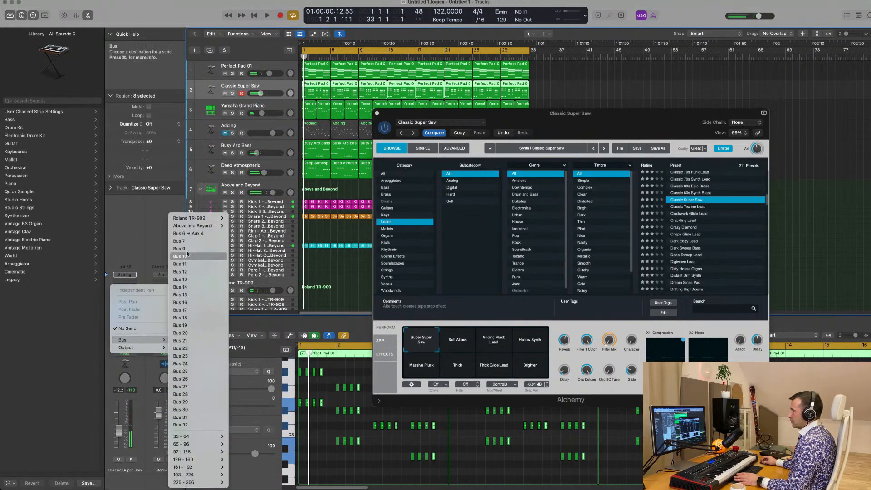
left_click(196, 234)
key("space")
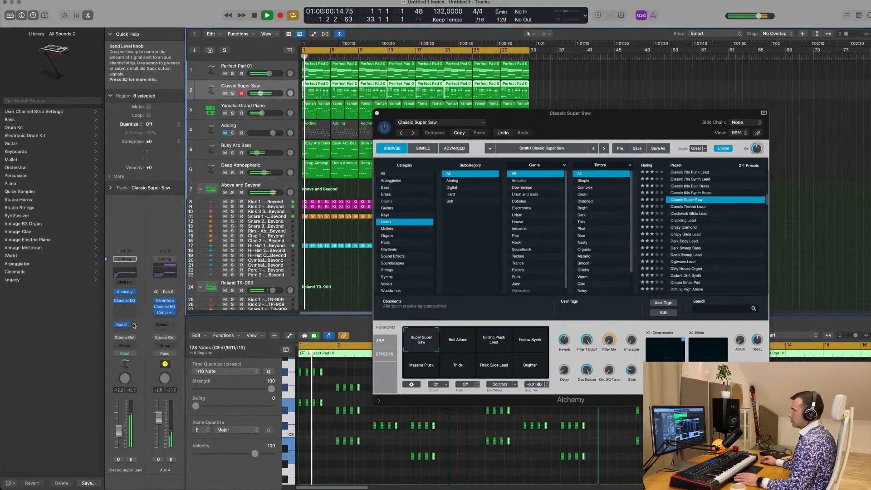
key("space")
key("space")
left_click_drag(139, 317, 134, 327)
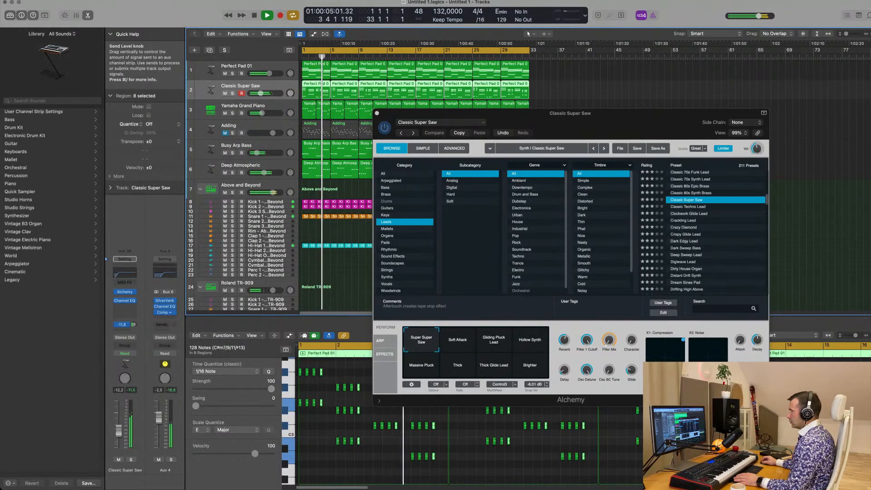
Adjust the synth's Compression XY pad towards its lower-left corner and raise the Classic Super Saw volume to -9.0 dB
key("space")
key("space")
left_click_drag(682, 340, 675, 349)
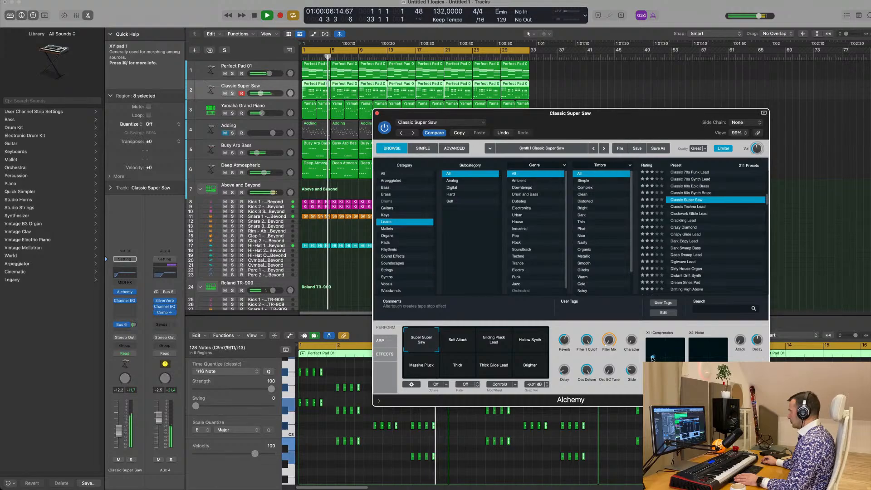
key("space")
key("space")
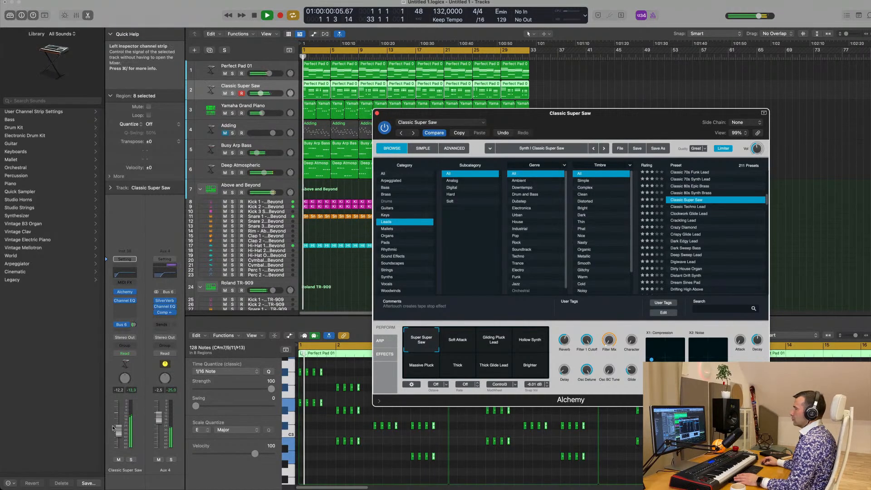
left_click(262, 93)
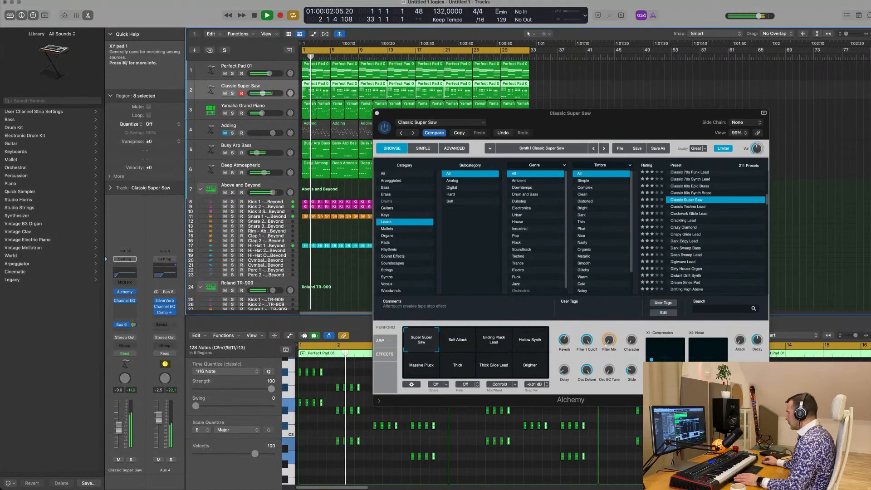
left_click_drag(654, 359, 662, 352)
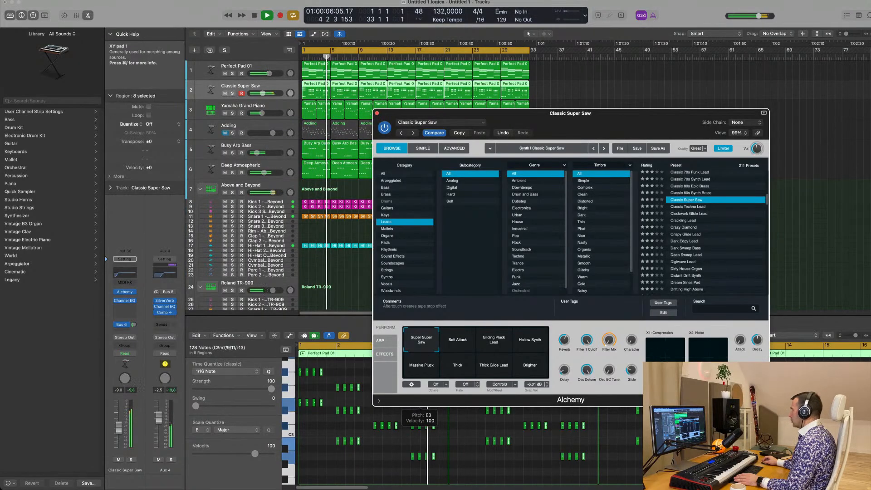
Adjust the synth's Noise XY pad during playback and close the Classic Super Saw instrument window
key("space")
key("space")
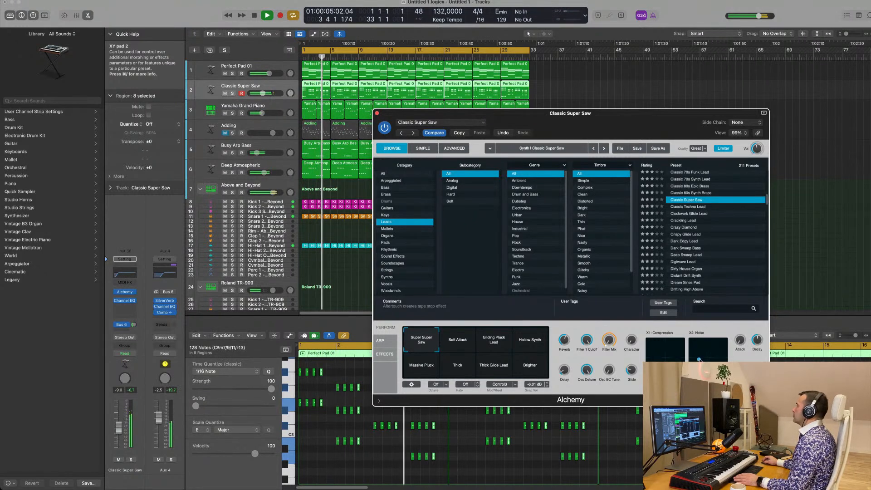
key("space")
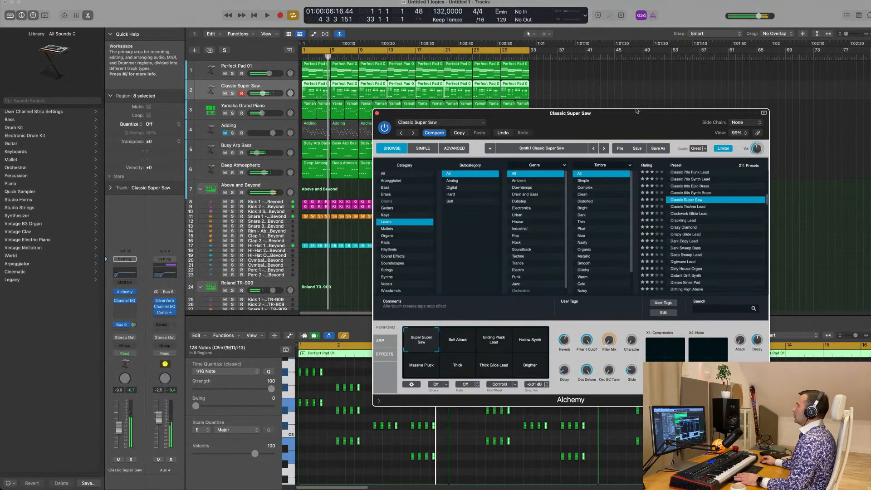
left_click_drag(637, 112, 666, 128)
key("space")
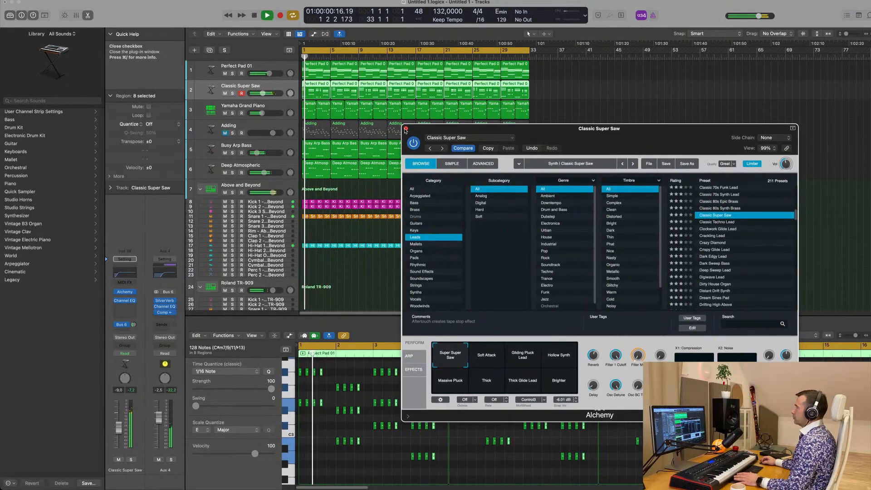
left_click(405, 128)
key("space")
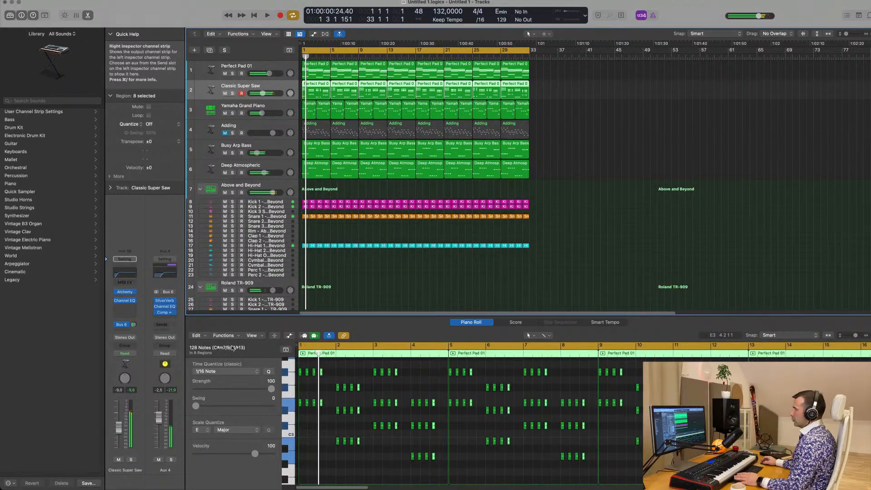
Copy the compressor from Aux 4 to the Classic Super Saw channel and lower the track's volume to -15.4 dB
key("space")
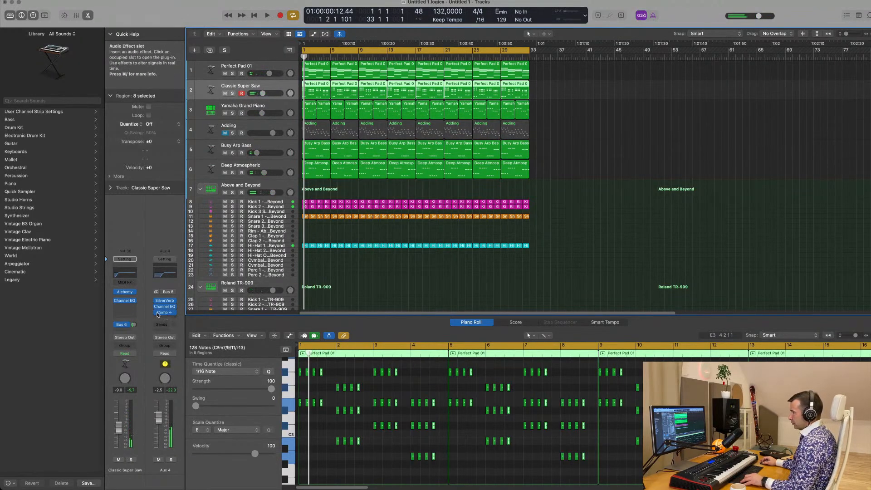
key("space")
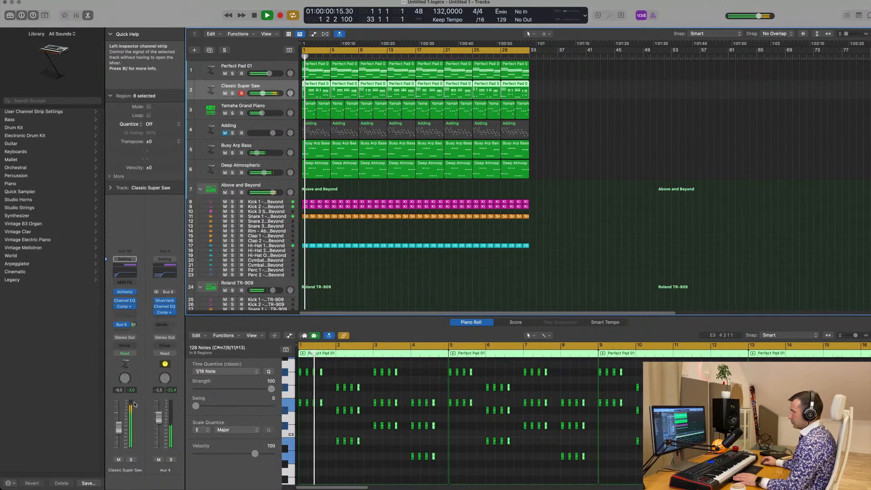
left_click_drag(119, 429, 119, 439)
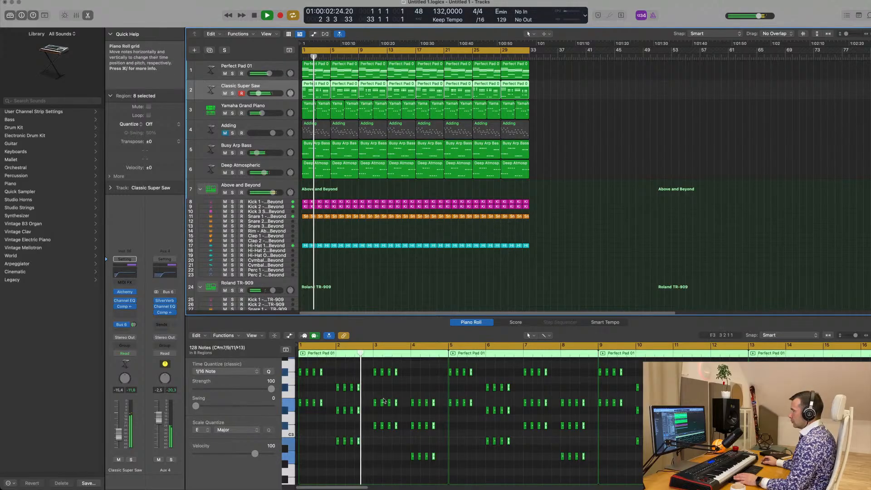
Copy the last stab of every chord three sixteenths later to make five stabs per chord, and play the pattern
key("space")
key("space")
scroll(346, 378, "up", 5)
scroll(339, 376, "up", 2)
key("space")
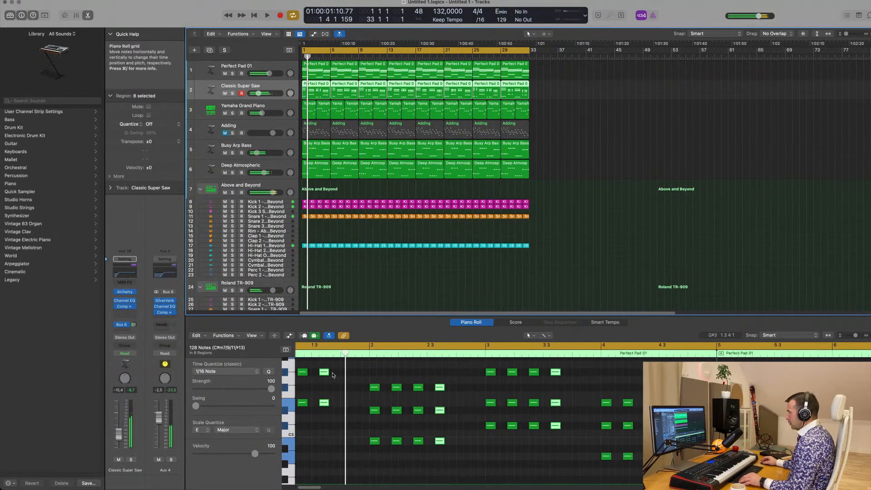
left_click_drag(324, 375, 346, 376)
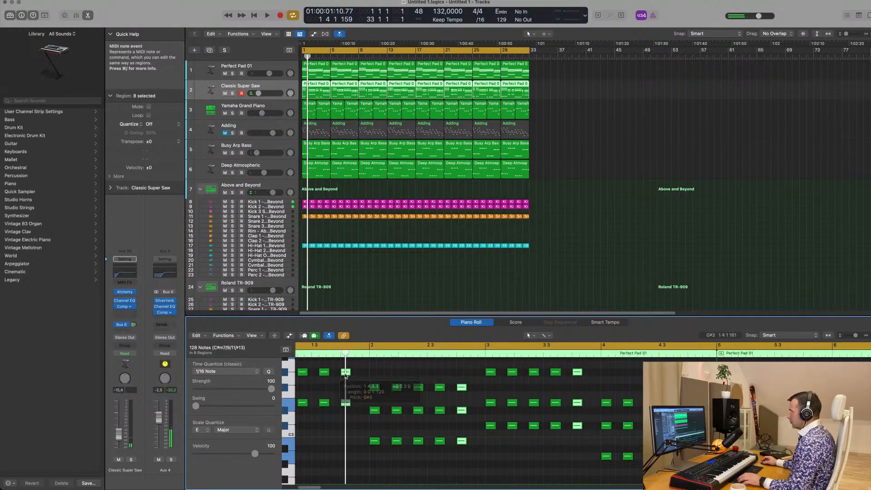
key("space")
scroll(347, 376, "down", 2)
scroll(347, 376, "down", 3)
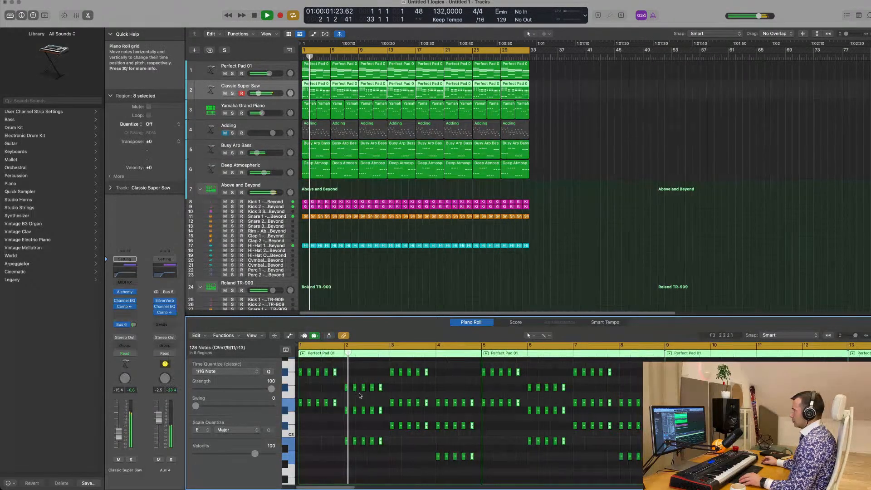
left_click(426, 289)
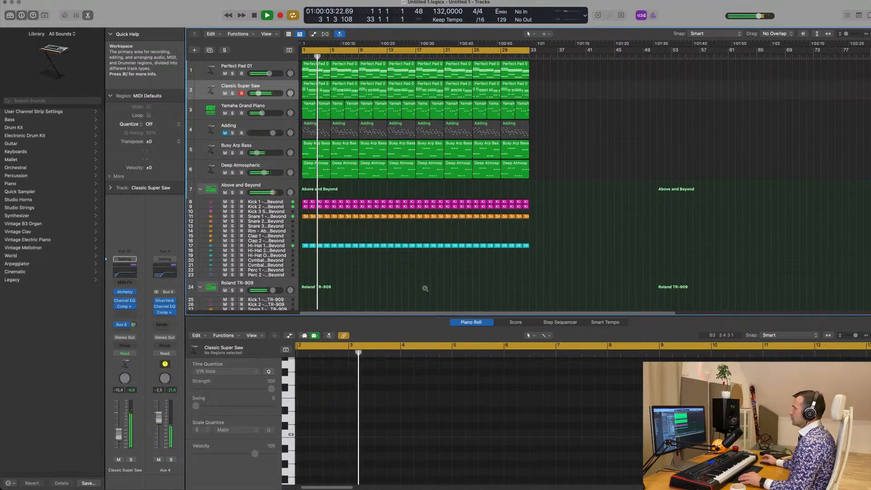
Copy the first Roland TR-909 hi-hat region to the Crash track at bar 1 and delete all its notes except the first
scroll(425, 288, "up", 3)
scroll(425, 289, "down", 4)
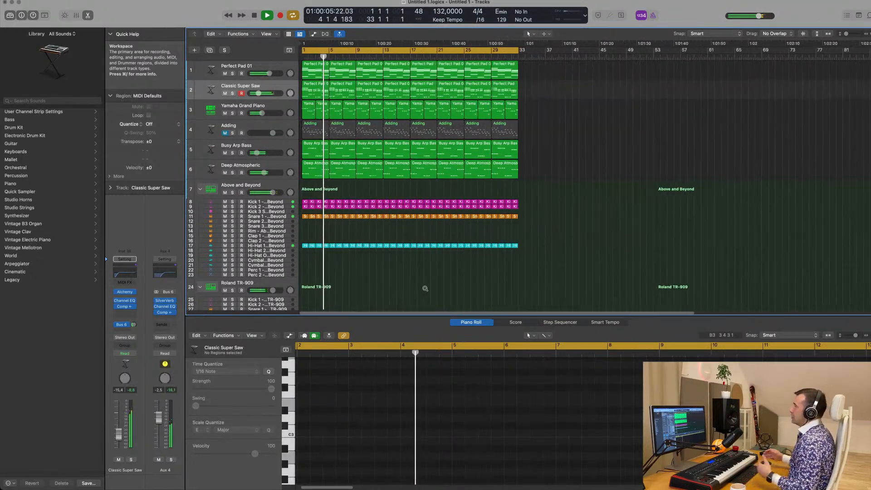
scroll(426, 290, "up", 2)
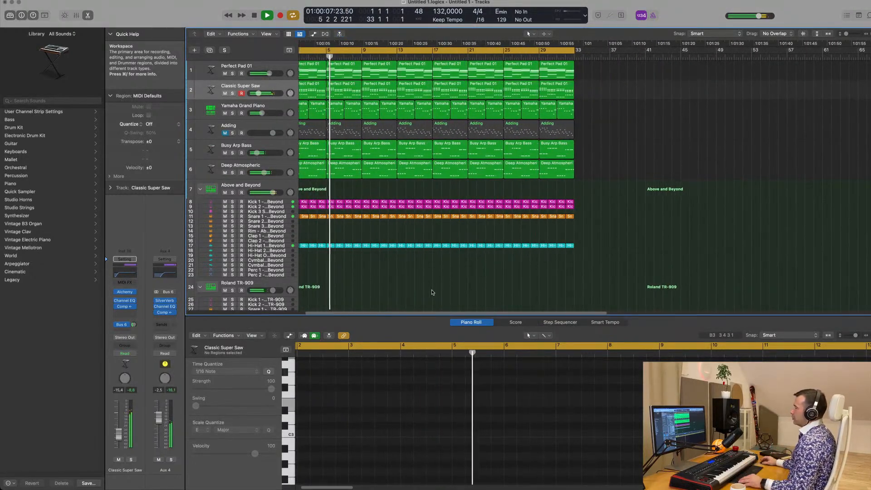
scroll(381, 249, "down", 5)
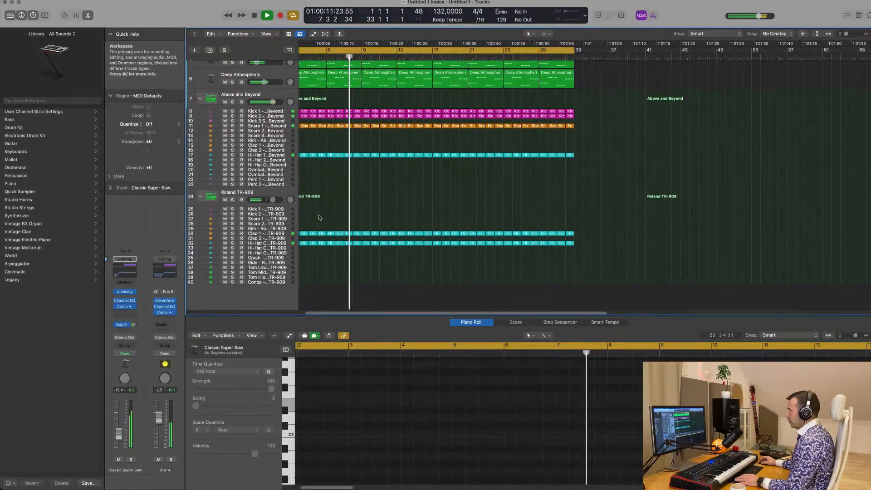
key("Return")
key("space")
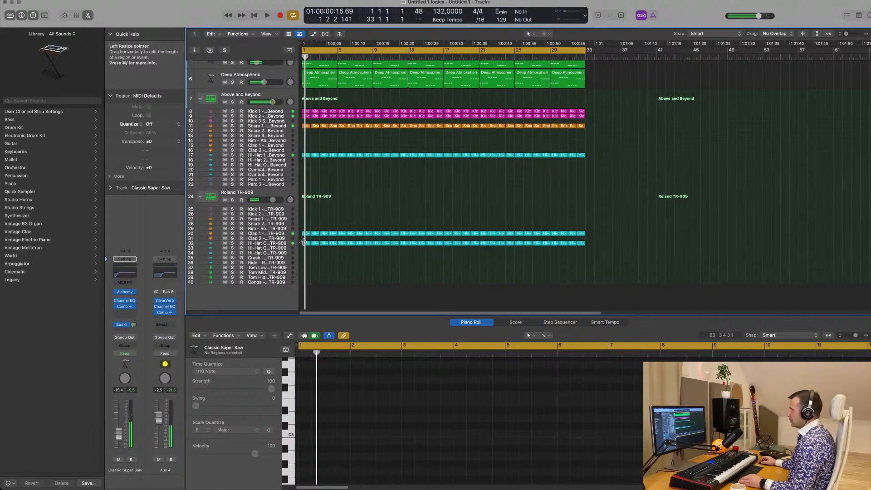
left_click(304, 243)
left_click_drag(306, 247, 307, 257)
scroll(334, 422, "up", 5)
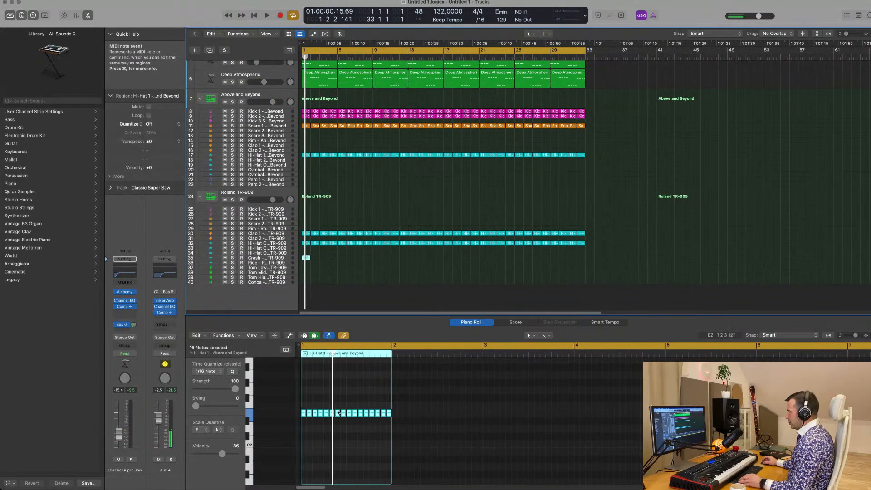
left_click_drag(307, 403, 416, 424)
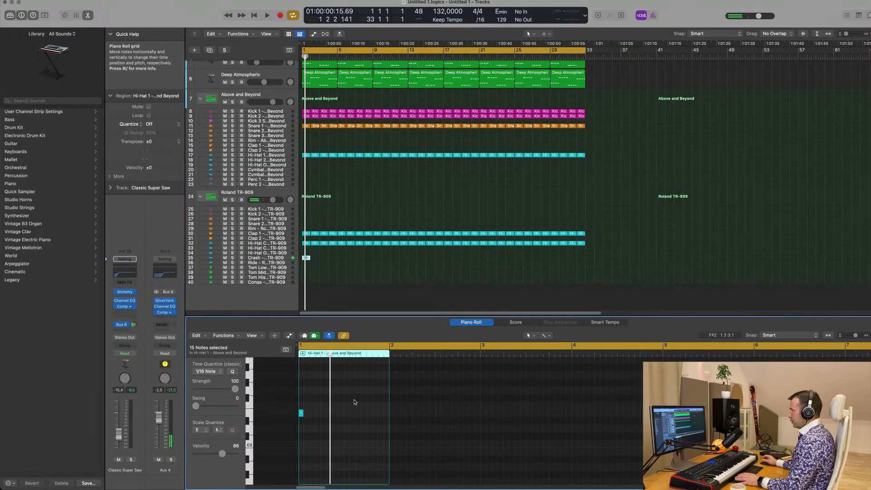
left_click(307, 257)
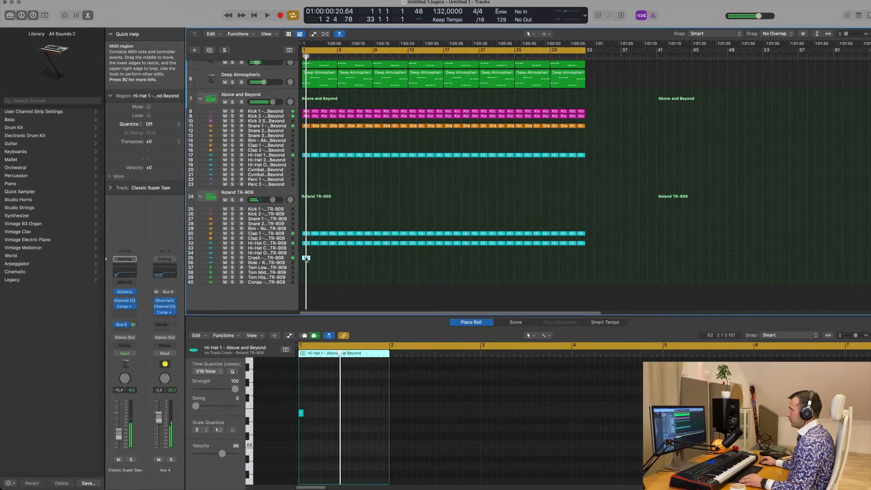
Copy the crash region to bars 5, 9 and 13, and duplicate all four at bars 17, 21, 25 and 29
left_click_drag(306, 258, 379, 260)
left_click(307, 258, "shift")
left_click_drag(438, 260, 304, 257)
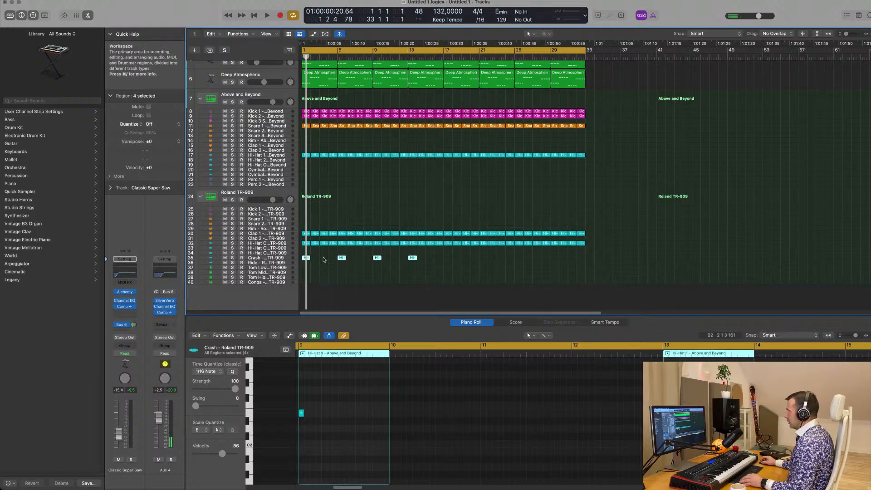
left_click_drag(342, 259, 484, 261)
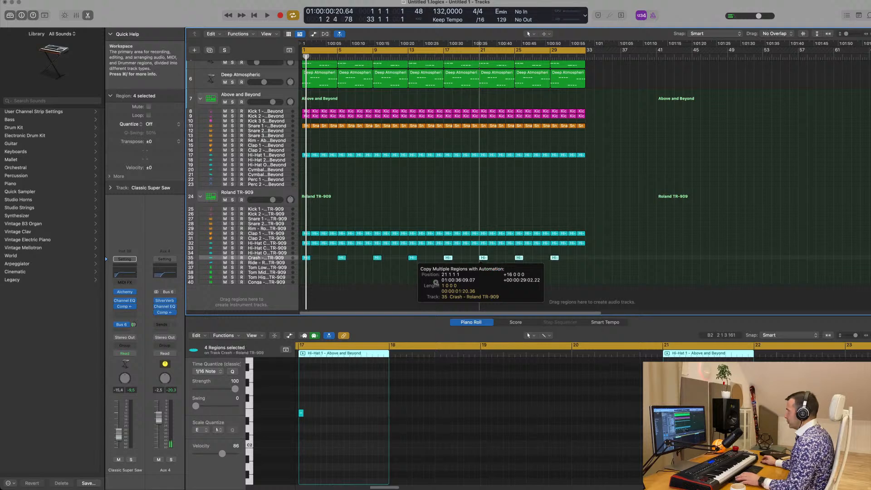
Play the arrangement from the start, mute the Yamaha Grand Piano track and unmute the Adding track
key("space")
key("super+Left")
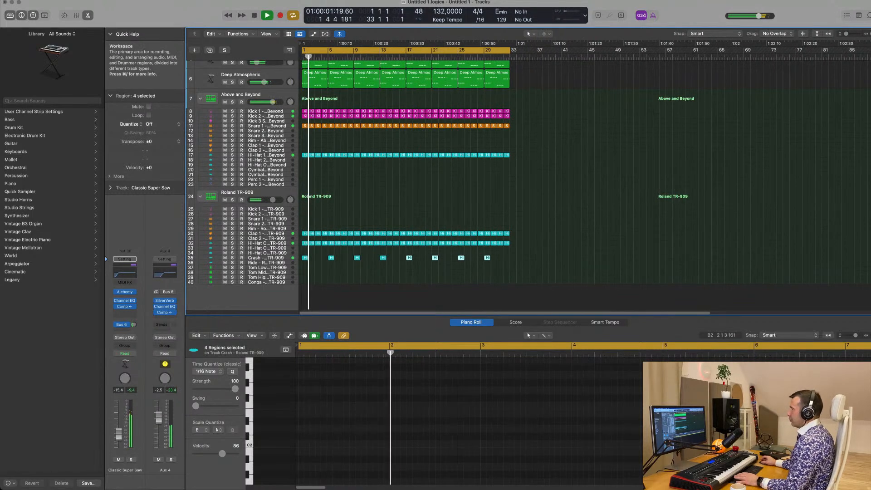
scroll(317, 182, "up", 8)
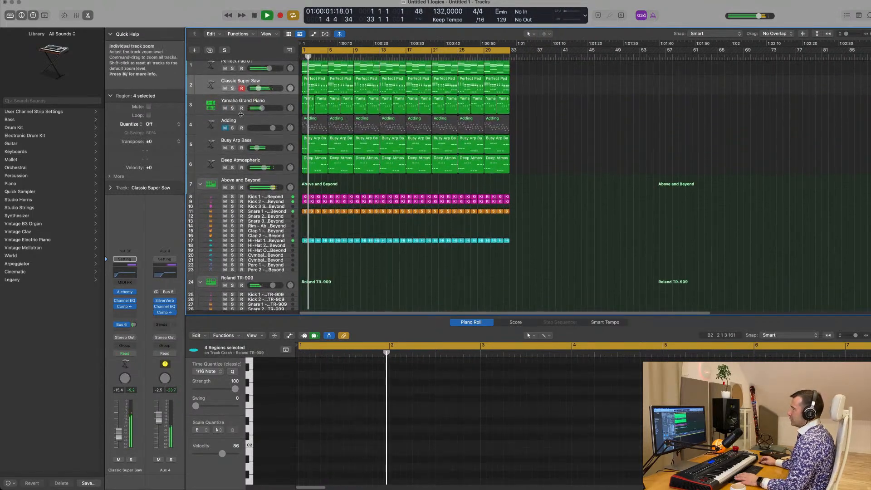
left_click(225, 108)
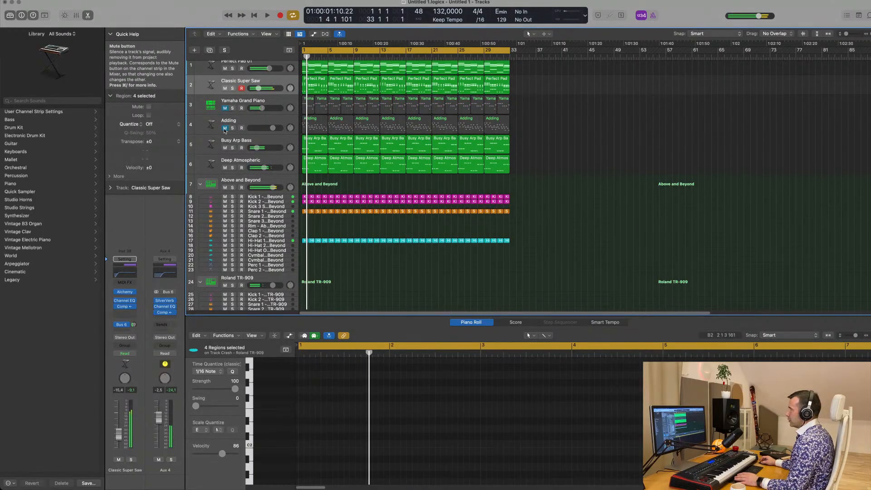
left_click(225, 128)
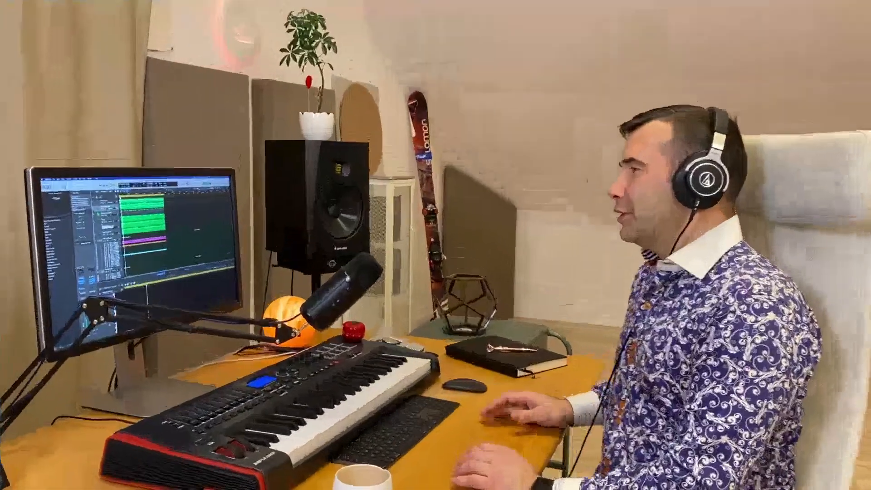